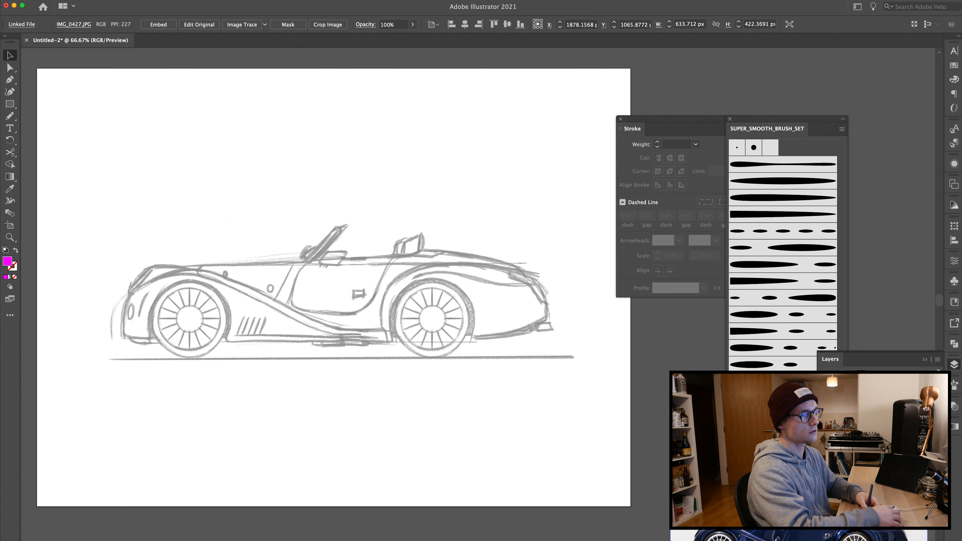
# Step: Draw a circle about 176 px across over the front wheel's tyre, with a magenta stroke and no fill
pyautogui.press('super+shift+a')
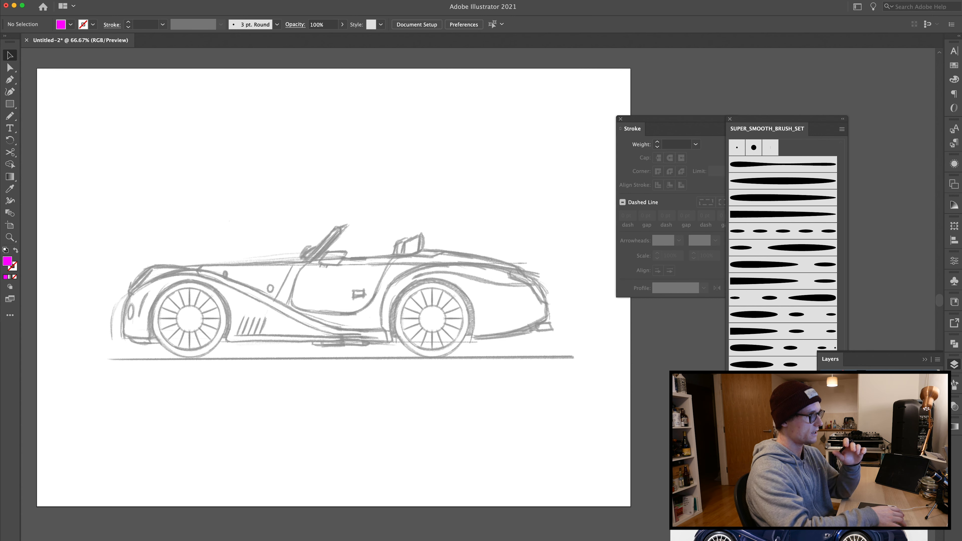
pyautogui.press('super+1')
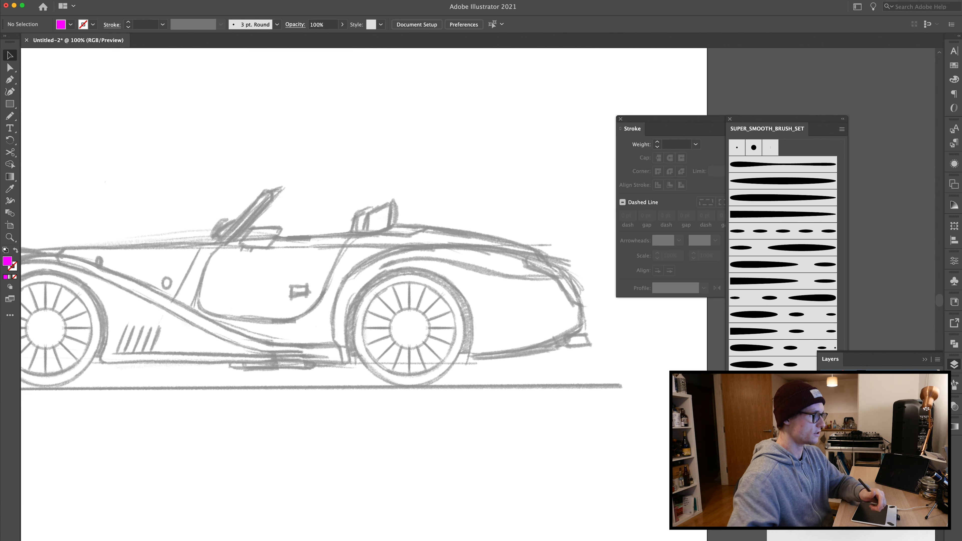
pyautogui.hscroll(-10, 344, 342)
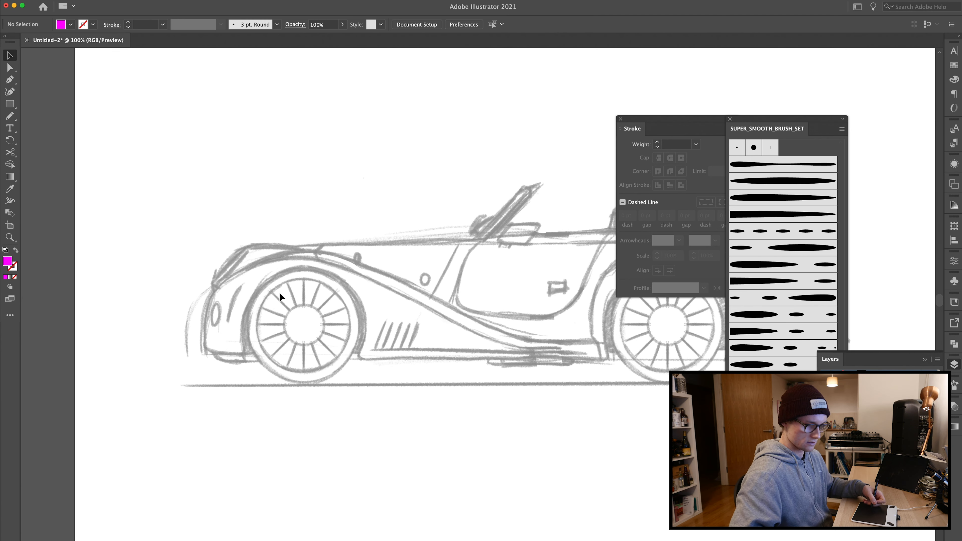
pyautogui.press('l')
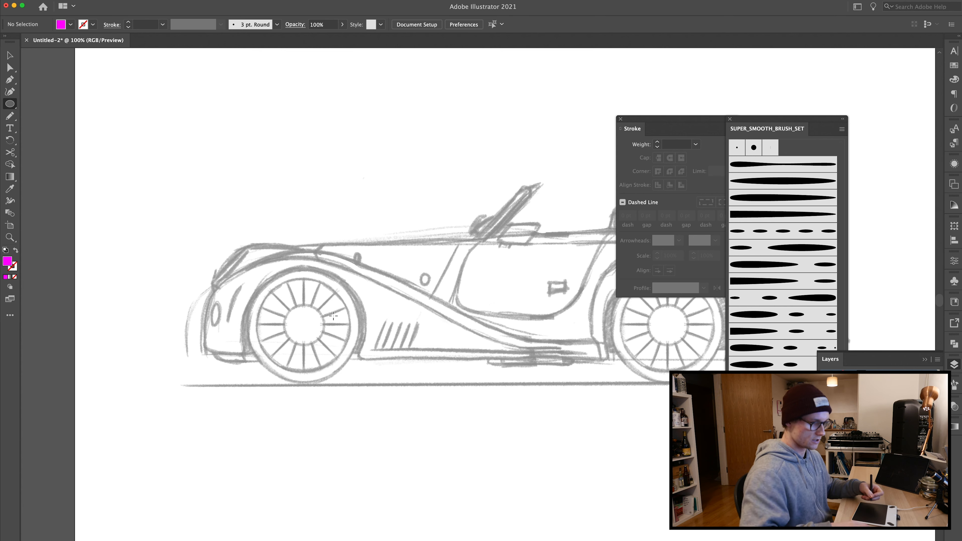
pyautogui.moveTo(306, 328); pyautogui.dragTo(362, 383)
pyautogui.click(15, 251)
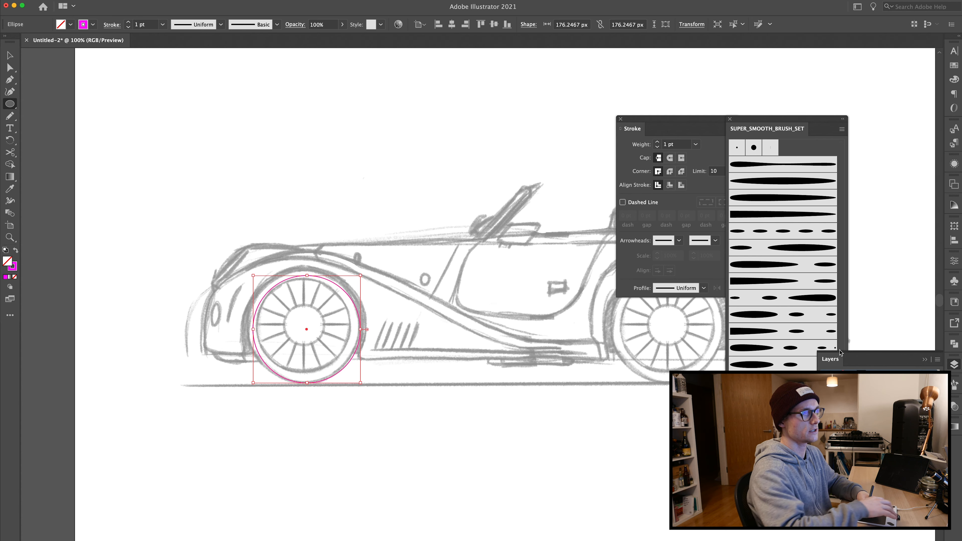
# Step: Set the circle's stroke weight to 7 pt
pyautogui.click(658, 142)
pyautogui.click(658, 142)
pyautogui.click(658, 142)
pyautogui.click(658, 142)
pyautogui.click(658, 142)
pyautogui.click(657, 142)
pyautogui.press('v')
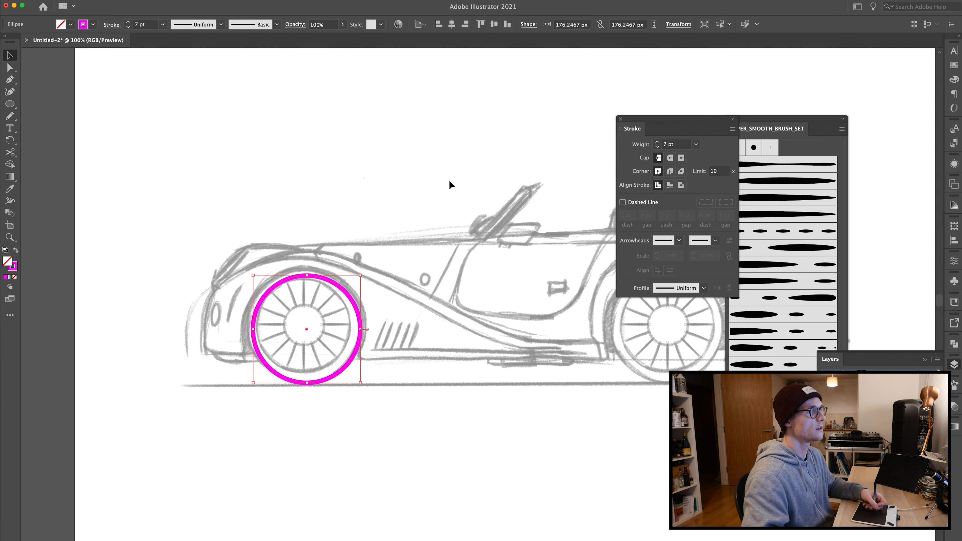
# Step: Move the circle so it lines up with the sketched front tyre
pyautogui.moveTo(326, 280); pyautogui.dragTo(307, 267)
pyautogui.press('Left')
pyautogui.press('Left')
pyautogui.press('Left')
pyautogui.press('Left')
pyautogui.press('Left')
pyautogui.press('Left')
pyautogui.press('Left')
pyautogui.press('Left')
pyautogui.press('Left')
pyautogui.press('Left')
pyautogui.click(298, 222)
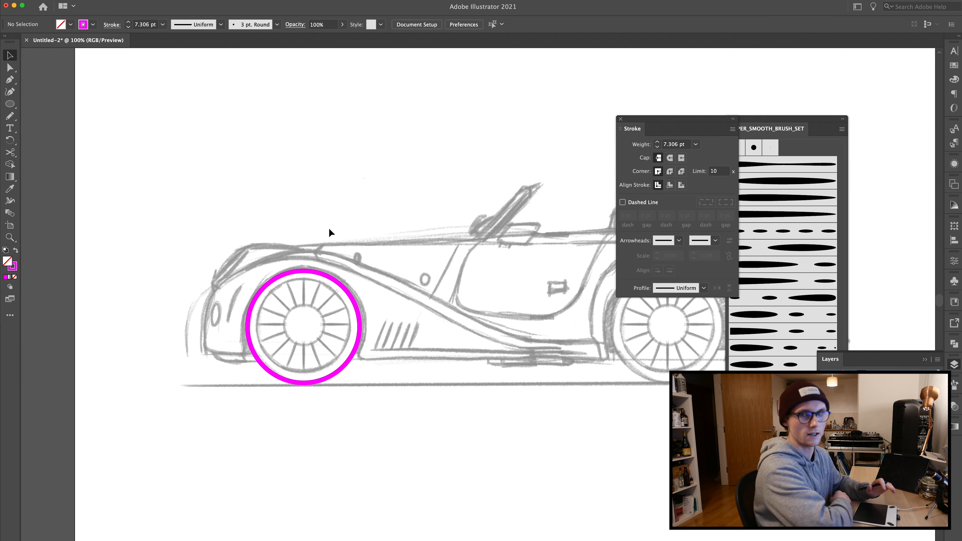
# Step: Create a smaller concentric copy of the circle, about 155 px across, for the inner rim
pyautogui.click(302, 272)
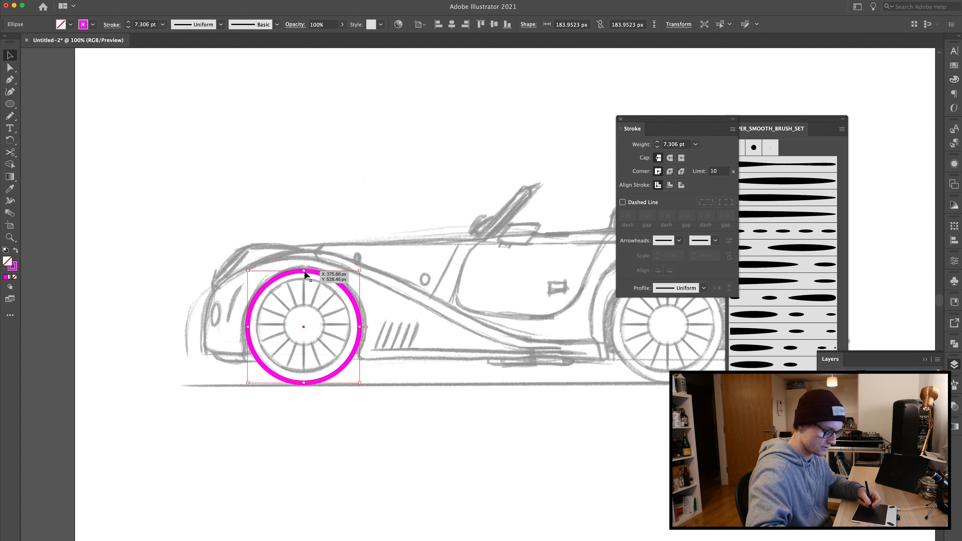
pyautogui.moveTo(359, 271); pyautogui.dragTo(352, 273)
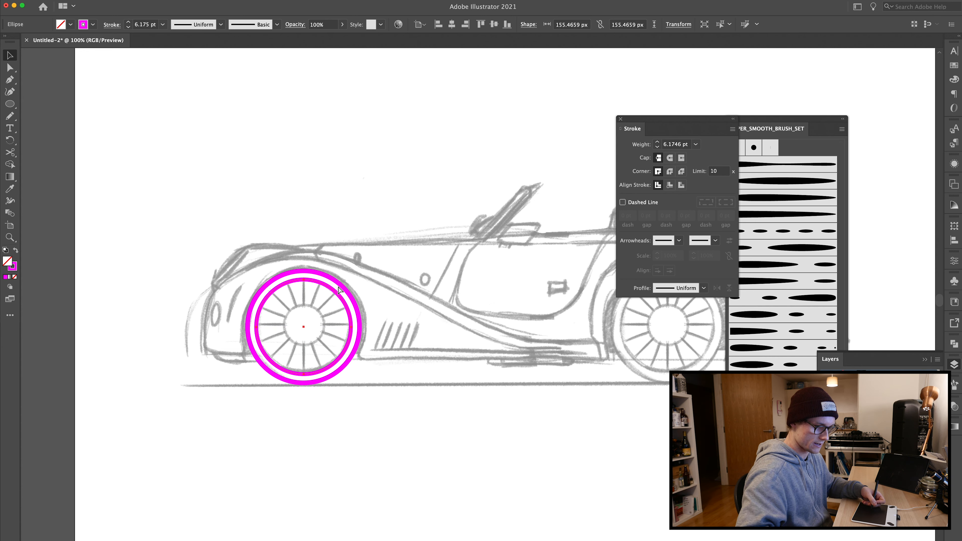
# Step: Add a hub circle about 65 px across and match its stroke to the inner rim using the Eyedropper
pyautogui.moveTo(349, 279); pyautogui.dragTo(331, 308)
pyautogui.press('i')
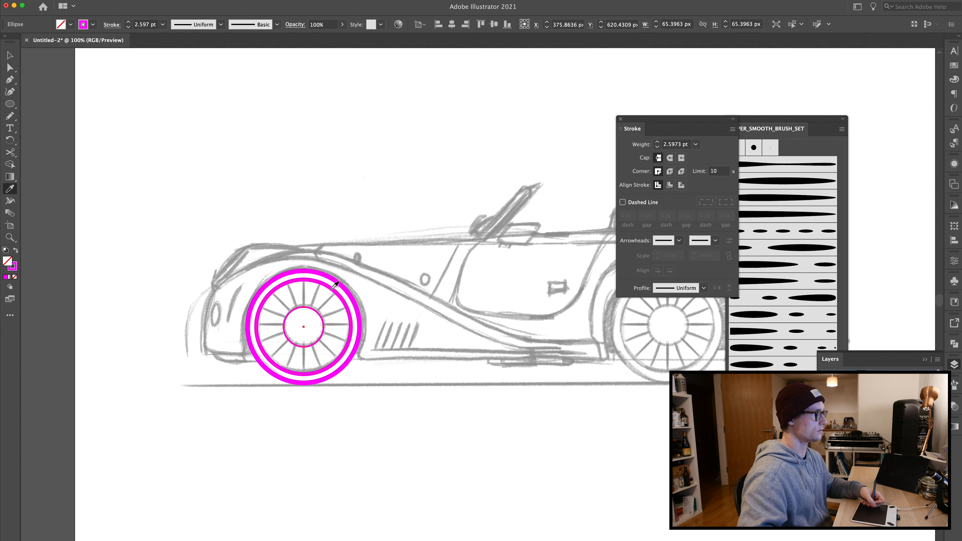
pyautogui.click(335, 285)
pyautogui.press('v')
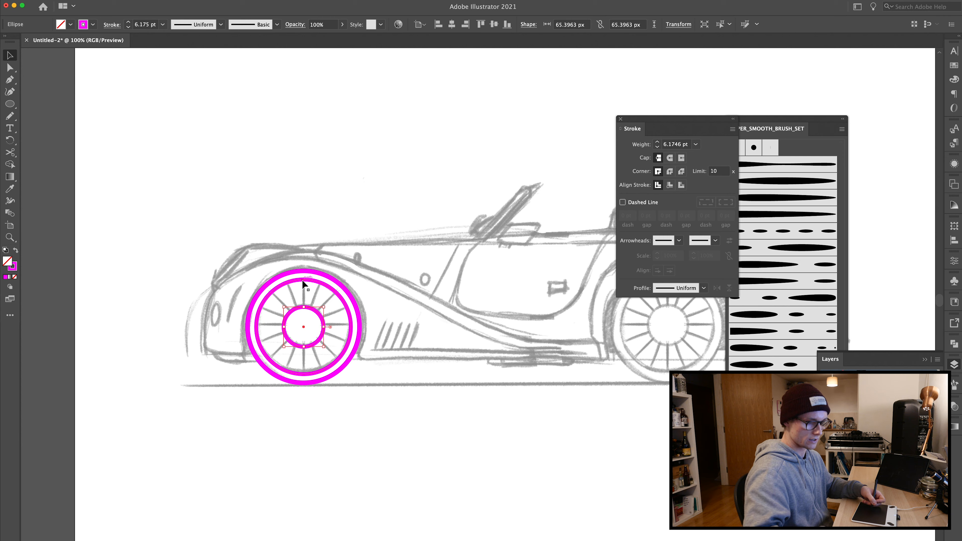
# Step: Draw a vertical spoke from the inner rim down to the hub and set its stroke weight to 3 pt
pyautogui.press('super+plus')
pyautogui.press('super+plus')
pyautogui.click(297, 188)
pyautogui.moveTo(304, 220); pyautogui.dragTo(216, 266)
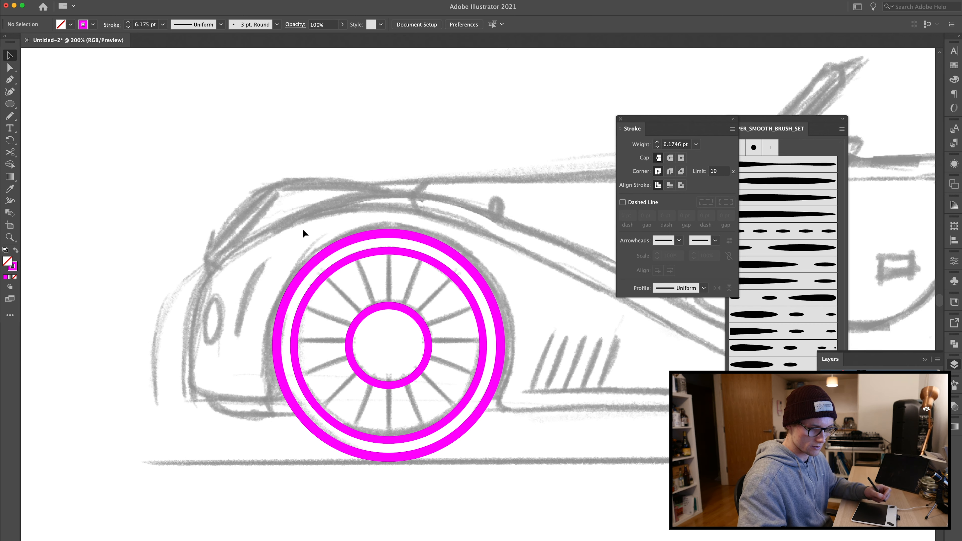
pyautogui.press('p')
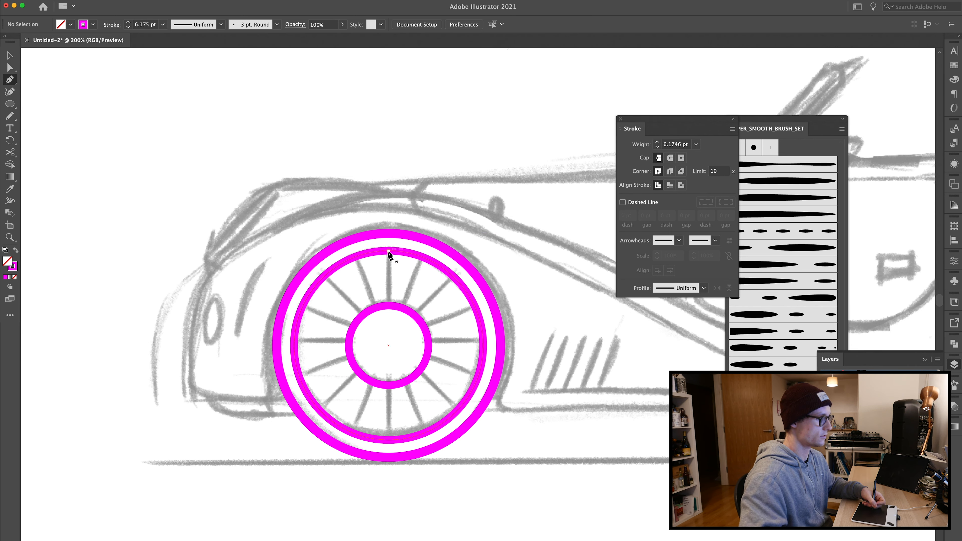
pyautogui.click(388, 252)
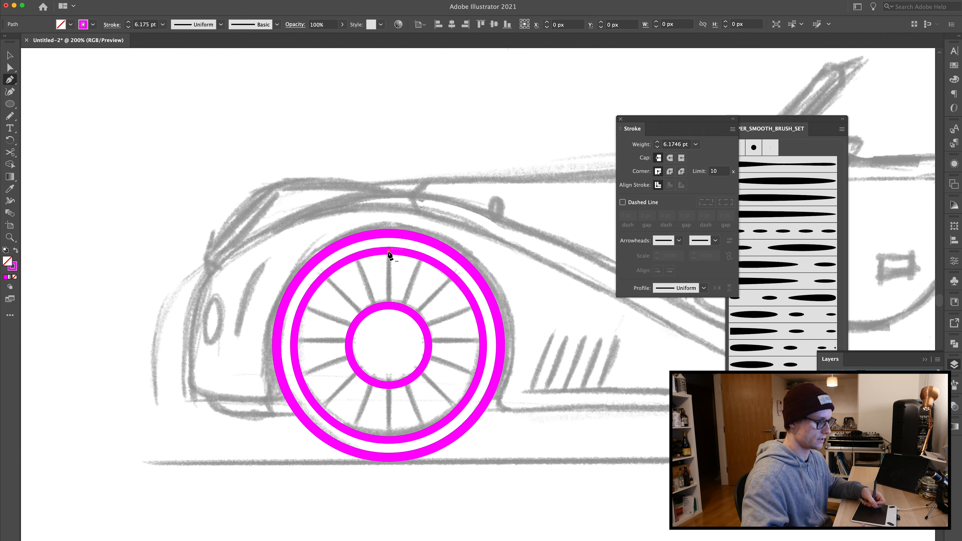
pyautogui.click(389, 305)
pyautogui.press('v')
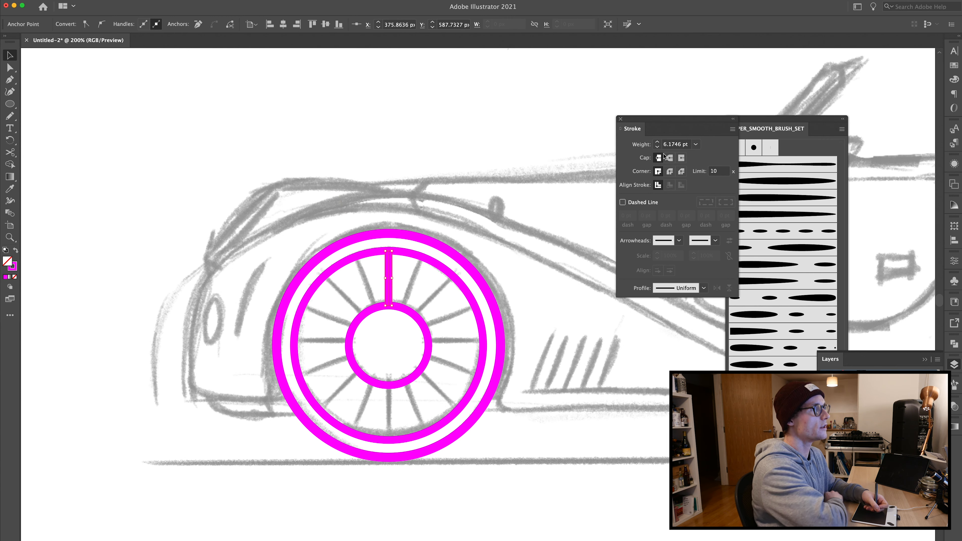
pyautogui.click(657, 147)
pyautogui.click(657, 146)
pyautogui.click(657, 147)
pyautogui.click(445, 135)
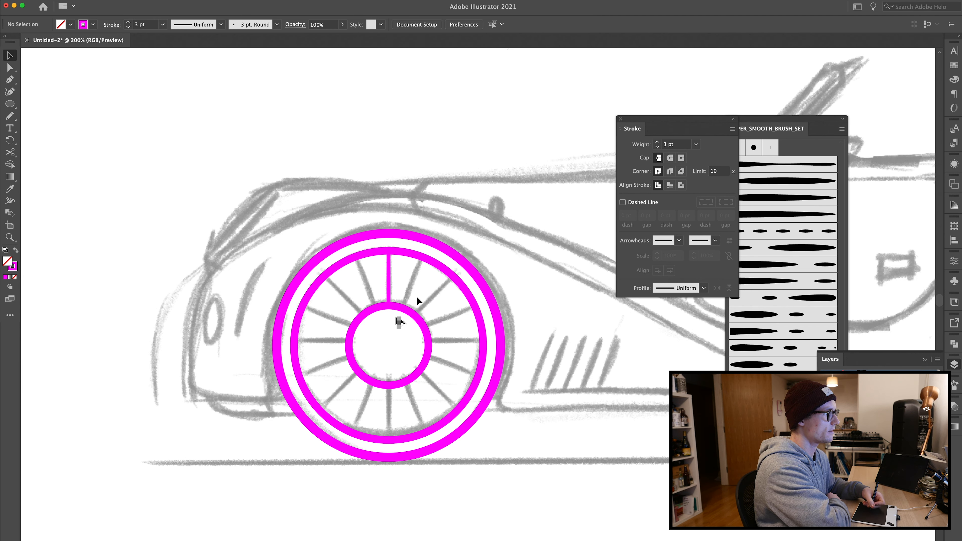
# Step: Rotate a copy of the spoke around the hub centre into a diagonal position
pyautogui.click(389, 280)
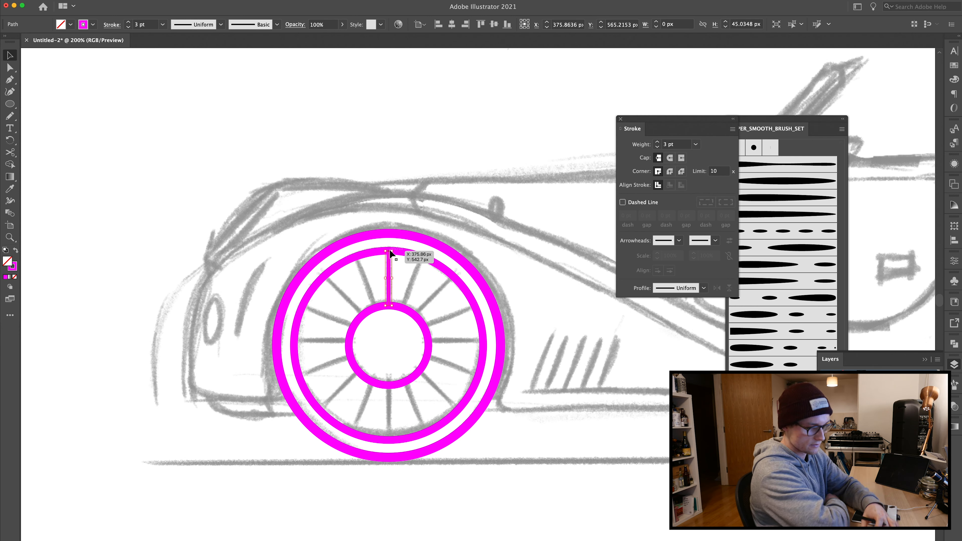
pyautogui.press('r')
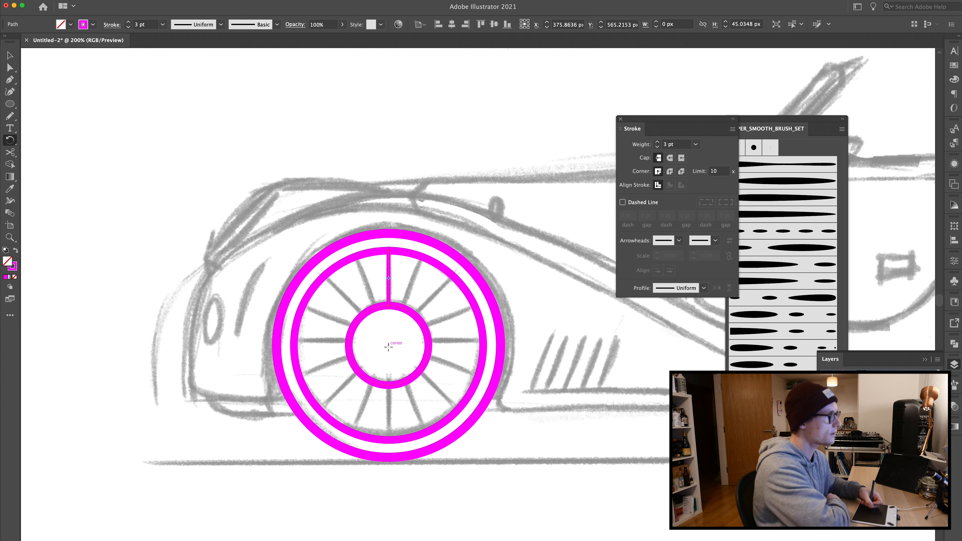
pyautogui.click(389, 344)
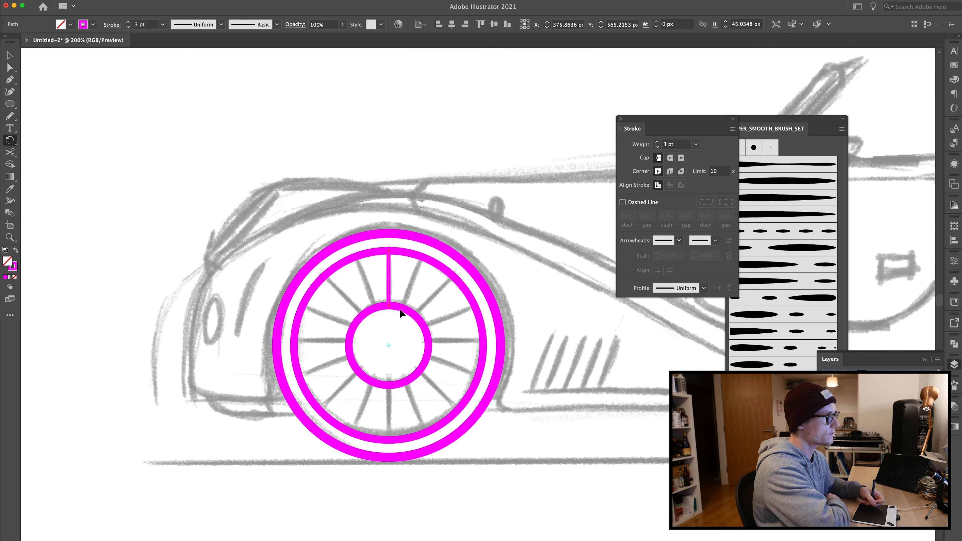
pyautogui.moveTo(387, 221); pyautogui.dragTo(339, 300)
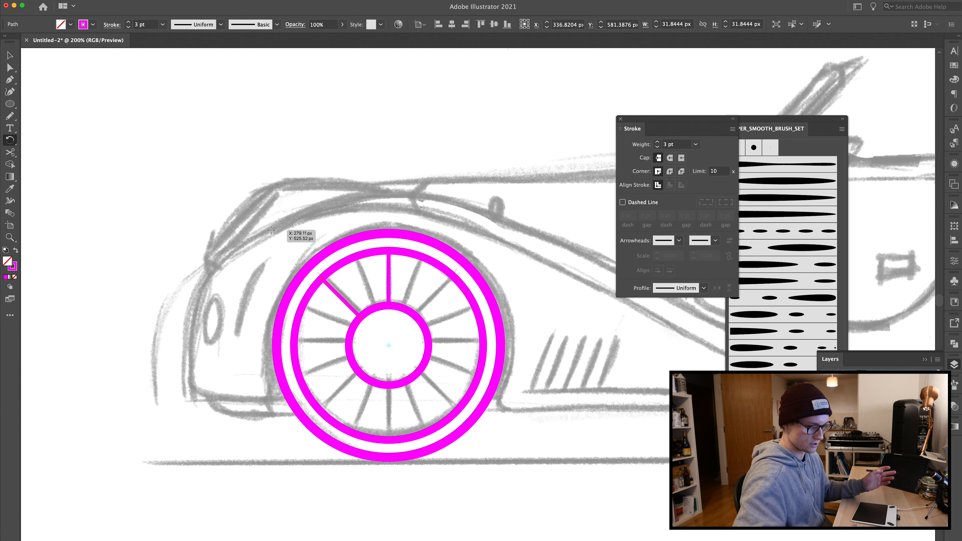
# Step: Repeat the rotated copy until eight evenly spaced spokes surround the hub
pyautogui.press('super')
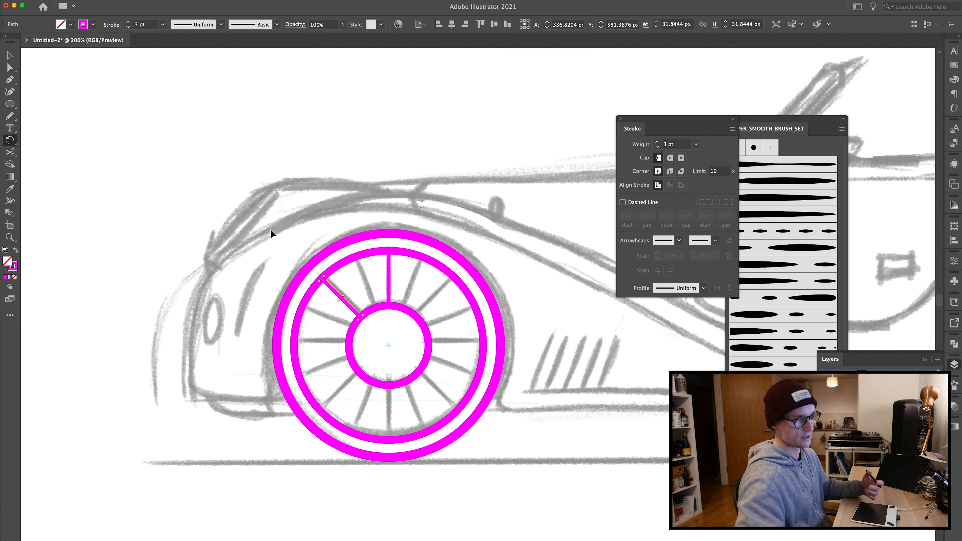
pyautogui.press('super+d')
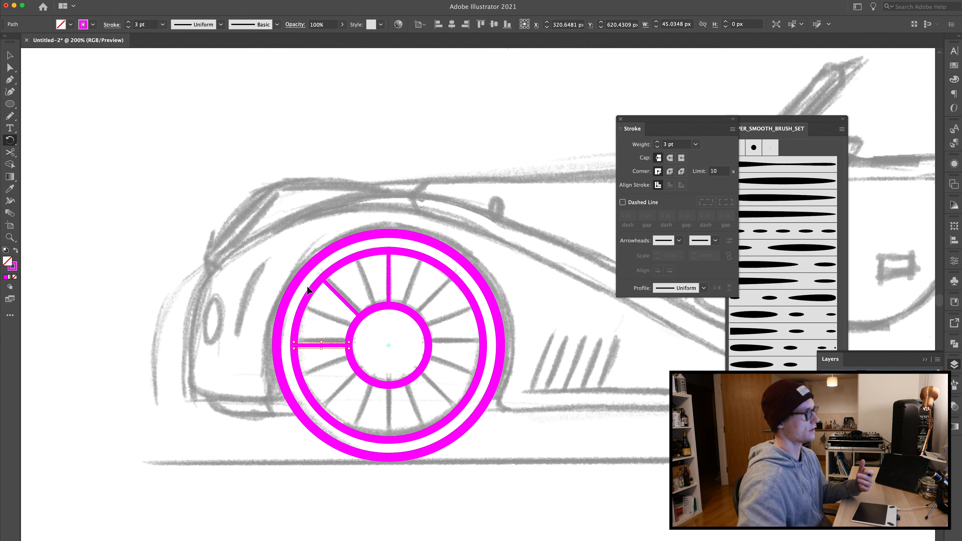
pyautogui.press('super+d')
pyautogui.press('super+d')
pyautogui.press('super+d')
pyautogui.press('super+d')
pyautogui.press('super+d')
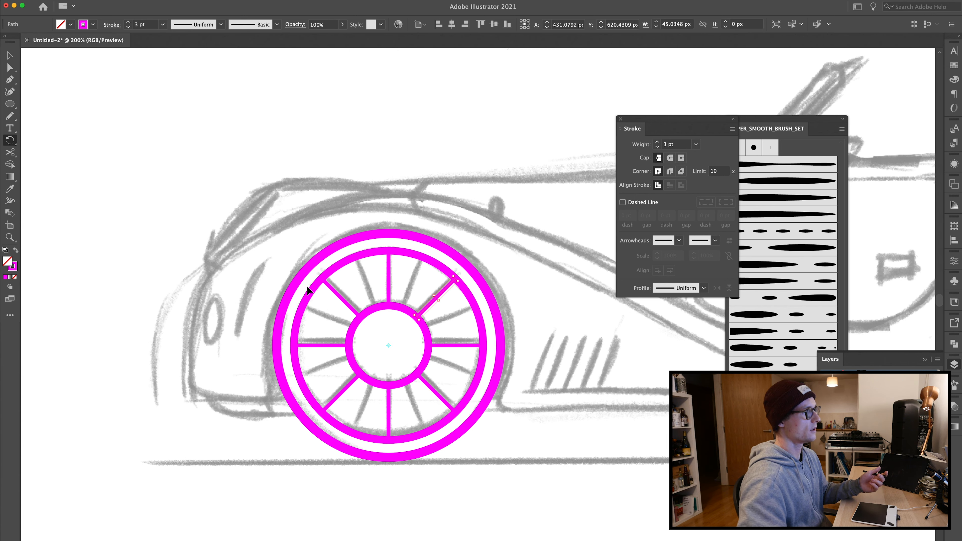
# Step: Select all eight spokes and group them
pyautogui.press('v')
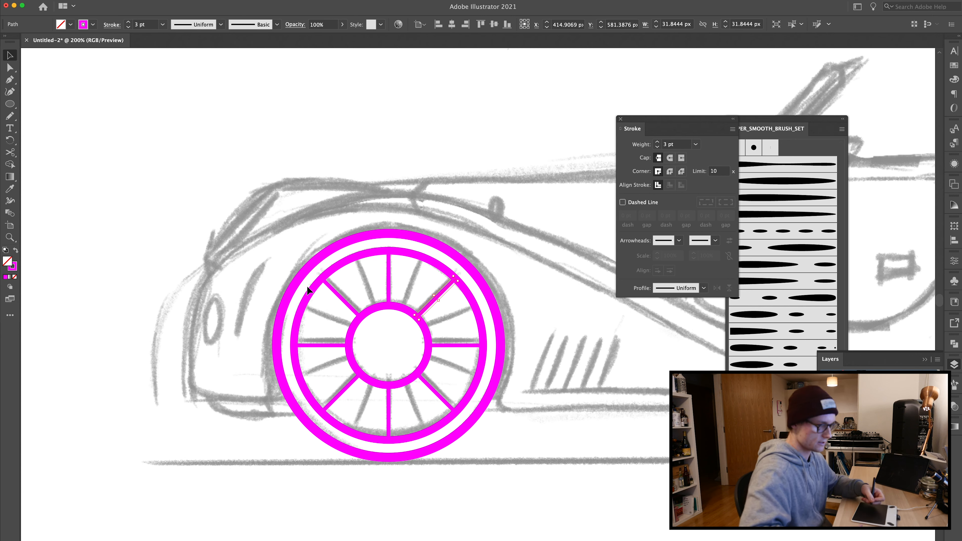
pyautogui.keyDown('shift'); pyautogui.click(389, 272); pyautogui.keyUp('shift')
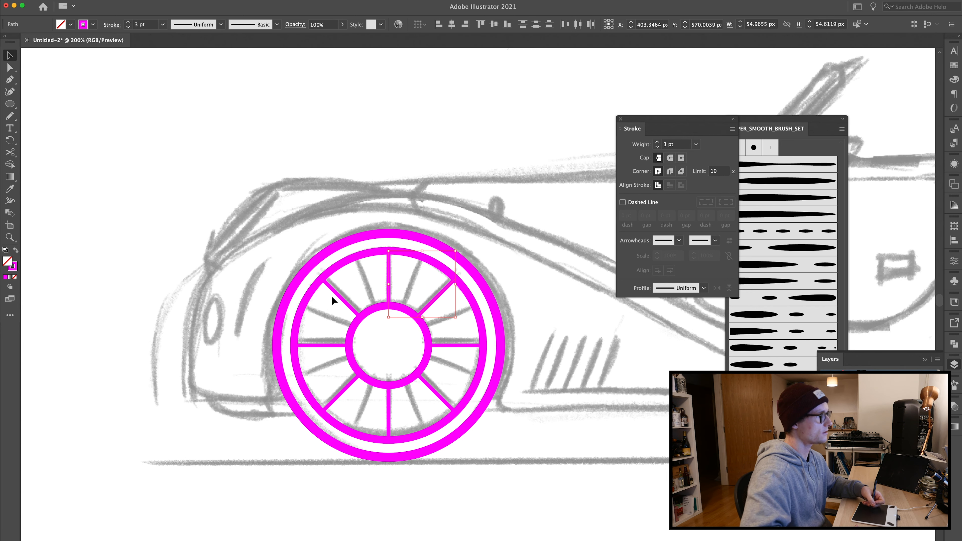
pyautogui.keyDown('shift'); pyautogui.click(337, 297); pyautogui.keyUp('shift')
pyautogui.keyDown('shift'); pyautogui.click(326, 346); pyautogui.keyUp('shift')
pyautogui.keyDown('shift'); pyautogui.click(343, 390); pyautogui.keyUp('shift')
pyautogui.keyDown('shift'); pyautogui.click(390, 399); pyautogui.keyUp('shift')
pyautogui.moveTo(426, 382); pyautogui.dragTo(429, 380)
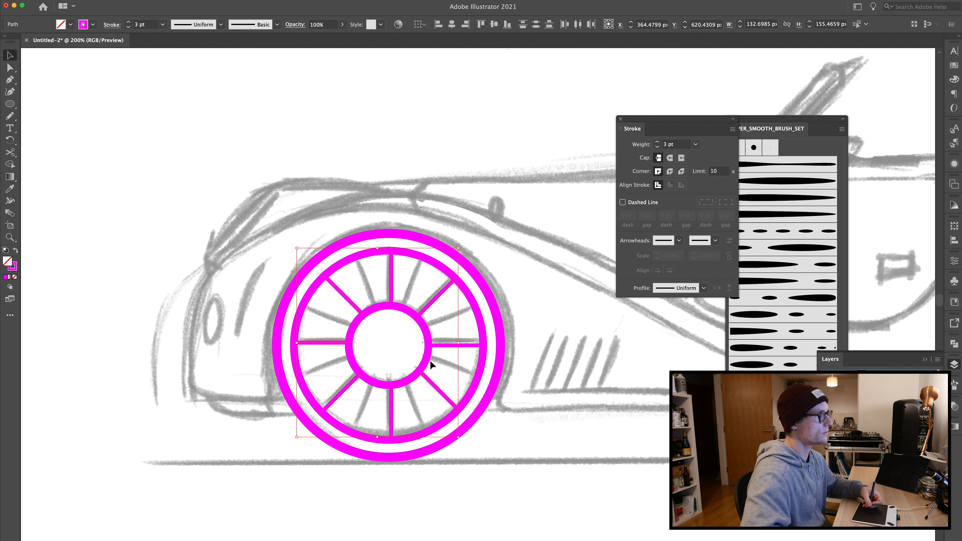
pyautogui.hotkey('ctrl', 'z')
pyautogui.keyDown('shift'); pyautogui.click(436, 344); pyautogui.keyUp('shift')
pyautogui.hotkey('ctrl', 'g')
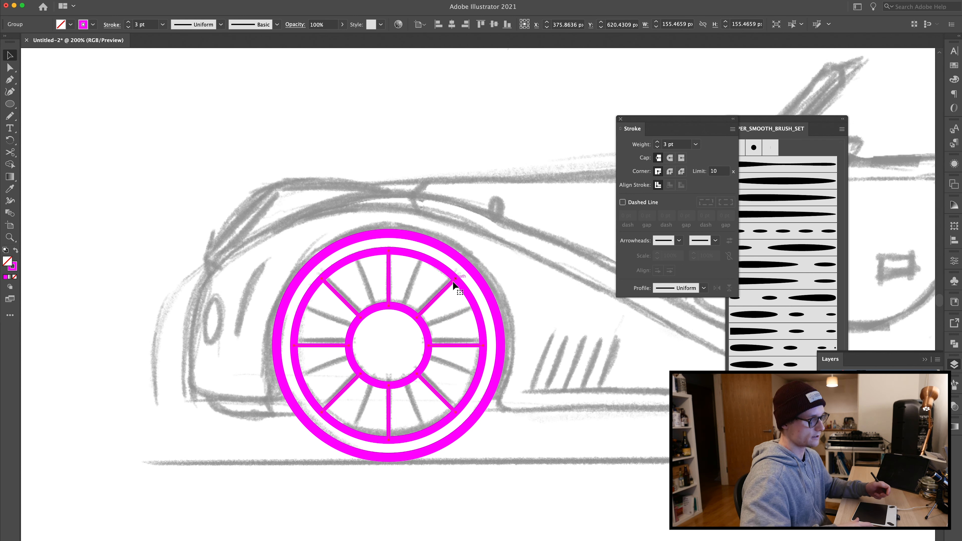
# Step: Rotate the spoke group to line up with the sketched spokes
pyautogui.moveTo(485, 247); pyautogui.dragTo(434, 230)
pyautogui.click(262, 182)
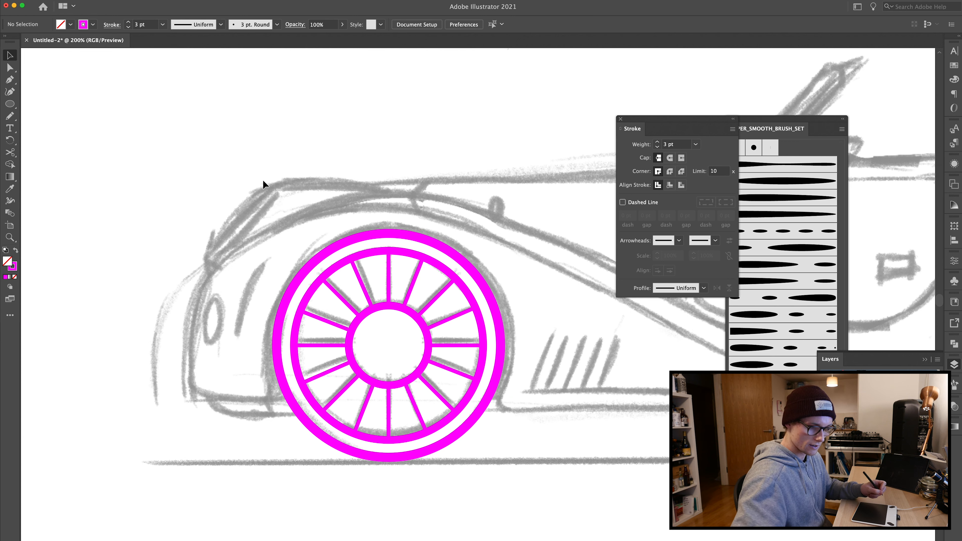
# Step: Draw a small bolt circle about 8 px across near the top of the hub
pyautogui.press('l')
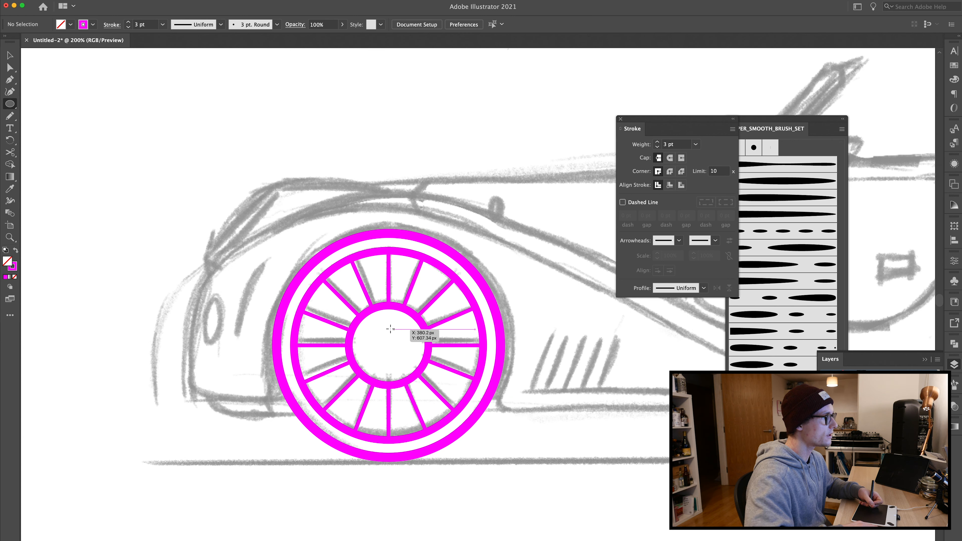
pyautogui.moveTo(383, 322)
pyautogui.mouseDown()
pyautogui.moveTo(392, 334)
pyautogui.moveTo(394, 324)
pyautogui.mouseUp()
pyautogui.press('v')
pyautogui.click(170, 196)
pyautogui.press('super+z')
pyautogui.click(246, 228)
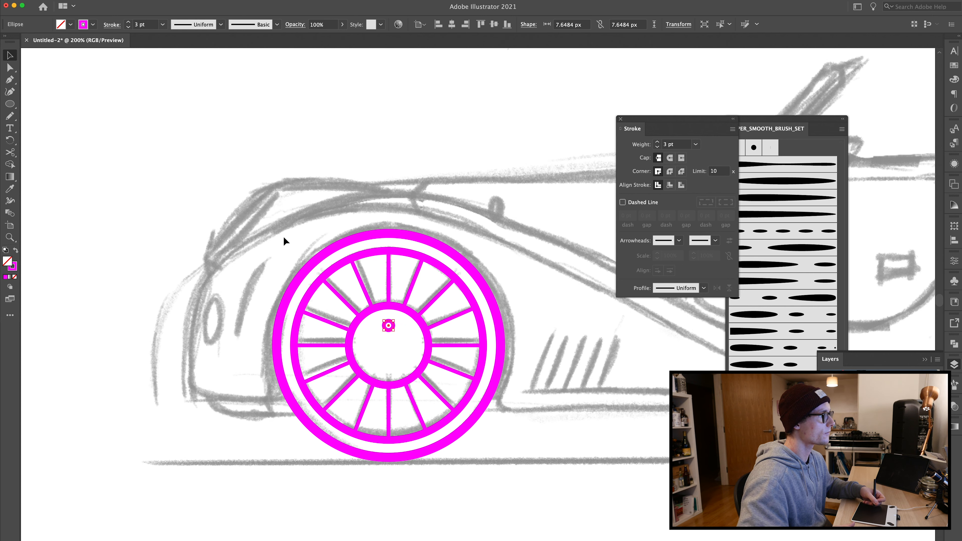
# Step: Duplicate the bolt circle to the bottom of the hub and group the two bolts
pyautogui.moveTo(389, 327); pyautogui.dragTo(390, 367)
pyautogui.click(375, 321)
pyautogui.moveTo(376, 322); pyautogui.dragTo(388, 367)
pyautogui.click(378, 351)
pyautogui.click(381, 341)
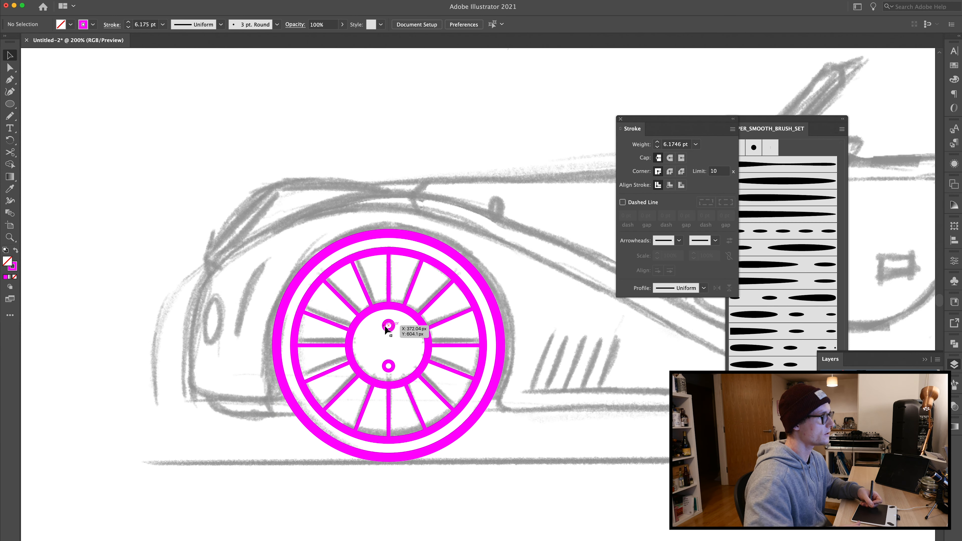
pyautogui.click(386, 327)
pyautogui.keyDown('shift'); pyautogui.click(390, 365); pyautogui.keyUp('shift')
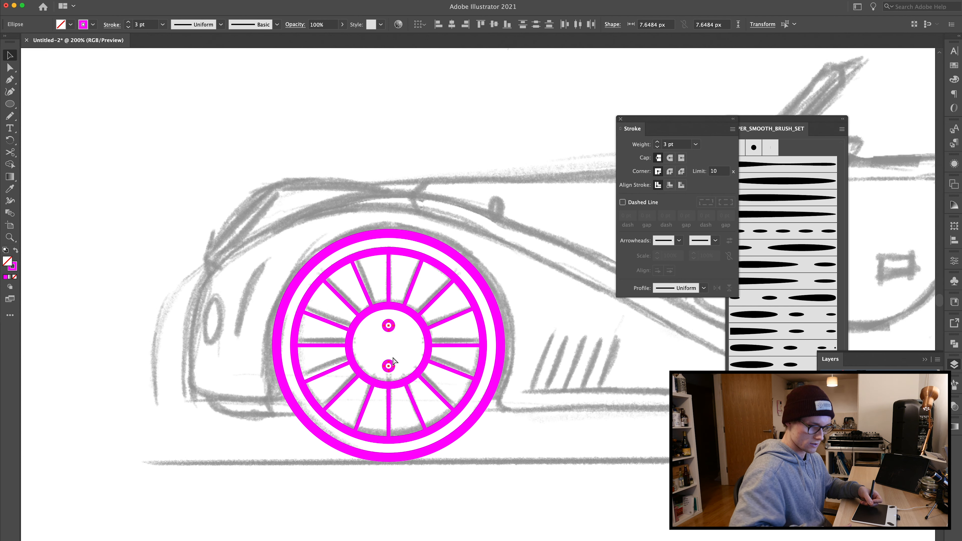
pyautogui.hotkey('ctrl', 'g')
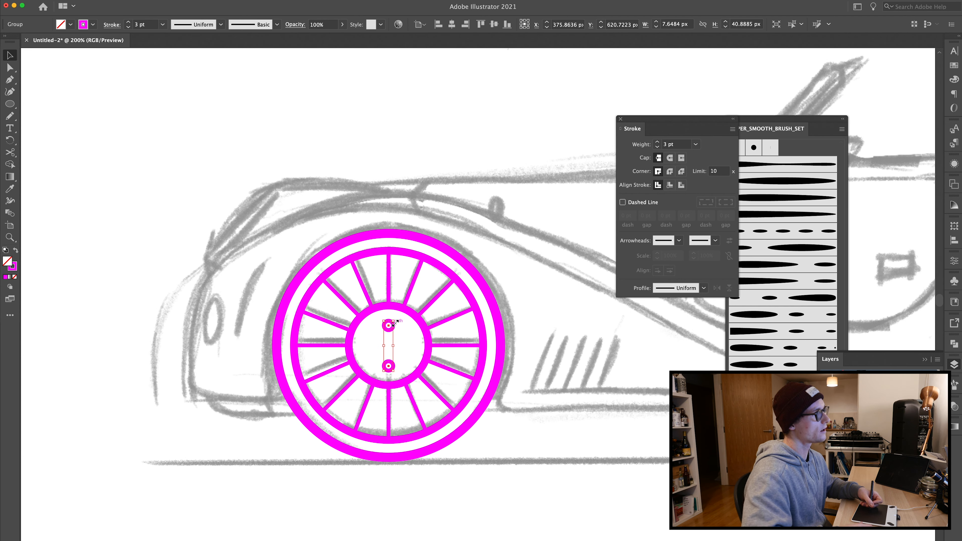
# Step: Rotate a copy of the bolt pair a quarter turn to form four bolts and select the entire wheel
pyautogui.moveTo(394, 317); pyautogui.dragTo(416, 352)
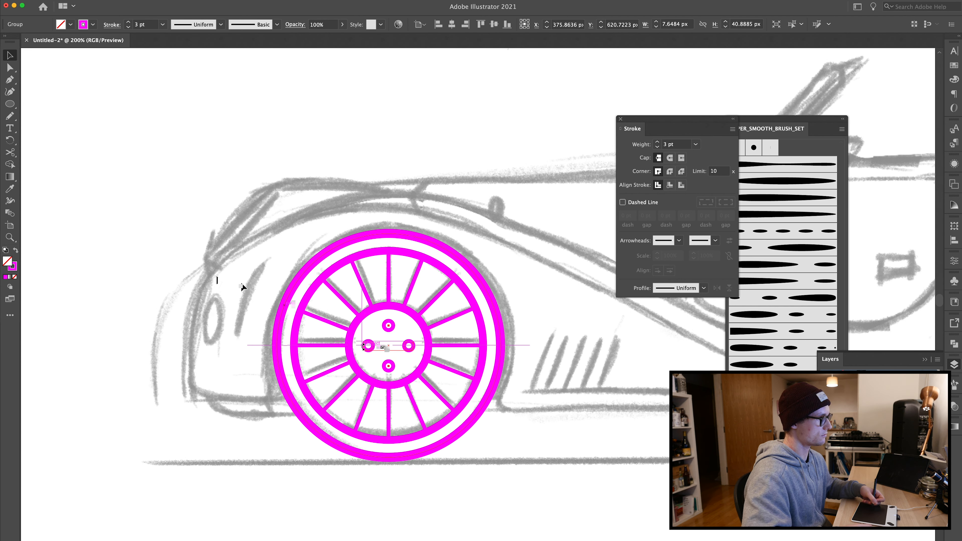
pyautogui.click(218, 312)
pyautogui.moveTo(242, 171); pyautogui.dragTo(619, 513)
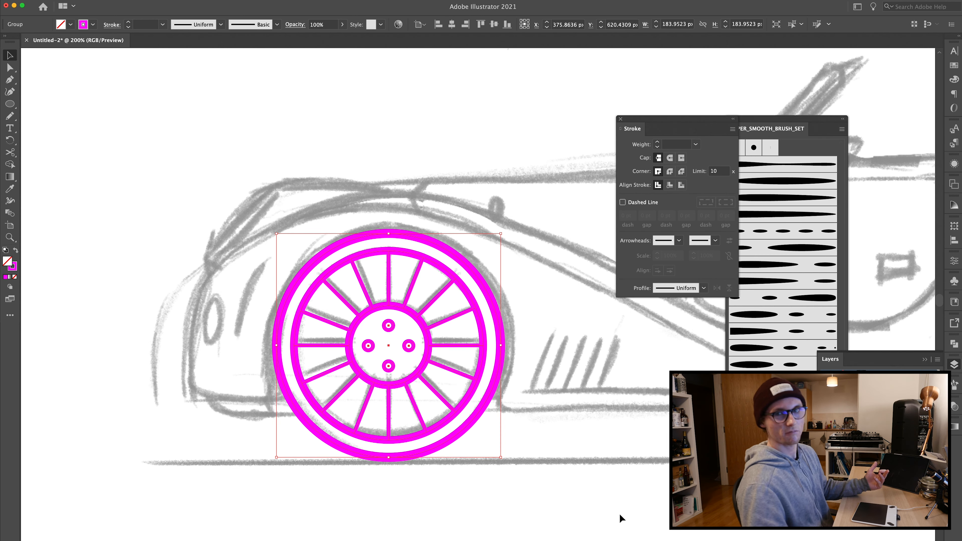
# Step: Duplicate the finished wheel onto the rear wheel position of the sketch
pyautogui.press('super+minus')
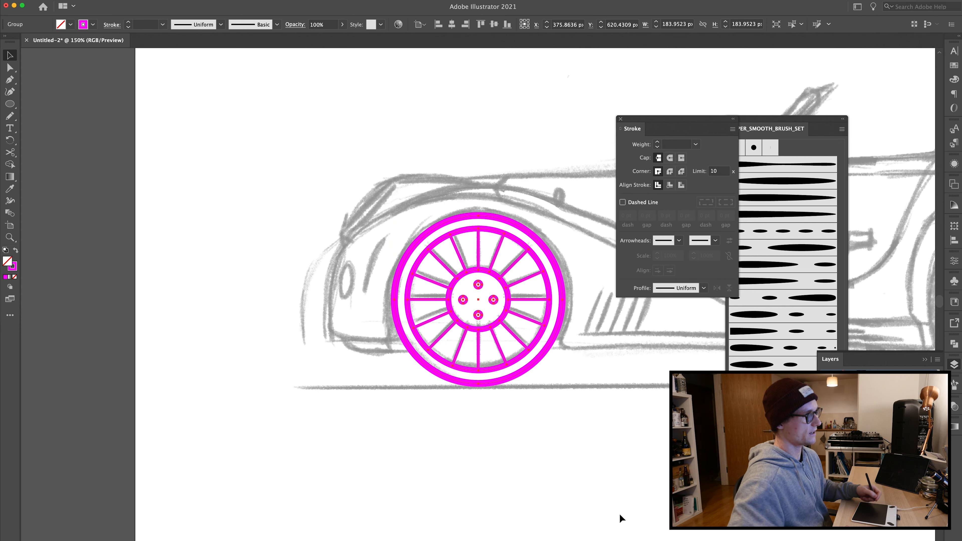
pyautogui.moveTo(286, 262); pyautogui.dragTo(107, 279)
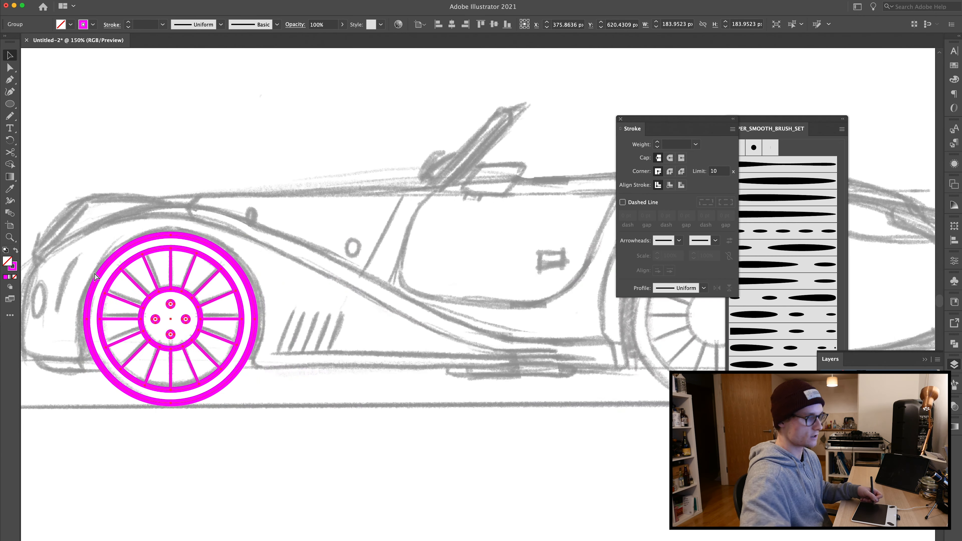
pyautogui.press('super+minus')
pyautogui.moveTo(369, 221); pyautogui.dragTo(137, 285)
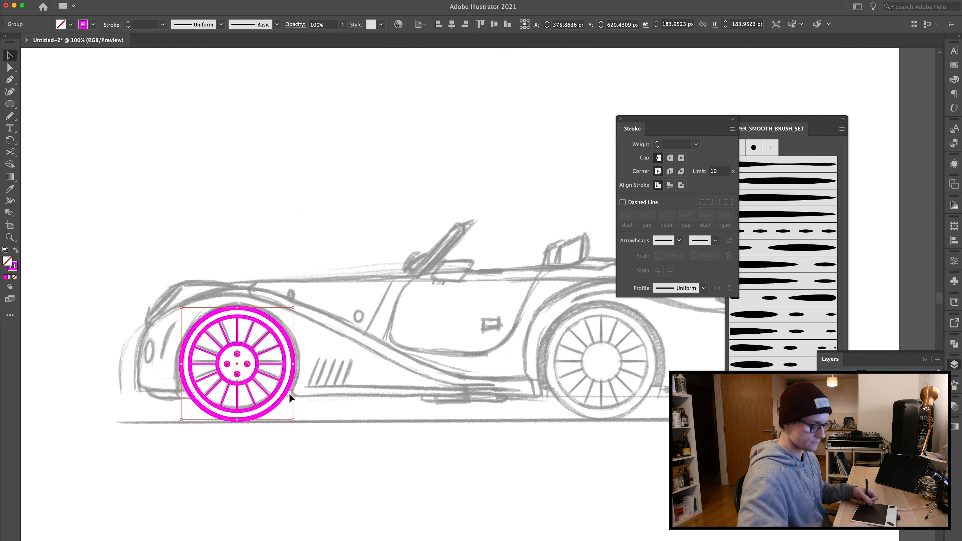
pyautogui.moveTo(272, 380); pyautogui.dragTo(618, 367)
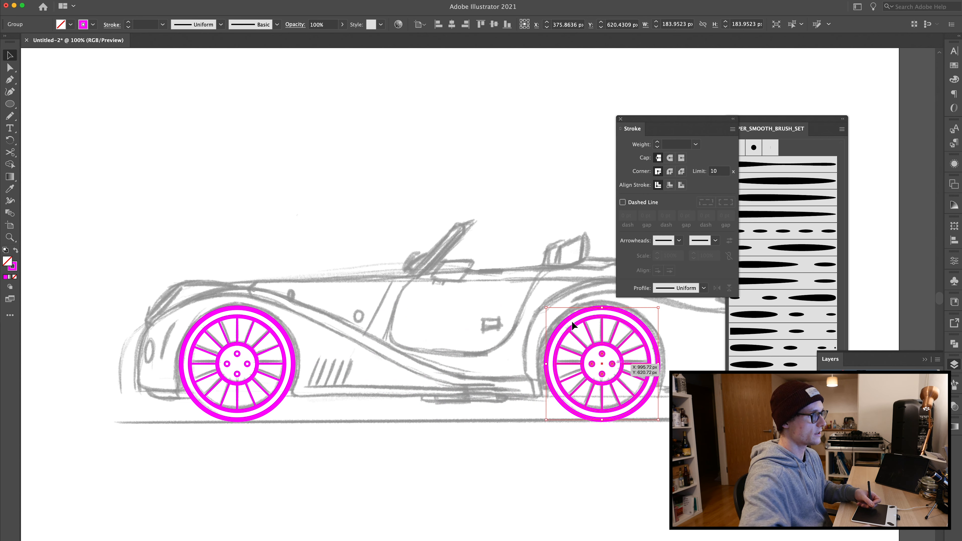
pyautogui.click(504, 264)
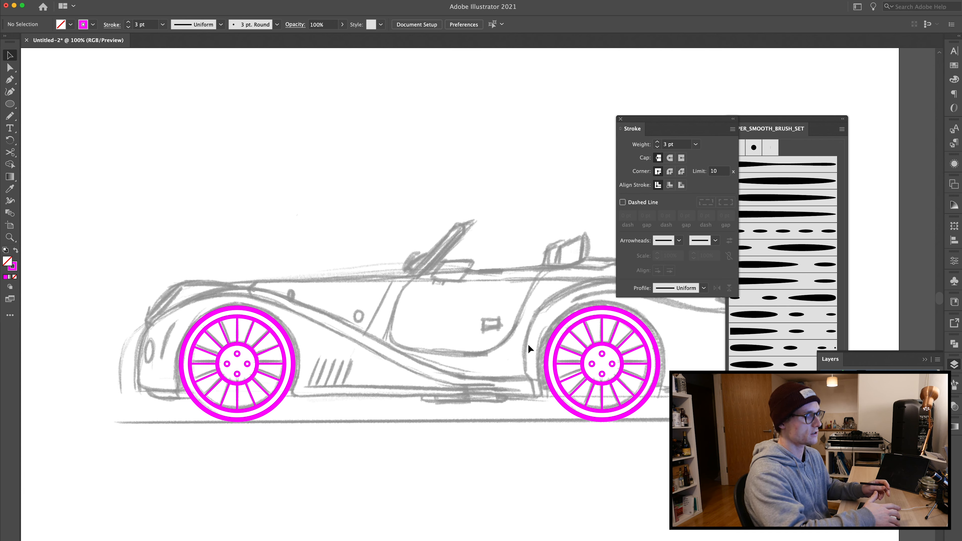
pyautogui.press('p')
pyautogui.moveTo(364, 269); pyautogui.dragTo(365, 289)
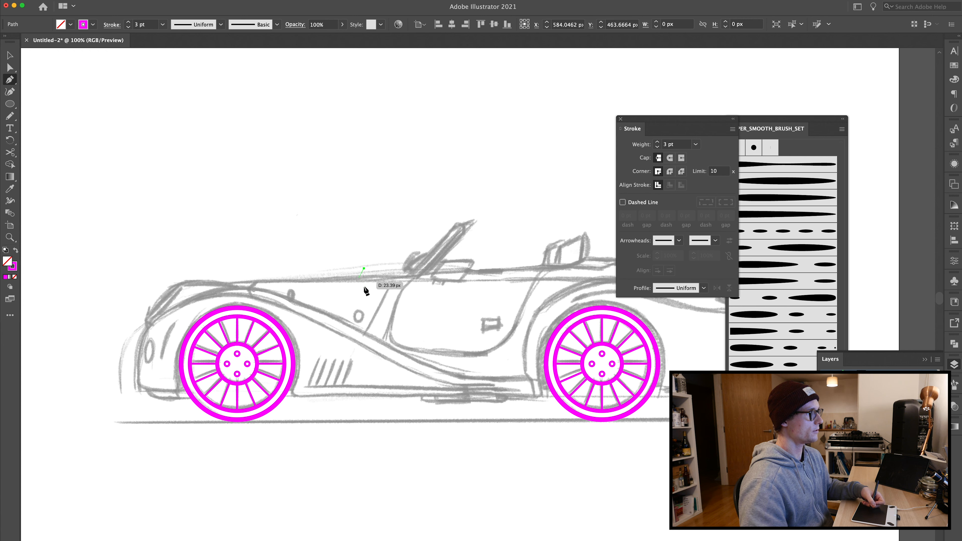
pyautogui.press('super+z')
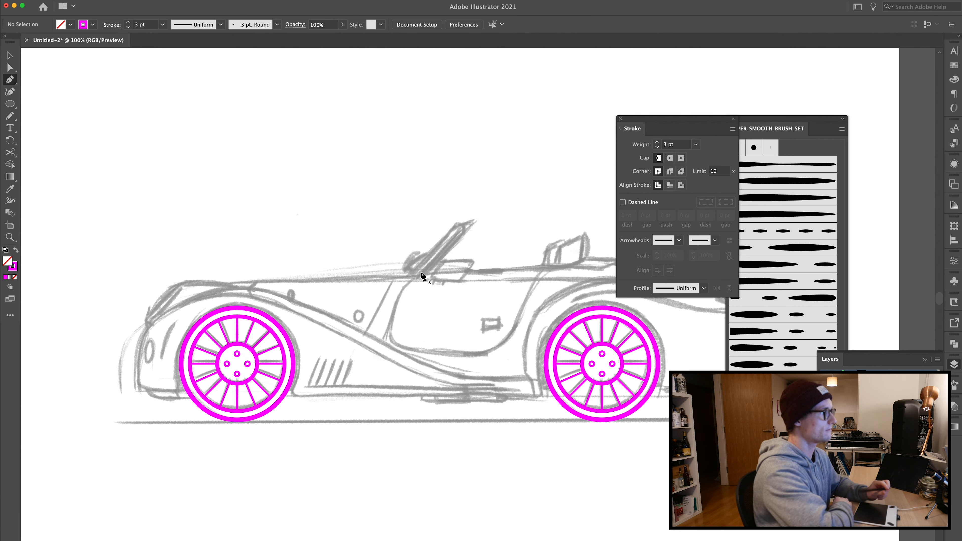
# Step: Trace the rear body with the Pen tool from behind the rear wheel around the tail up to the deck behind the seats
pyautogui.moveTo(468, 371)
pyautogui.mouseDown()
pyautogui.moveTo(400, 328)
pyautogui.moveTo(214, 327)
pyautogui.moveTo(301, 356)
pyautogui.moveTo(250, 356)
pyautogui.moveTo(264, 363)
pyautogui.moveTo(245, 354)
pyautogui.mouseUp()
pyautogui.press('super+plus')
pyautogui.moveTo(408, 354); pyautogui.dragTo(367, 308)
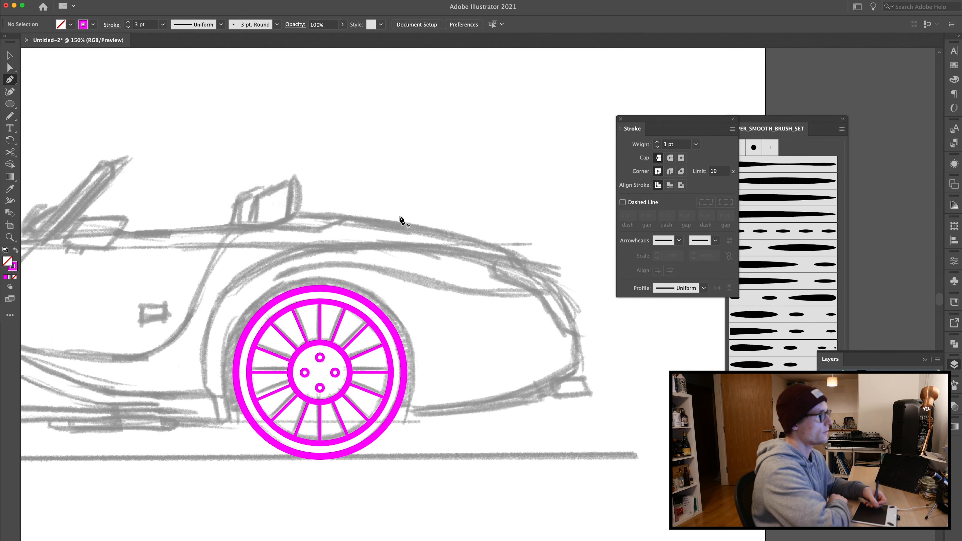
pyautogui.click(406, 412)
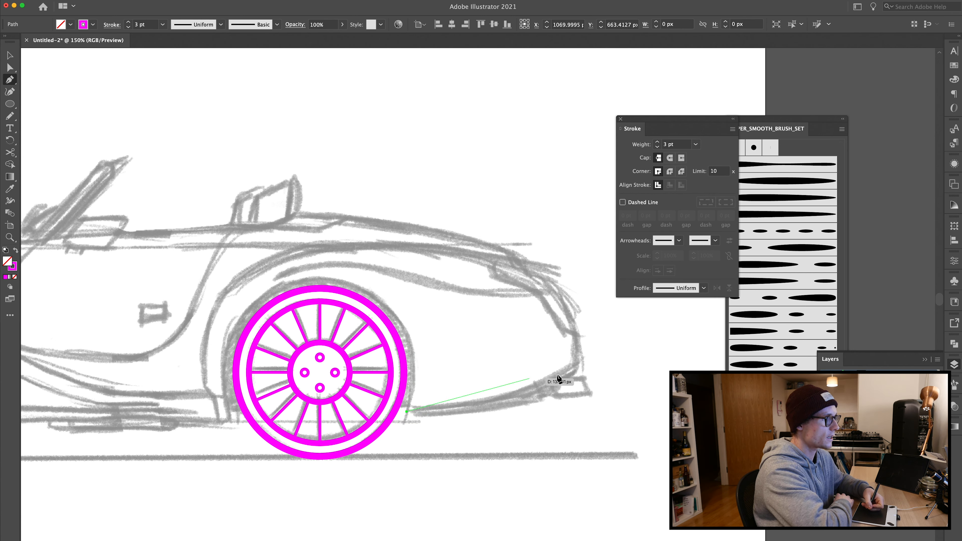
pyautogui.moveTo(575, 369); pyautogui.dragTo(587, 364)
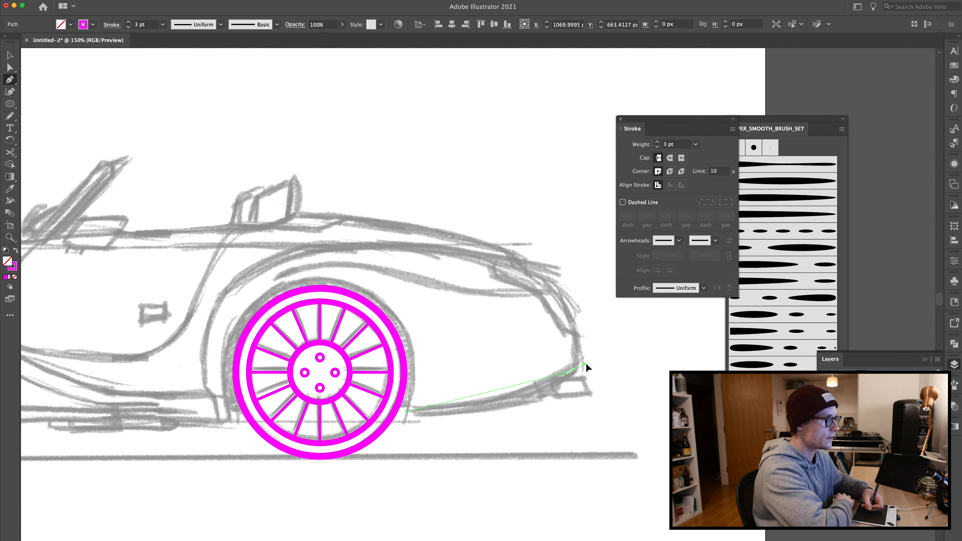
pyautogui.moveTo(651, 321); pyautogui.dragTo(650, 318)
pyautogui.click(575, 369)
pyautogui.moveTo(528, 265); pyautogui.dragTo(469, 236)
pyautogui.click(529, 265)
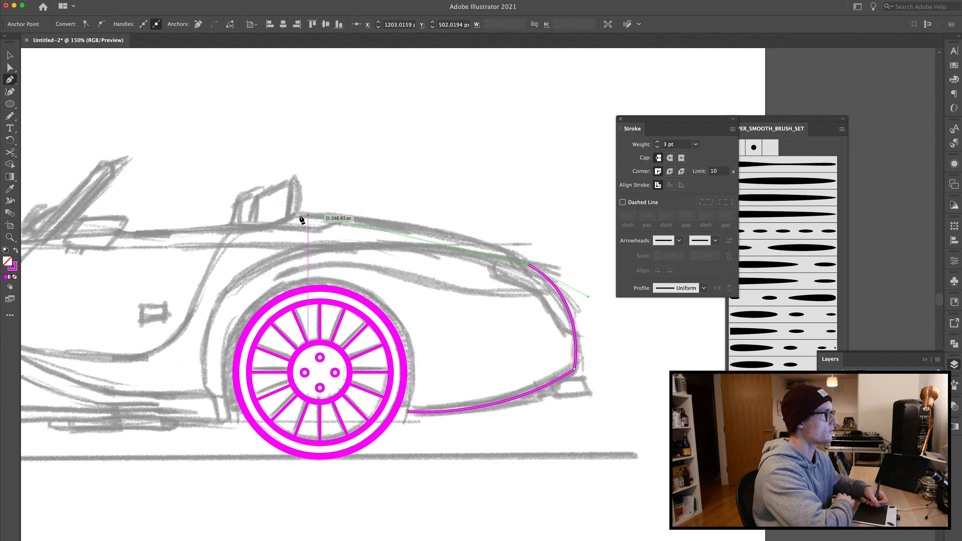
pyautogui.moveTo(296, 215); pyautogui.dragTo(90, 208)
# Step: Nudge the rear deck anchor up three steps and adjust its handle to follow the sketch
pyautogui.press('a')
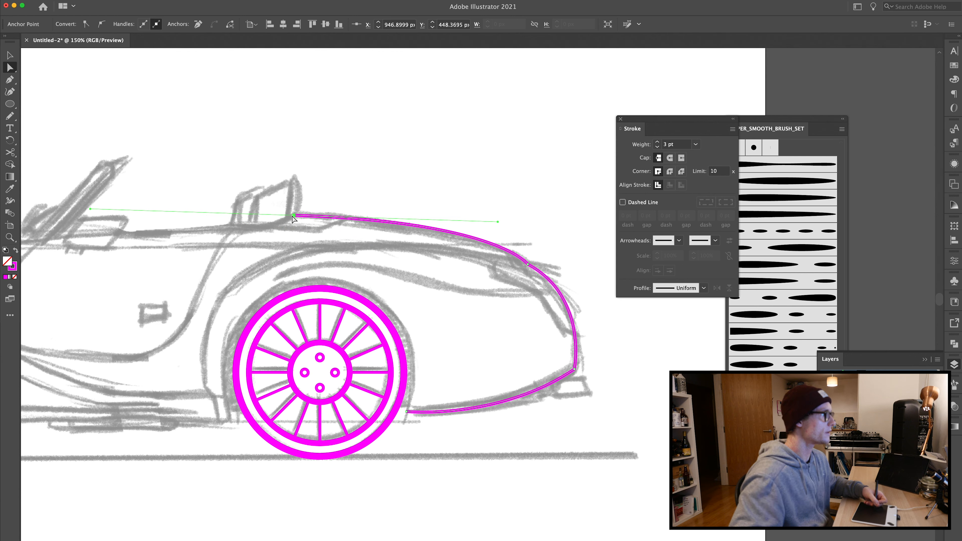
pyautogui.press('Up')
pyautogui.press('Up')
pyautogui.press('Up')
pyautogui.press('Up')
pyautogui.press('Up')
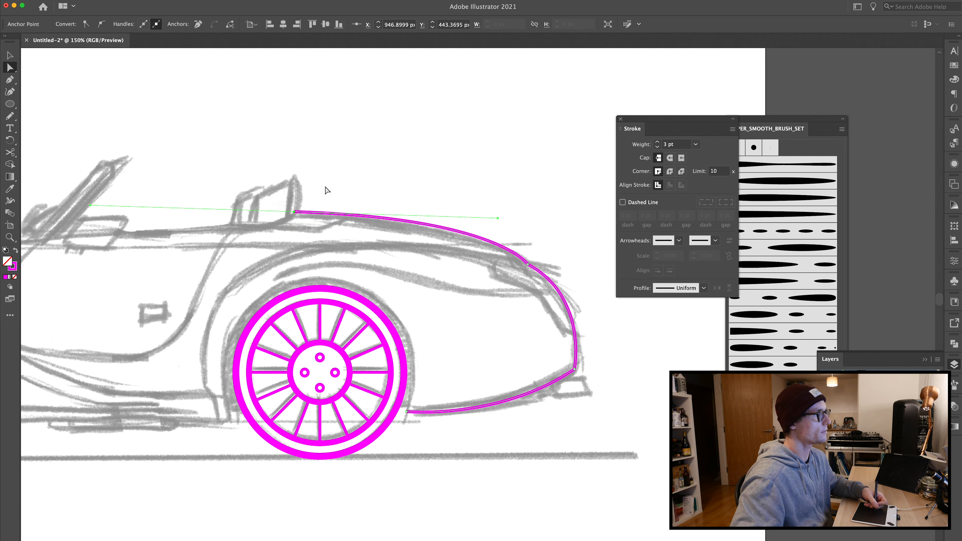
pyautogui.moveTo(498, 219); pyautogui.dragTo(504, 223)
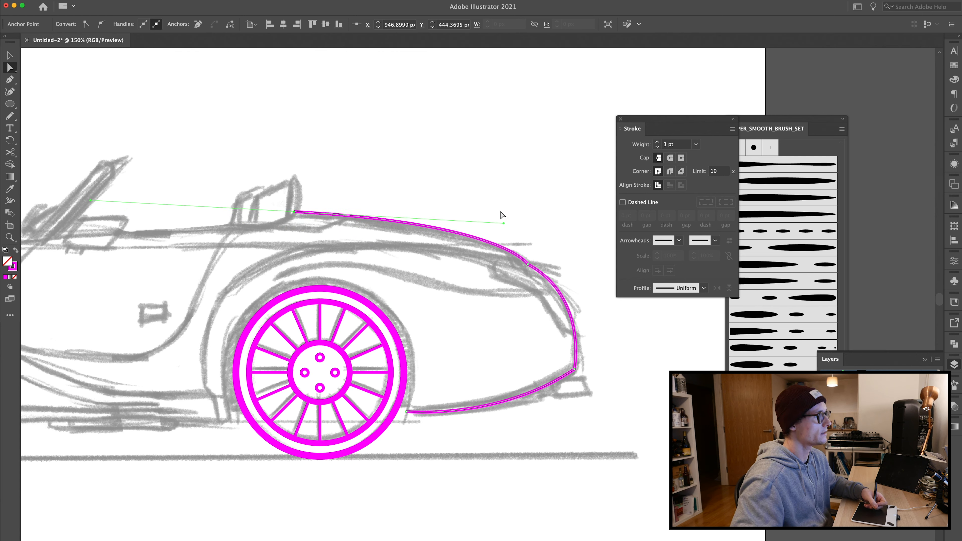
# Step: Continue the body path forward along the beltline, stepping down past the seat backs toward the cockpit
pyautogui.press('p')
pyautogui.moveTo(244, 225); pyautogui.dragTo(488, 253)
pyautogui.click(539, 239)
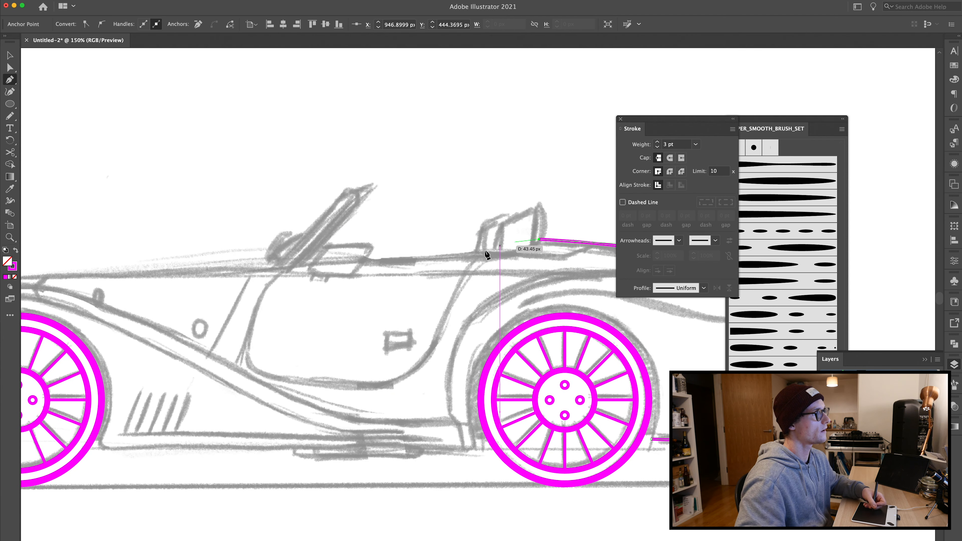
pyautogui.click(508, 256)
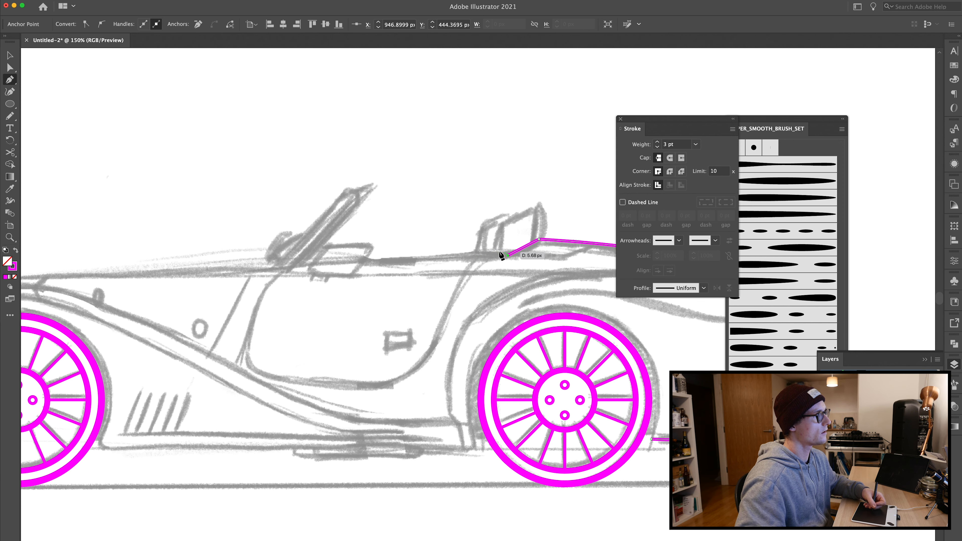
pyautogui.moveTo(262, 309); pyautogui.dragTo(373, 308)
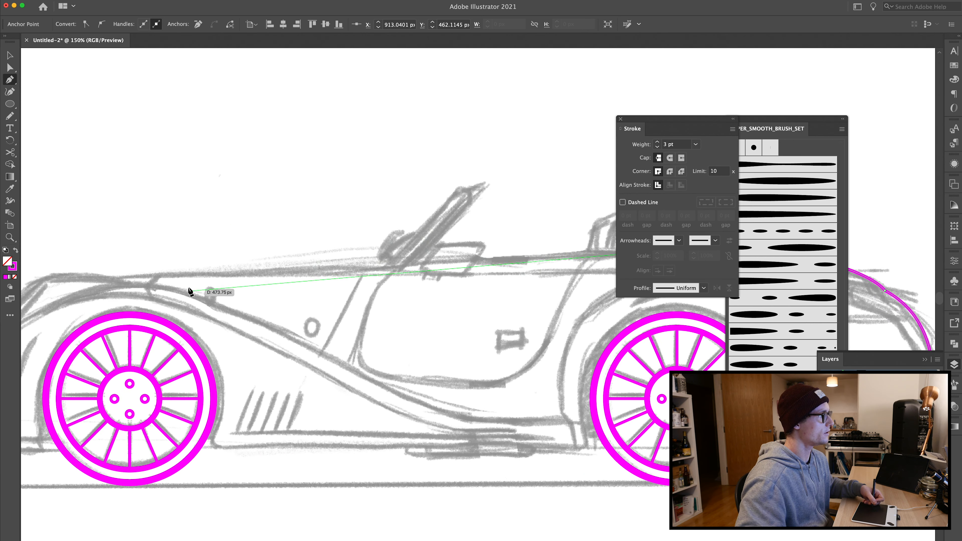
pyautogui.click(115, 279)
# Step: Continue the outline over the front fender and curve it down around the nose to the lower front edge
pyautogui.moveTo(115, 239); pyautogui.dragTo(455, 215)
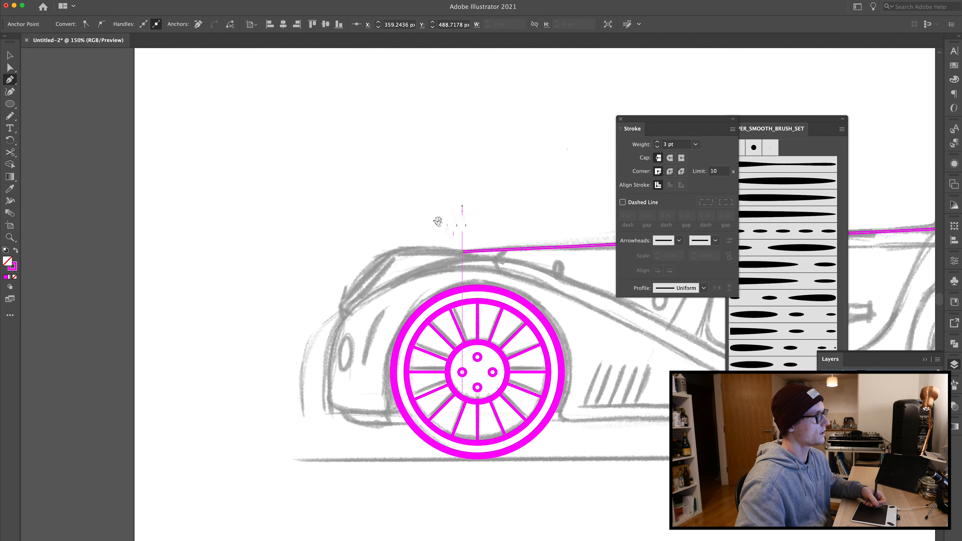
pyautogui.moveTo(386, 256); pyautogui.dragTo(356, 261)
pyautogui.hotkey('ctrl', 'z')
pyautogui.click(387, 253)
pyautogui.moveTo(341, 305); pyautogui.dragTo(326, 339)
pyautogui.click(341, 306)
pyautogui.moveTo(340, 307); pyautogui.dragTo(341, 318)
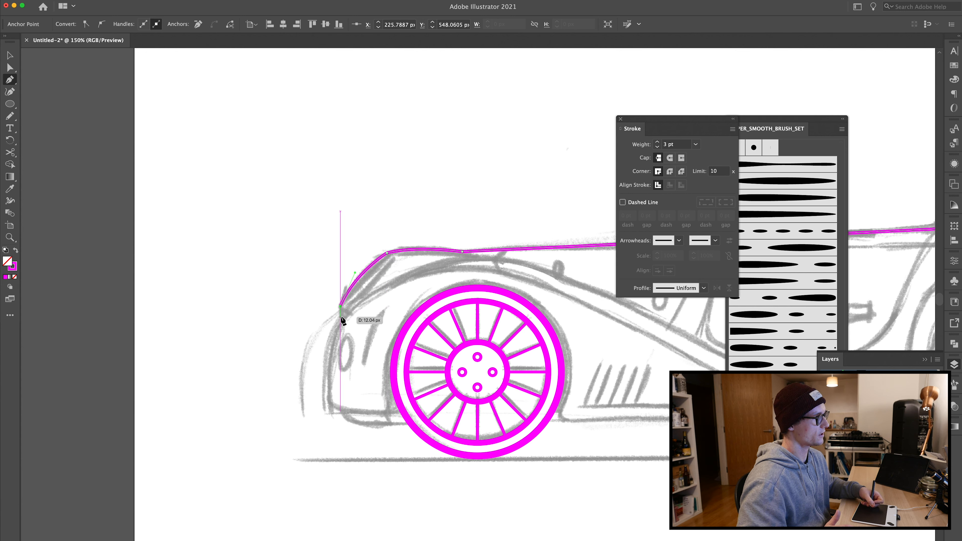
pyautogui.click(341, 317)
pyautogui.moveTo(332, 408); pyautogui.dragTo(364, 499)
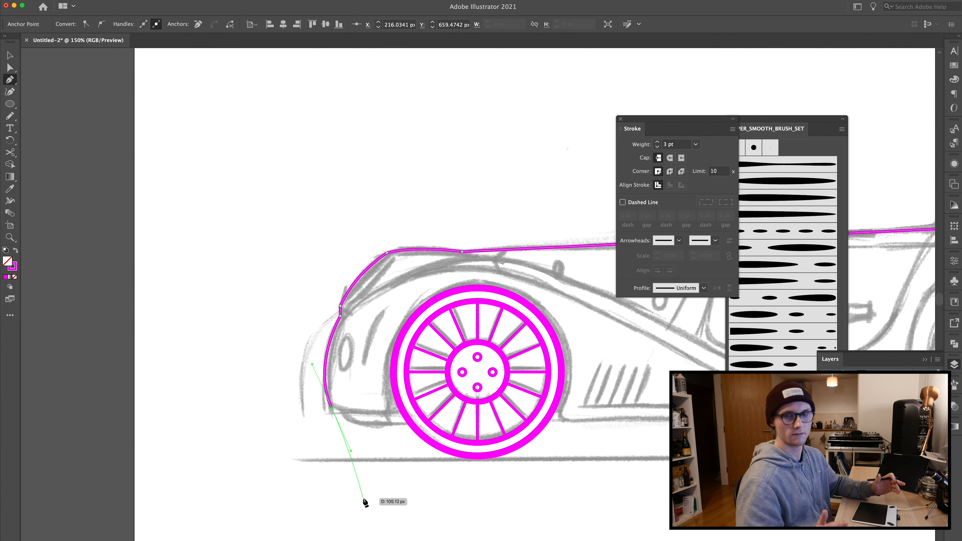
# Step: Extend the path along the lower sill from the front wheel to the rear wheel and finish it
pyautogui.moveTo(387, 414); pyautogui.dragTo(458, 292)
pyautogui.moveTo(248, 409); pyautogui.dragTo(57, 415)
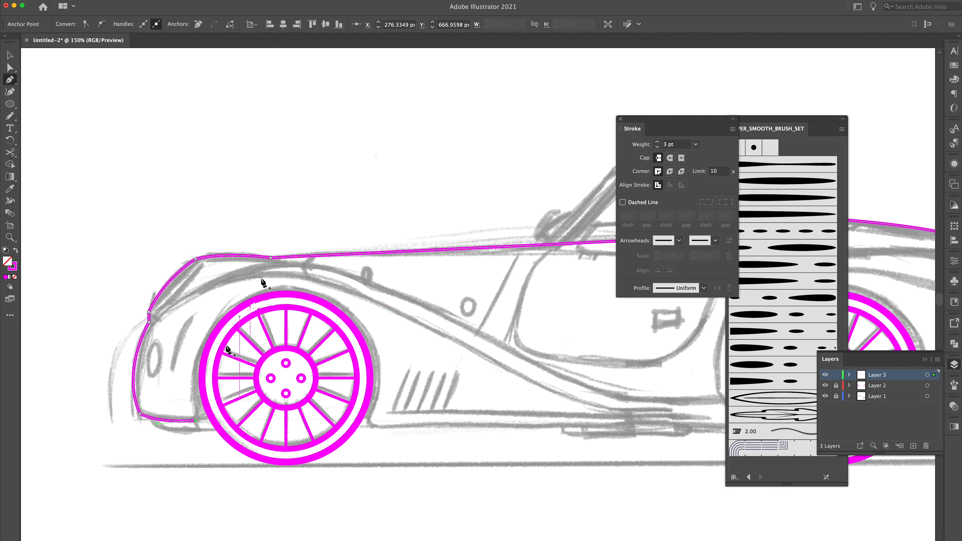
pyautogui.moveTo(286, 286); pyautogui.dragTo(405, 289)
pyautogui.click(377, 420)
pyautogui.press('super+z')
pyautogui.press('super+z')
pyautogui.press('Escape')
pyautogui.click(370, 422)
pyautogui.moveTo(701, 448); pyautogui.dragTo(488, 432)
pyautogui.click(529, 409)
pyautogui.press('i')
pyautogui.click(707, 396)
pyautogui.press('v')
pyautogui.click(427, 288)
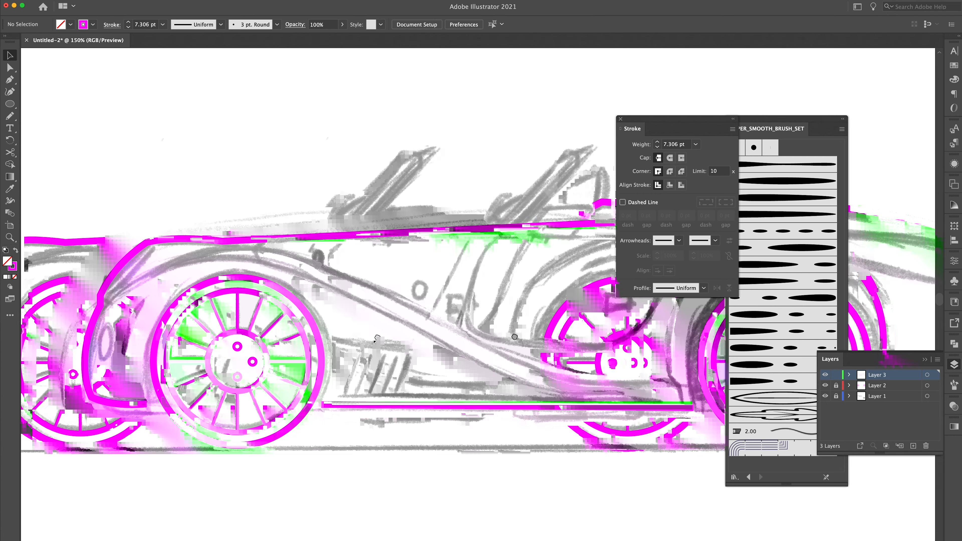
# Step: Give the body outline round caps and round corners
pyautogui.click(670, 157)
pyautogui.click(670, 171)
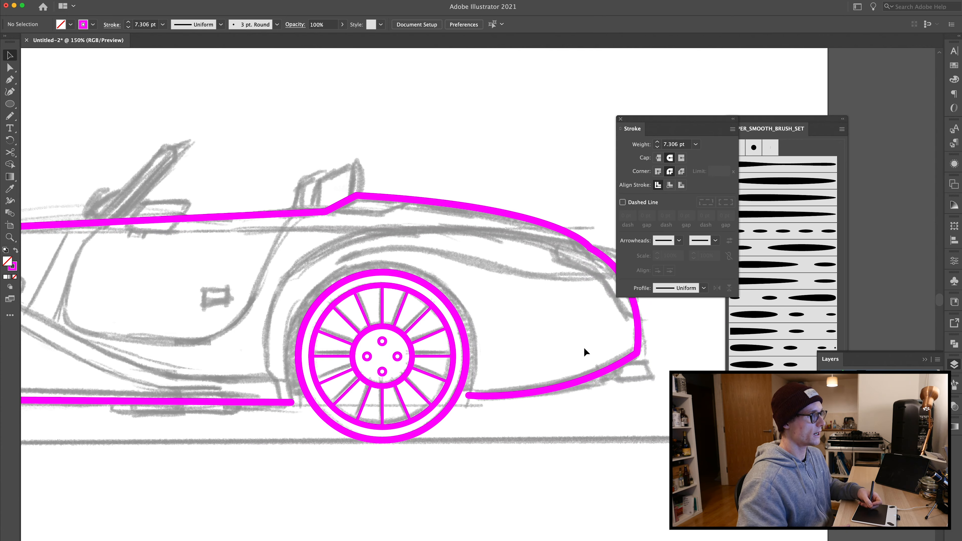
# Step: Draw a circle about 205 px across around the rear wheel as the wheel arch outline
pyautogui.moveTo(535, 336); pyautogui.dragTo(460, 323)
pyautogui.moveTo(384, 257); pyautogui.dragTo(425, 255)
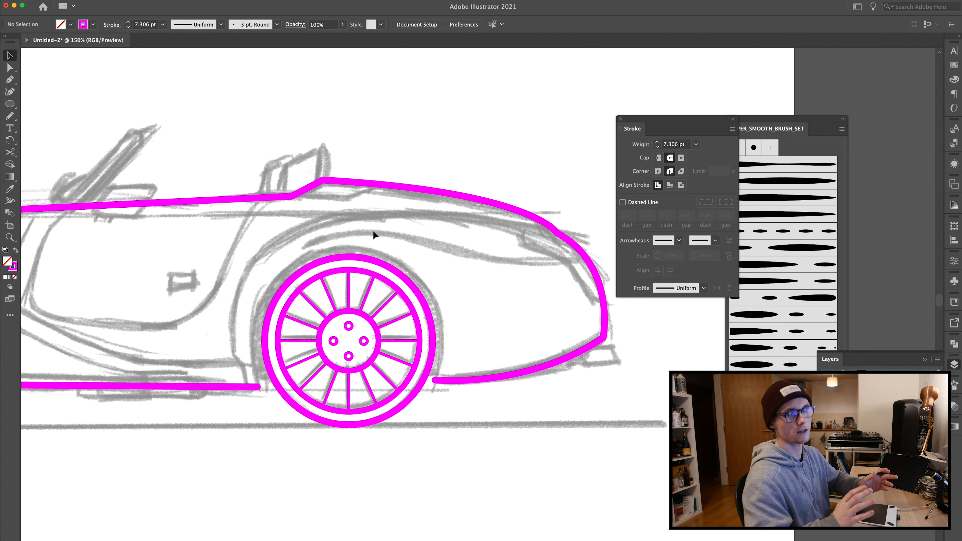
pyautogui.press('l')
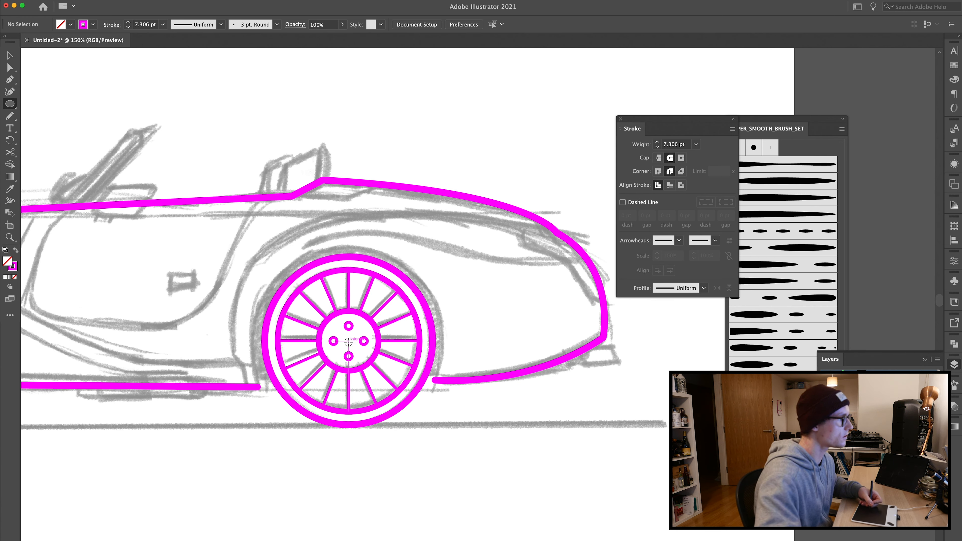
pyautogui.moveTo(348, 341)
pyautogui.mouseDown()
pyautogui.moveTo(436, 393)
pyautogui.moveTo(446, 412)
pyautogui.mouseUp()
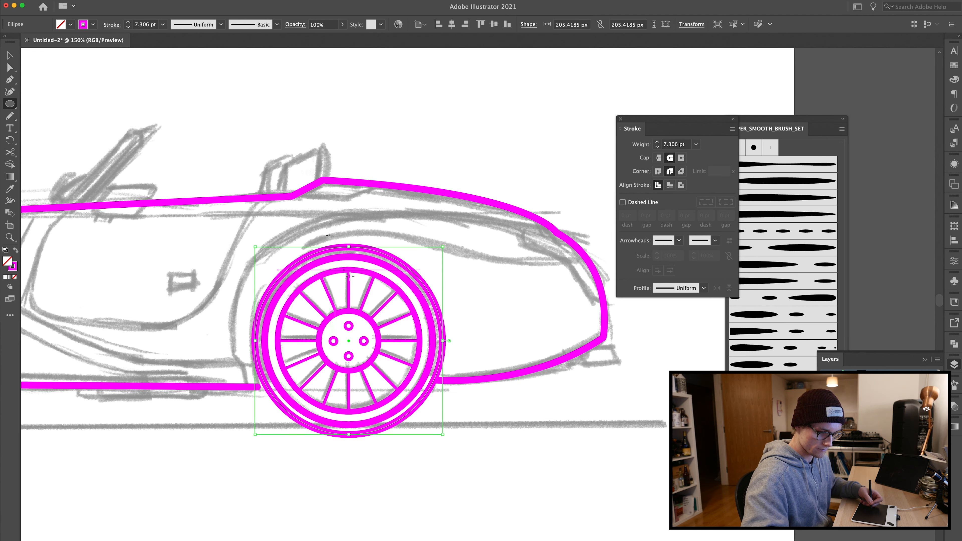
# Step: Move the body outline's end anchor so it meets the new circle around the rear wheel
pyautogui.press('super+equal')
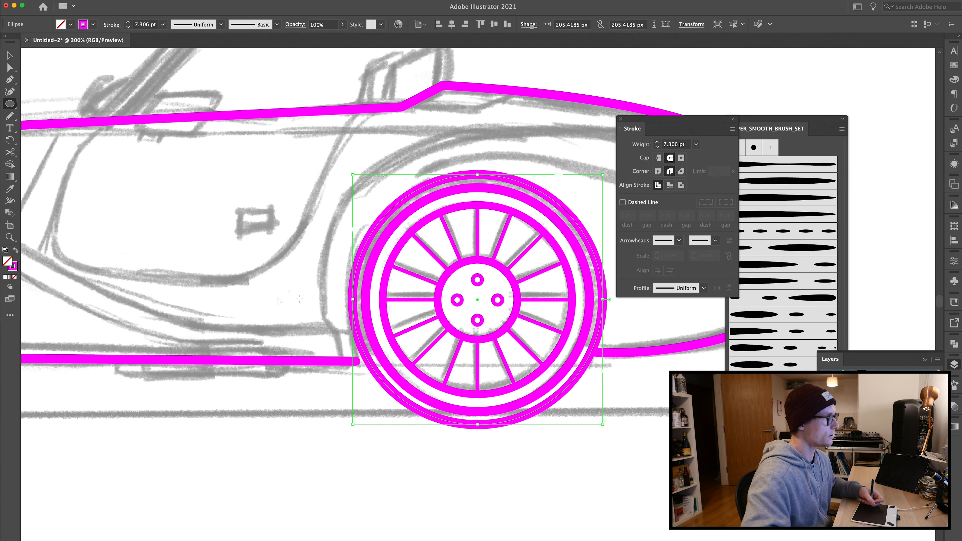
pyautogui.press('a')
pyautogui.click(287, 304)
pyautogui.moveTo(310, 301); pyautogui.dragTo(184, 300)
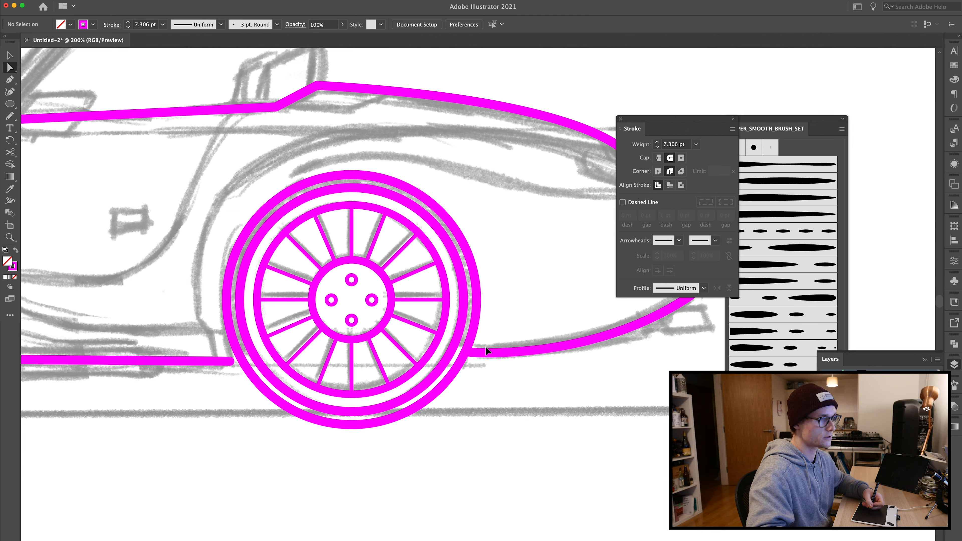
pyautogui.press('super+equal')
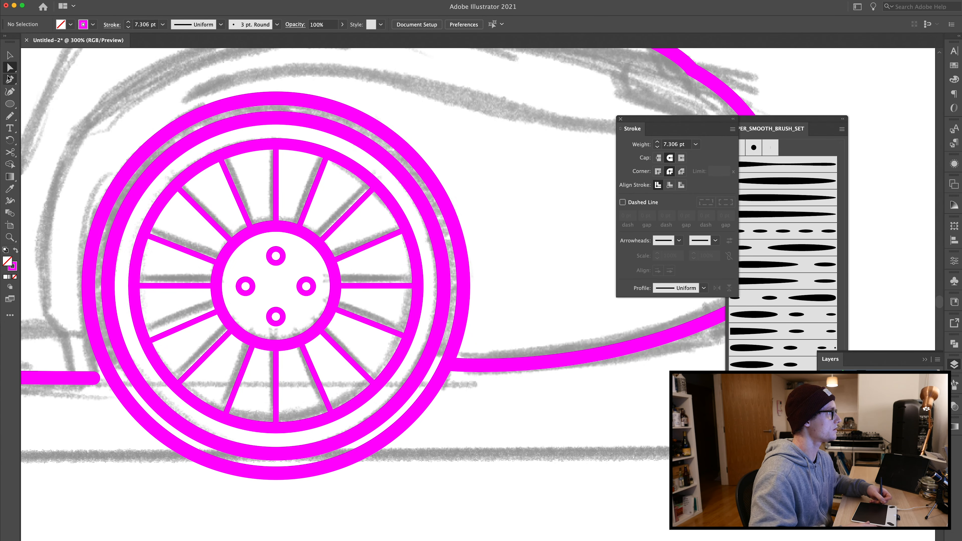
pyautogui.click(450, 366)
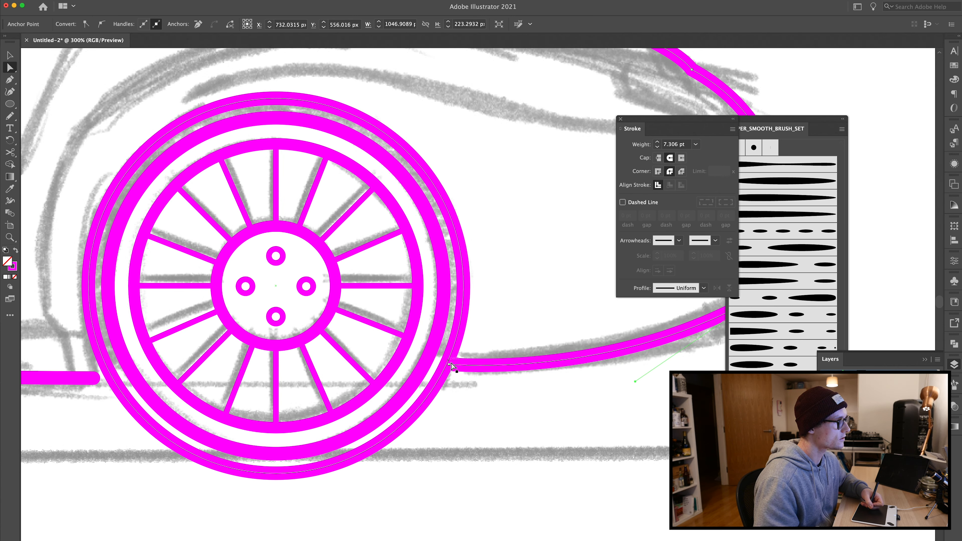
pyautogui.moveTo(450, 366); pyautogui.dragTo(448, 370)
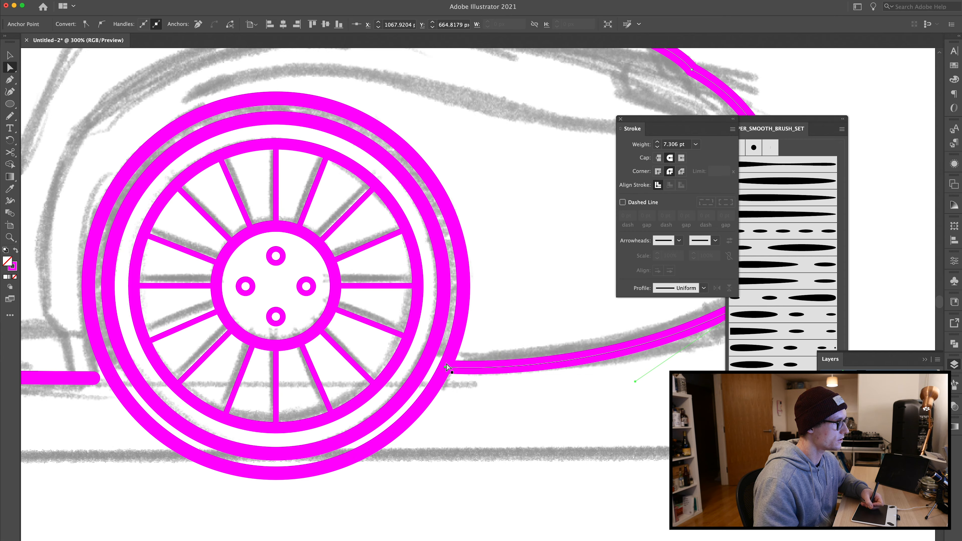
pyautogui.moveTo(310, 403); pyautogui.dragTo(471, 392)
pyautogui.moveTo(261, 367); pyautogui.dragTo(272, 365)
pyautogui.click(259, 391)
# Step: Duplicate the rear wheel arch circle and place the copy around the front wheel
pyautogui.press('super+minus')
pyautogui.press('super+minus')
pyautogui.press('super+minus')
pyautogui.press('v')
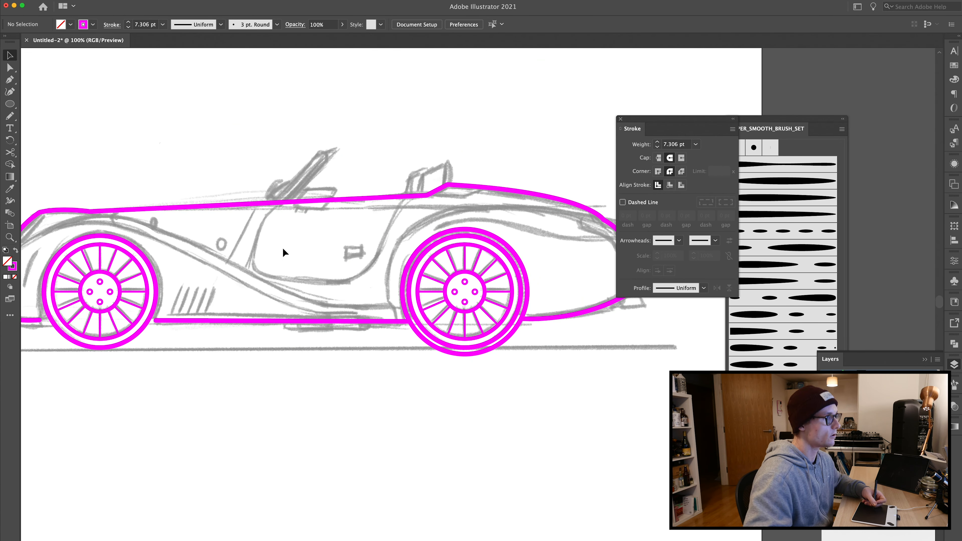
pyautogui.click(403, 288)
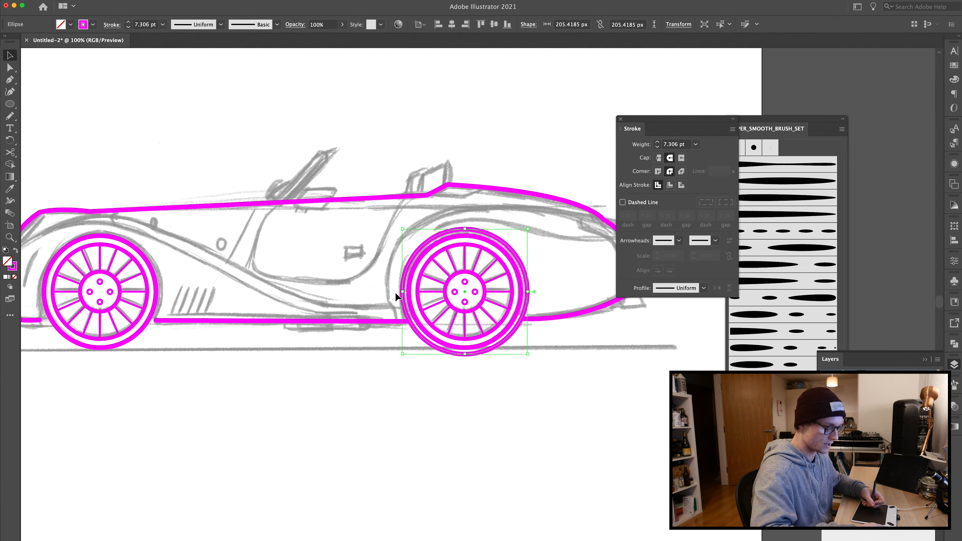
pyautogui.click(310, 271)
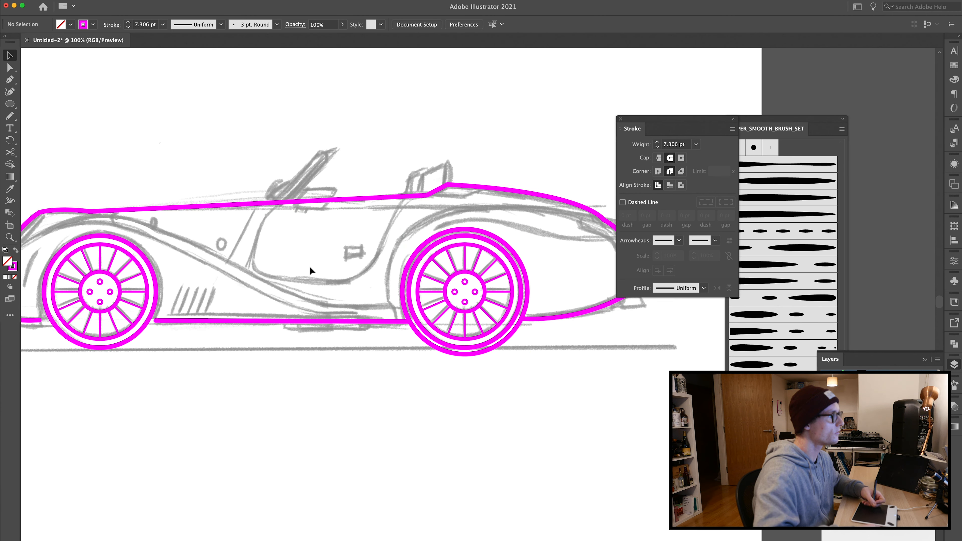
pyautogui.click(402, 283)
pyautogui.moveTo(404, 284); pyautogui.dragTo(208, 298)
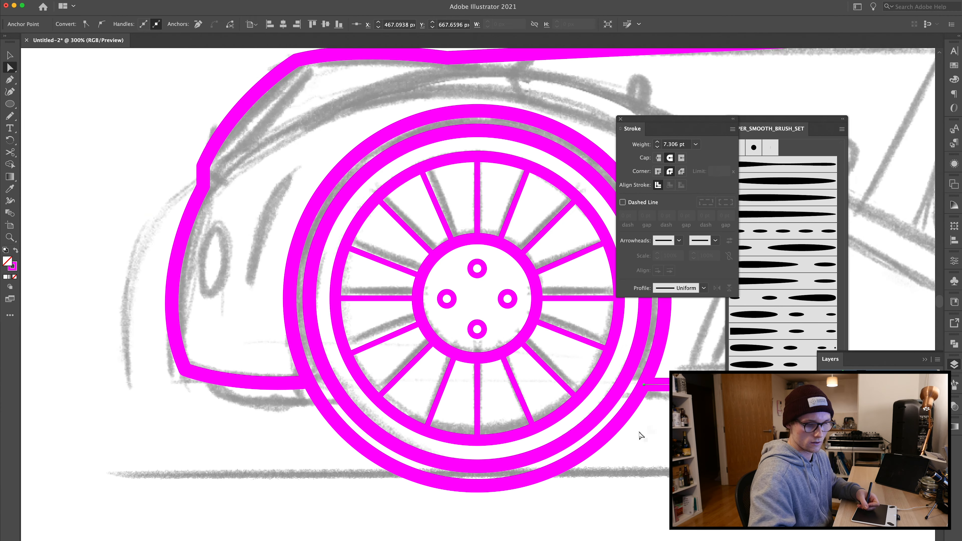
pyautogui.hotkey('ctrl', '-')
# Step: Cut the front arch circle where it meets the body line on both sides and delete its lower arc
pyautogui.click(439, 384)
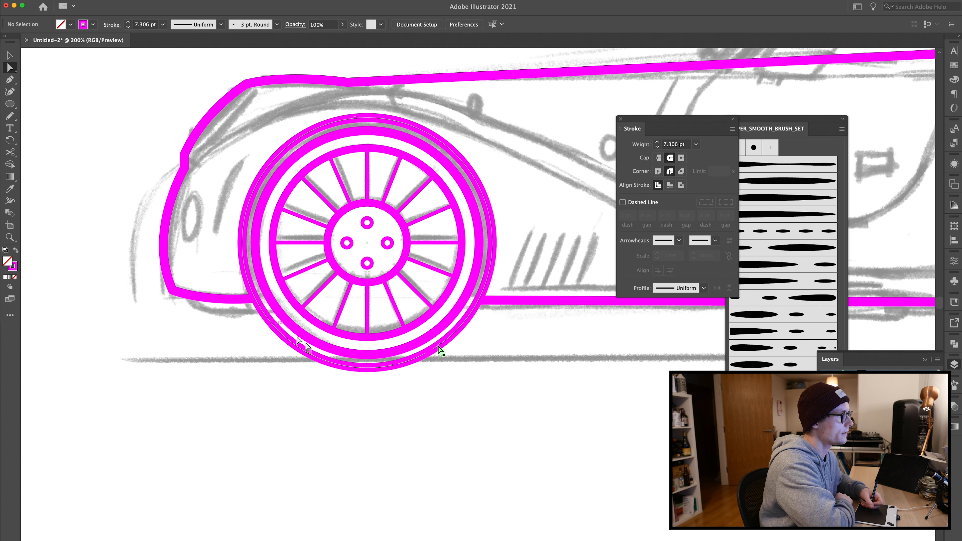
pyautogui.click(440, 348)
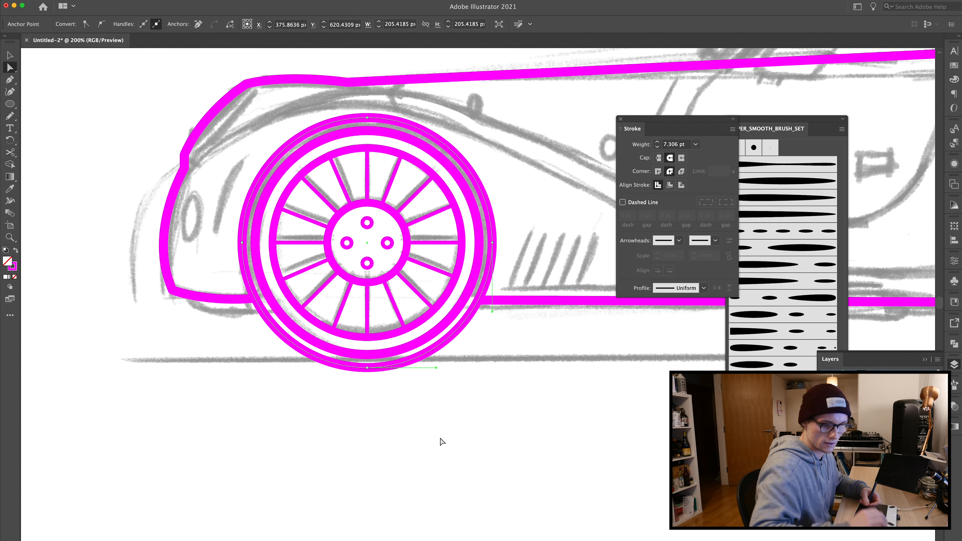
pyautogui.hotkey('shift', 'c')
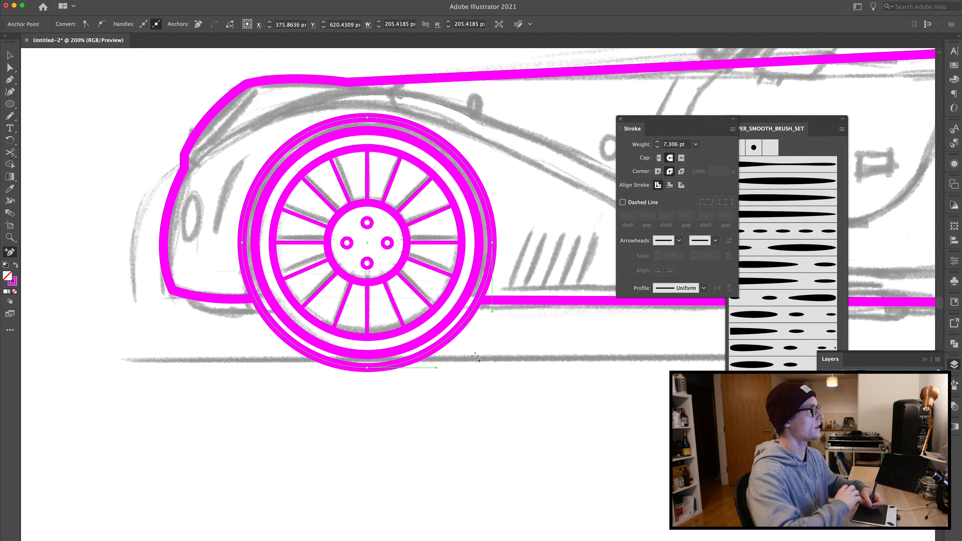
pyautogui.click(478, 301)
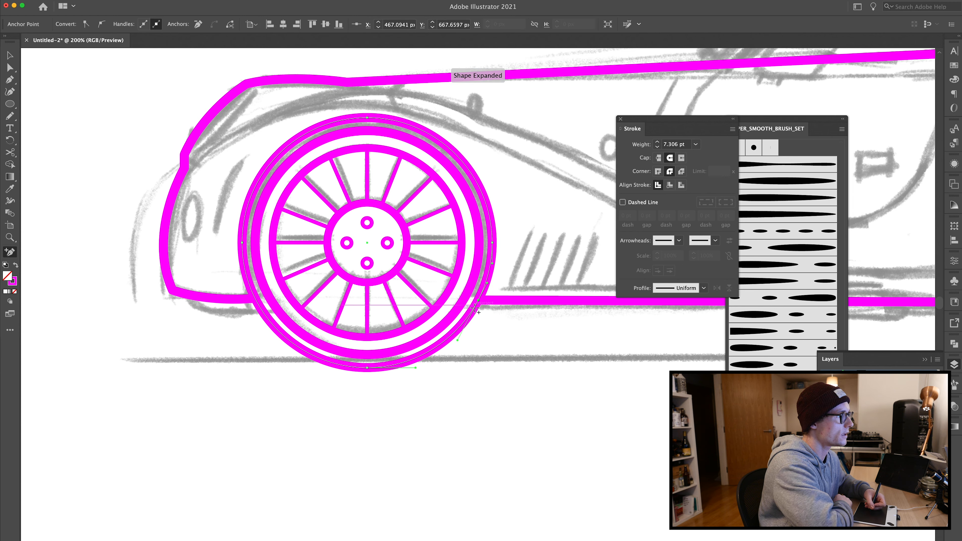
pyautogui.click(255, 298)
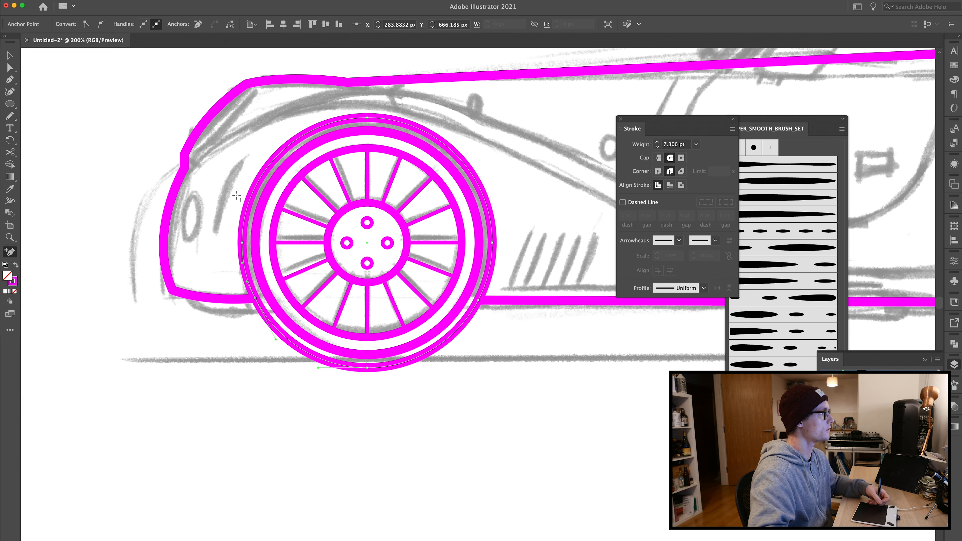
pyautogui.click(11, 68)
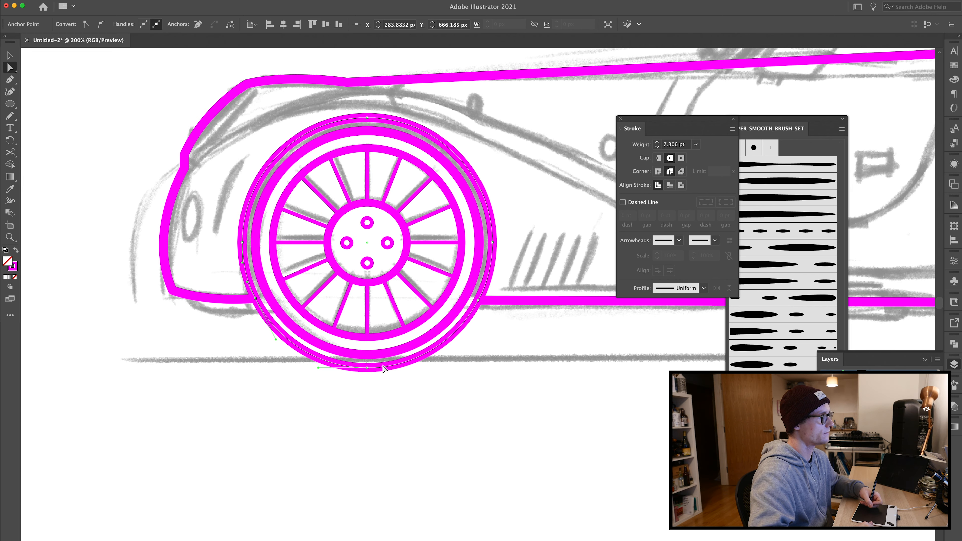
pyautogui.click(366, 368)
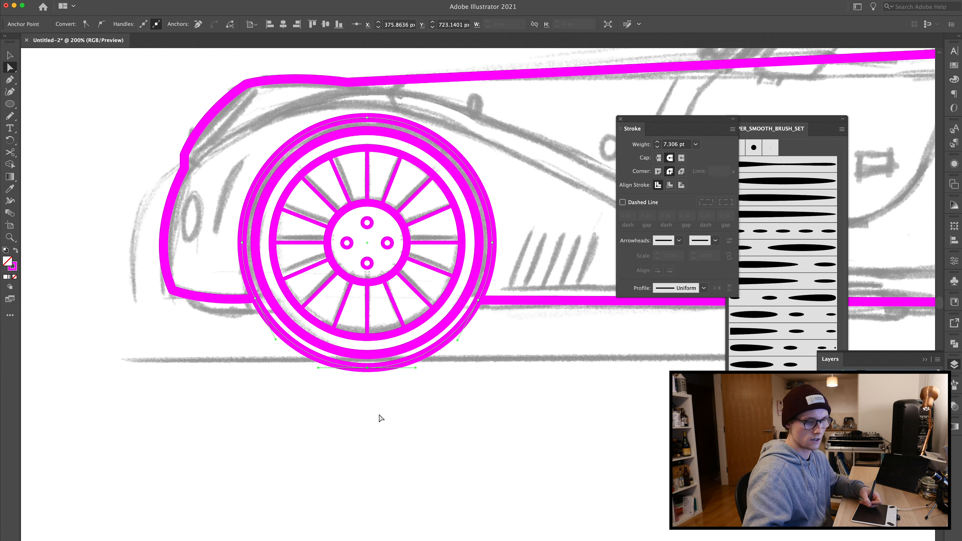
pyautogui.press('Delete')
# Step: Cut the rear arch circle where it meets the body outline on both sides and remove its lower arc
pyautogui.click(214, 261)
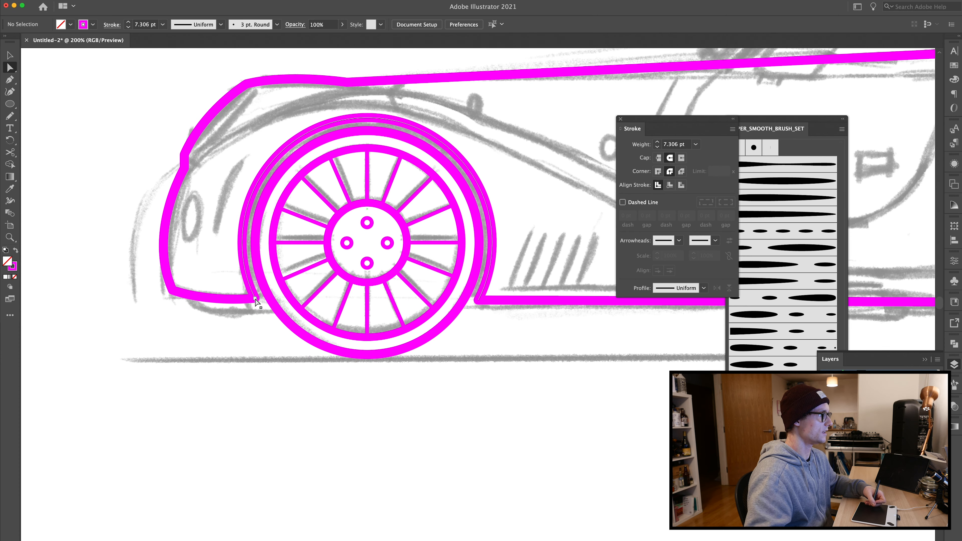
pyautogui.hscroll(10, 571, 439)
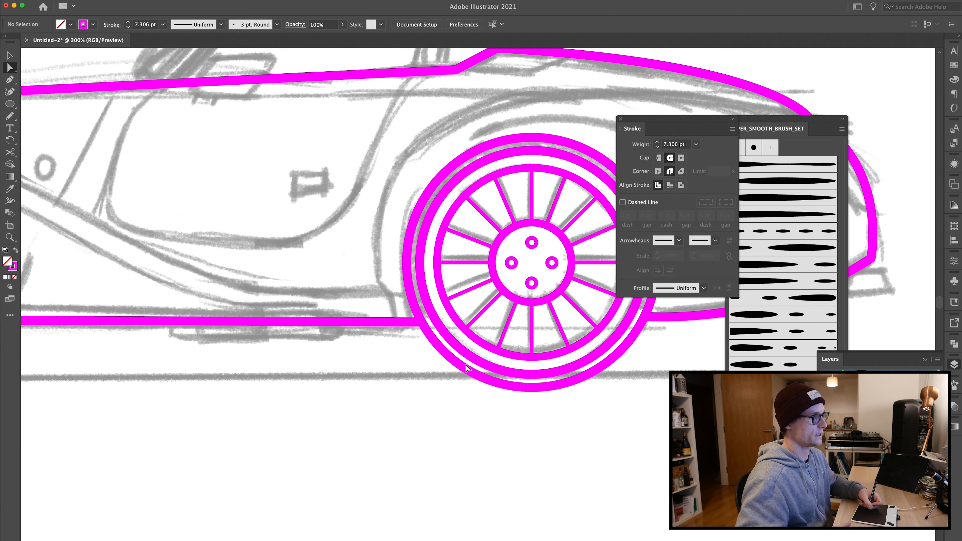
pyautogui.click(468, 368)
pyautogui.press('+')
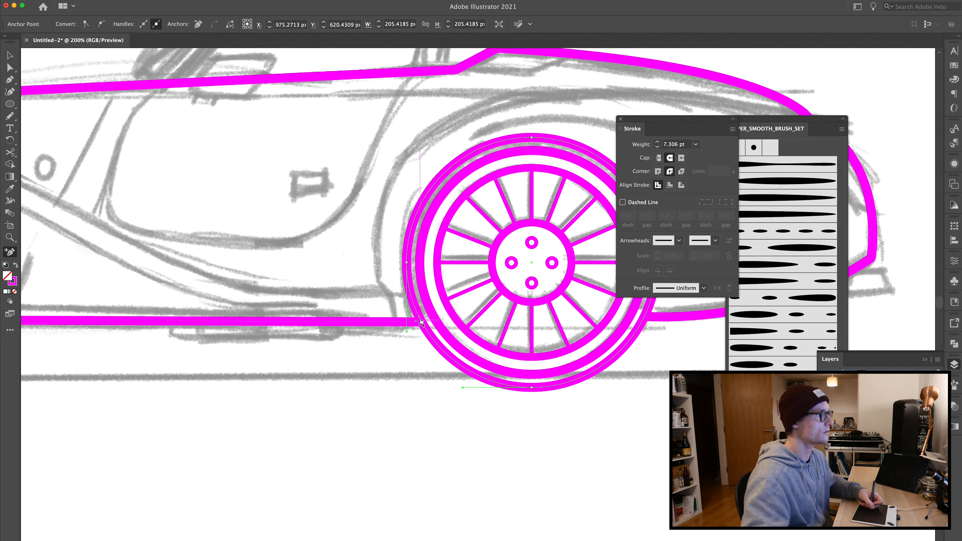
pyautogui.click(421, 323)
pyautogui.click(645, 317)
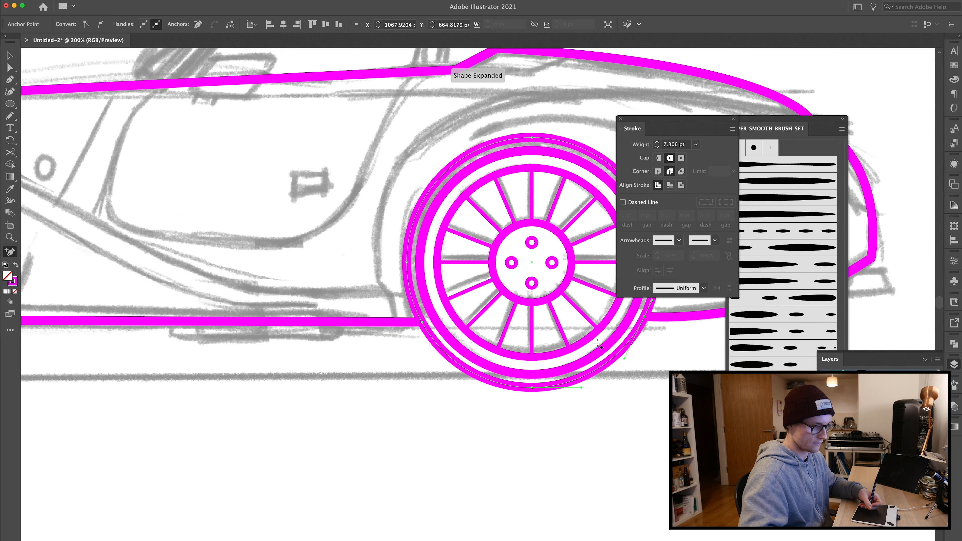
pyautogui.press('a')
pyautogui.click(521, 413)
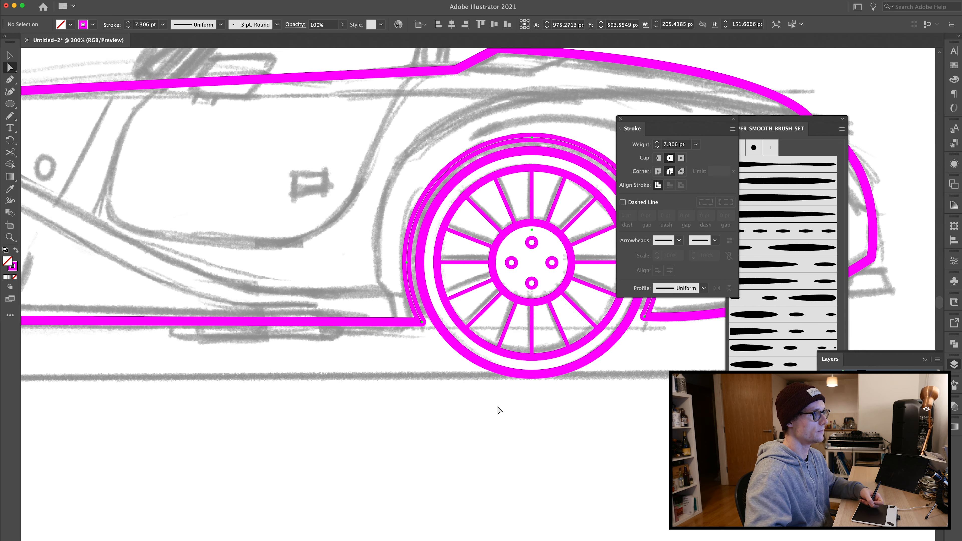
# Step: Zoom out and review the whole car outline against the sketch
pyautogui.press('super+minus')
pyautogui.press('super+minus')
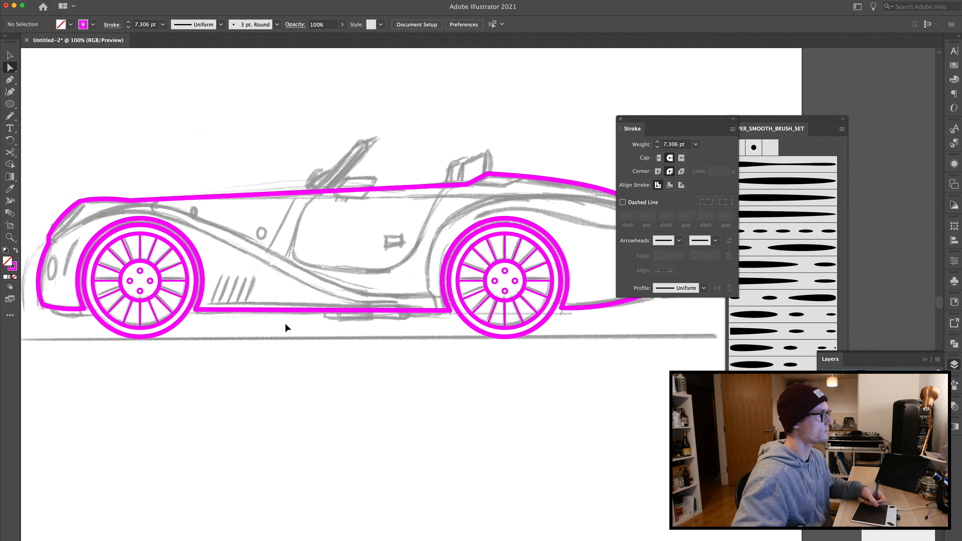
pyautogui.scroll(5, 286, 328)
pyautogui.press('v')
pyautogui.moveTo(48, 247); pyautogui.dragTo(653, 407)
pyautogui.press('a')
pyautogui.press('v')
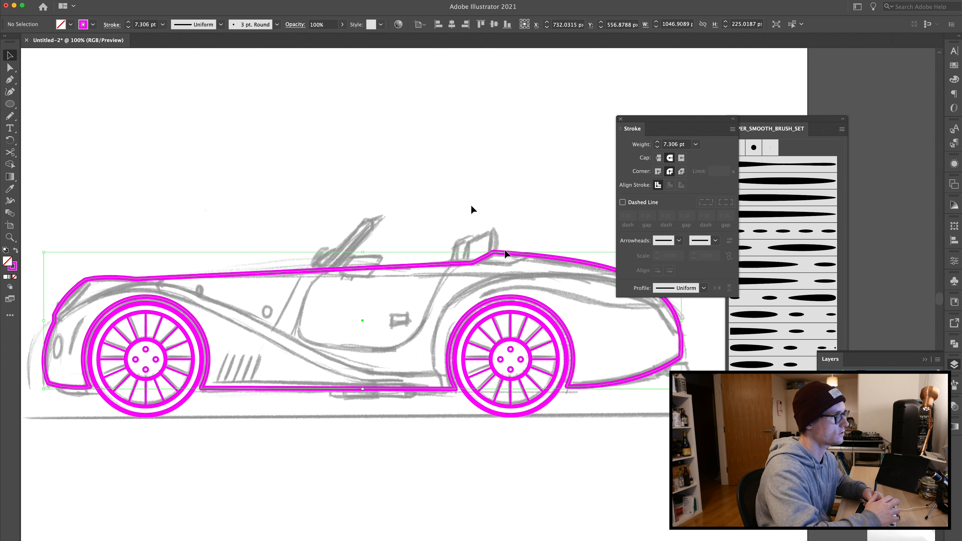
pyautogui.click(457, 210)
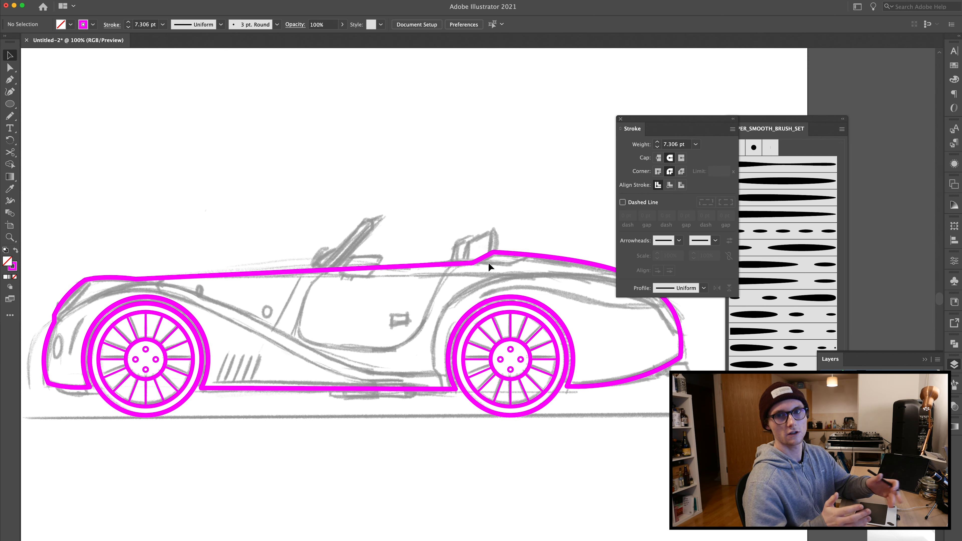
# Step: Draw a curved fender line with the Pen tool from the rear body over the rear wheel down to the sill
pyautogui.moveTo(273, 347); pyautogui.dragTo(180, 336)
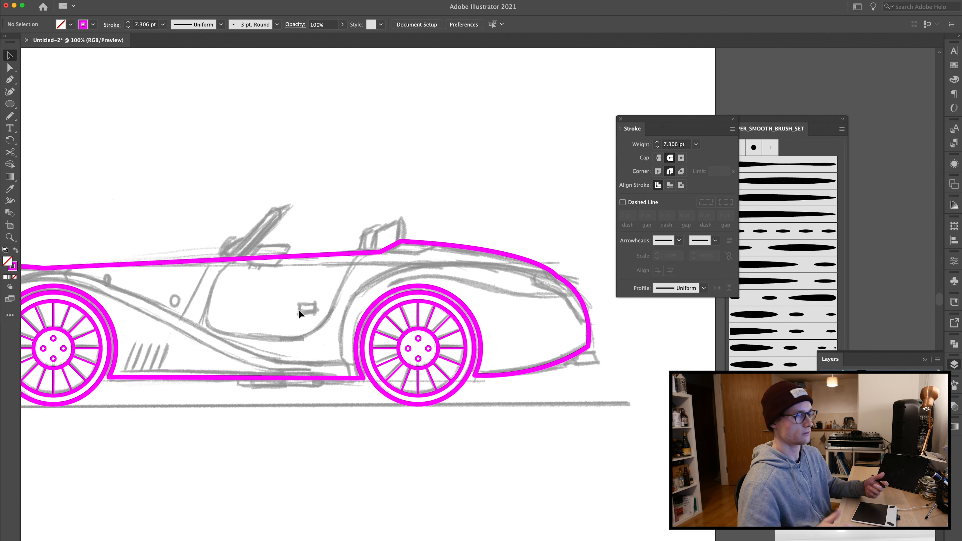
pyautogui.press('p')
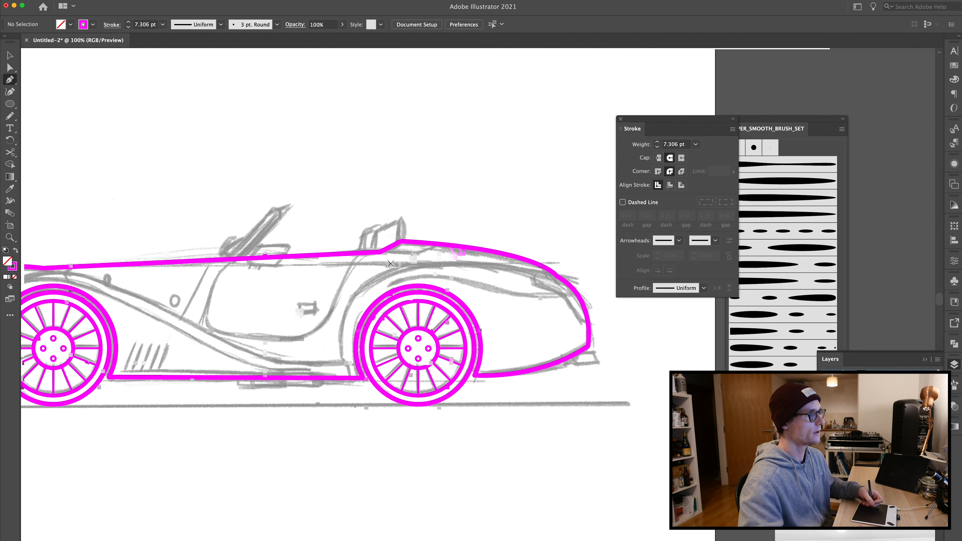
pyautogui.press('super+equal')
pyautogui.moveTo(585, 327)
pyautogui.mouseDown()
pyautogui.moveTo(512, 306)
pyautogui.moveTo(505, 312)
pyautogui.moveTo(590, 344)
pyautogui.moveTo(514, 337)
pyautogui.moveTo(511, 324)
pyautogui.moveTo(568, 333)
pyautogui.mouseUp()
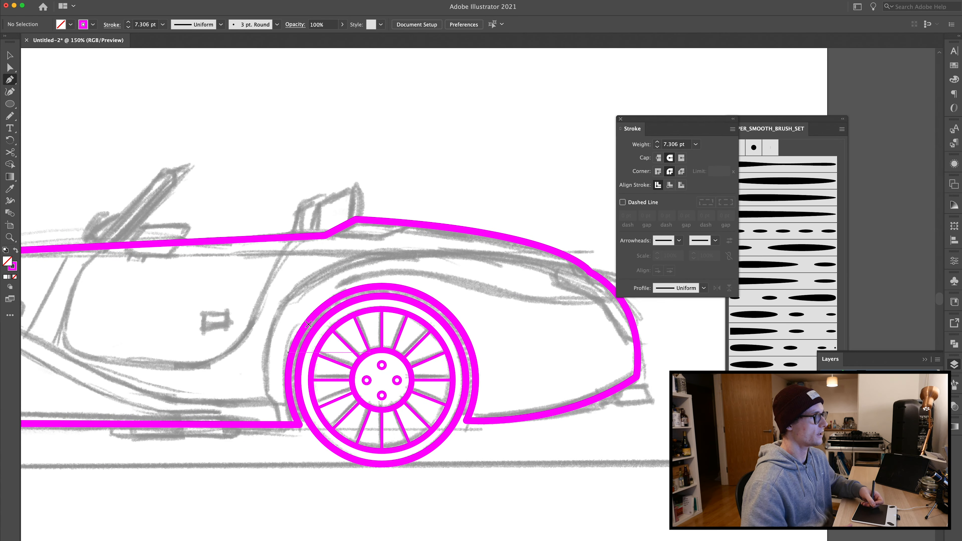
pyautogui.click(584, 270)
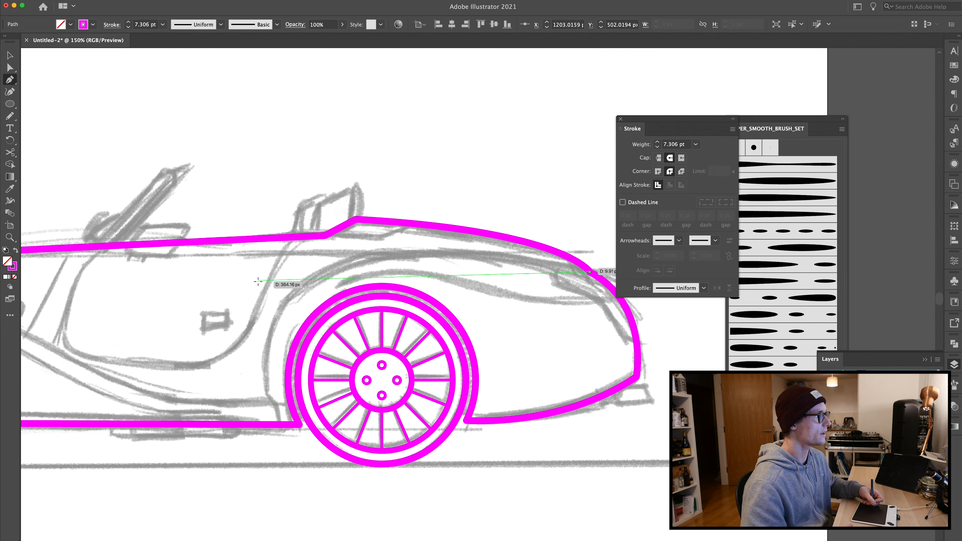
pyautogui.moveTo(341, 265); pyautogui.dragTo(302, 280)
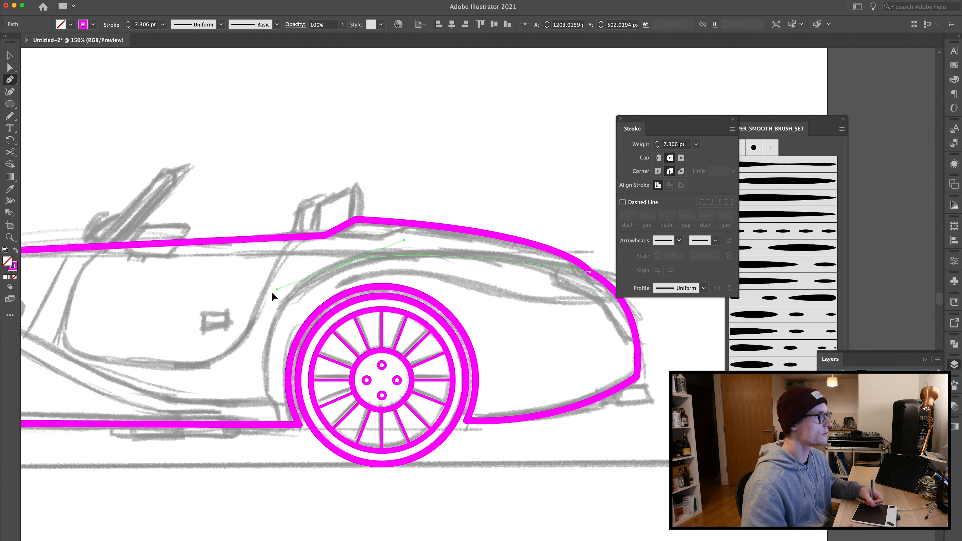
pyautogui.moveTo(225, 306); pyautogui.dragTo(242, 302)
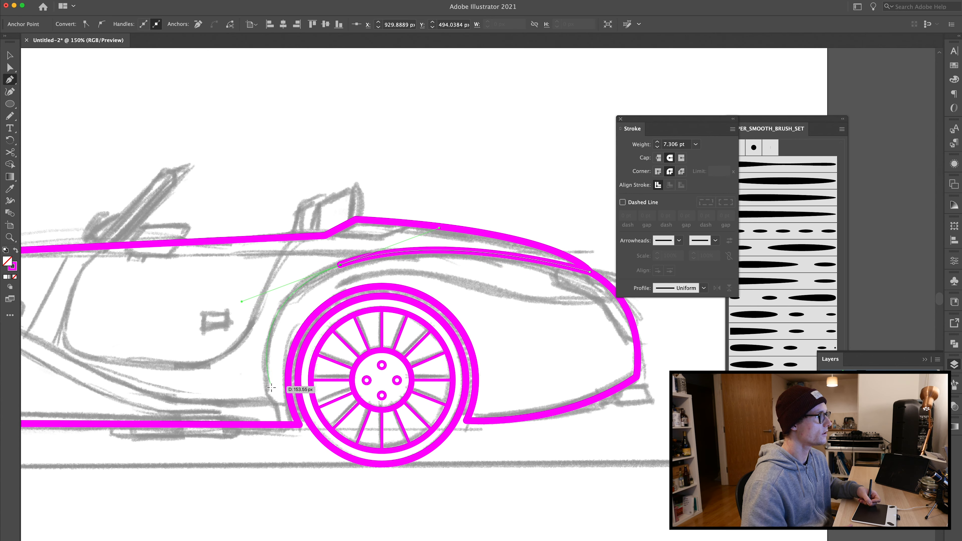
pyautogui.moveTo(274, 401); pyautogui.dragTo(390, 287)
# Step: Adjust the fender line's upper anchor handle to smooth its curve
pyautogui.press('a')
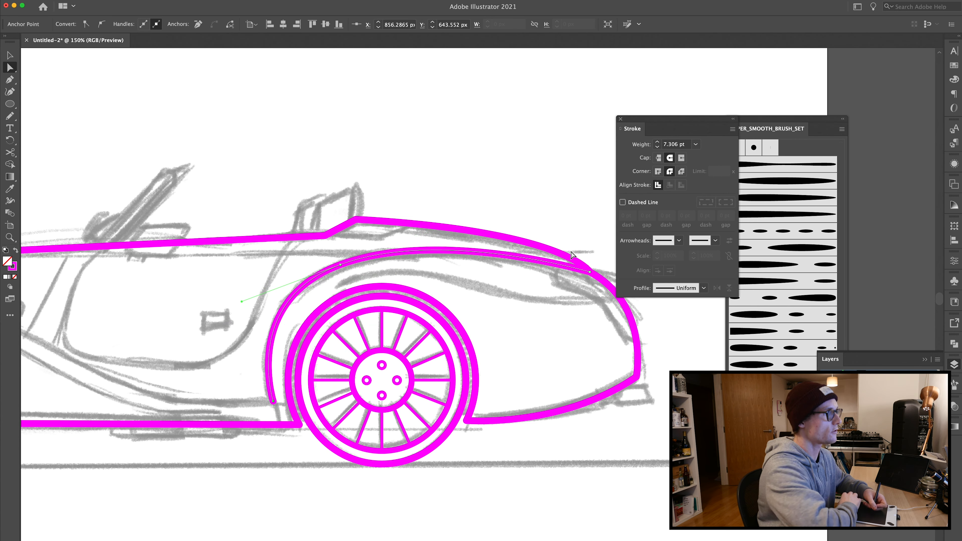
pyautogui.click(591, 271)
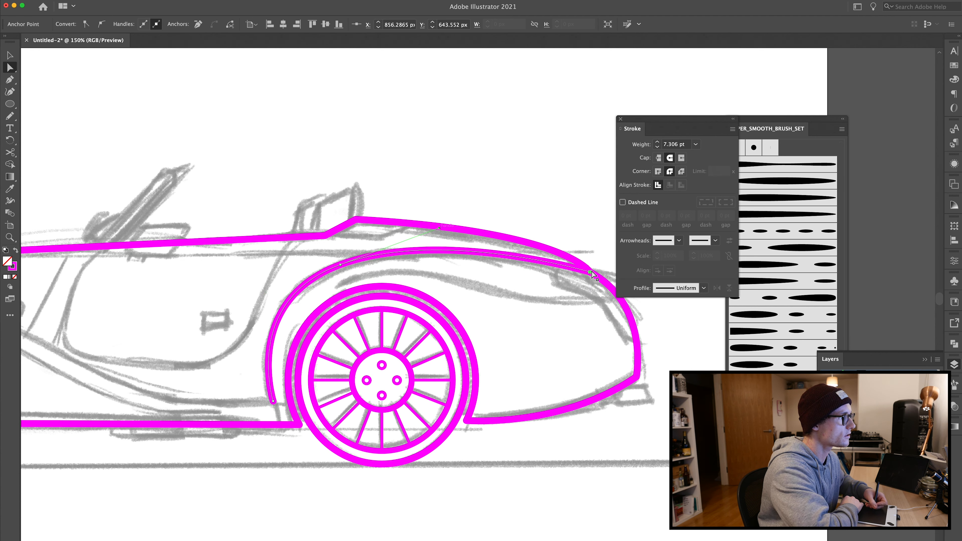
pyautogui.moveTo(439, 227)
pyautogui.mouseDown()
pyautogui.moveTo(446, 222)
pyautogui.moveTo(428, 222)
pyautogui.mouseUp()
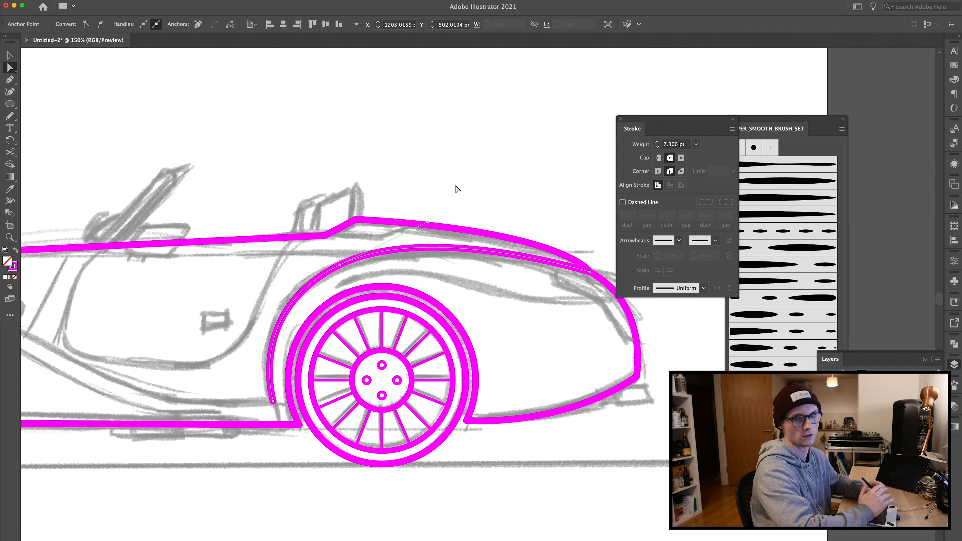
pyautogui.click(392, 170)
pyautogui.press('v')
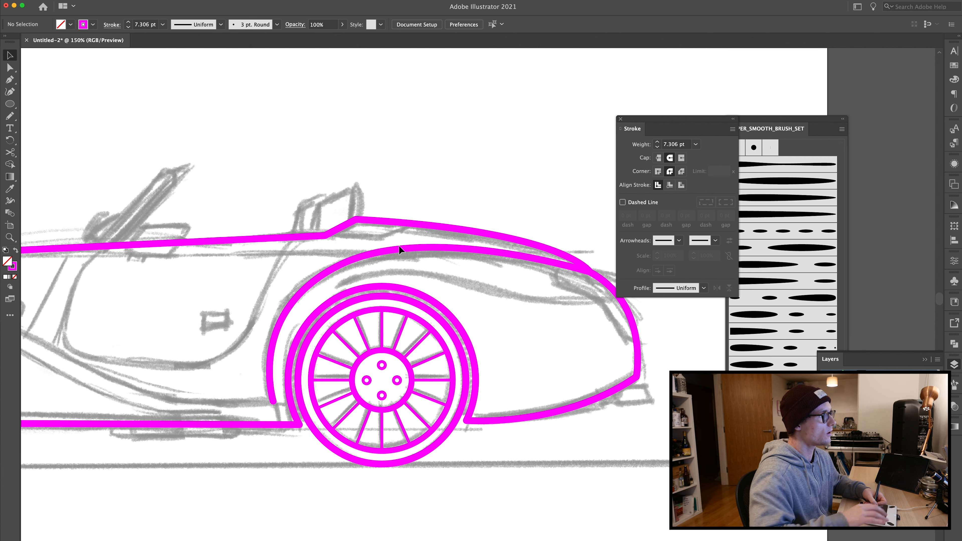
# Step: Apply a tapered brush from SUPER_SMOOTH_BRUSH_SET to the fender line and set its stroke weight to 0.5 pt
pyautogui.click(394, 247)
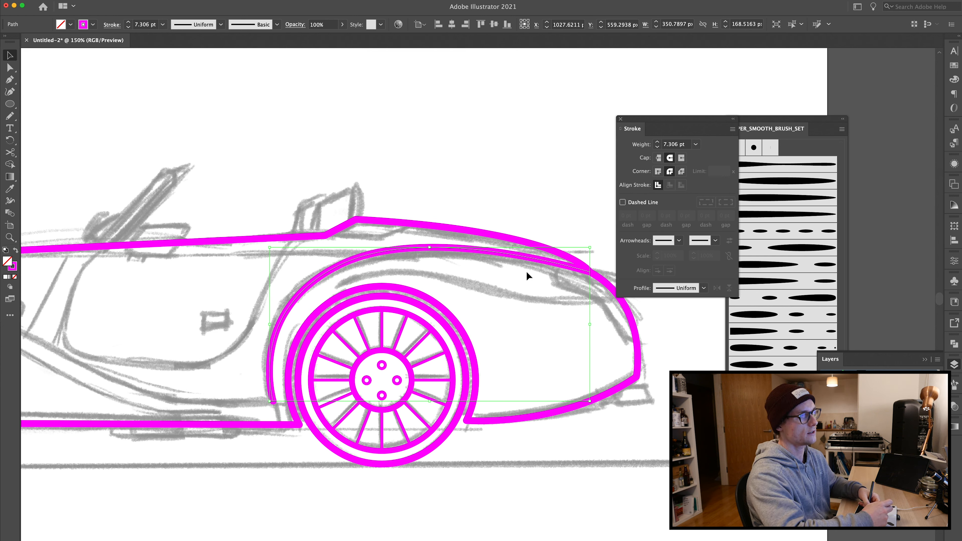
pyautogui.click(703, 288)
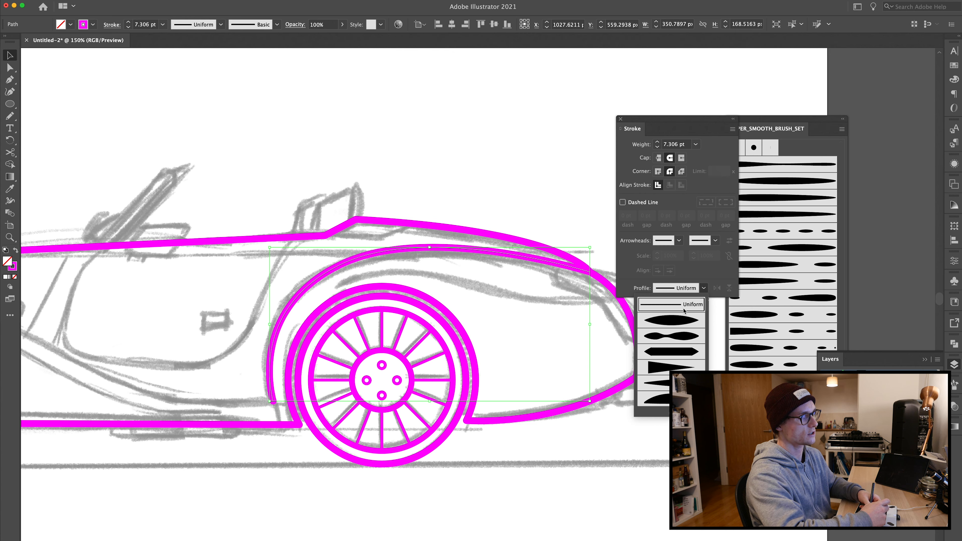
pyautogui.click(703, 289)
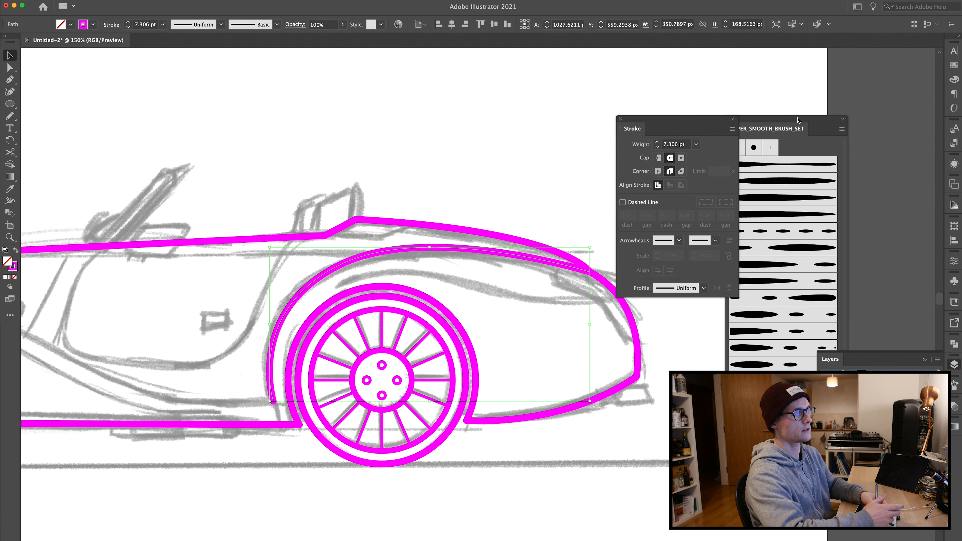
pyautogui.moveTo(798, 118); pyautogui.dragTo(806, 141)
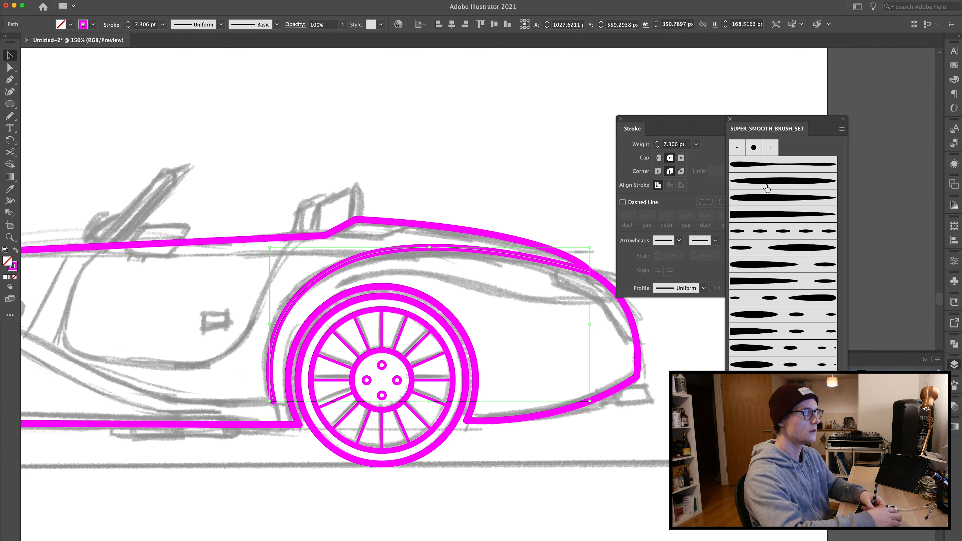
pyautogui.click(765, 216)
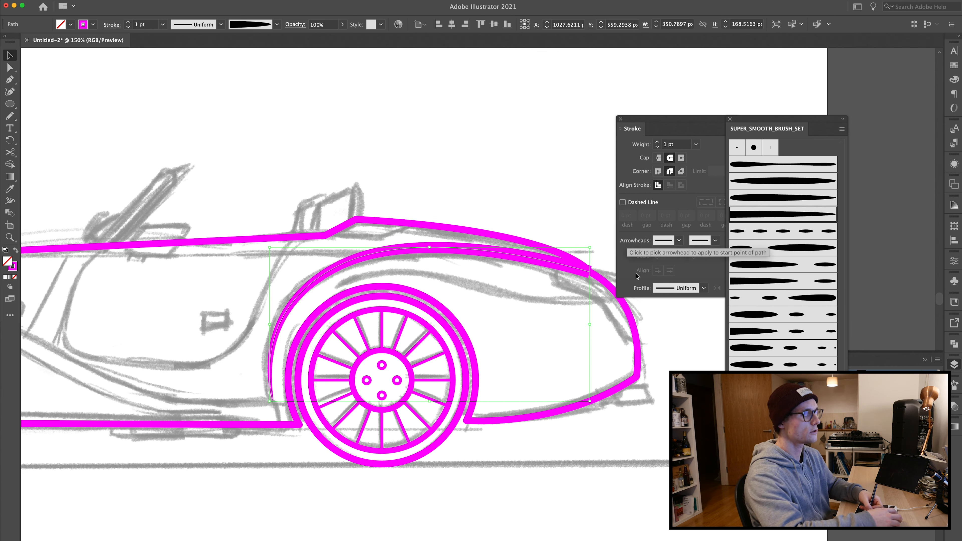
pyautogui.click(128, 27)
pyautogui.click(128, 27)
pyautogui.click(128, 27)
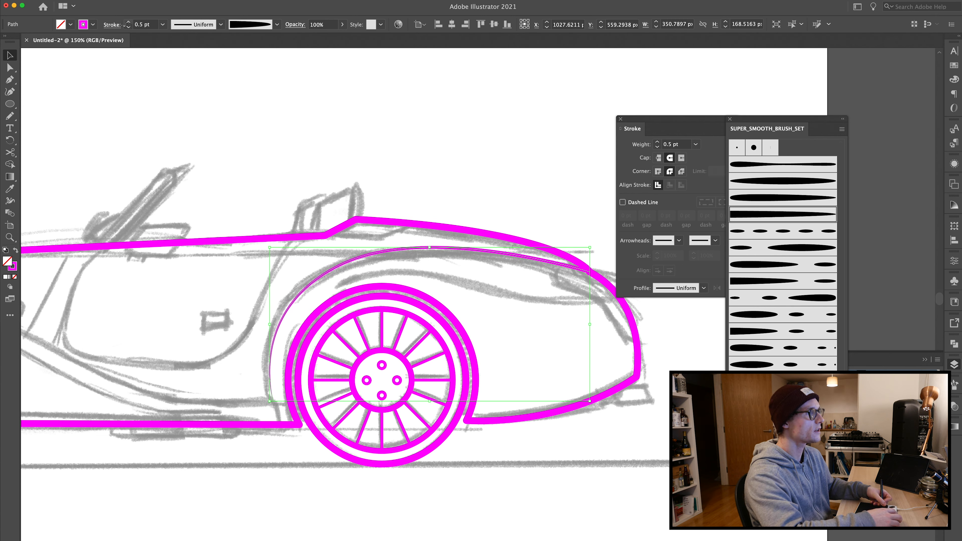
# Step: Shorten the fender line by adding an anchor partway down its front end and deleting the lower segment below it
pyautogui.click(212, 110)
pyautogui.click(398, 232)
pyautogui.click(408, 183)
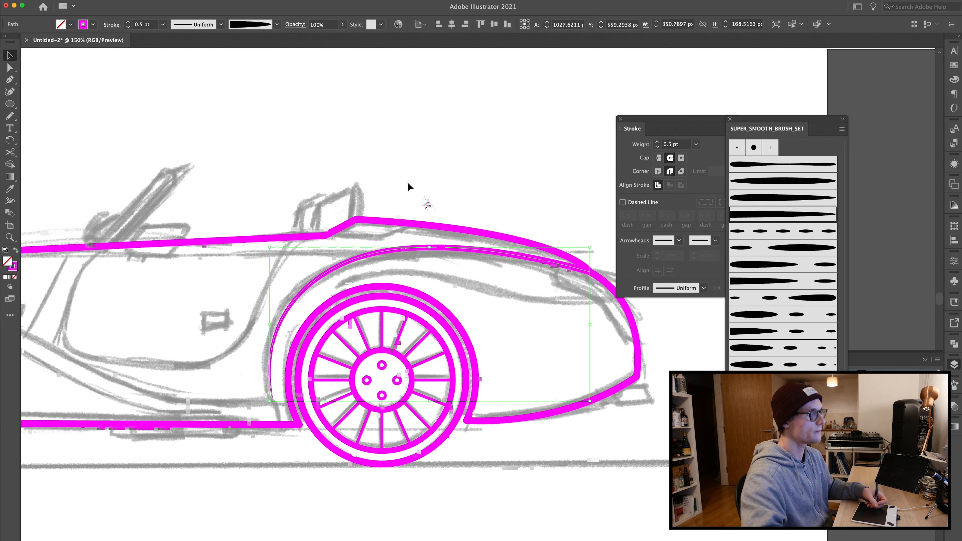
pyautogui.press('super+plus')
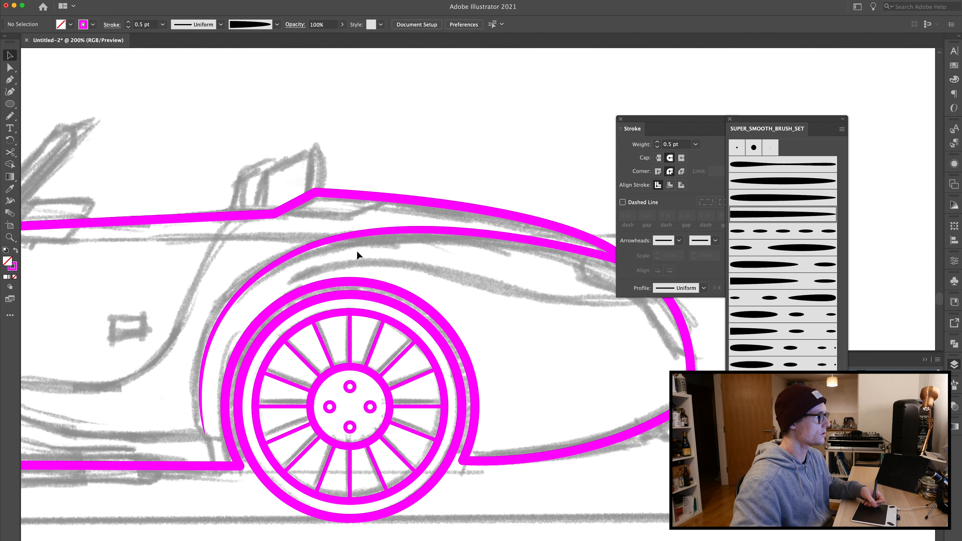
pyautogui.click(200, 413)
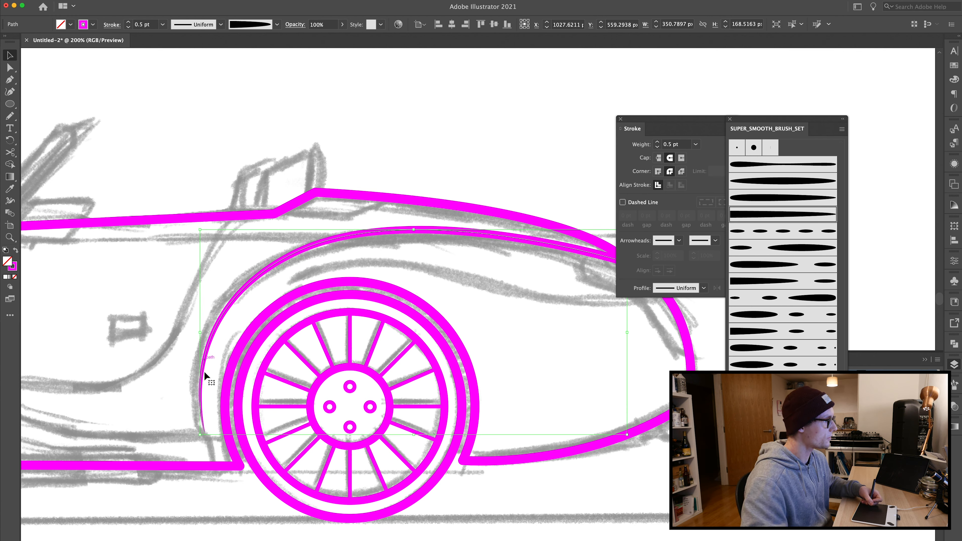
pyautogui.press('+')
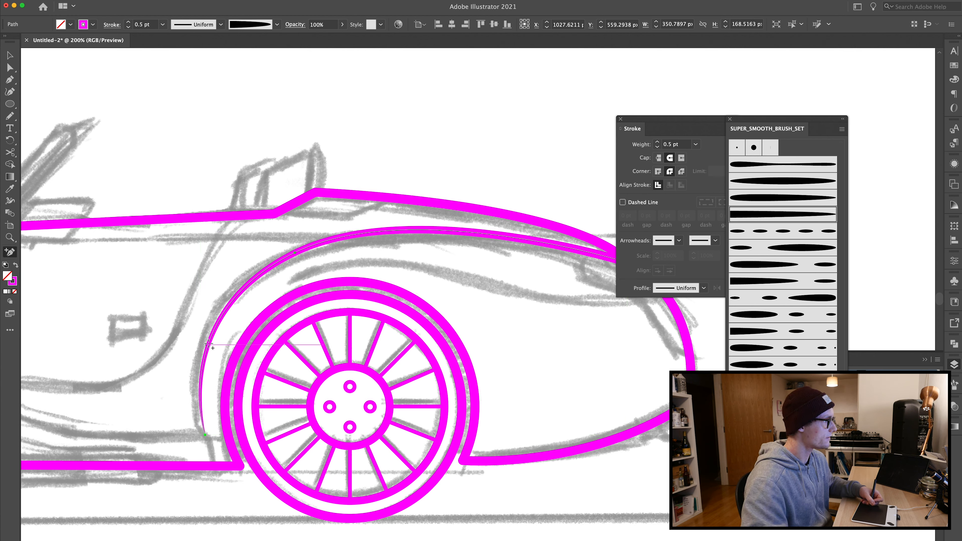
pyautogui.click(208, 344)
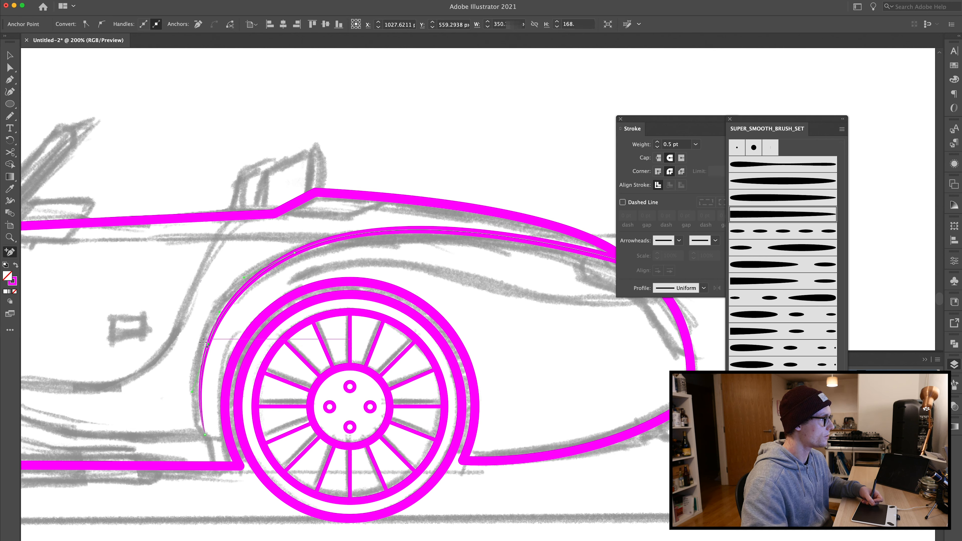
pyautogui.keyDown('super'); pyautogui.click(205, 436); pyautogui.keyUp('super')
pyautogui.press('Delete')
pyautogui.press('a')
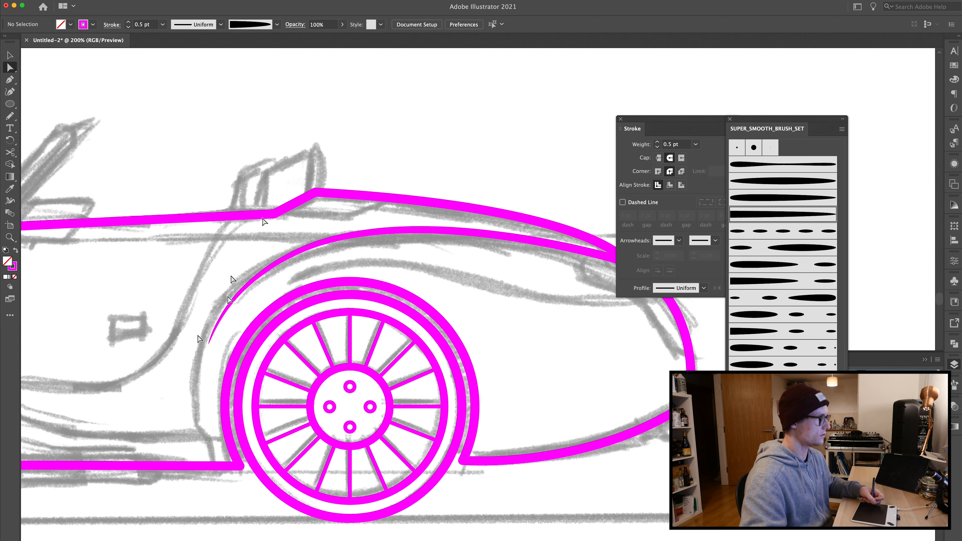
# Step: Draw the door opening outline with the Pen tool from the beltline down around the cockpit and back up to the rear
pyautogui.moveTo(178, 371); pyautogui.dragTo(264, 373)
pyautogui.moveTo(146, 336); pyautogui.dragTo(404, 332)
pyautogui.press('p')
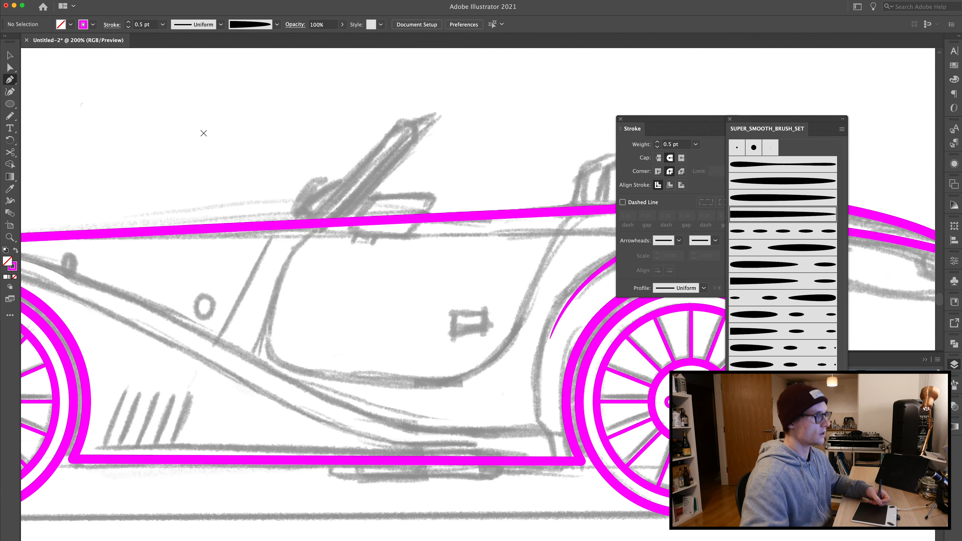
pyautogui.click(323, 225)
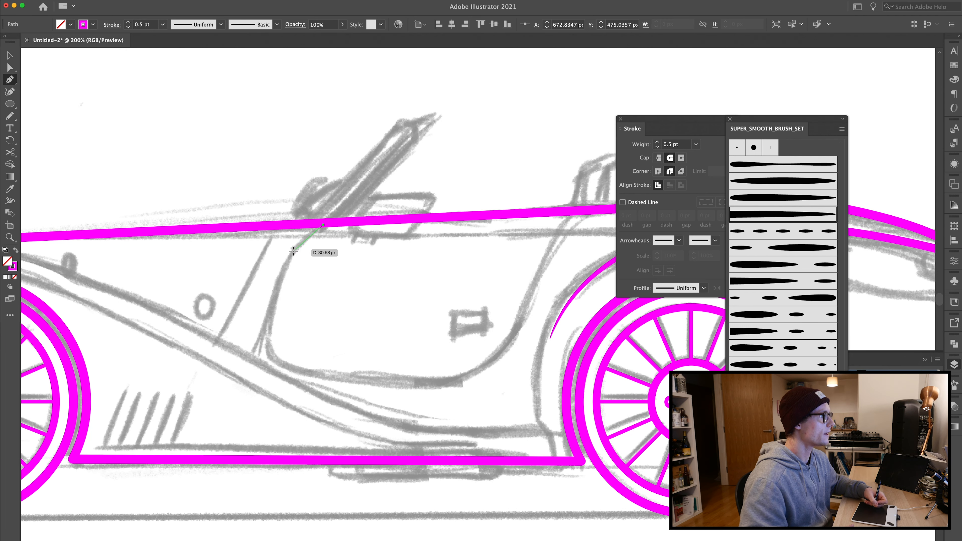
pyautogui.click(290, 251)
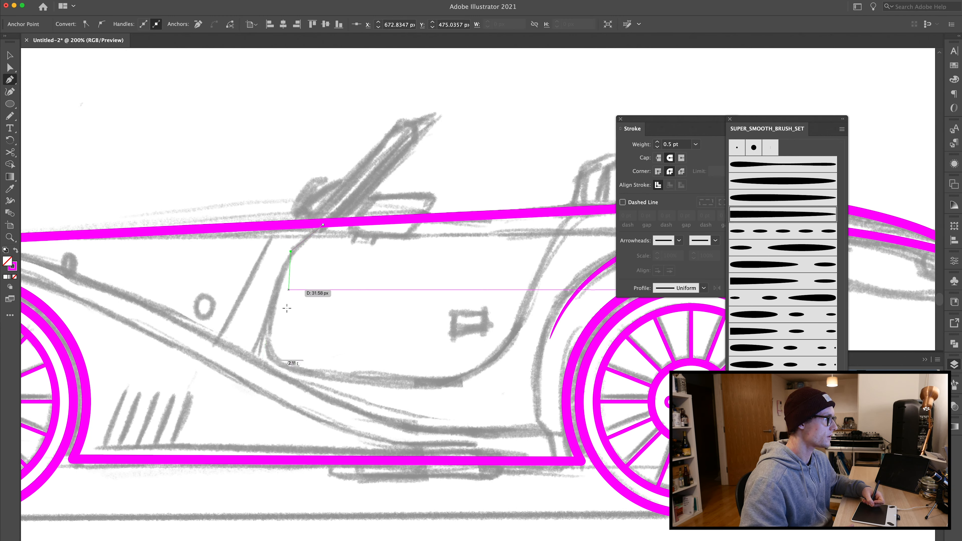
pyautogui.click(261, 362)
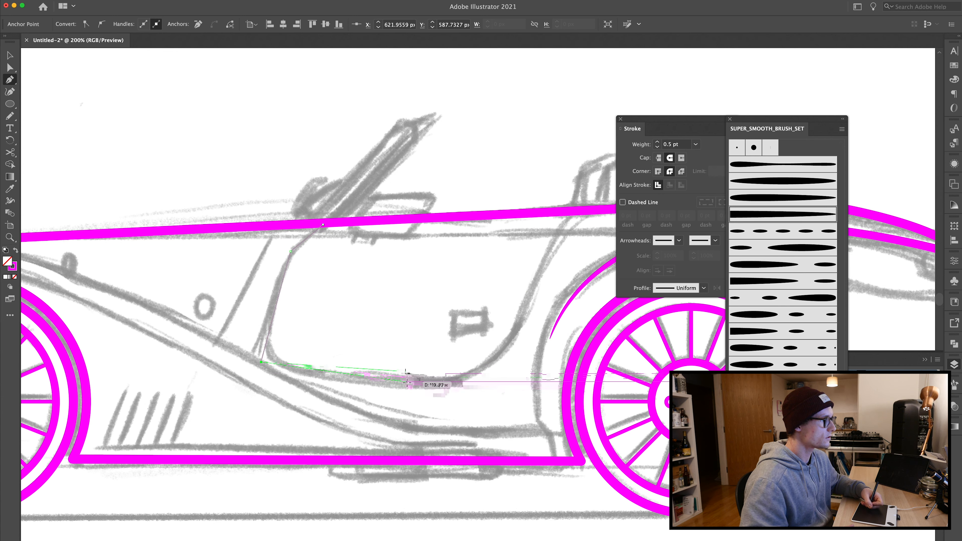
pyautogui.moveTo(407, 383); pyautogui.dragTo(486, 379)
pyautogui.moveTo(531, 296); pyautogui.dragTo(552, 241)
pyautogui.click(583, 213)
pyautogui.press('v')
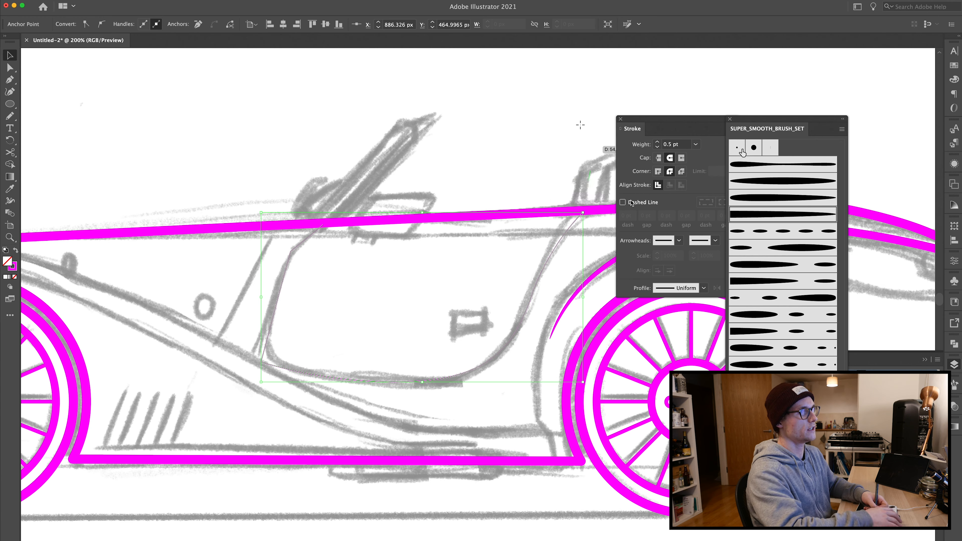
# Step: Round the door outline's upper front corner and set its stroke weight to 4 pt
pyautogui.click(658, 143)
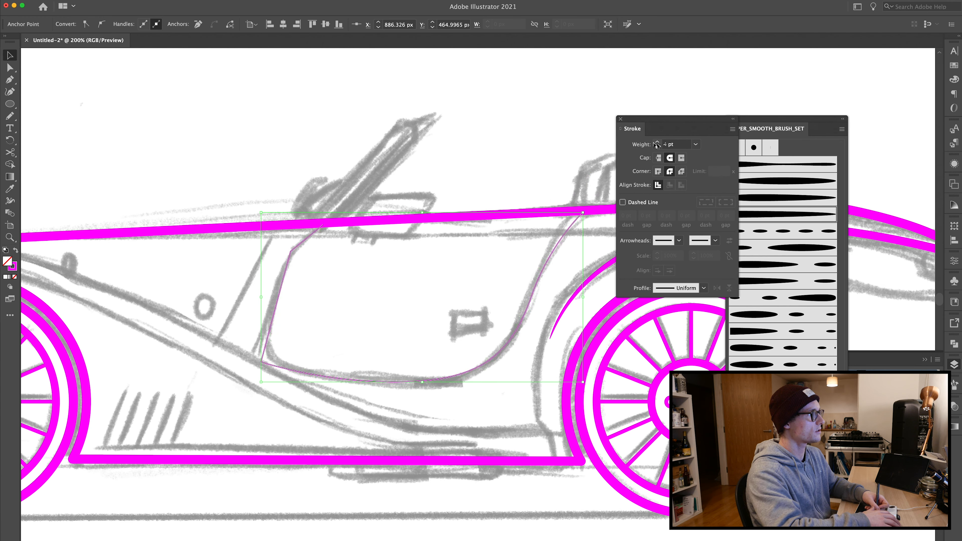
pyautogui.click(656, 143)
pyautogui.press('a')
pyautogui.click(290, 252)
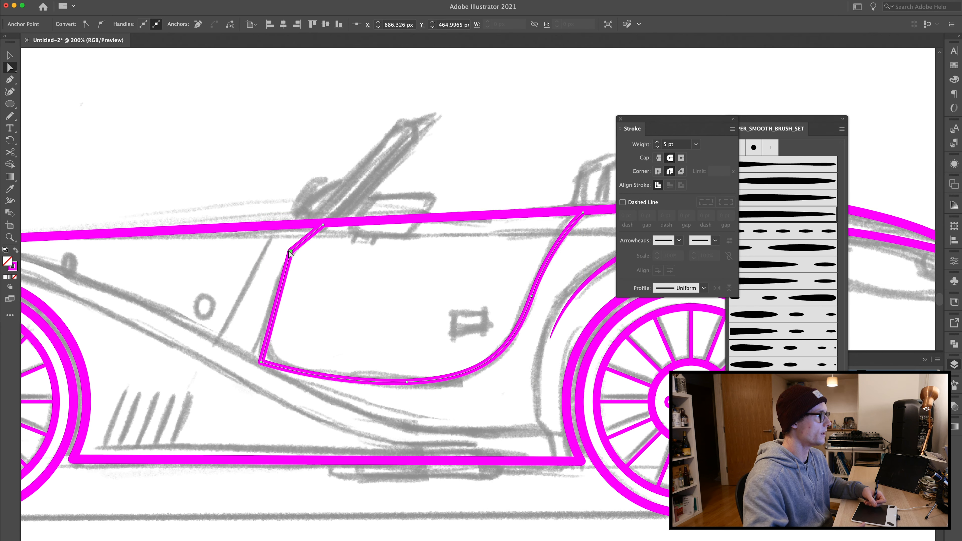
pyautogui.moveTo(300, 264); pyautogui.dragTo(334, 274)
pyautogui.click(657, 146)
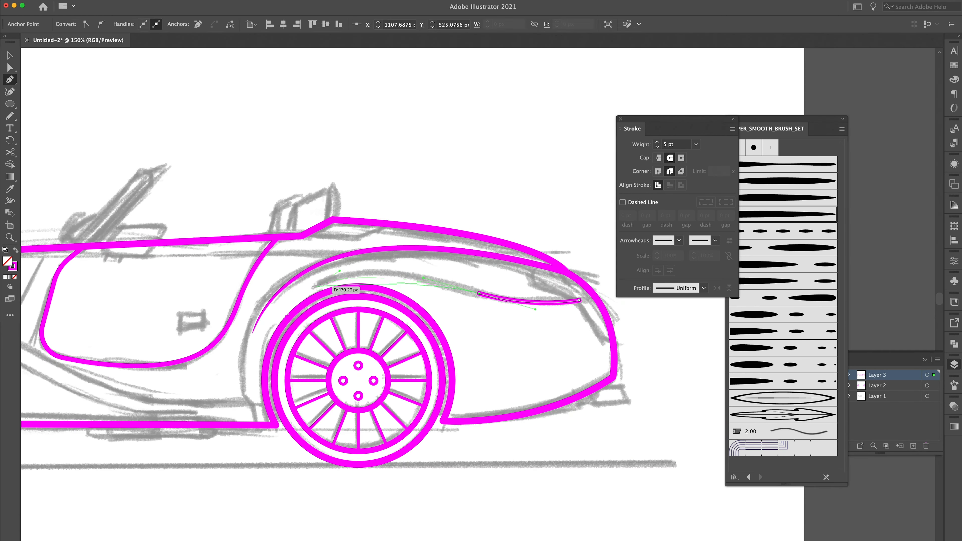
pyautogui.hotkey('ctrl', '-')
pyautogui.click(549, 441)
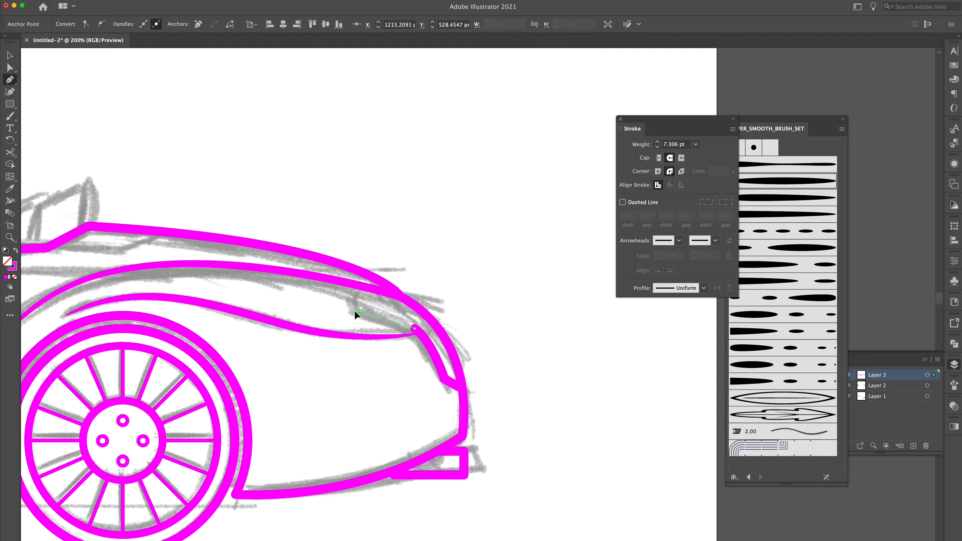
pyautogui.click(385, 312)
pyautogui.press('a')
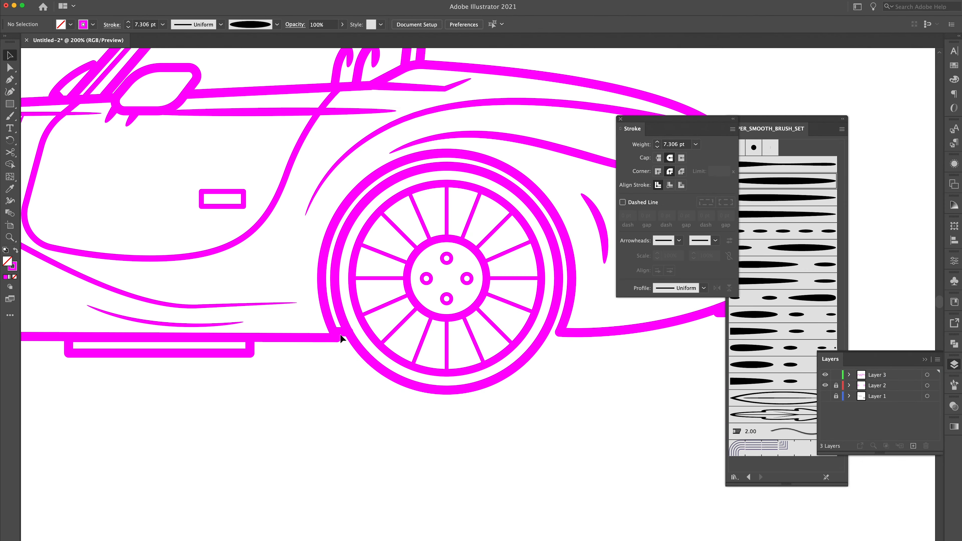
pyautogui.press('p')
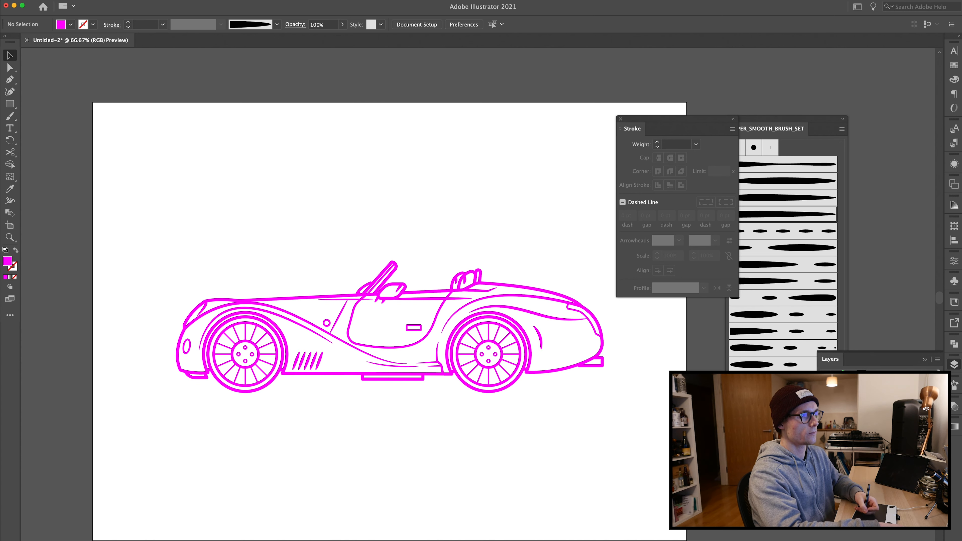
# Step: Select all of the car artwork and change its stroke colour to black
pyautogui.moveTo(243, 288); pyautogui.dragTo(668, 477)
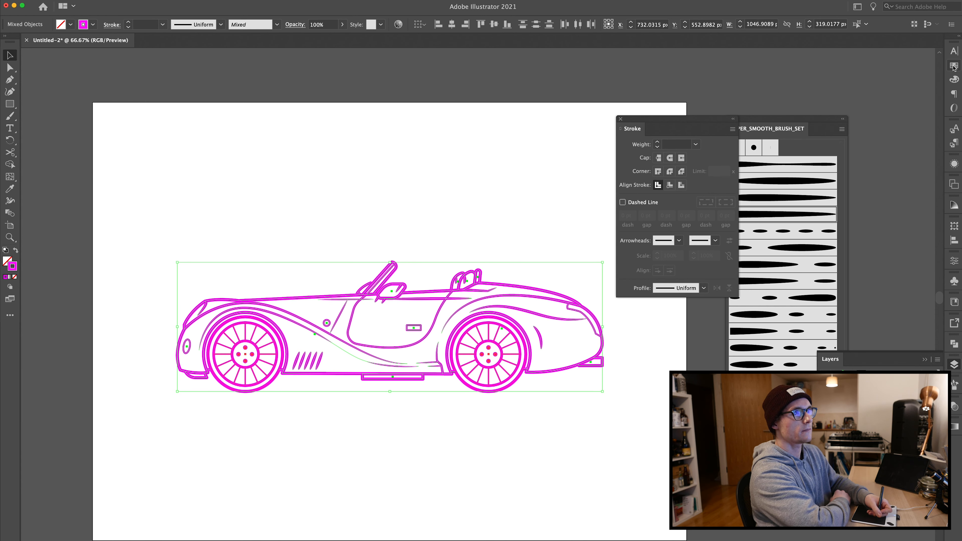
pyautogui.click(830, 101)
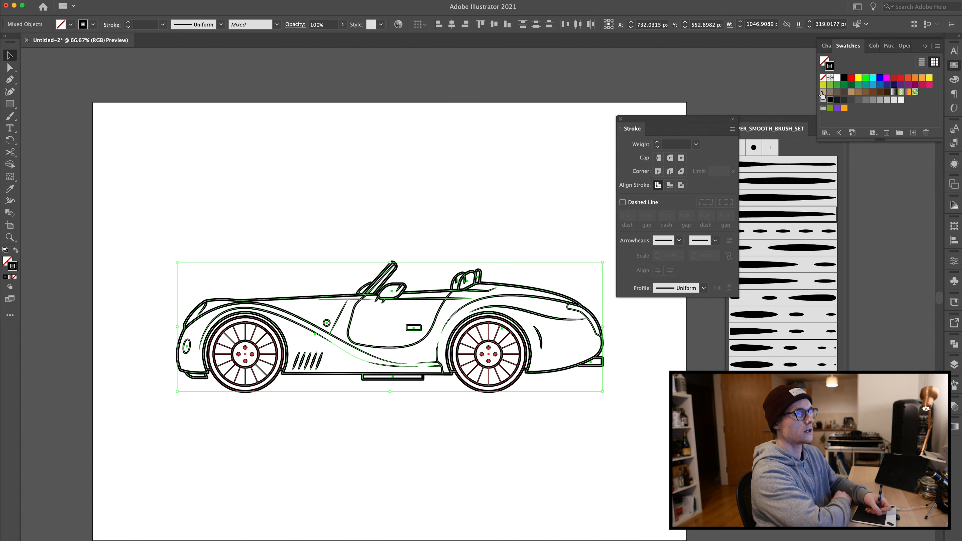
pyautogui.click(346, 198)
pyautogui.moveTo(114, 218); pyautogui.dragTo(668, 513)
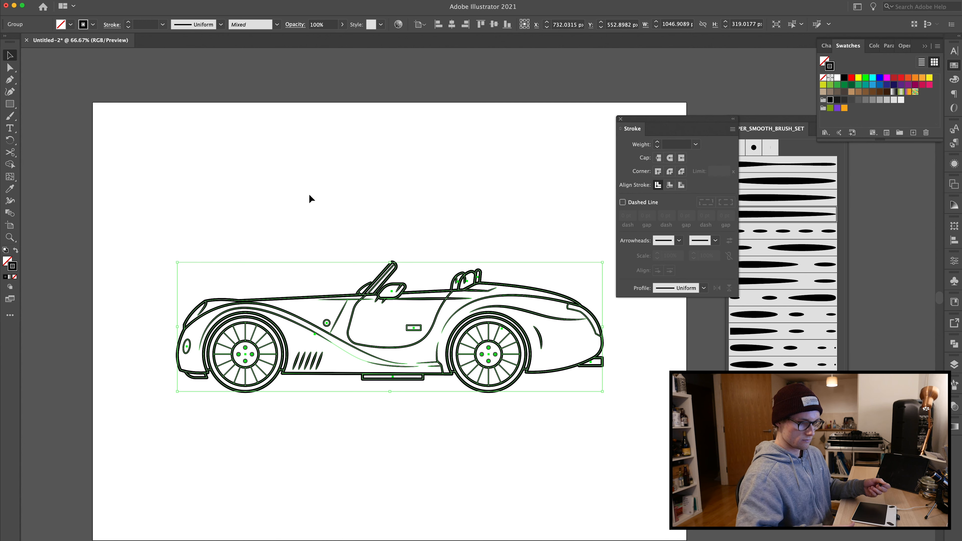
pyautogui.click(239, 135)
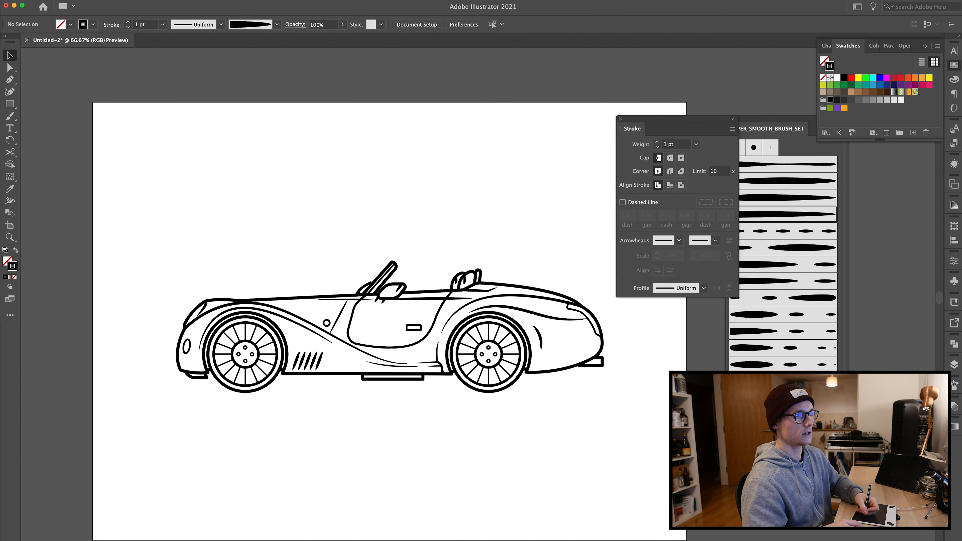
# Step: Start an outer silhouette path with the Pen tool from the rear wheel arch up around the car's tail
pyautogui.click(953, 369)
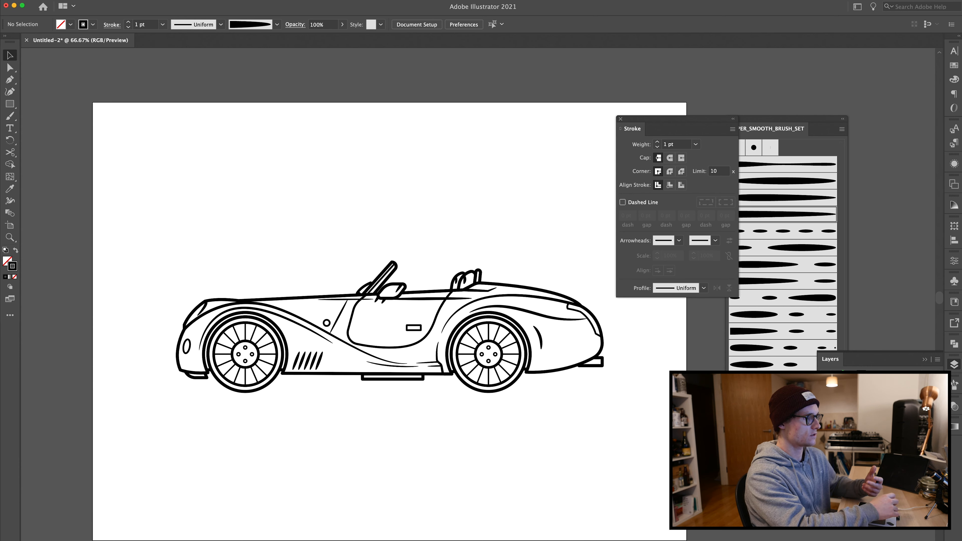
pyautogui.press('p')
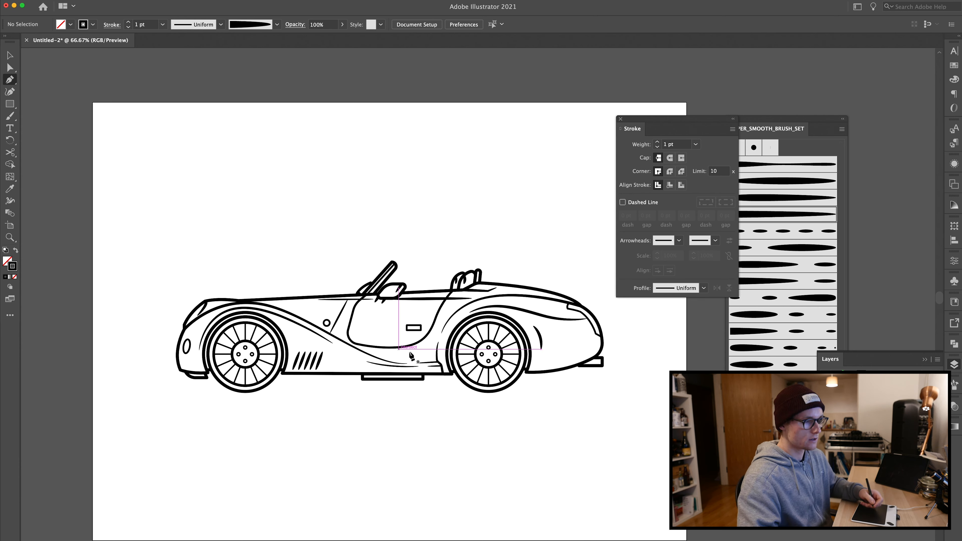
pyautogui.press('super+equal')
pyautogui.press('super+equal')
pyautogui.scroll(-5, 461, 366)
pyautogui.hscroll(8, 461, 366)
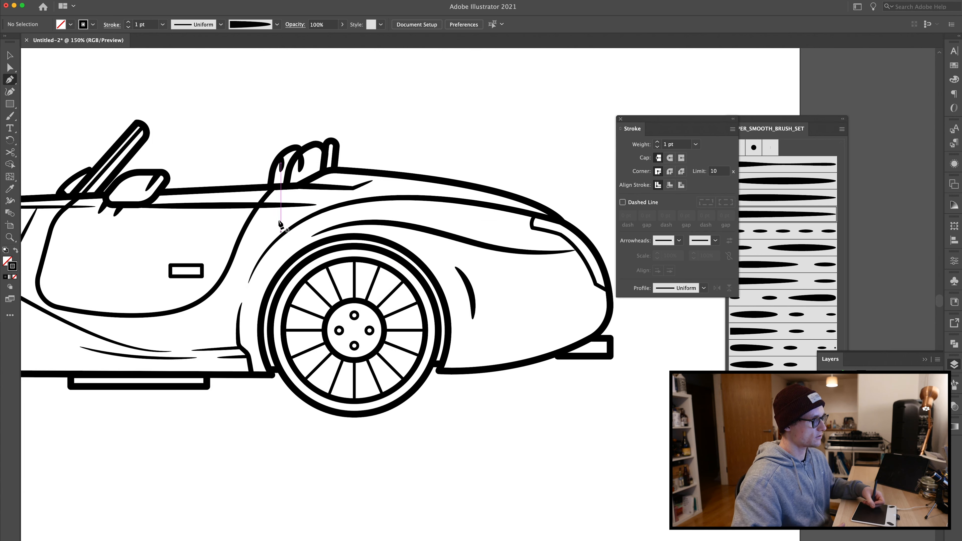
pyautogui.click(440, 371)
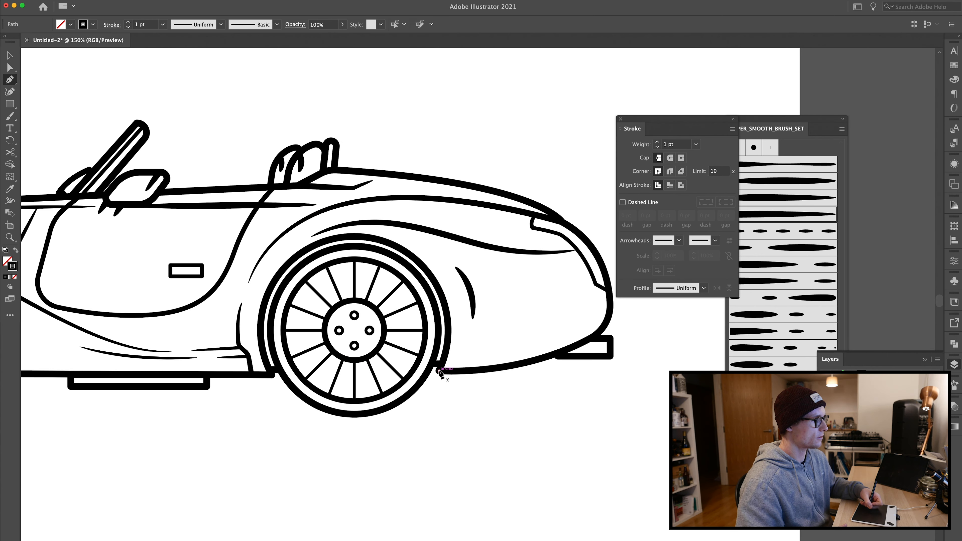
pyautogui.moveTo(599, 333); pyautogui.dragTo(658, 295)
pyautogui.click(599, 335)
pyautogui.moveTo(587, 242); pyautogui.dragTo(558, 220)
# Step: Continue the silhouette path forward along the rear deck and beltline past the windscreen
pyautogui.moveTo(265, 182); pyautogui.dragTo(159, 166)
pyautogui.click(330, 171)
pyautogui.click(293, 186)
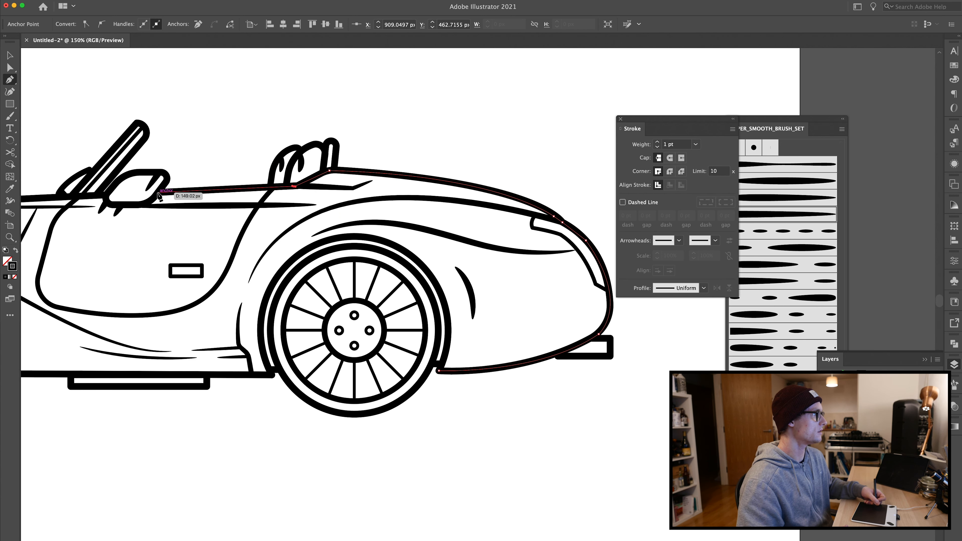
pyautogui.click(167, 181)
pyautogui.click(160, 173)
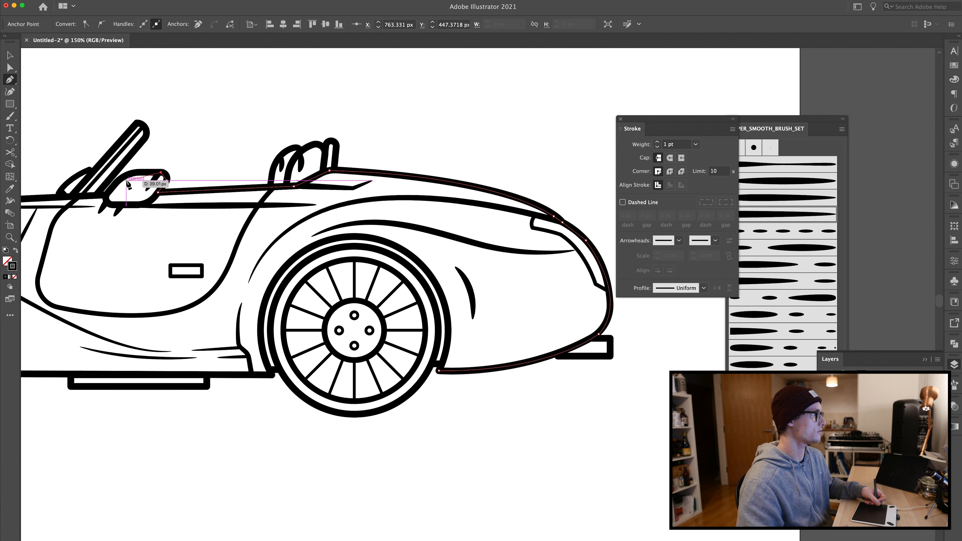
pyautogui.click(128, 174)
pyautogui.moveTo(71, 181); pyautogui.dragTo(664, 218)
# Step: Continue the silhouette path around the car's nose and down along the front bumper
pyautogui.click(384, 249)
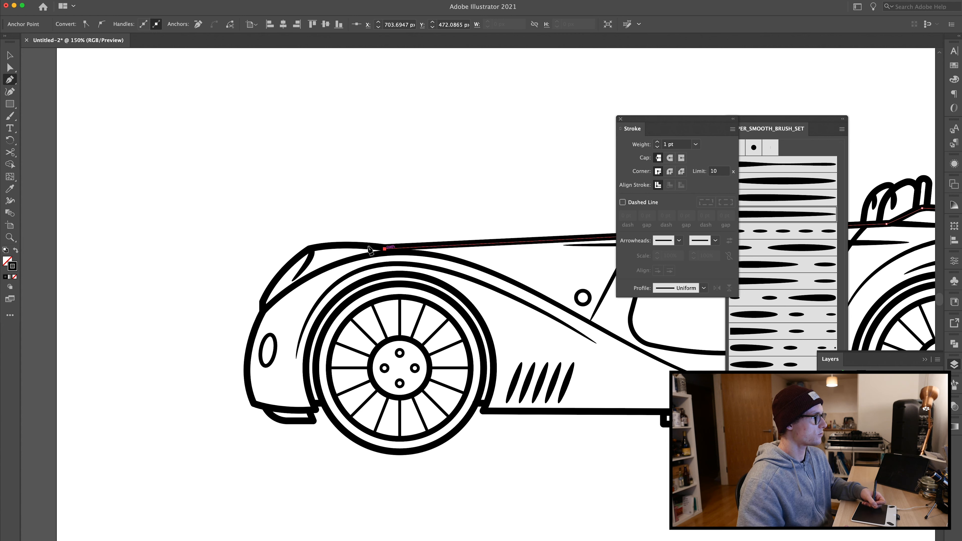
pyautogui.moveTo(309, 251); pyautogui.dragTo(272, 265)
pyautogui.click(309, 251)
pyautogui.click(279, 272)
pyautogui.click(263, 299)
pyautogui.click(262, 310)
pyautogui.click(253, 334)
pyautogui.click(247, 368)
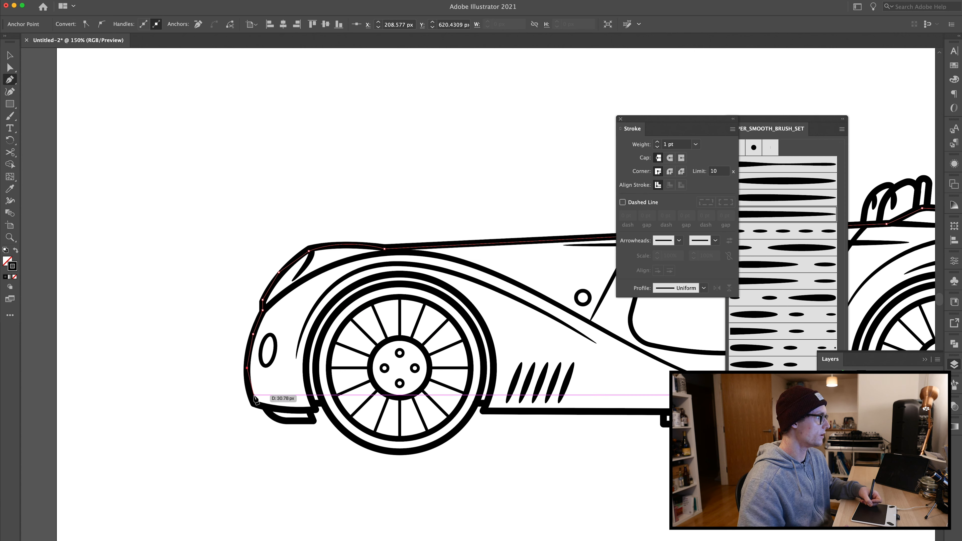
pyautogui.click(251, 395)
pyautogui.click(256, 405)
pyautogui.click(265, 407)
pyautogui.click(274, 416)
pyautogui.click(285, 420)
pyautogui.click(313, 421)
pyautogui.click(311, 409)
# Step: Carry the silhouette path over the front wheel arch and along the sill
pyautogui.moveTo(390, 276); pyautogui.dragTo(509, 256)
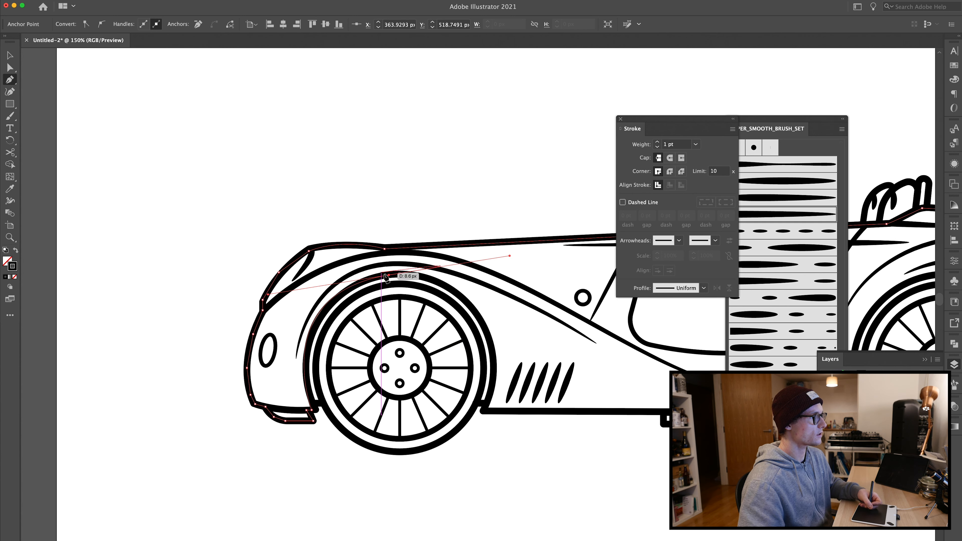
pyautogui.moveTo(494, 368); pyautogui.dragTo(502, 473)
pyautogui.click(494, 368)
pyautogui.click(489, 402)
pyautogui.click(484, 412)
pyautogui.moveTo(564, 395); pyautogui.dragTo(445, 420)
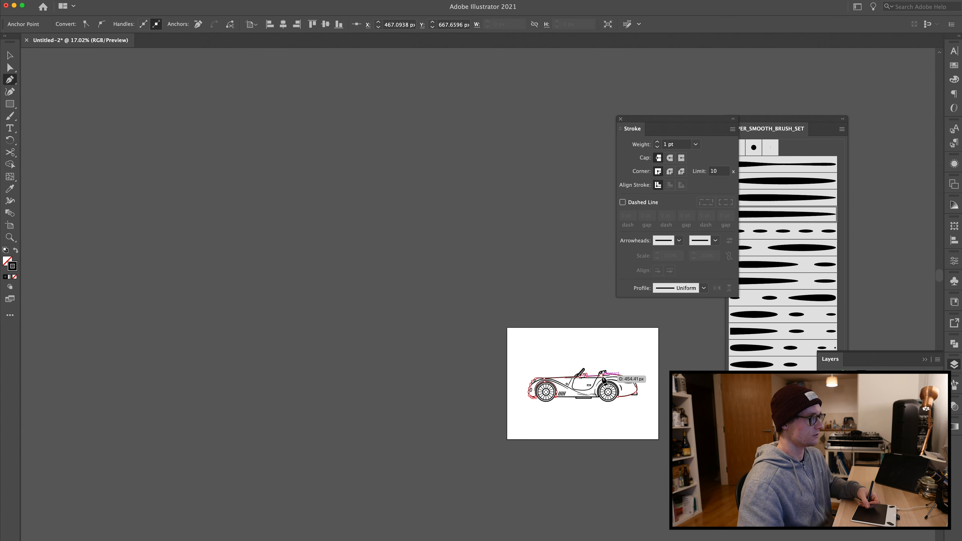
# Step: Close the silhouette path over the rear wheel arch back at its starting point
pyautogui.press('super+equal')
pyautogui.press('super+equal')
pyautogui.press('super+equal')
pyautogui.press('super+equal')
pyautogui.press('super+equal')
pyautogui.moveTo(543, 336); pyautogui.dragTo(321, 440)
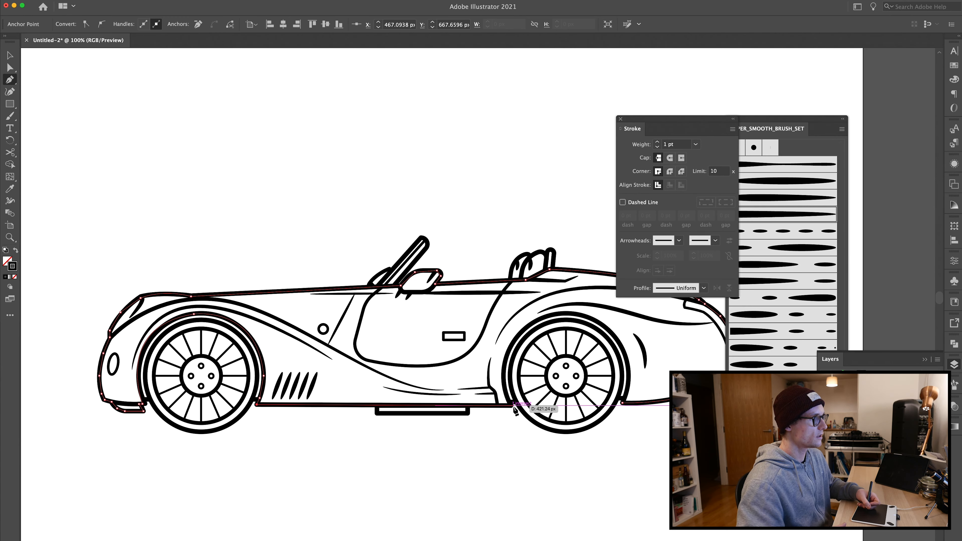
pyautogui.click(511, 406)
pyautogui.moveTo(546, 317); pyautogui.dragTo(614, 291)
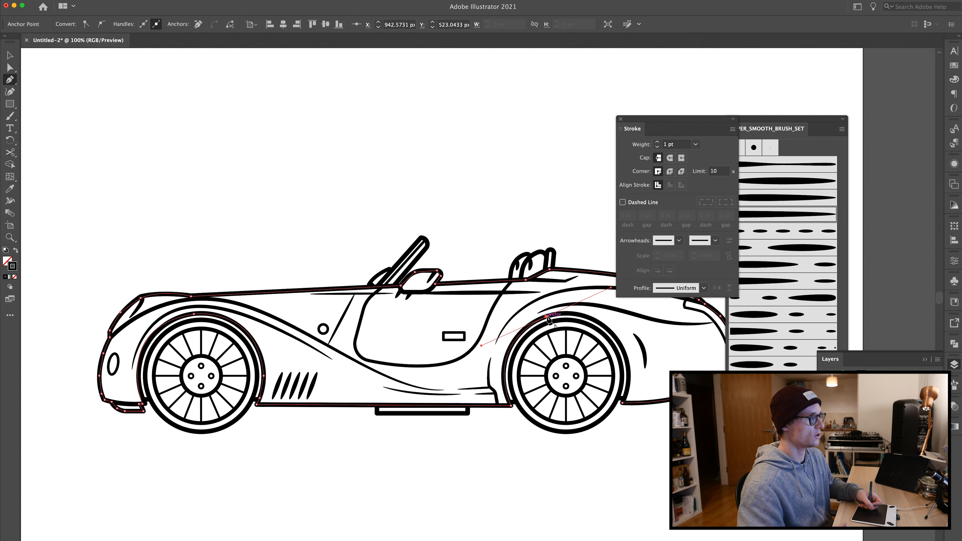
pyautogui.moveTo(627, 359); pyautogui.dragTo(610, 437)
pyautogui.click(626, 358)
pyautogui.press('v')
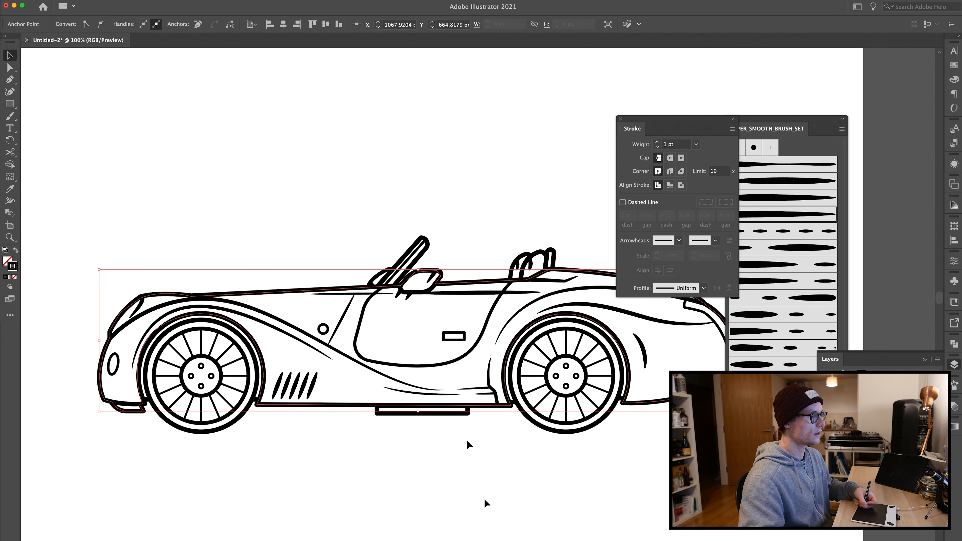
pyautogui.press('super+minus')
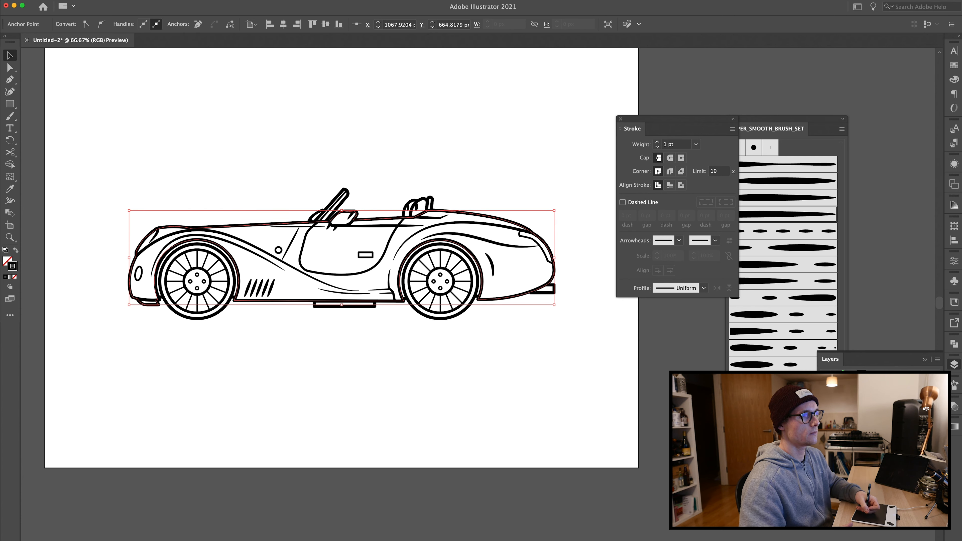
# Step: Fill the selected silhouette path with the car's blue paint colour sampled from the reference photo using the Eyedropper
pyautogui.click(824, 400)
pyautogui.scroll(-3, 481, 389)
pyautogui.hscroll(6, 481, 389)
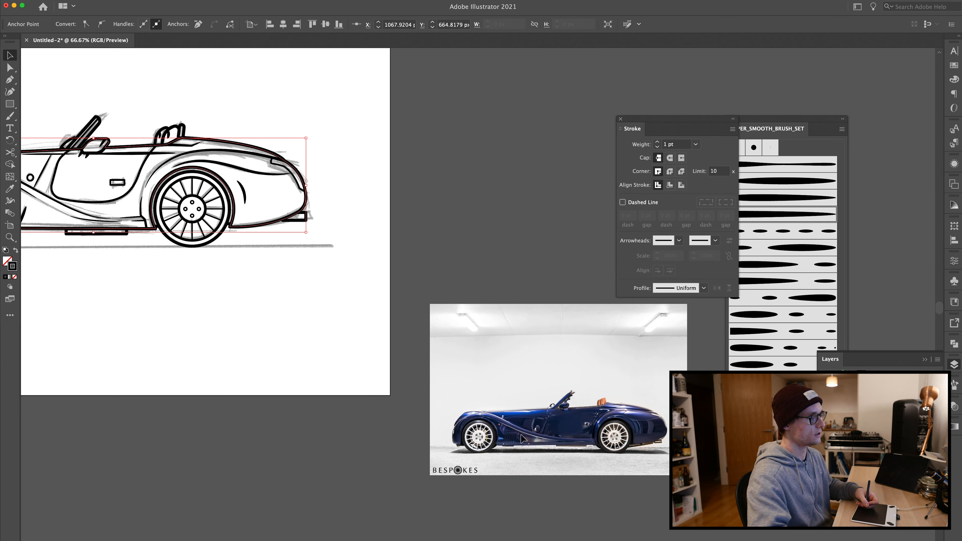
pyautogui.press('super+equal')
pyautogui.press('super+equal')
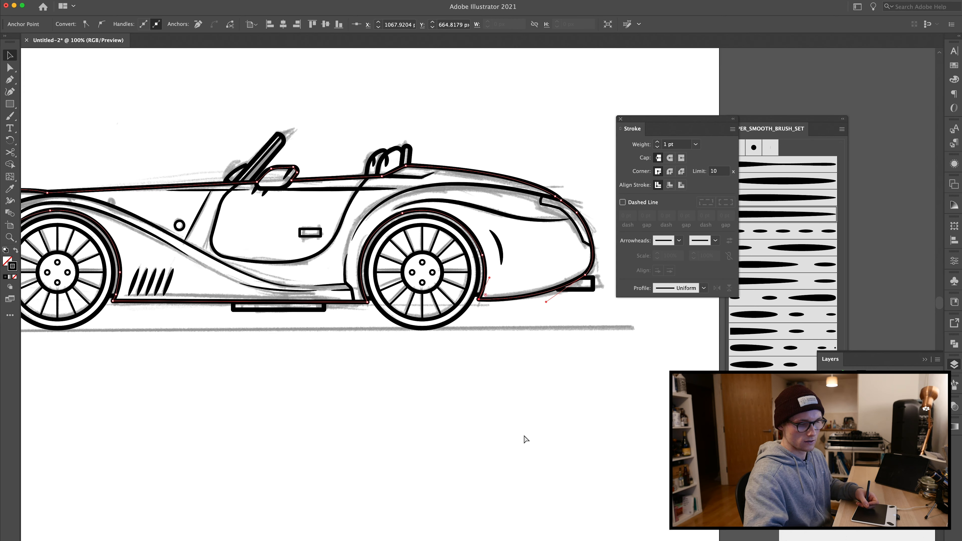
pyautogui.moveTo(506, 429); pyautogui.dragTo(86, 225)
pyautogui.moveTo(494, 409); pyautogui.dragTo(183, 255)
pyautogui.moveTo(401, 362); pyautogui.dragTo(379, 334)
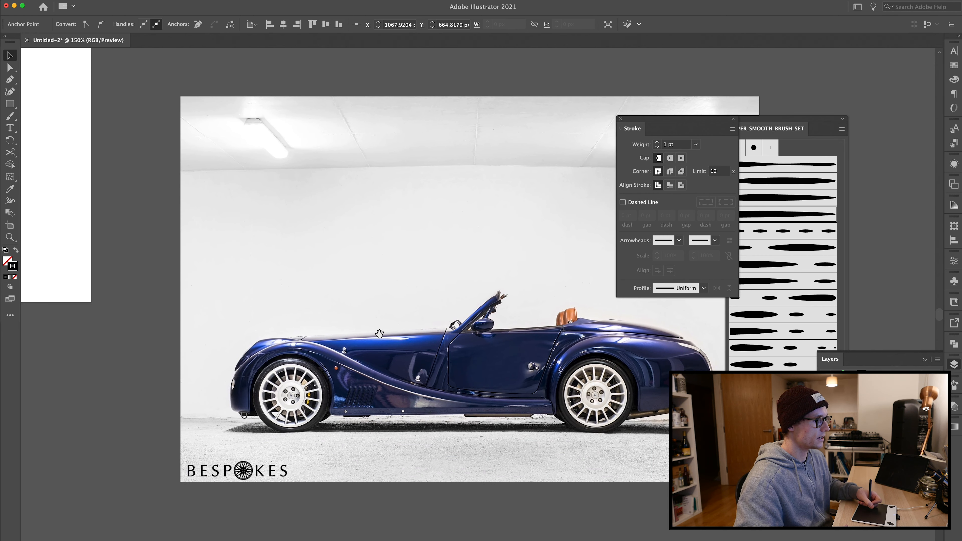
pyautogui.press('i')
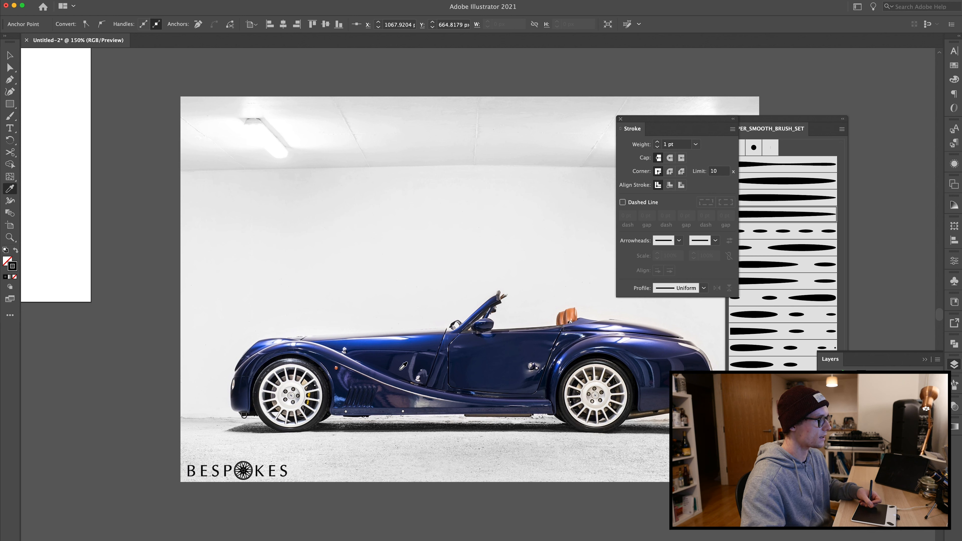
pyautogui.click(387, 346)
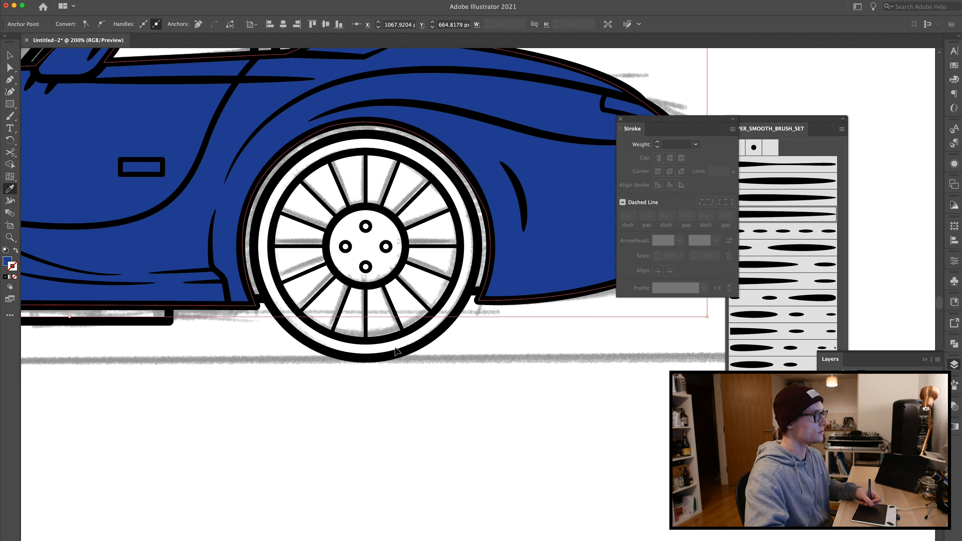
pyautogui.scroll(-5, 400, 351)
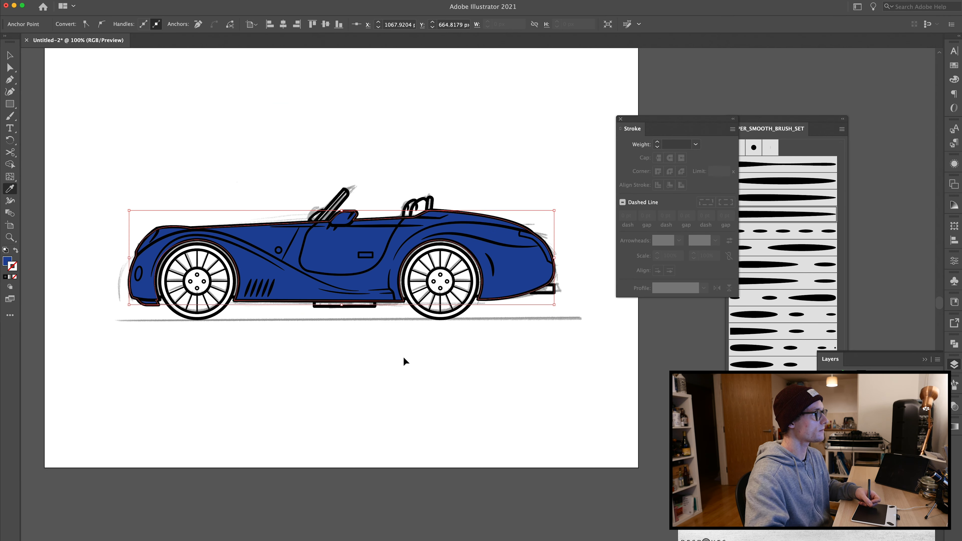
# Step: Adjust the silhouette's blue fill in the Color Picker to #265CBC
pyautogui.press('v')
pyautogui.click(342, 339)
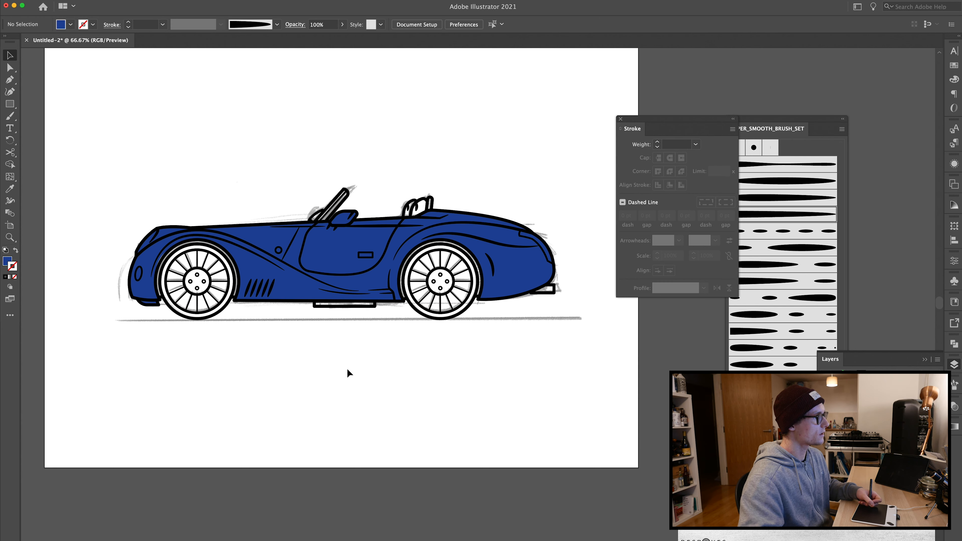
pyautogui.moveTo(445, 451); pyautogui.dragTo(445, 451)
pyautogui.moveTo(386, 367); pyautogui.dragTo(455, 467)
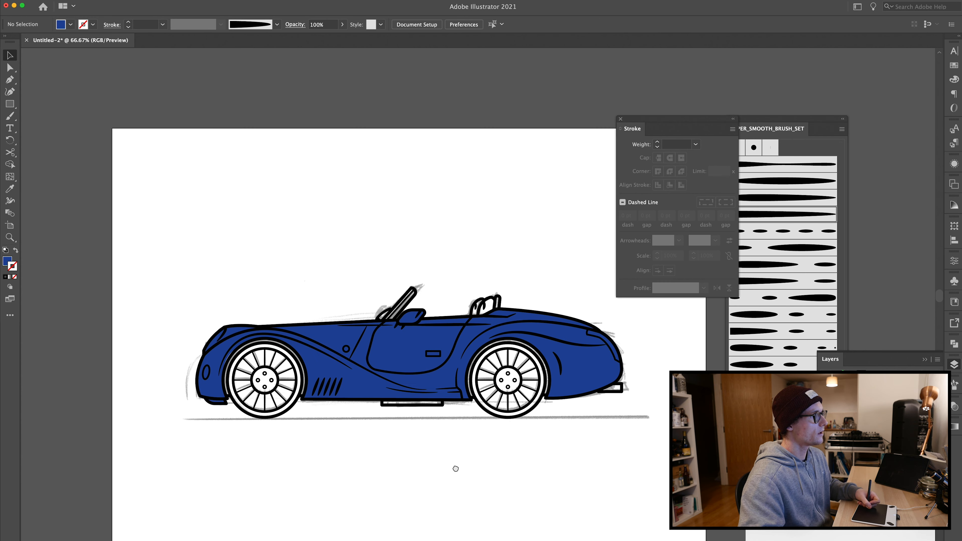
pyautogui.click(392, 357)
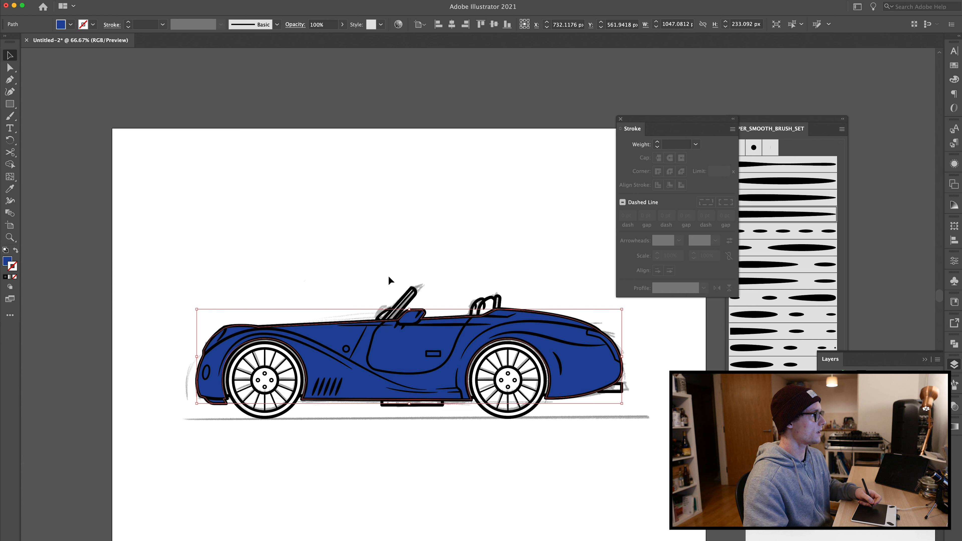
pyautogui.press('x')
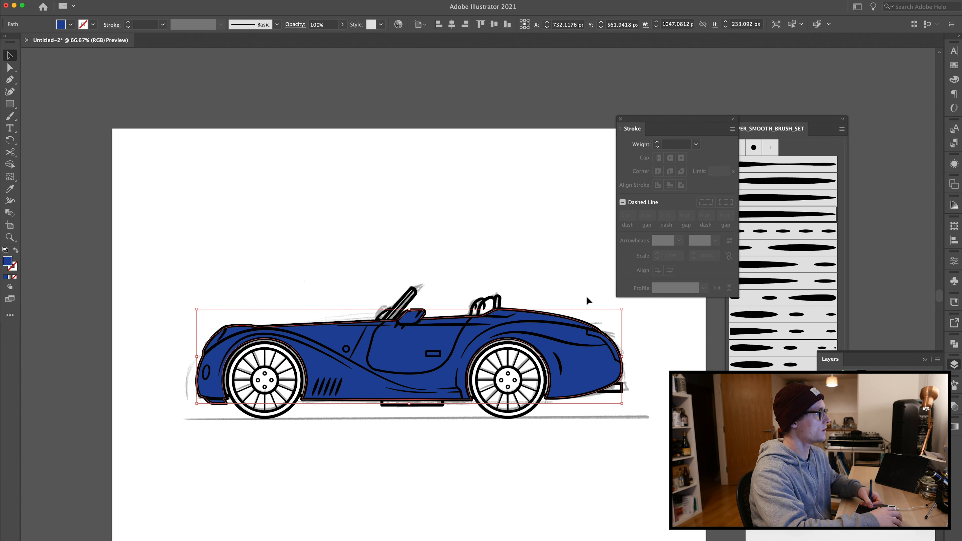
pyautogui.click(954, 66)
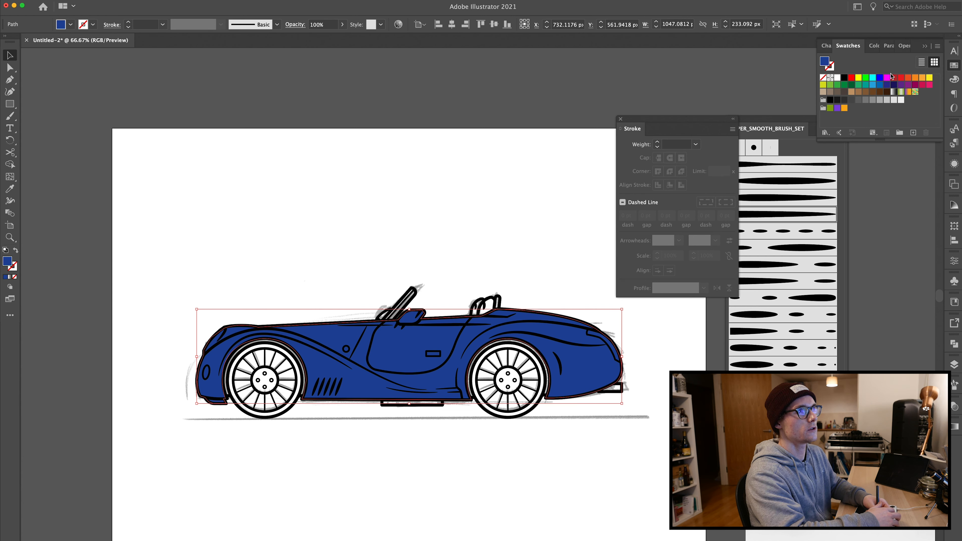
pyautogui.doubleClick(824, 64)
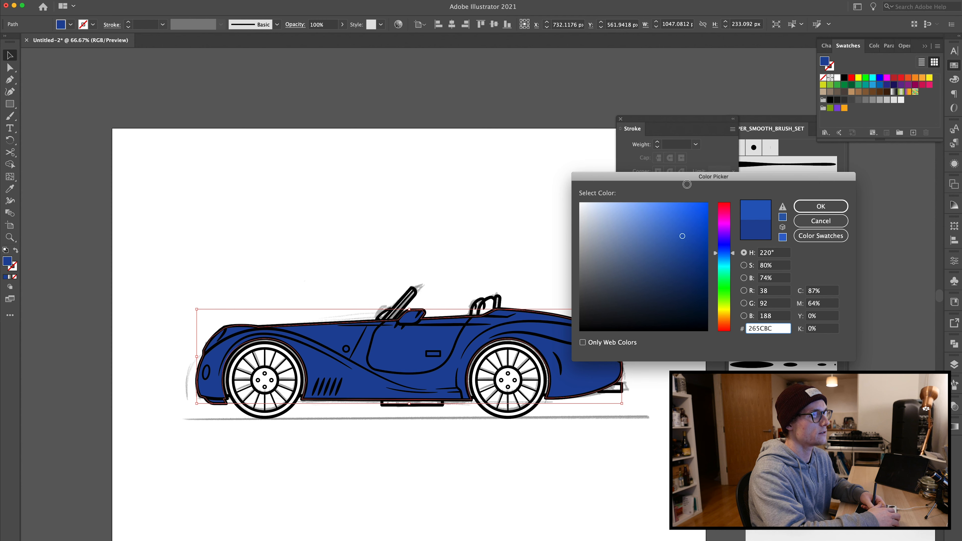
pyautogui.click(808, 208)
pyautogui.click(494, 214)
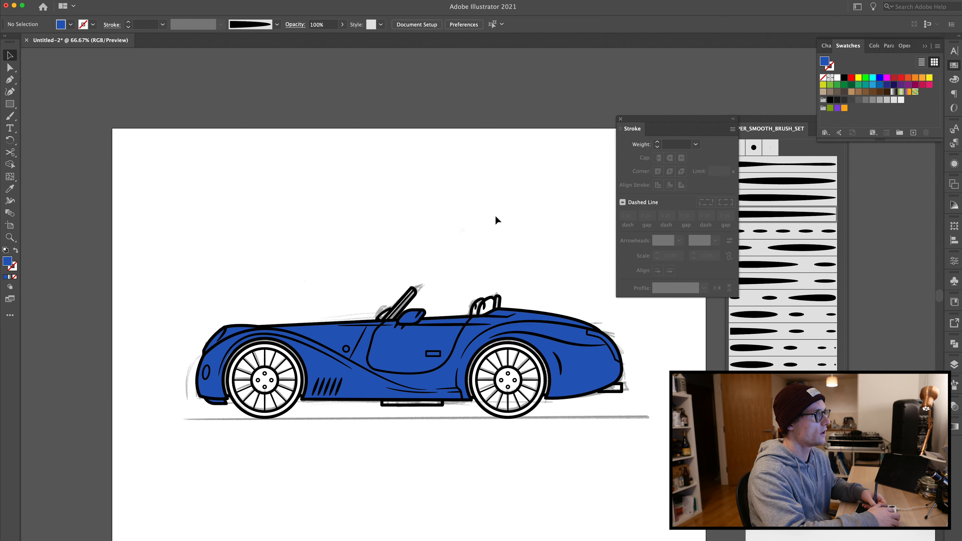
# Step: Draw a circle about 185 px across over the front wheel and fill it dark gray
pyautogui.moveTo(465, 237); pyautogui.dragTo(418, 190)
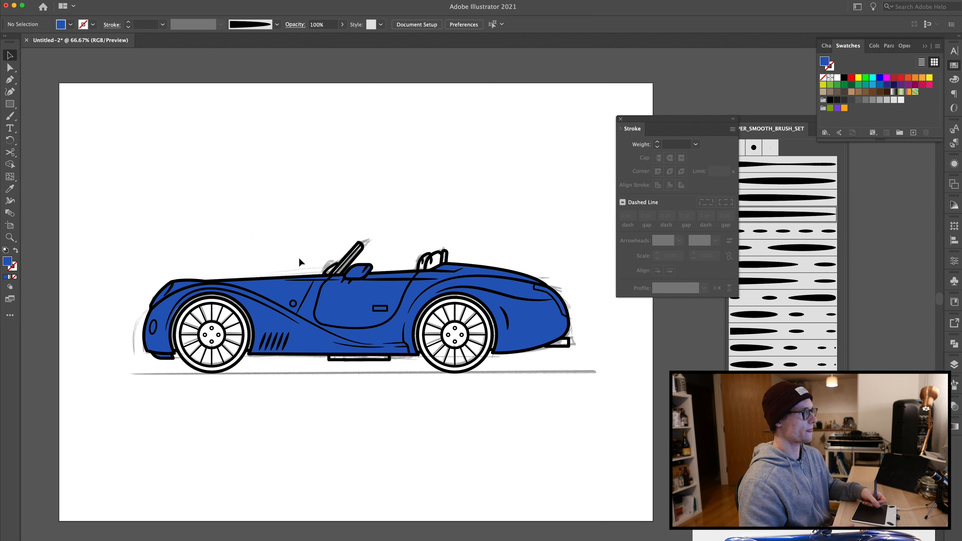
pyautogui.moveTo(299, 261); pyautogui.dragTo(335, 267)
pyautogui.moveTo(239, 263); pyautogui.dragTo(258, 286)
pyautogui.press('super+equal')
pyautogui.press('super+equal')
pyautogui.moveTo(290, 338); pyautogui.dragTo(544, 308)
pyautogui.press('l')
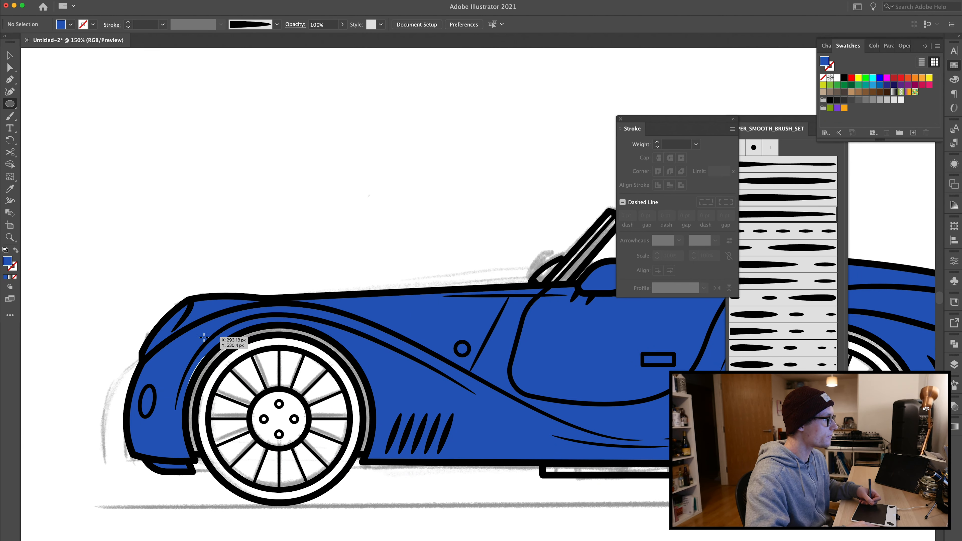
pyautogui.moveTo(195, 335)
pyautogui.mouseDown()
pyautogui.moveTo(376, 516)
pyautogui.moveTo(364, 504)
pyautogui.mouseUp()
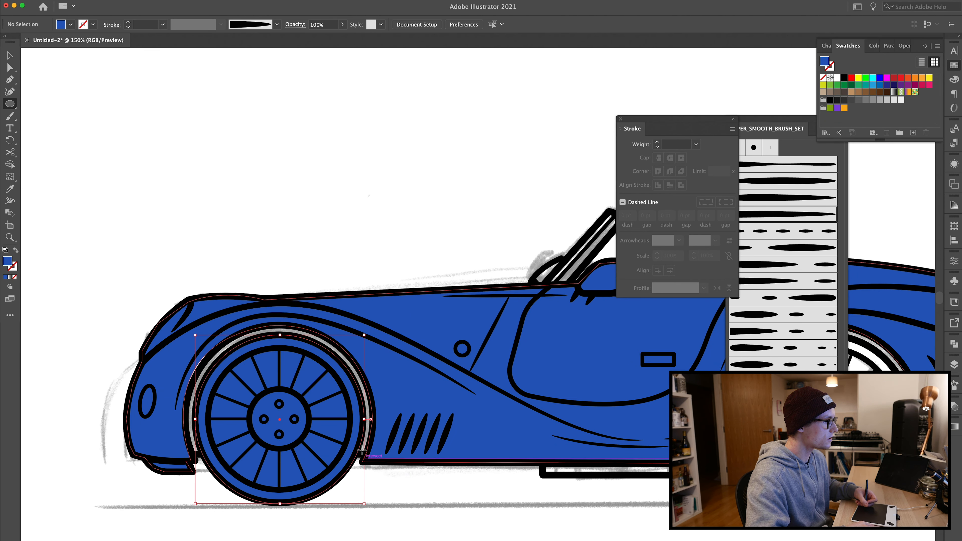
pyautogui.click(844, 103)
# Step: Make a concentric copy of the front wheel circle about 154 px across
pyautogui.press('v')
pyautogui.click(393, 189)
pyautogui.click(289, 348)
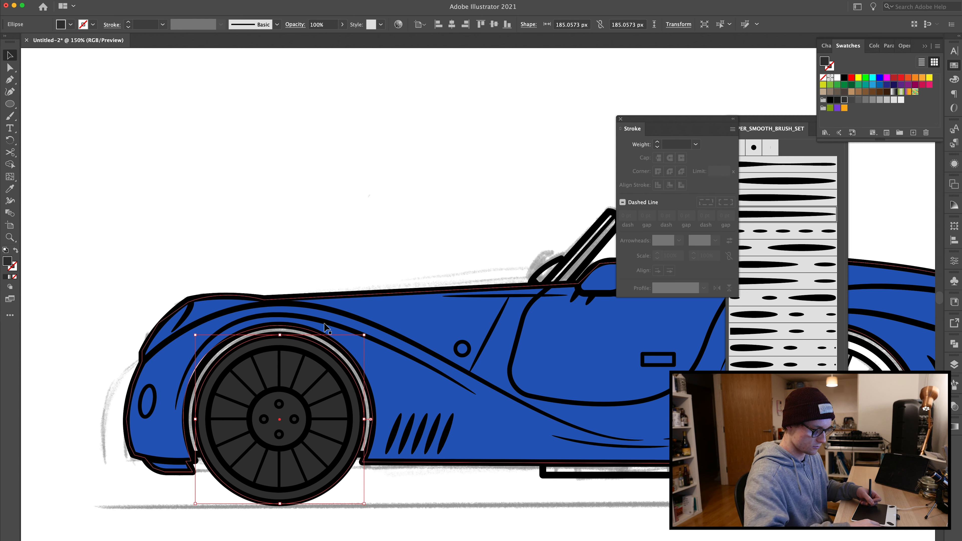
pyautogui.moveTo(364, 335); pyautogui.dragTo(351, 349)
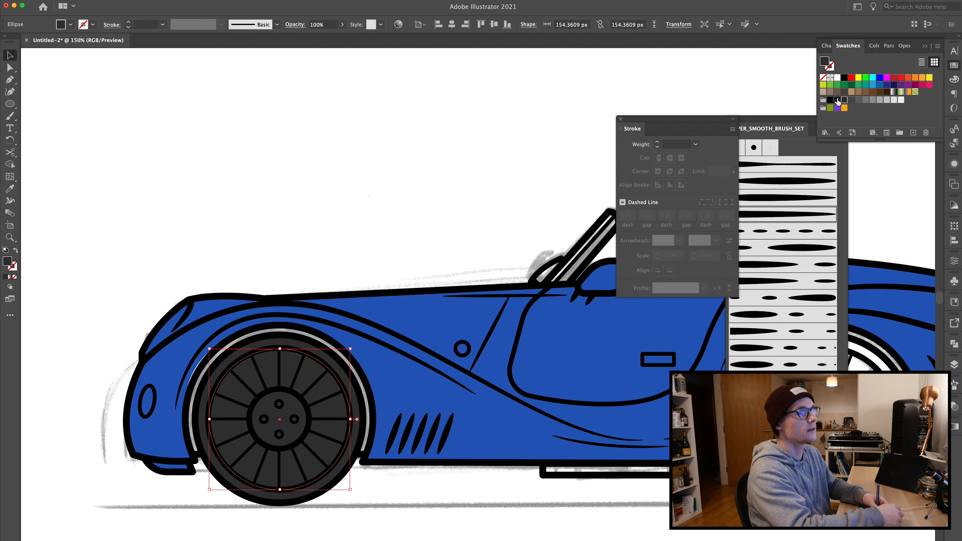
# Step: Fill the inner front wheel circle with a light gray swatch
pyautogui.click(880, 100)
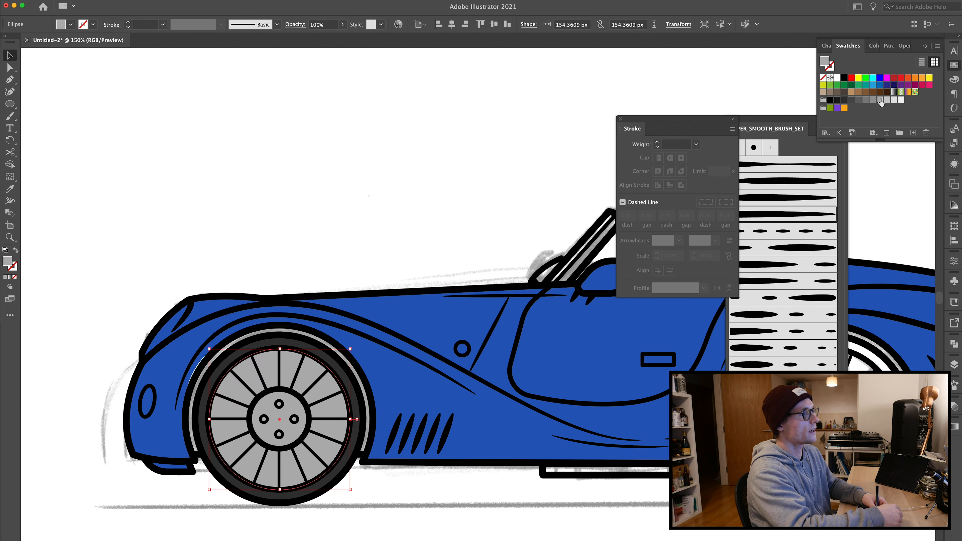
pyautogui.click(887, 100)
pyautogui.click(258, 238)
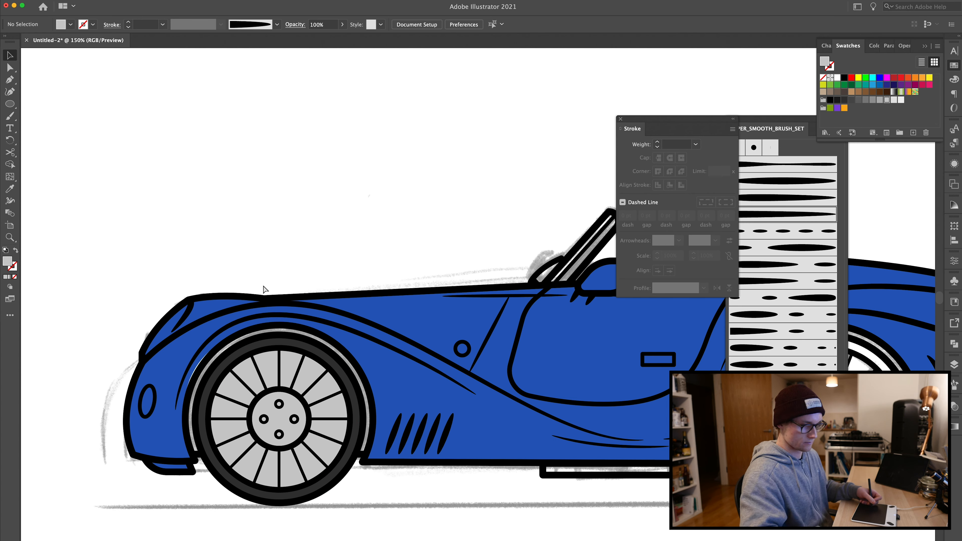
# Step: Duplicate the front wheel's gray circles onto the rear wheel
pyautogui.press('super+minus')
pyautogui.click(342, 417)
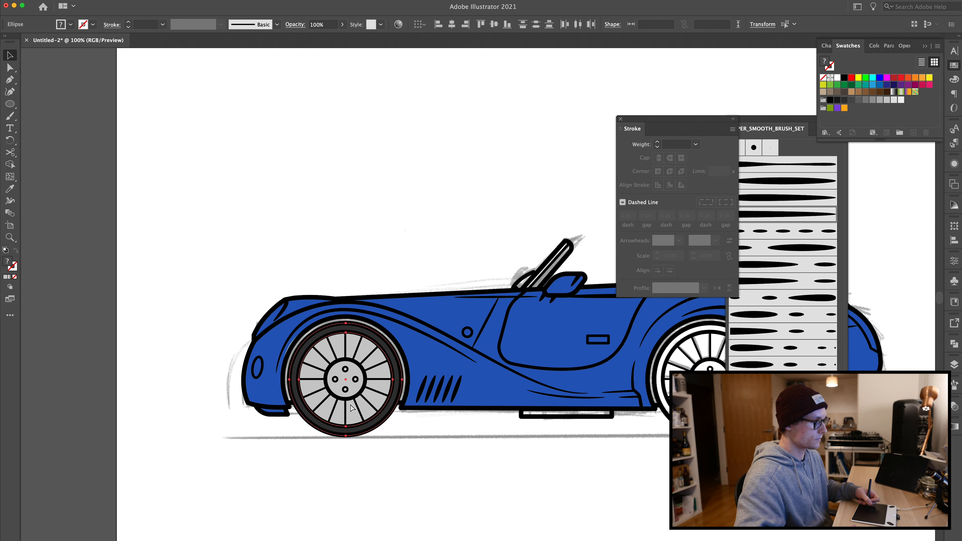
pyautogui.keyDown('shift'); pyautogui.click(344, 383); pyautogui.keyUp('shift')
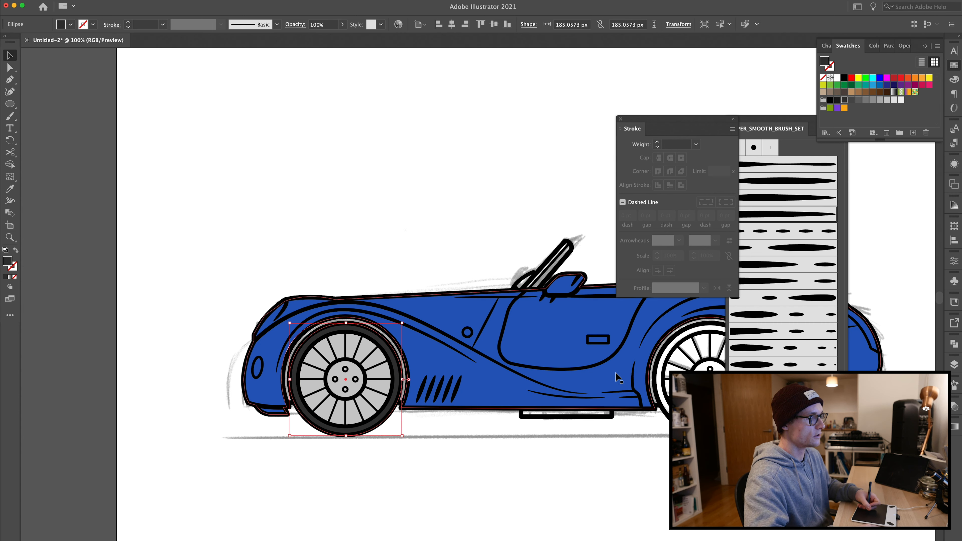
pyautogui.click(379, 468)
pyautogui.moveTo(371, 473); pyautogui.dragTo(714, 411)
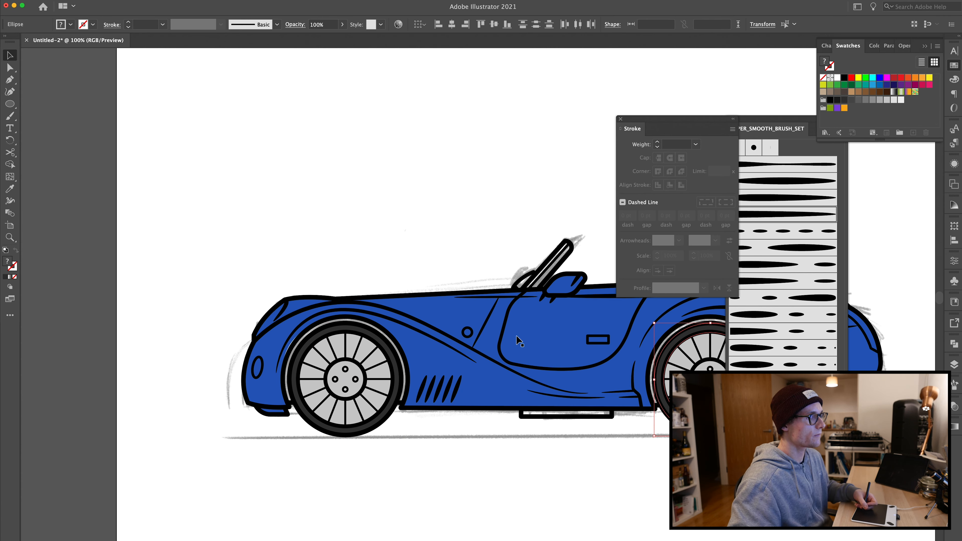
pyautogui.click(308, 174)
# Step: Draw a small rectangle over the door handle and fill it light gray
pyautogui.moveTo(393, 229); pyautogui.dragTo(225, 251)
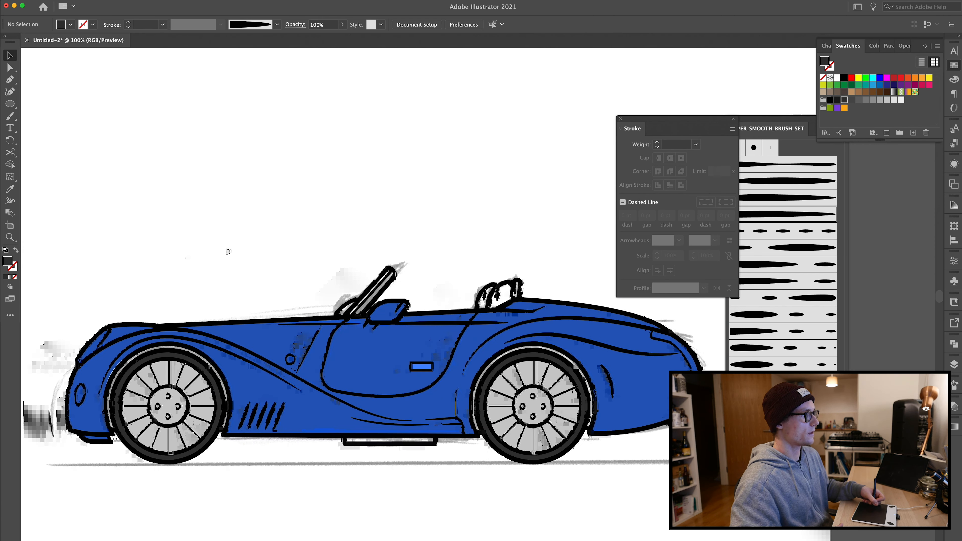
pyautogui.press('super+minus')
pyautogui.press('super+minus')
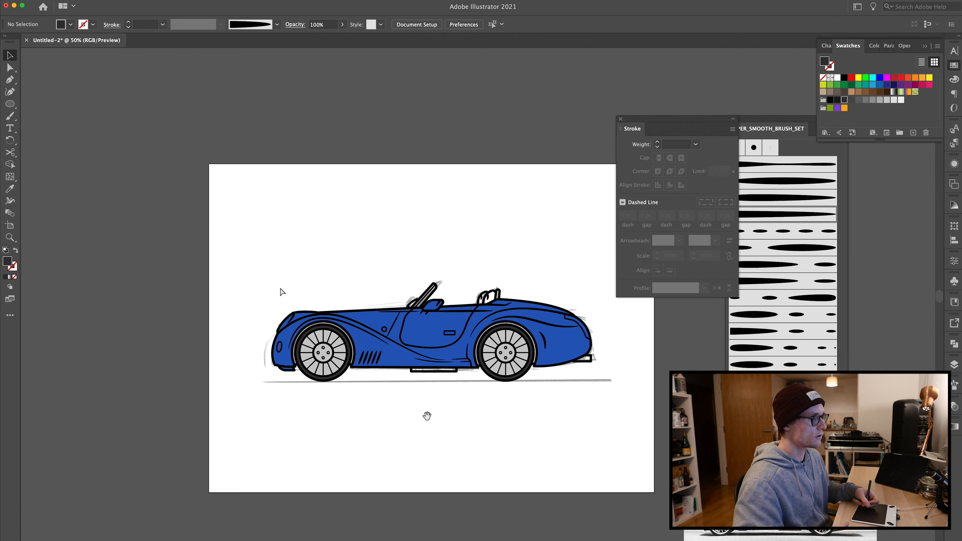
pyautogui.moveTo(427, 416); pyautogui.dragTo(316, 428)
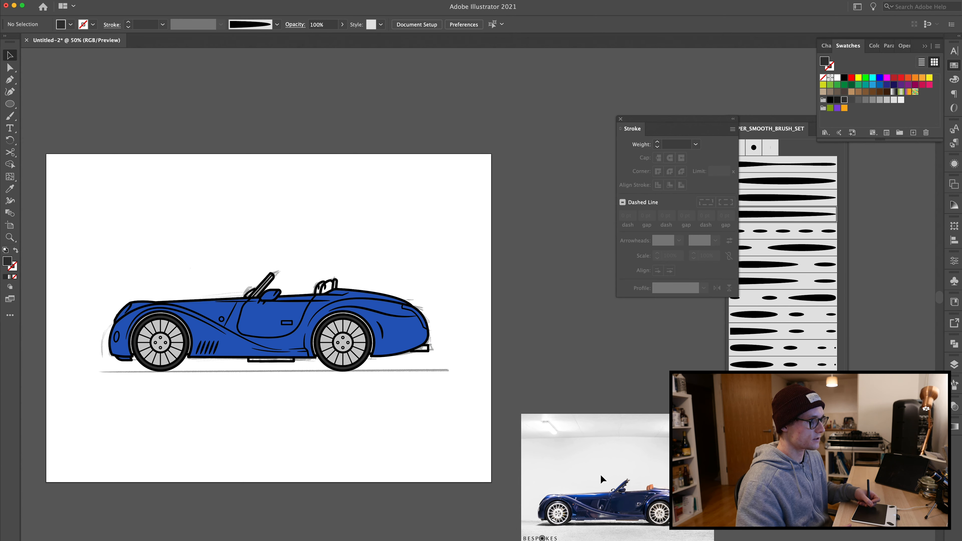
pyautogui.press('super+equal')
pyautogui.moveTo(392, 482); pyautogui.dragTo(586, 471)
pyautogui.press('super+equal')
pyautogui.press('super+equal')
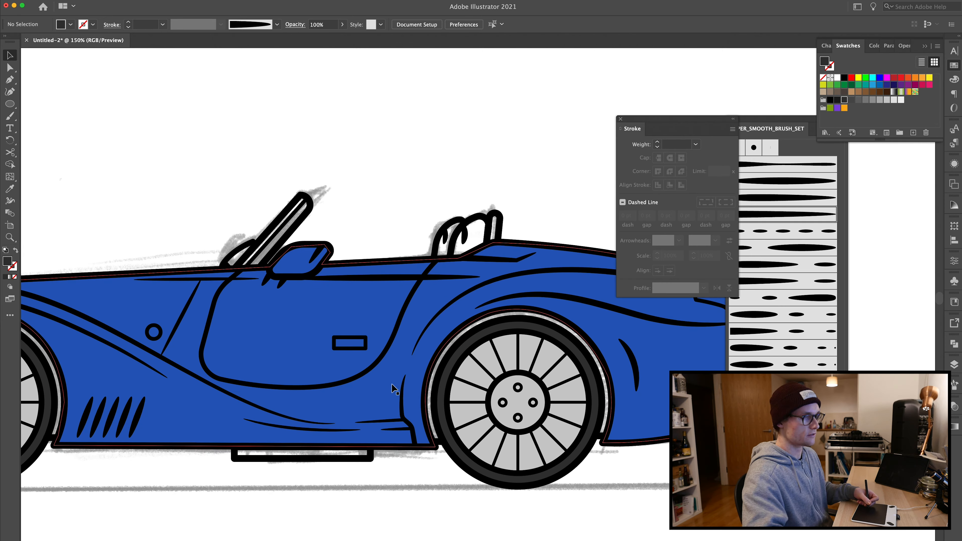
pyautogui.press('m')
pyautogui.moveTo(334, 337); pyautogui.dragTo(366, 350)
pyautogui.click(887, 99)
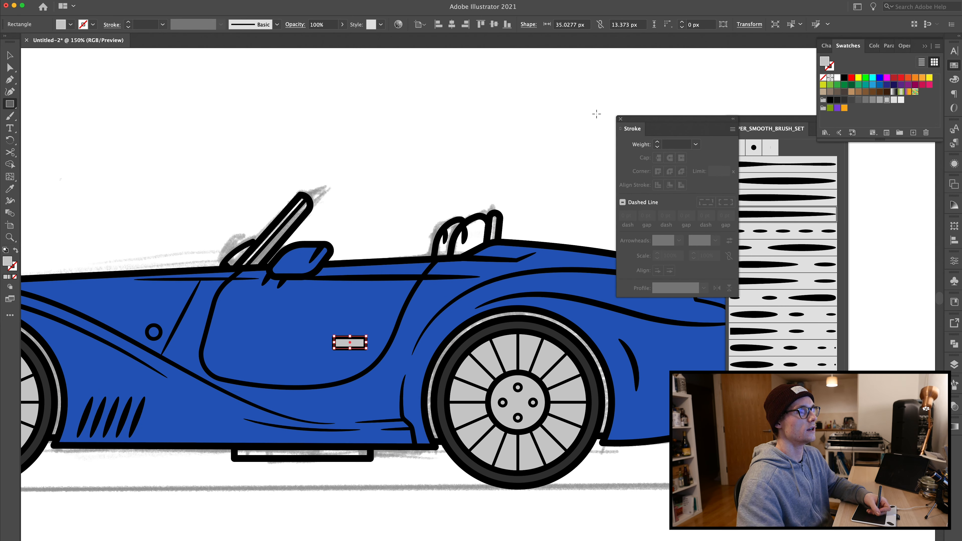
# Step: Trace a seat-back shape behind the headrests with the Pen tool
pyautogui.press('super+shift+a')
pyautogui.press('p')
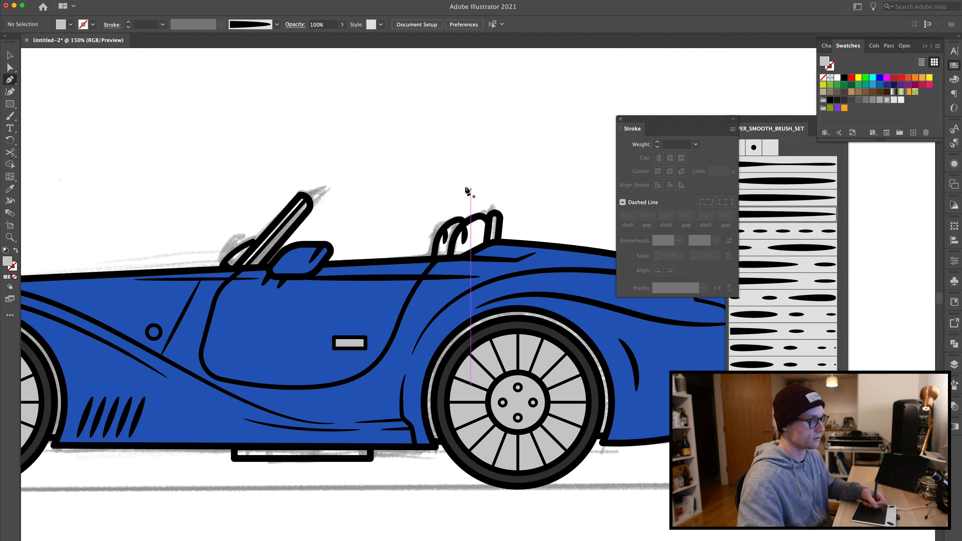
pyautogui.click(450, 257)
pyautogui.moveTo(495, 217); pyautogui.dragTo(488, 247)
pyautogui.click(465, 258)
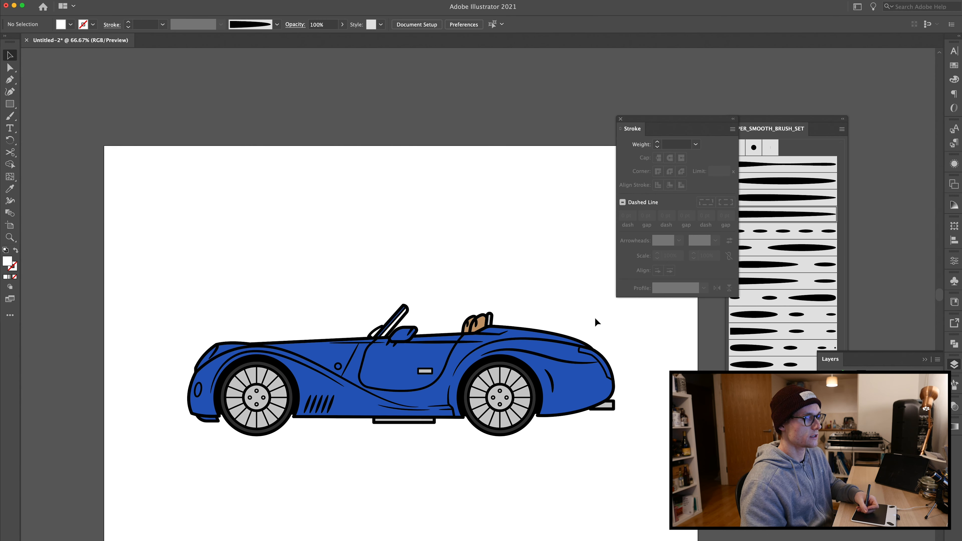
pyautogui.press('space')
pyautogui.moveTo(342, 278); pyautogui.dragTo(302, 257)
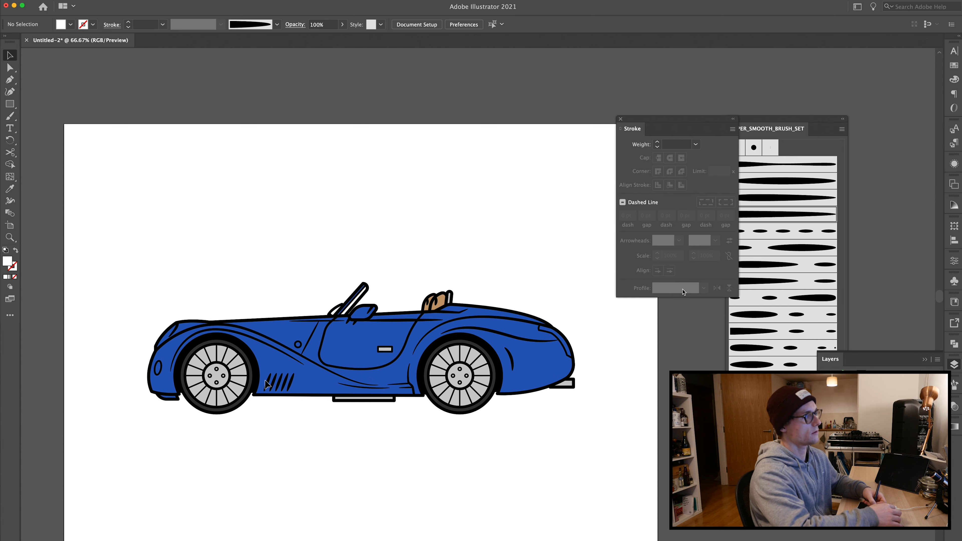
# Step: Paint a white tapered highlight stroke along the rear fender with a SUPER_SMOOTH_BRUSH_SET brush
pyautogui.click(792, 118)
pyautogui.click(775, 184)
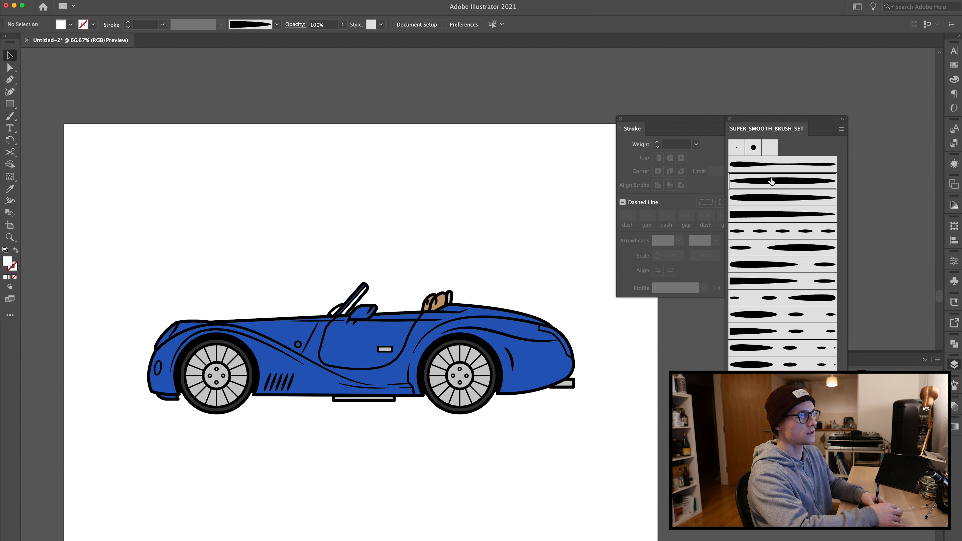
pyautogui.press('super+equal')
pyautogui.press('super+equal')
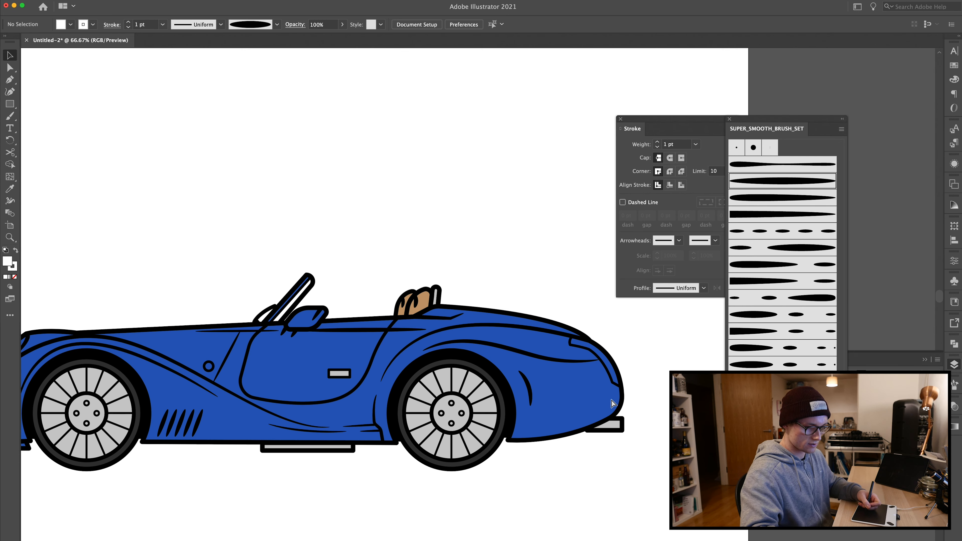
pyautogui.press('b')
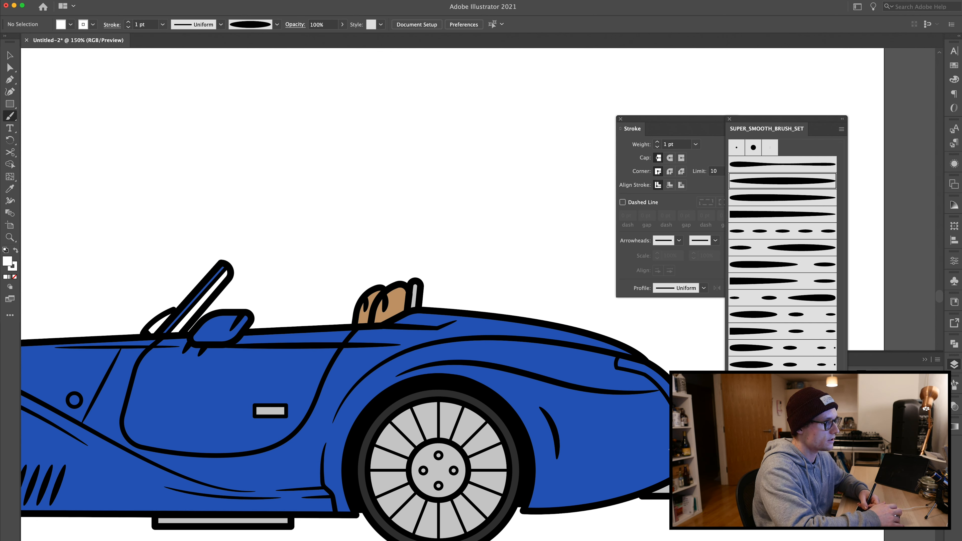
pyautogui.moveTo(669, 451); pyautogui.dragTo(561, 497)
pyautogui.press('super+z')
pyautogui.moveTo(666, 455); pyautogui.dragTo(559, 485)
pyautogui.press('v')
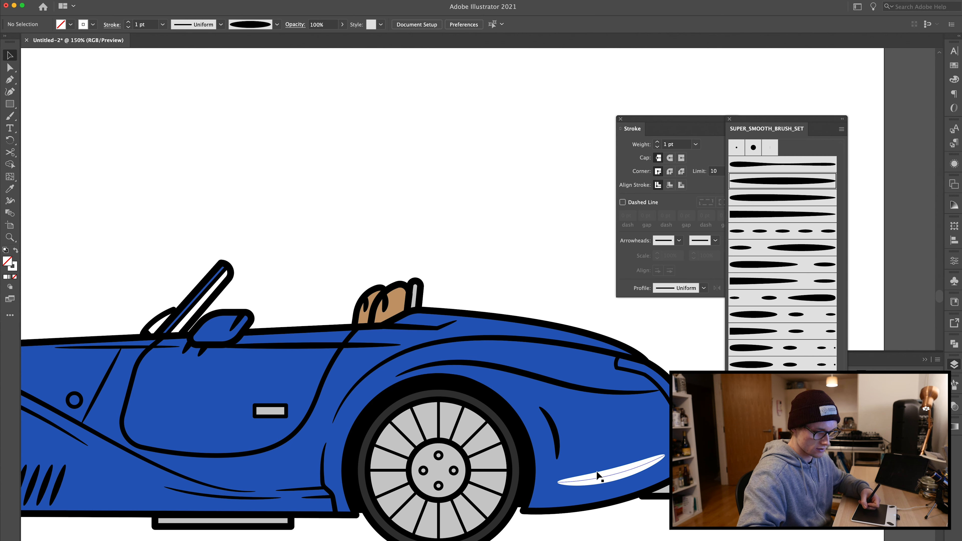
# Step: Turn the white fender highlight into a black 3 pt stroke and stretch its ends along the lower front fender
pyautogui.click(598, 473)
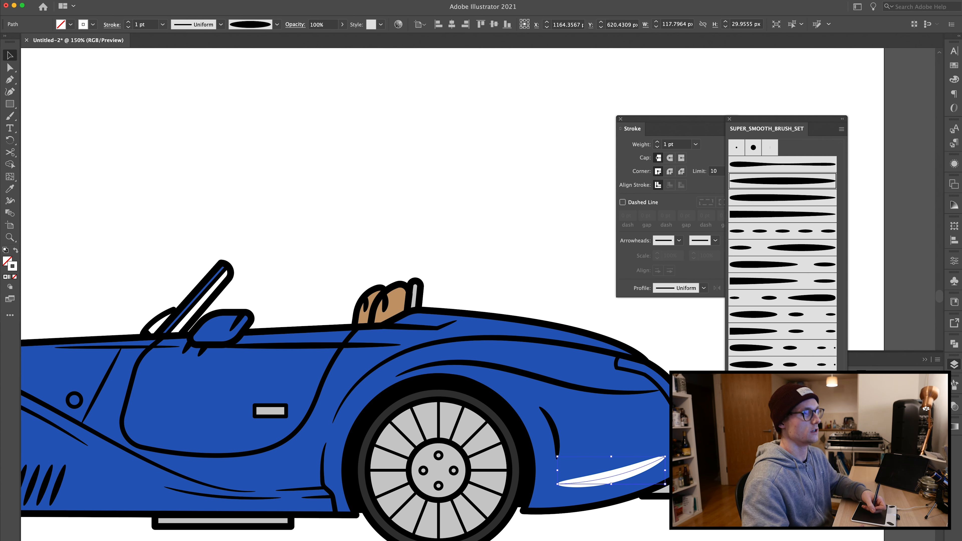
pyautogui.click(829, 100)
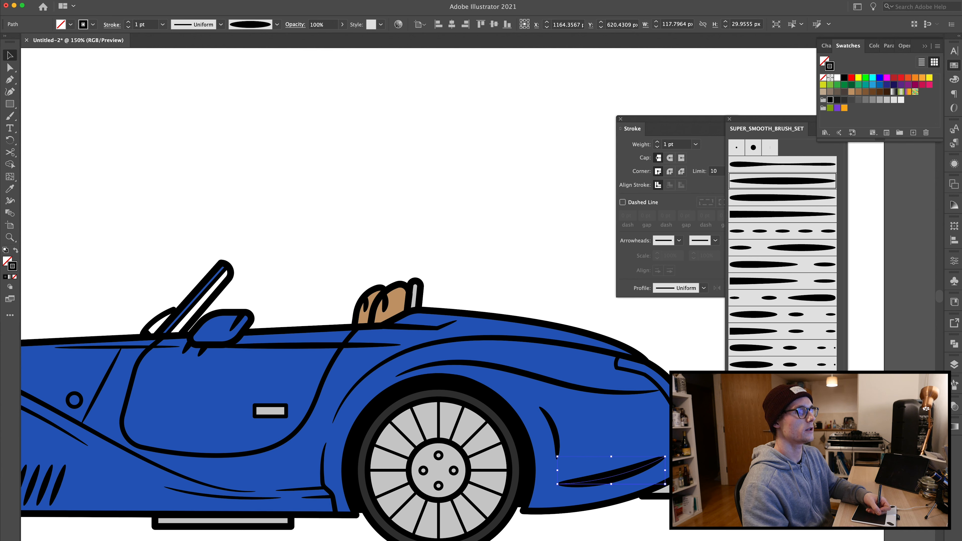
pyautogui.click(128, 23)
pyautogui.click(128, 23)
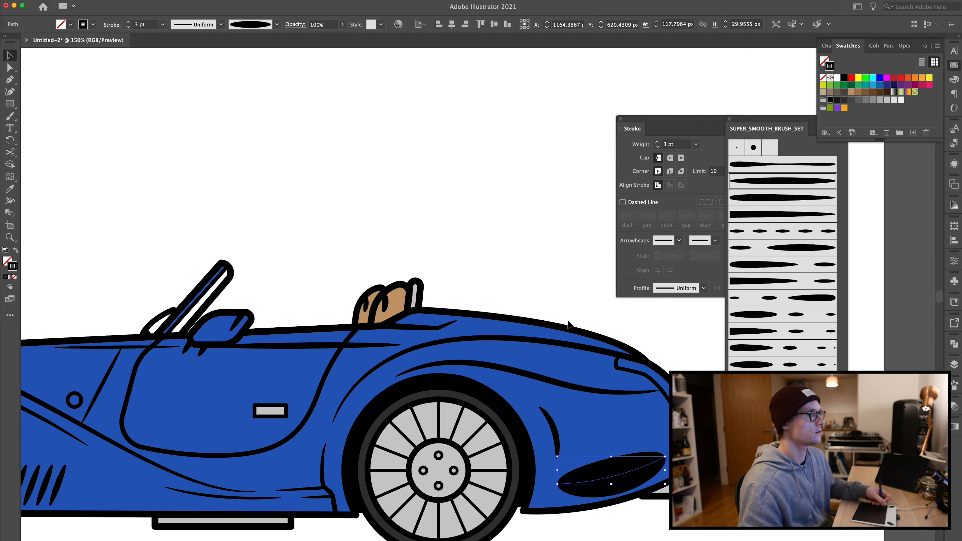
pyautogui.moveTo(665, 471); pyautogui.dragTo(681, 471)
pyautogui.moveTo(556, 469); pyautogui.dragTo(538, 475)
pyautogui.click(556, 315)
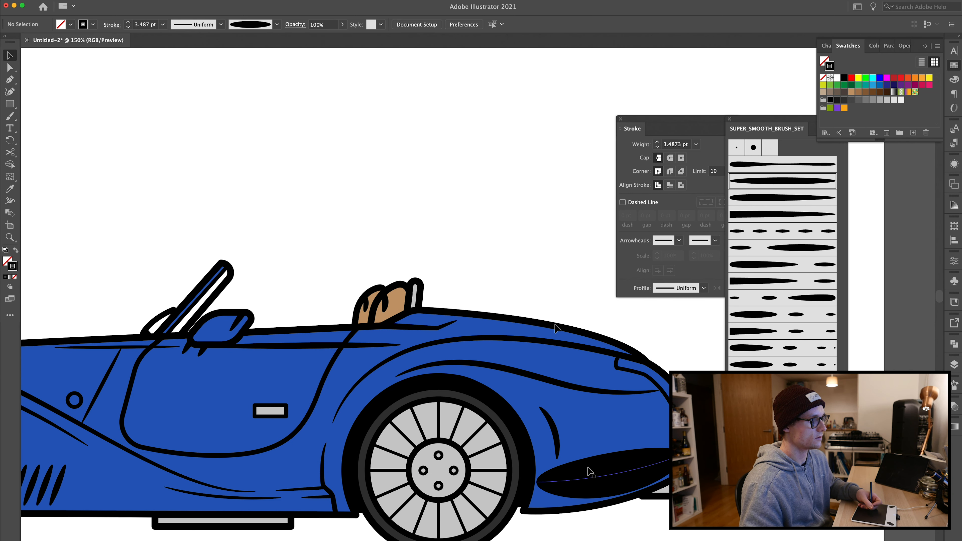
# Step: Set the fender shadow stroke's opacity to 30%
pyautogui.click(593, 480)
pyautogui.click(955, 409)
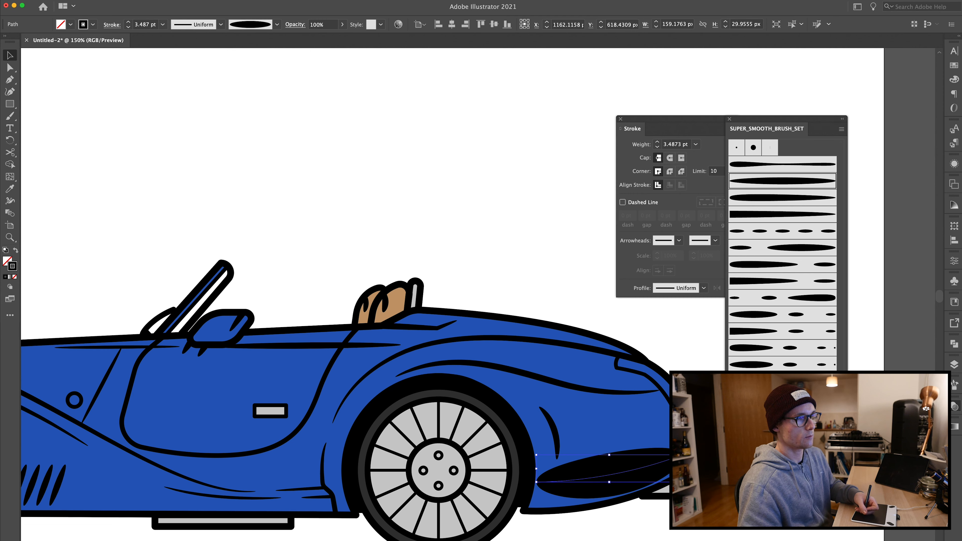
pyautogui.press('Return')
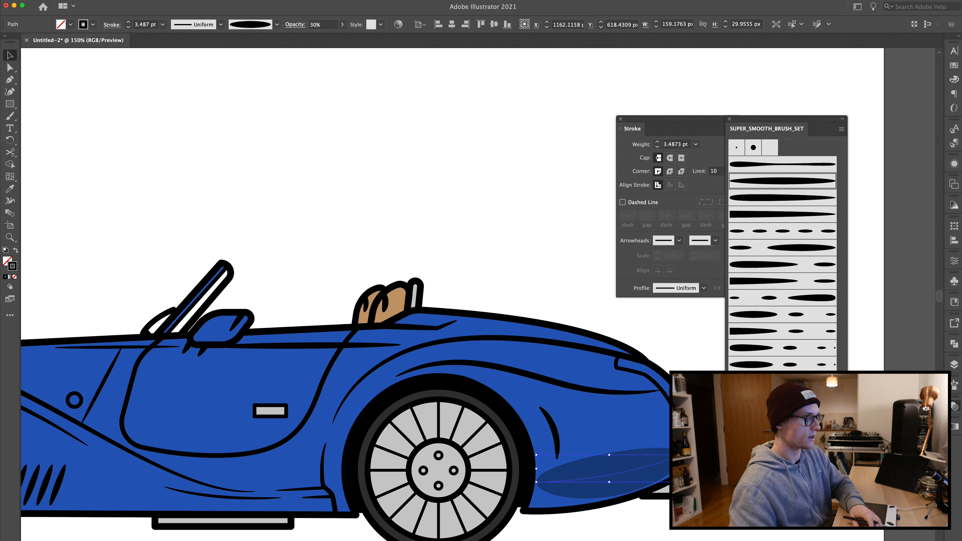
# Step: Draw a straight shadow path along the lower body sill between the wheels with the Pen tool
pyautogui.press('super+minus')
pyautogui.press('super+plus')
pyautogui.click(529, 119)
pyautogui.press('super+minus')
pyautogui.press('super+minus')
pyautogui.press('super+plus')
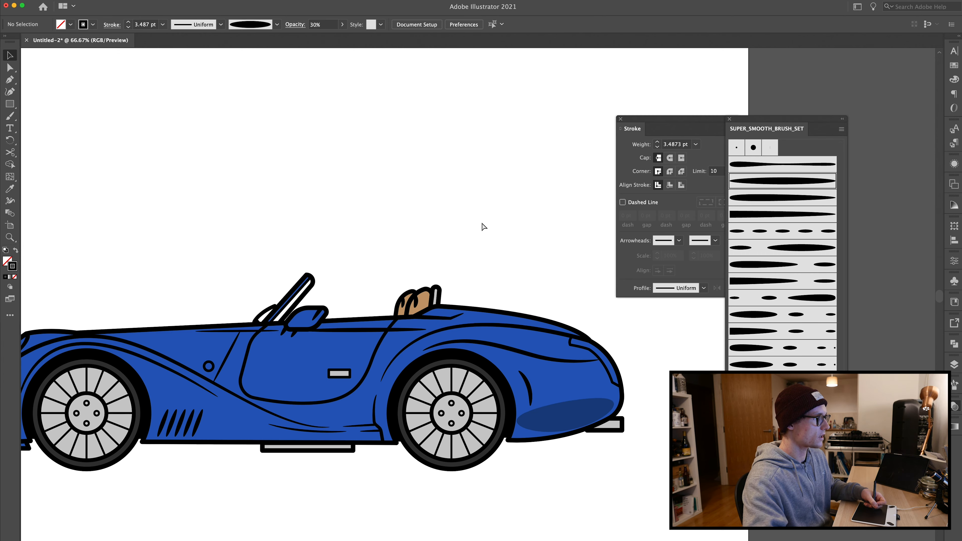
pyautogui.moveTo(244, 380); pyautogui.dragTo(278, 390)
pyautogui.press('super+plus')
pyautogui.moveTo(489, 376); pyautogui.dragTo(439, 337)
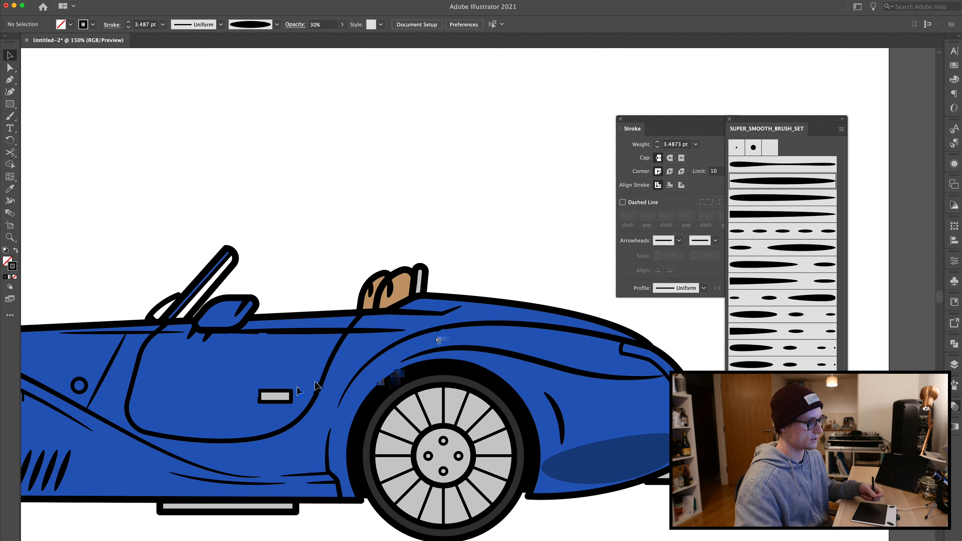
pyautogui.moveTo(322, 393); pyautogui.dragTo(521, 340)
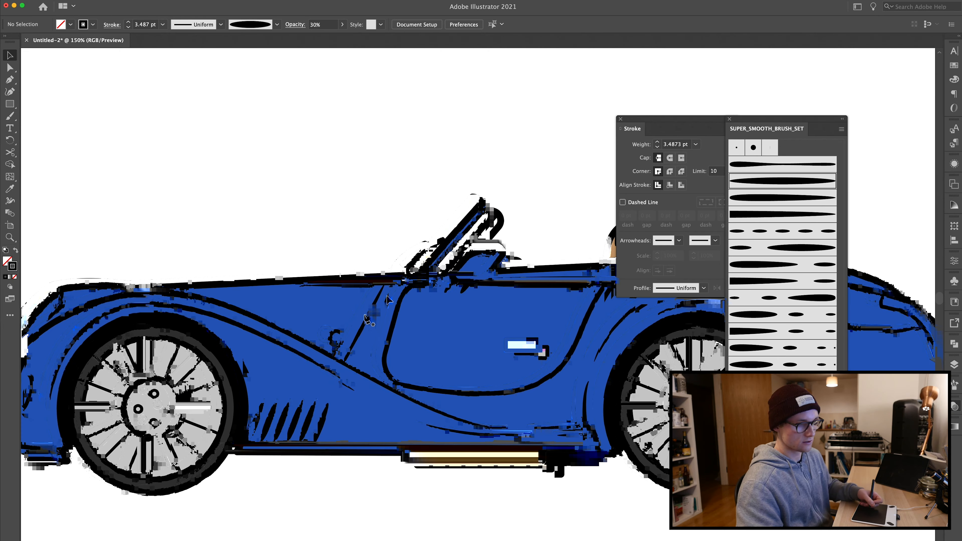
pyautogui.press('p')
pyautogui.click(578, 441)
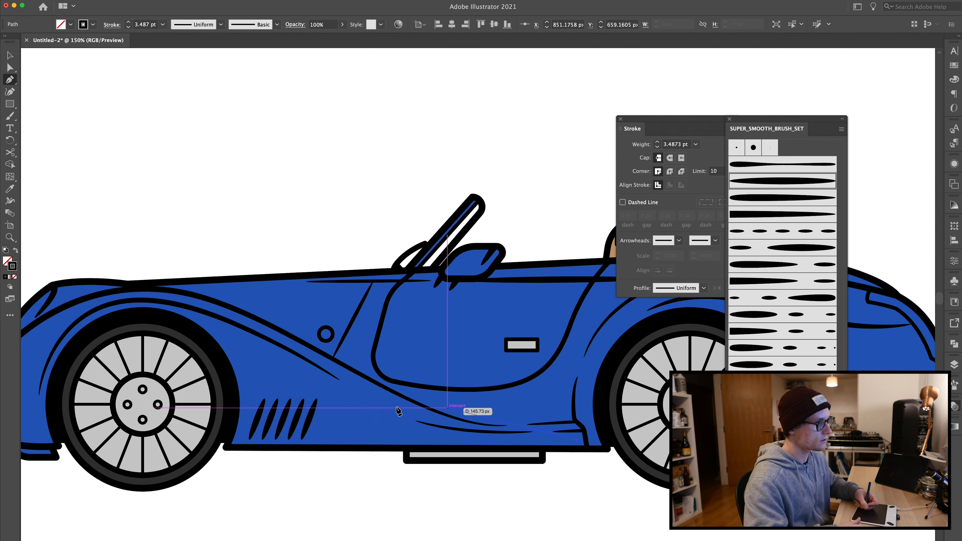
pyautogui.click(322, 439)
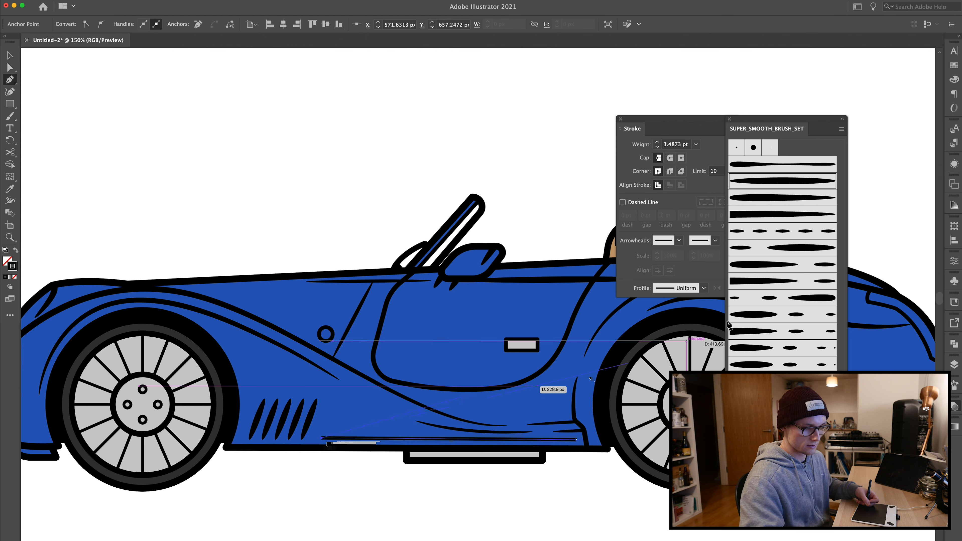
# Step: Apply the tapered SUPER_SMOOTH_BRUSH_SET brush to the sill path at 1 pt weight and finish the path
pyautogui.click(812, 181)
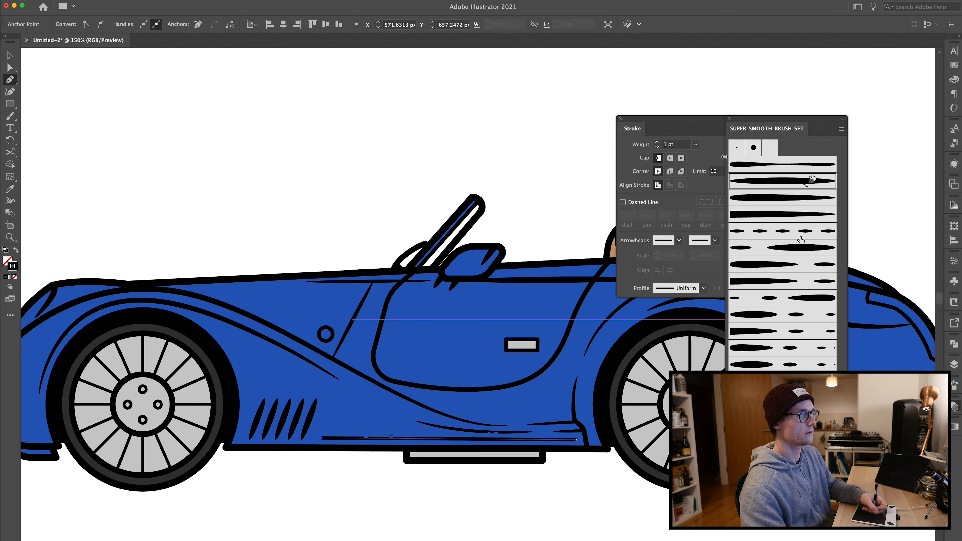
pyautogui.click(658, 143)
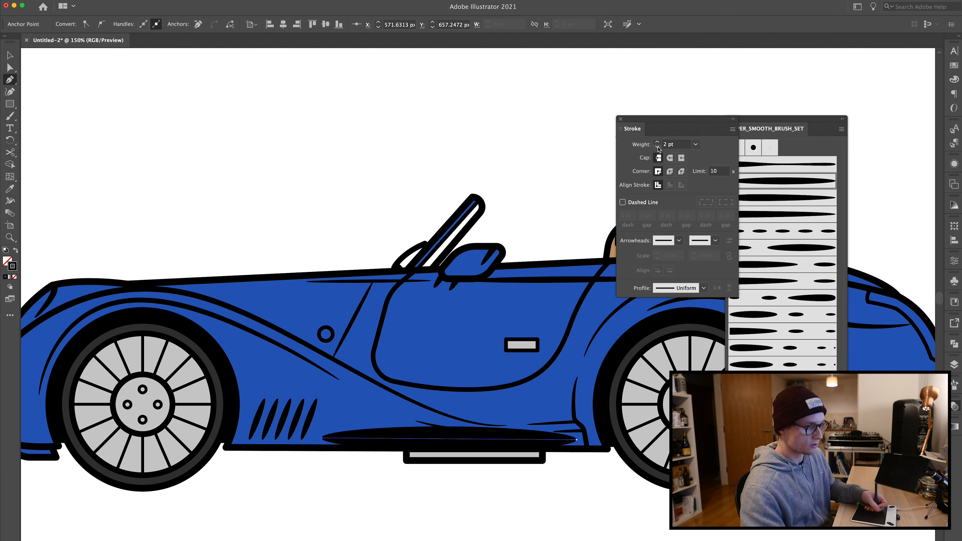
pyautogui.click(658, 148)
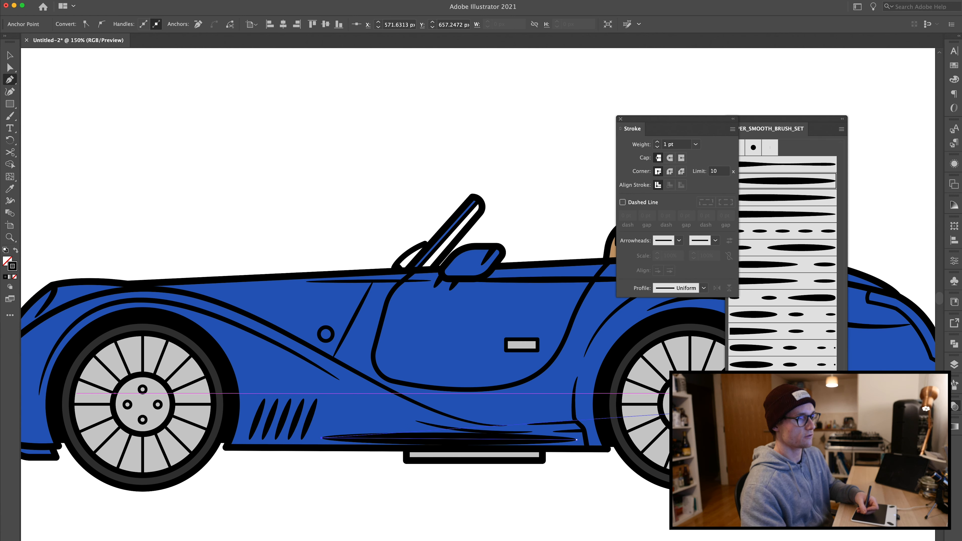
pyautogui.press('Return')
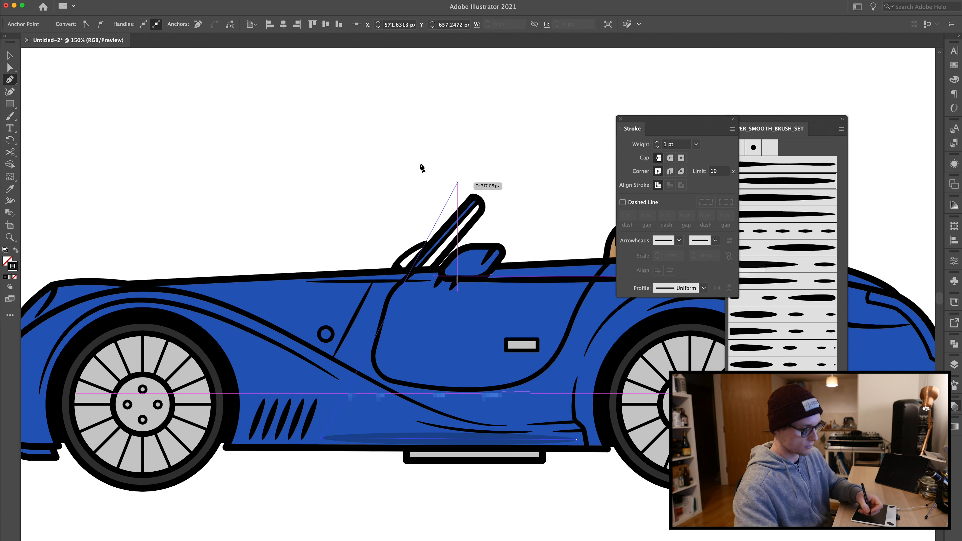
pyautogui.press('v')
pyautogui.click(380, 148)
pyautogui.click(482, 440)
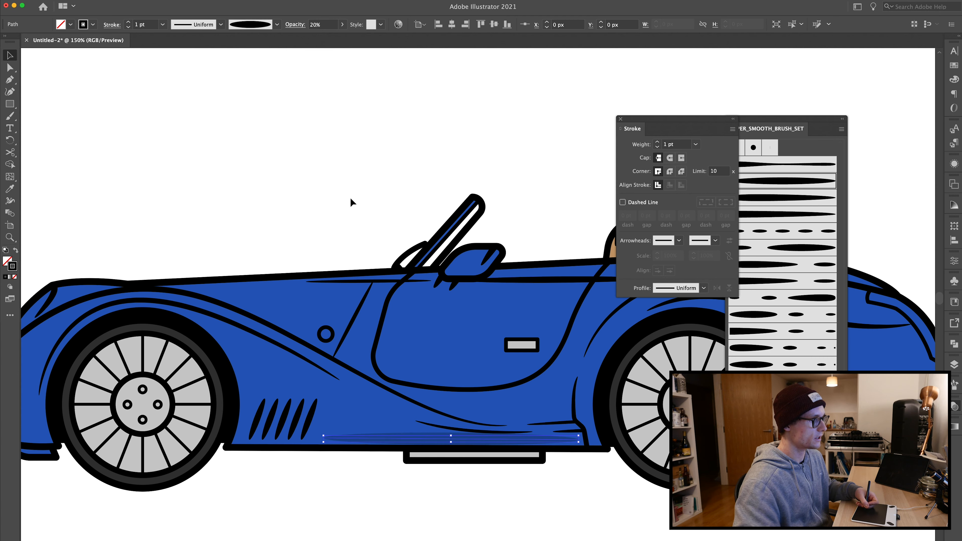
pyautogui.click(343, 191)
# Step: Draw a long shadow stroke along the diagonal body crease and match it to the sill stroke with the Eyedropper
pyautogui.press('super+minus')
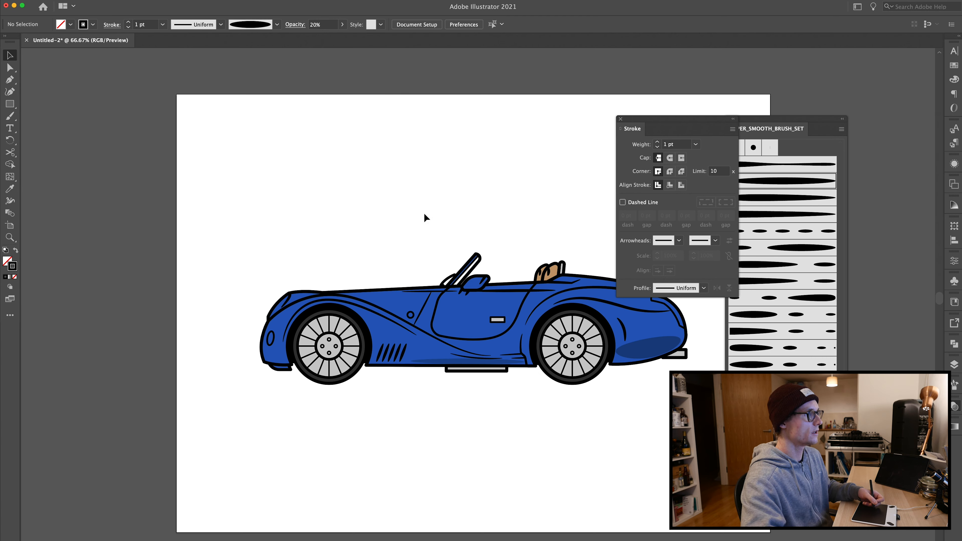
pyautogui.press('super+equal')
pyautogui.press('p')
pyautogui.click(312, 310)
pyautogui.moveTo(431, 374); pyautogui.dragTo(458, 404)
pyautogui.click(488, 403)
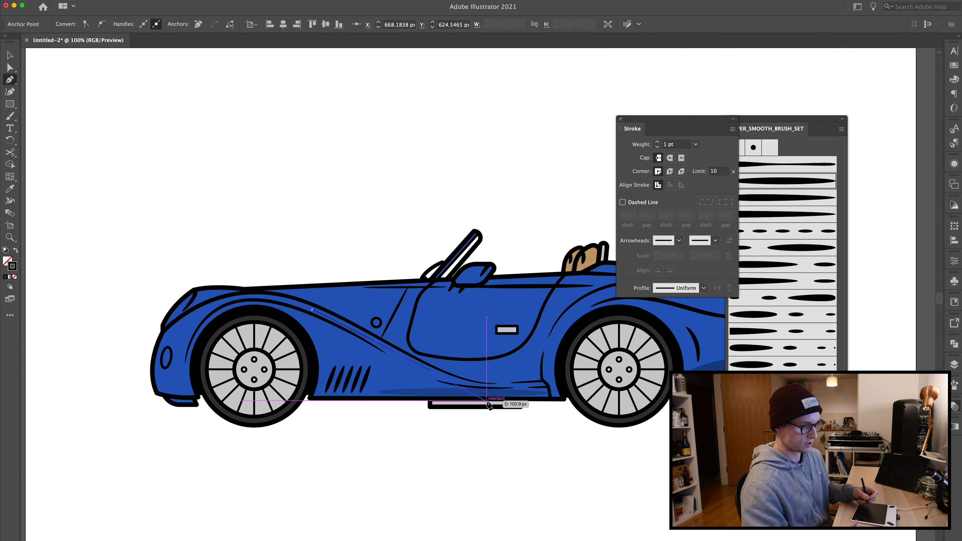
pyautogui.press('super+z')
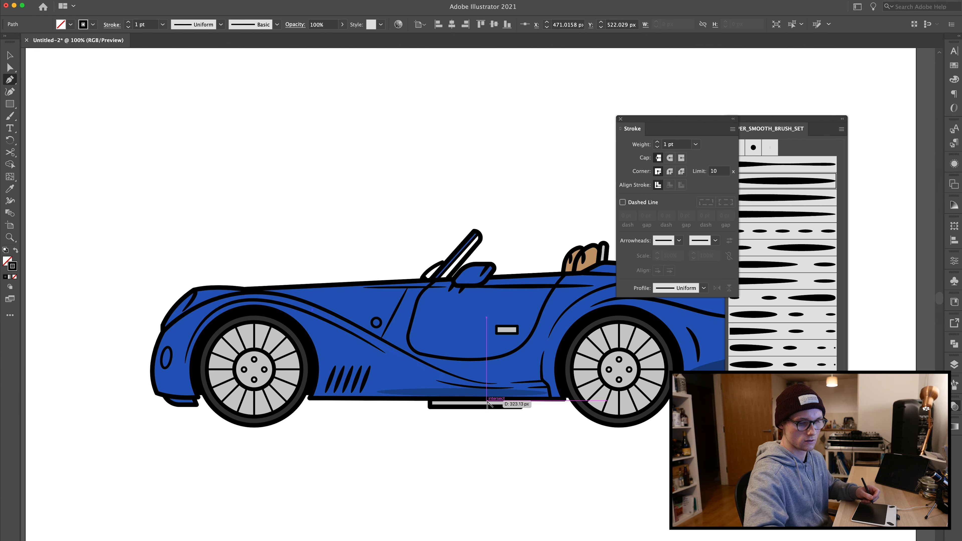
pyautogui.press('super+equal')
pyautogui.press('super+equal')
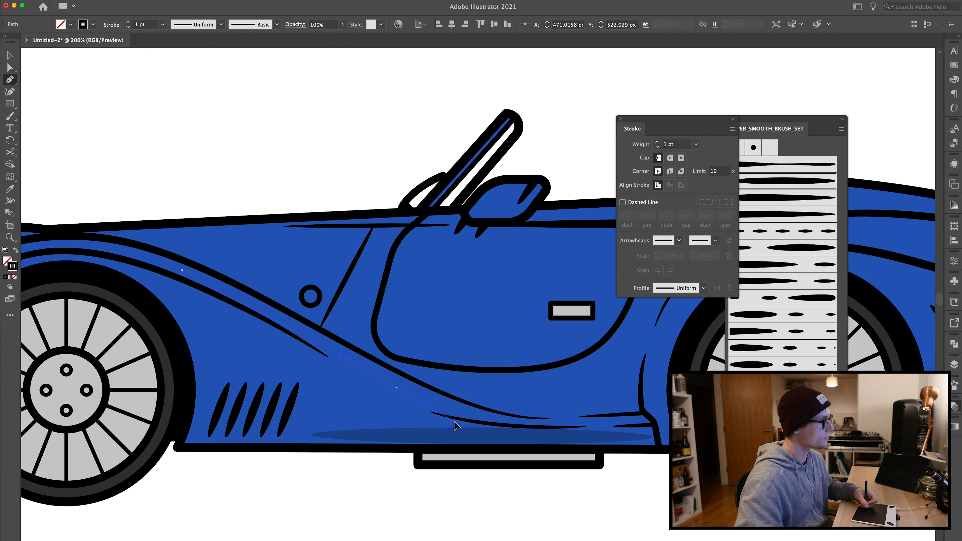
pyautogui.moveTo(454, 422); pyautogui.dragTo(455, 422)
pyautogui.click(579, 422)
pyautogui.press('i')
pyautogui.click(569, 435)
# Step: Adjust the crease shadow stroke's anchor points and delete an unneeded anchor near its lower end
pyautogui.press('a')
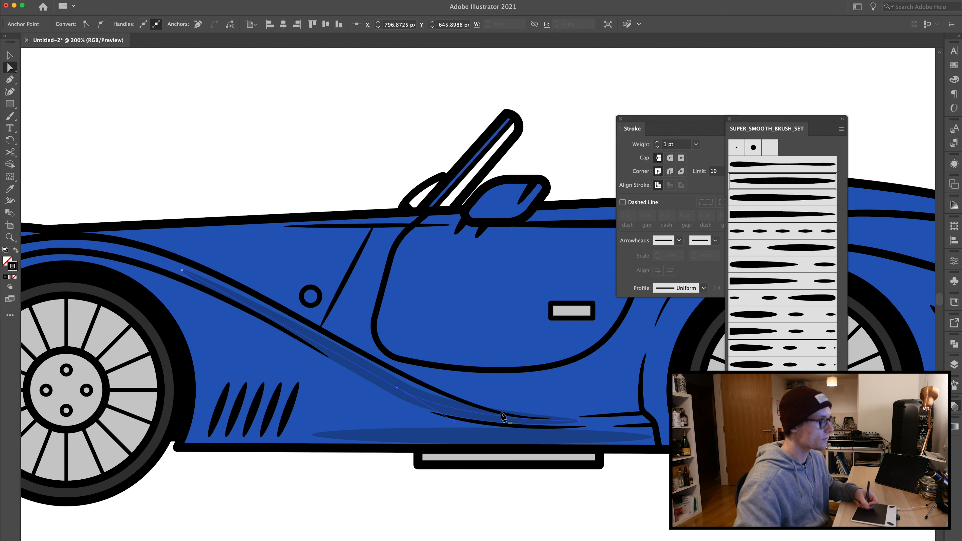
pyautogui.click(472, 412)
pyautogui.press('Return')
pyautogui.click(454, 409)
pyautogui.press('Return')
pyautogui.press('=')
pyautogui.click(458, 410)
pyautogui.press('a')
pyautogui.press('Delete')
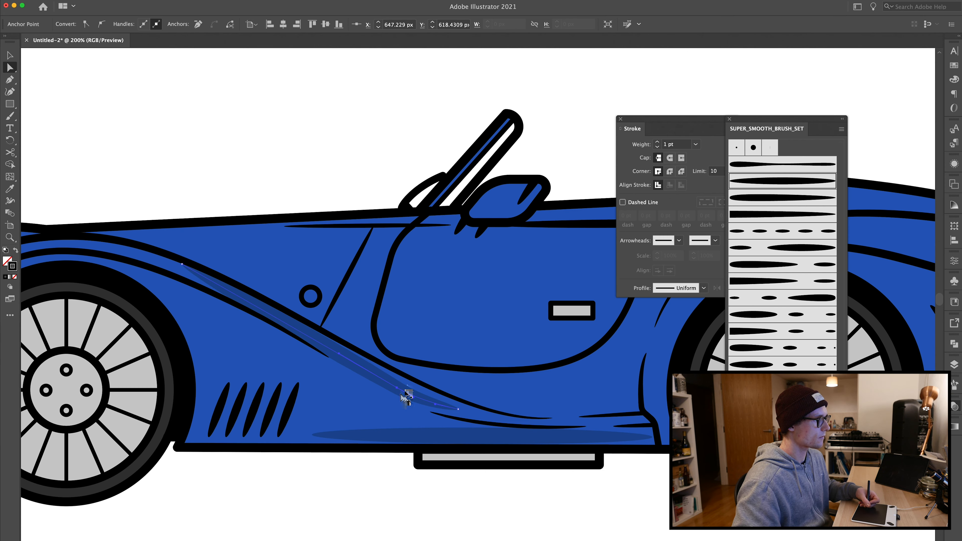
pyautogui.press('super+1')
pyautogui.click(337, 196)
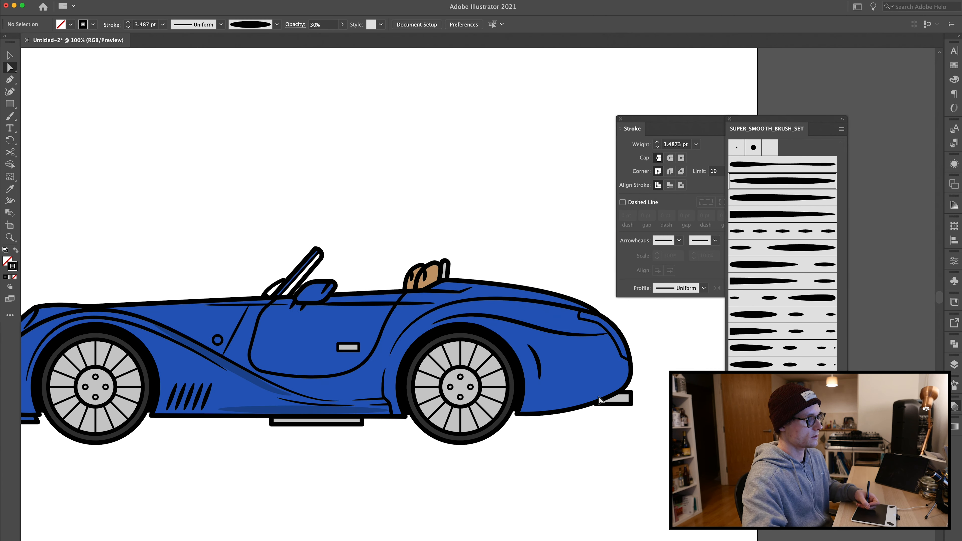
# Step: Draw a closed shadow shape on the lower front fender with the Pen tool and fill it black at 30% opacity
pyautogui.press('super+equal')
pyautogui.press('p')
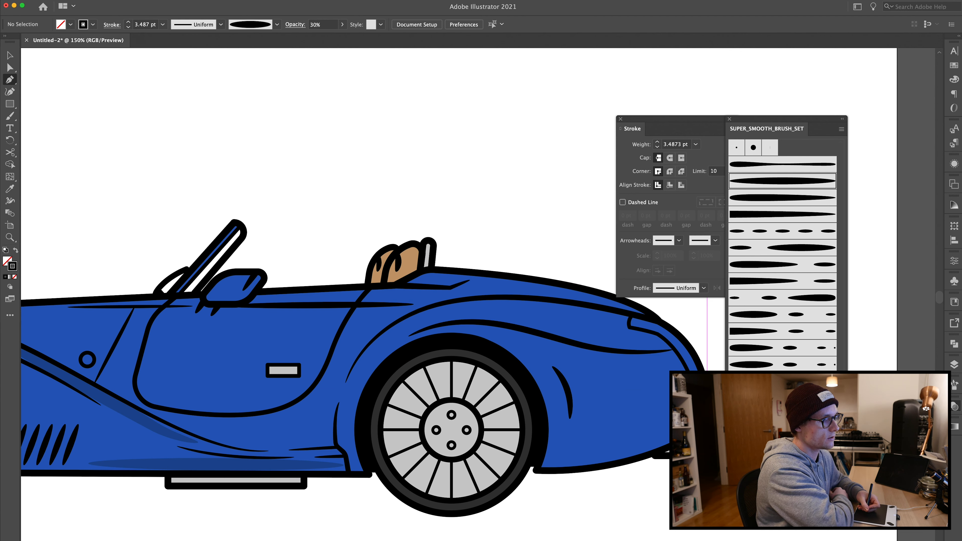
pyautogui.click(707, 404)
pyautogui.moveTo(540, 398); pyautogui.dragTo(506, 352)
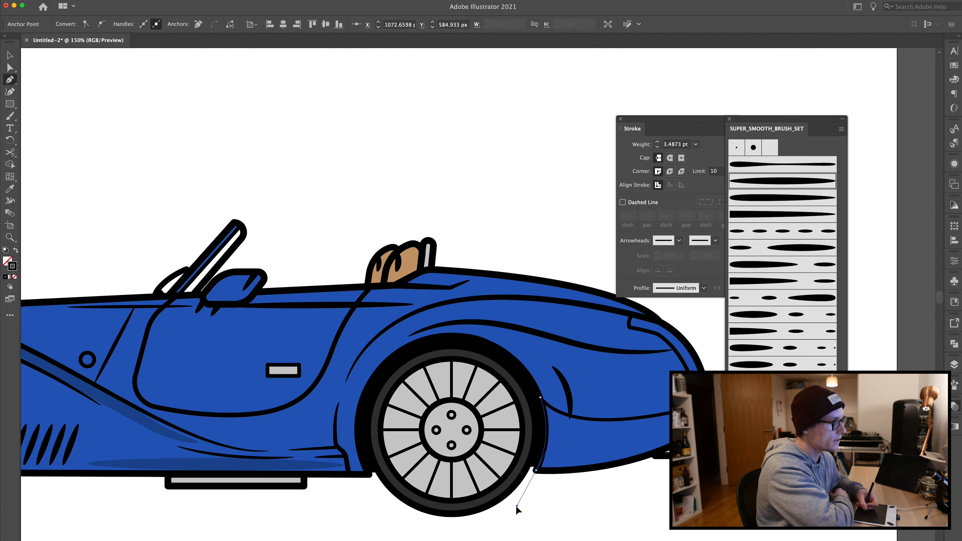
pyautogui.moveTo(536, 471); pyautogui.dragTo(747, 383)
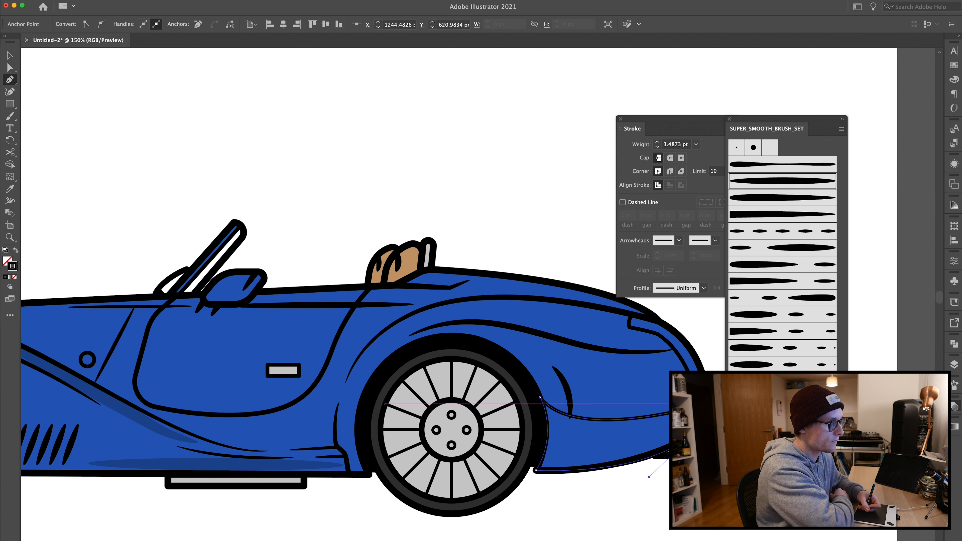
pyautogui.click(706, 405)
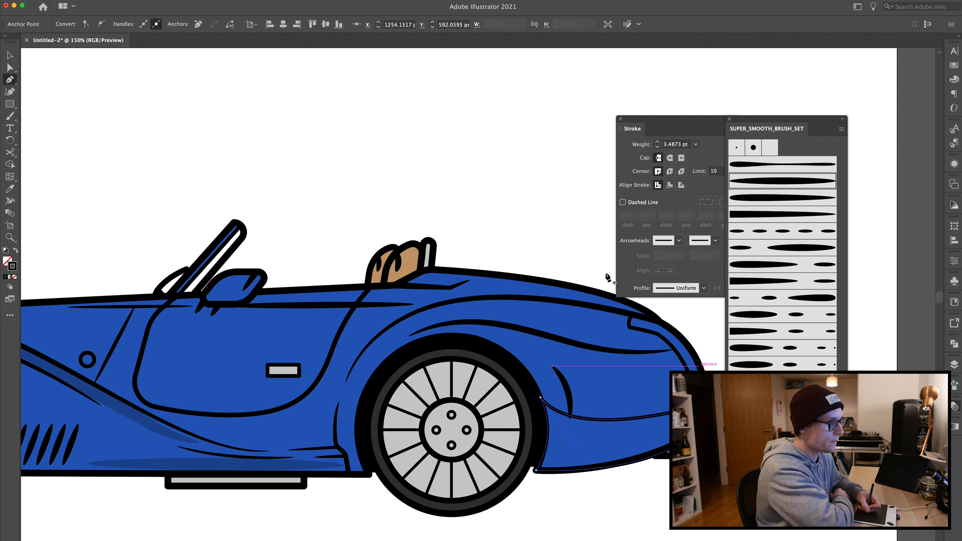
pyautogui.click(15, 250)
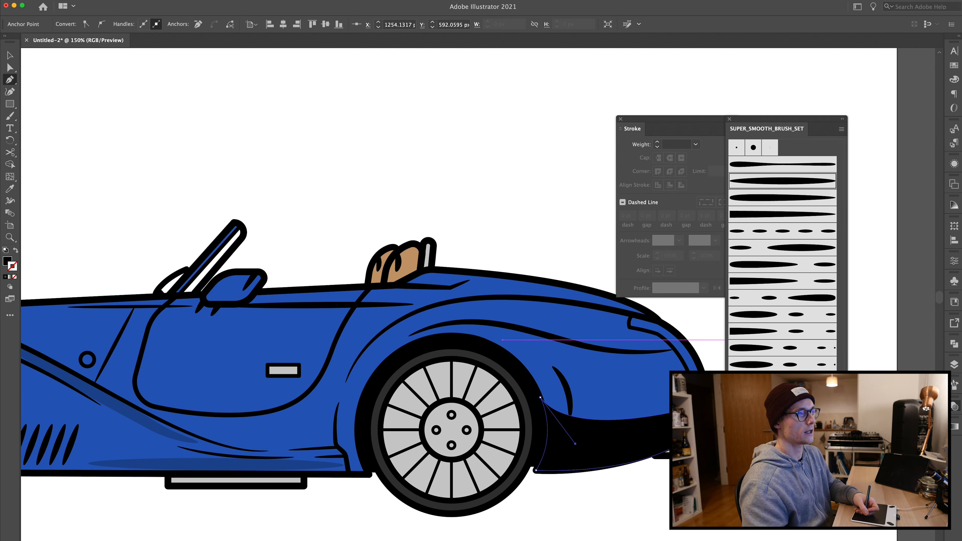
pyautogui.write('30')
pyautogui.press('Return')
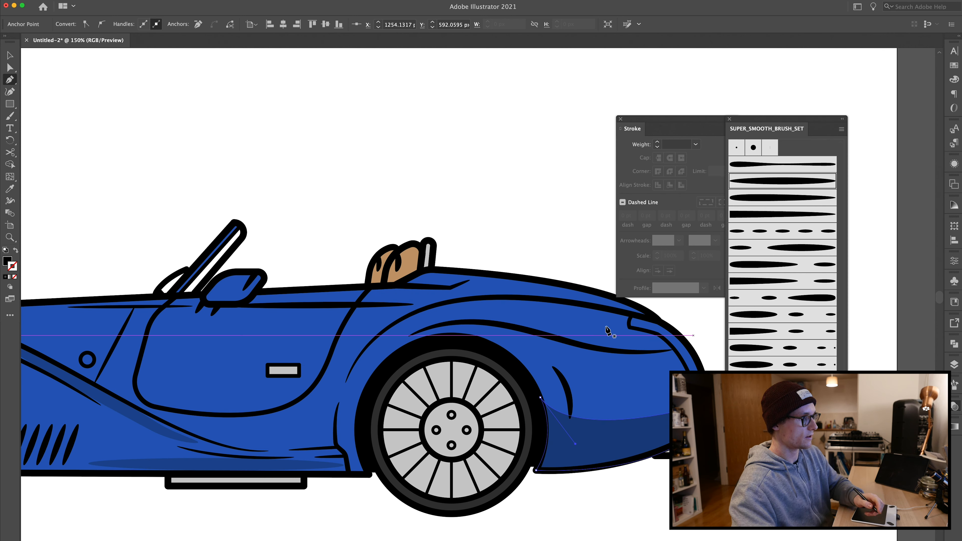
# Step: Paint a dark tapered brush stroke along the lower front fender edge with the Paintbrush
pyautogui.press('v')
pyautogui.click(397, 202)
pyautogui.click(619, 432)
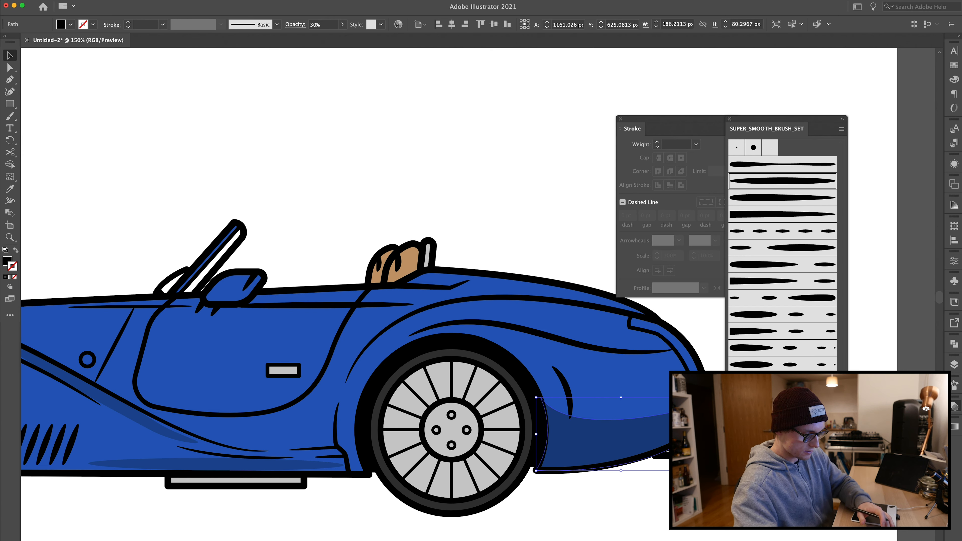
pyautogui.click(456, 254)
pyautogui.moveTo(447, 252); pyautogui.dragTo(376, 199)
pyautogui.press('b')
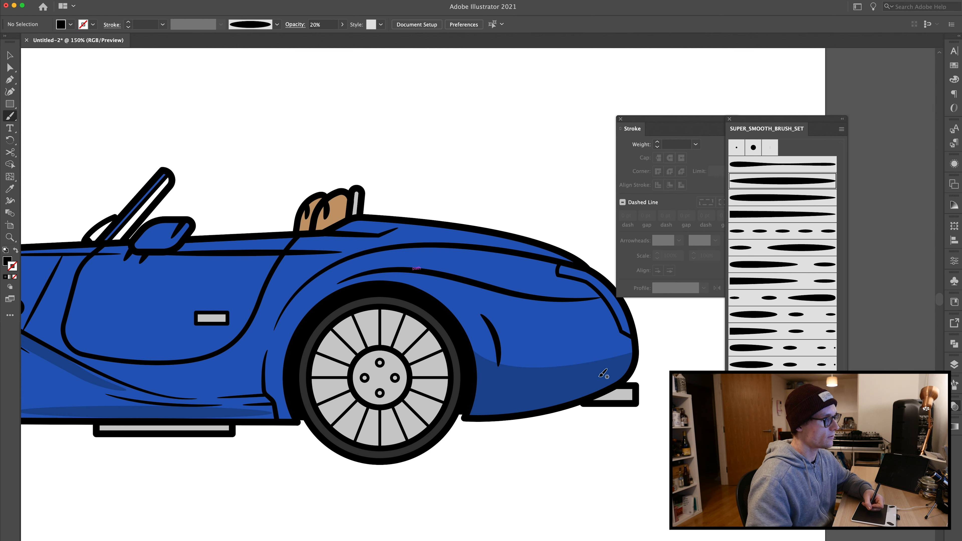
pyautogui.hotkey('shift', 'x')
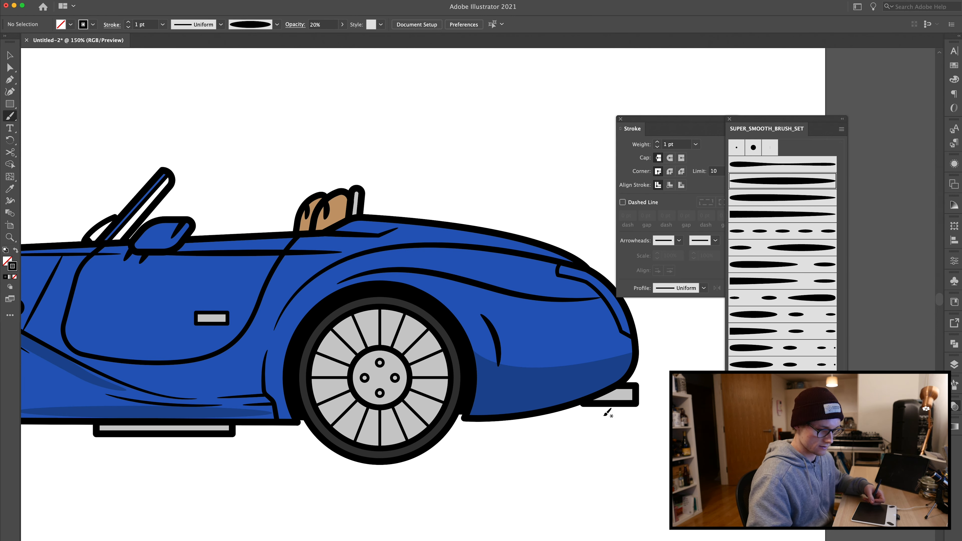
pyautogui.moveTo(500, 392); pyautogui.dragTo(461, 408)
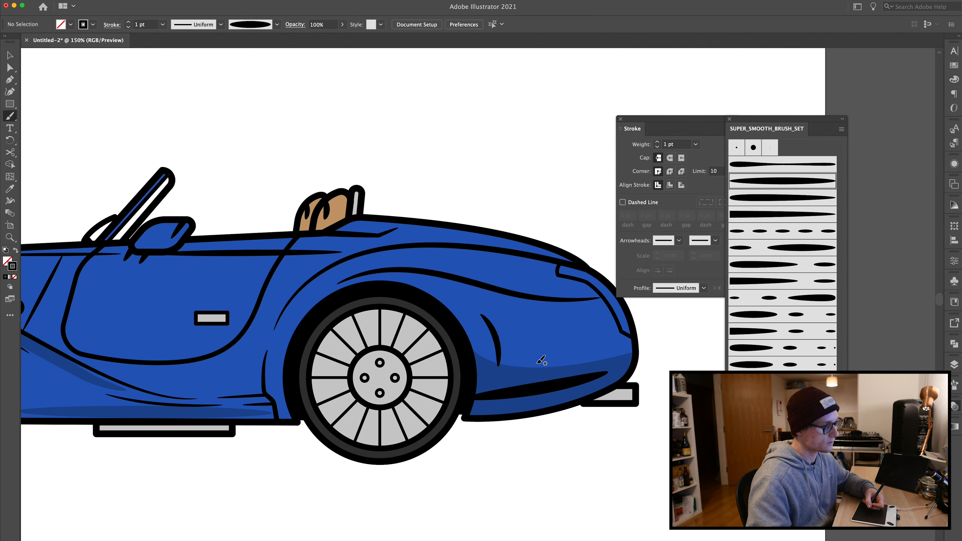
# Step: Stretch the new fender brush stroke slightly taller from its left end
pyautogui.press('v')
pyautogui.click(479, 384)
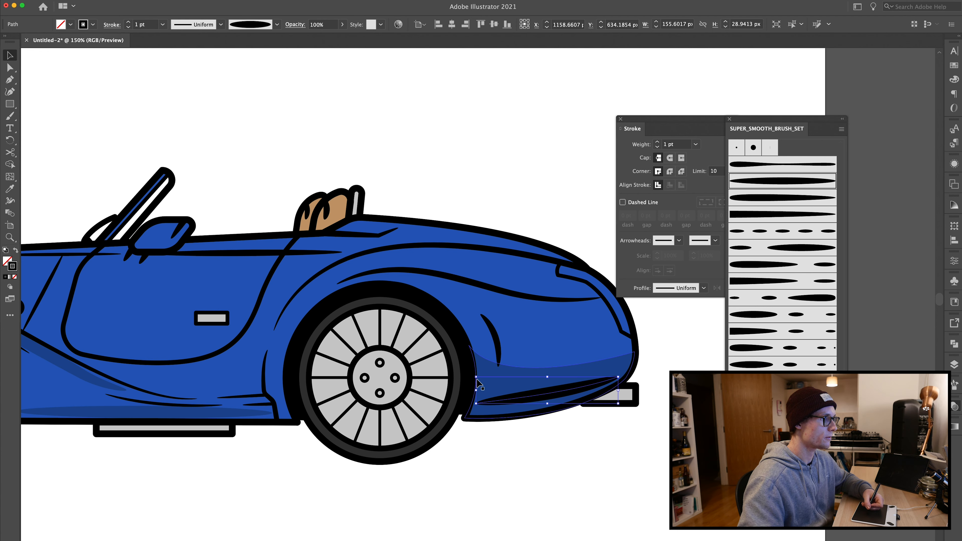
pyautogui.moveTo(474, 374); pyautogui.dragTo(474, 379)
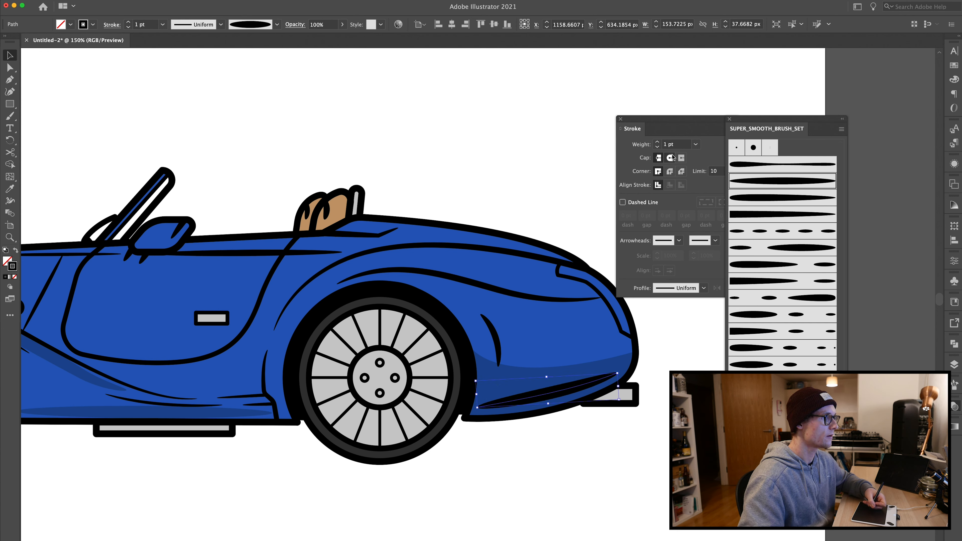
# Step: Set the fender brush stroke's weight to 2 pt and its opacity to 20%
pyautogui.click(657, 143)
pyautogui.press('Down')
pyautogui.press('Up')
pyautogui.press('Up')
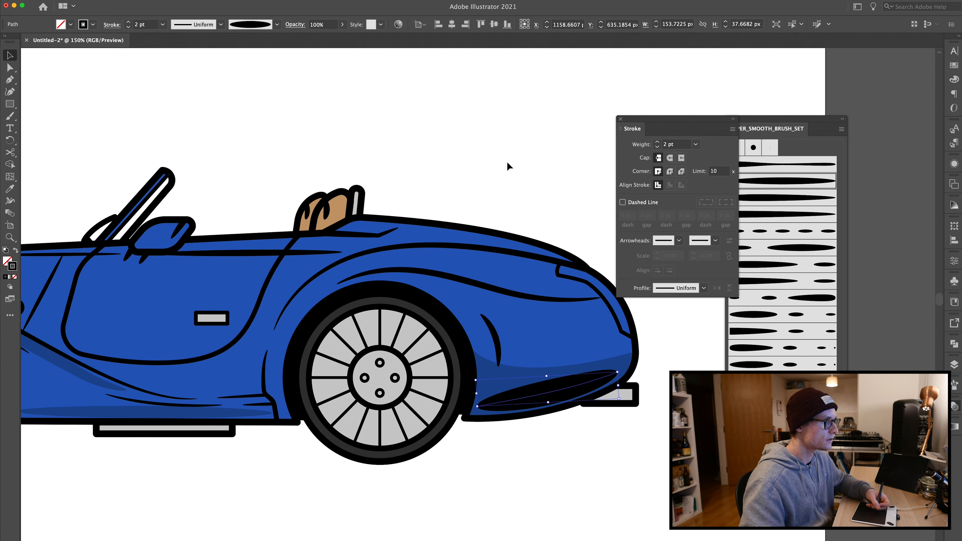
pyautogui.press('Up')
pyautogui.press('Up')
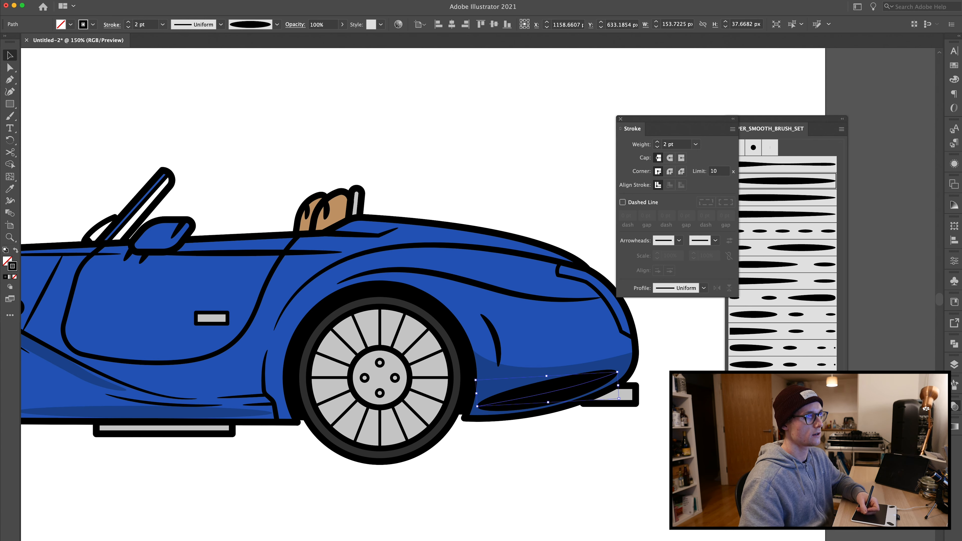
pyautogui.press('2')
pyautogui.press('super+shift+a')
pyautogui.press('super+minus')
pyautogui.press('super+minus')
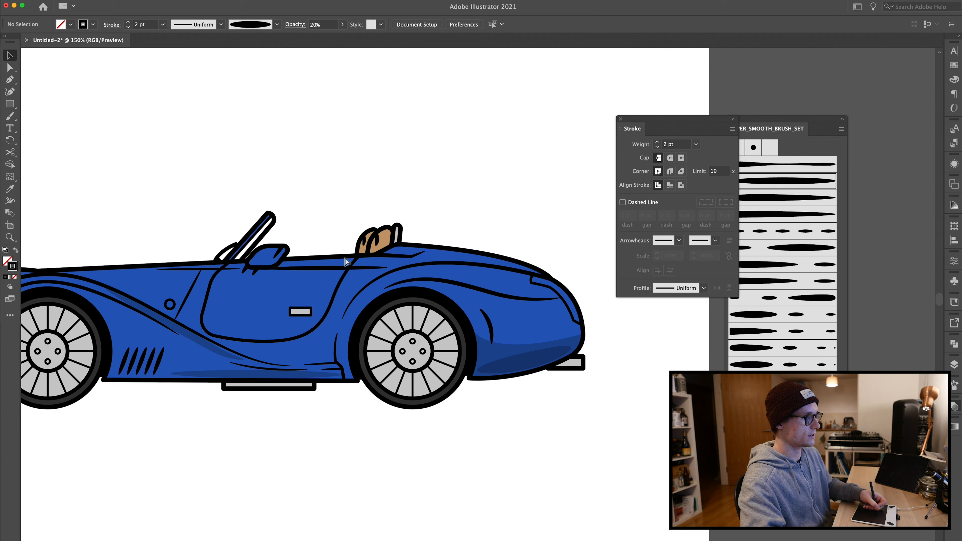
pyautogui.press('super+plus')
pyautogui.press('super+plus')
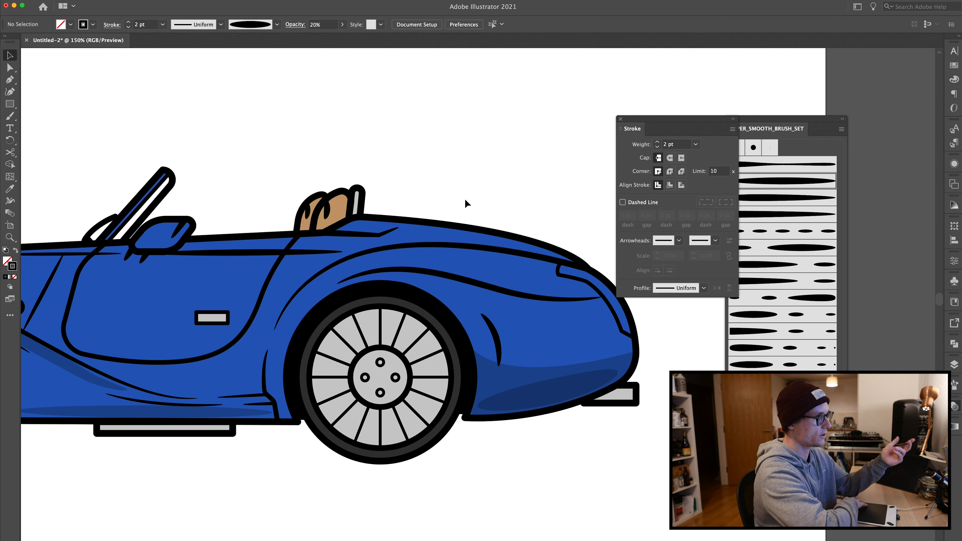
# Step: Draw a shadow shape on the right seat back with the Pen tool and swap it to a black fill
pyautogui.moveTo(216, 261); pyautogui.dragTo(419, 282)
pyautogui.press('p')
pyautogui.moveTo(547, 237); pyautogui.dragTo(535, 262)
pyautogui.click(515, 247)
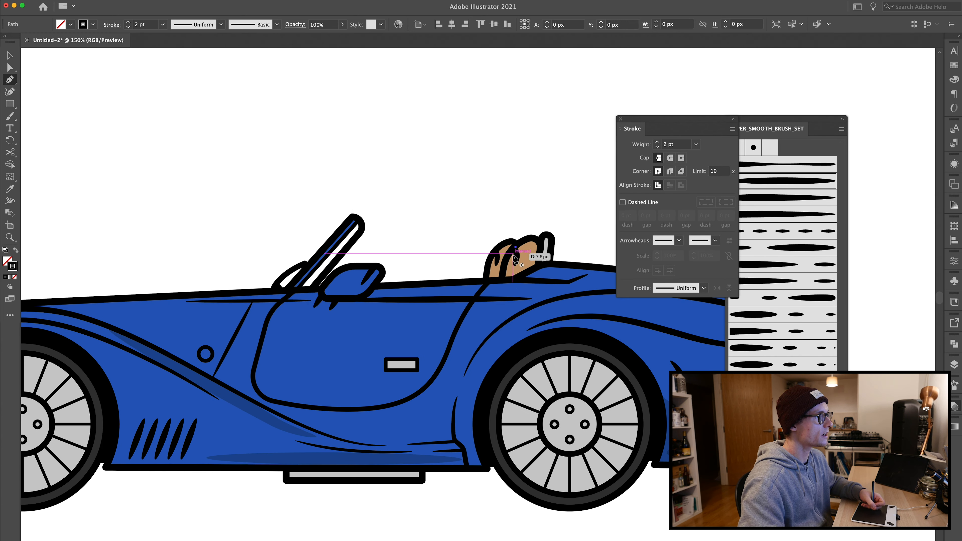
pyautogui.click(514, 279)
pyautogui.click(538, 266)
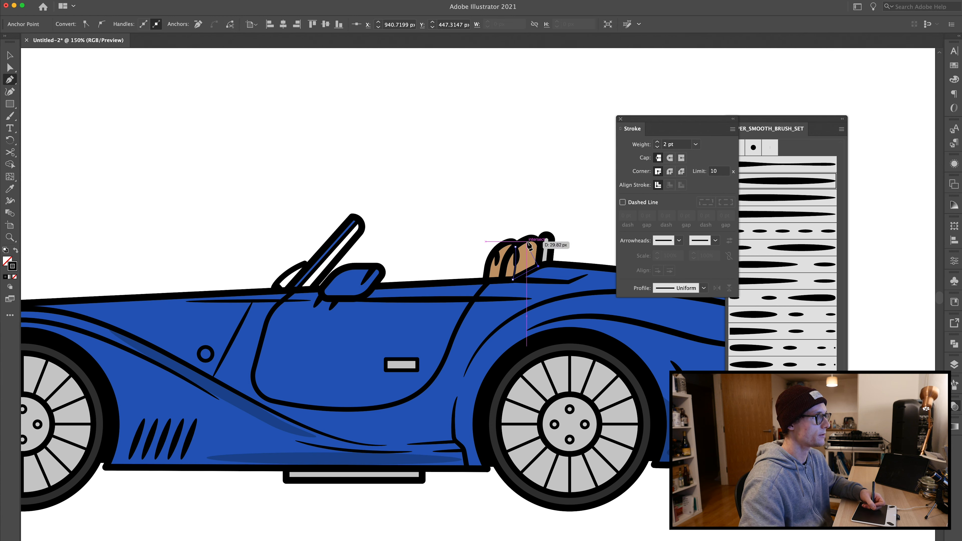
pyautogui.click(540, 244)
pyautogui.moveTo(515, 247); pyautogui.dragTo(499, 269)
pyautogui.hotkey('shift', 'x')
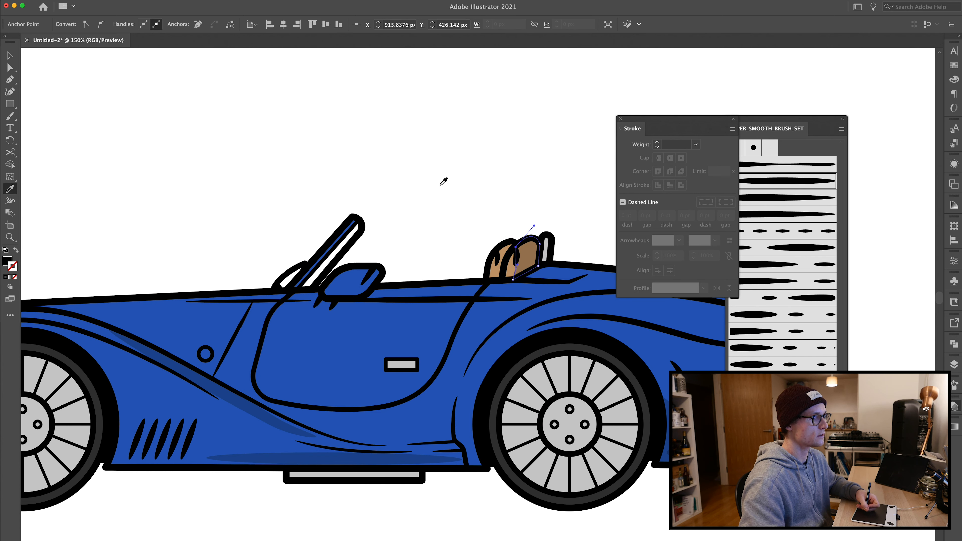
pyautogui.press('v')
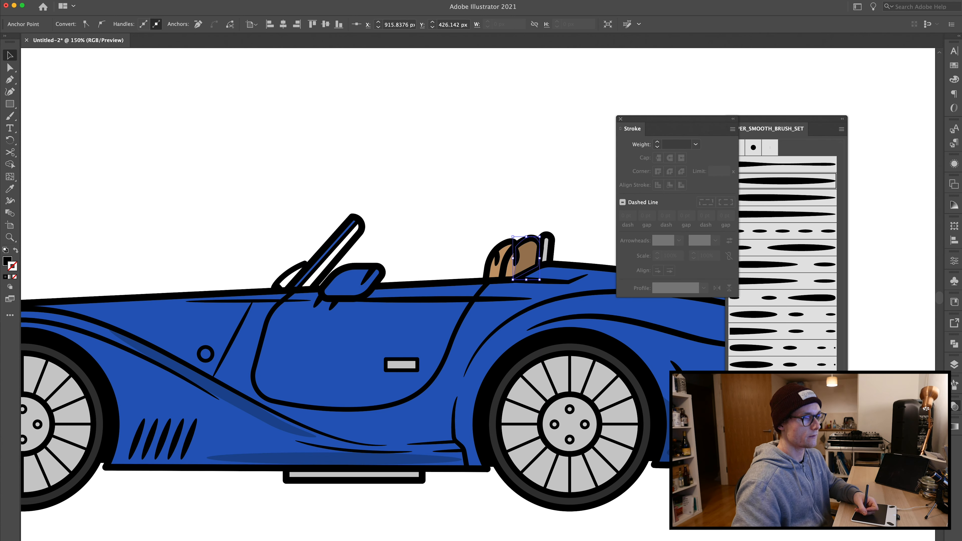
pyautogui.click(475, 170)
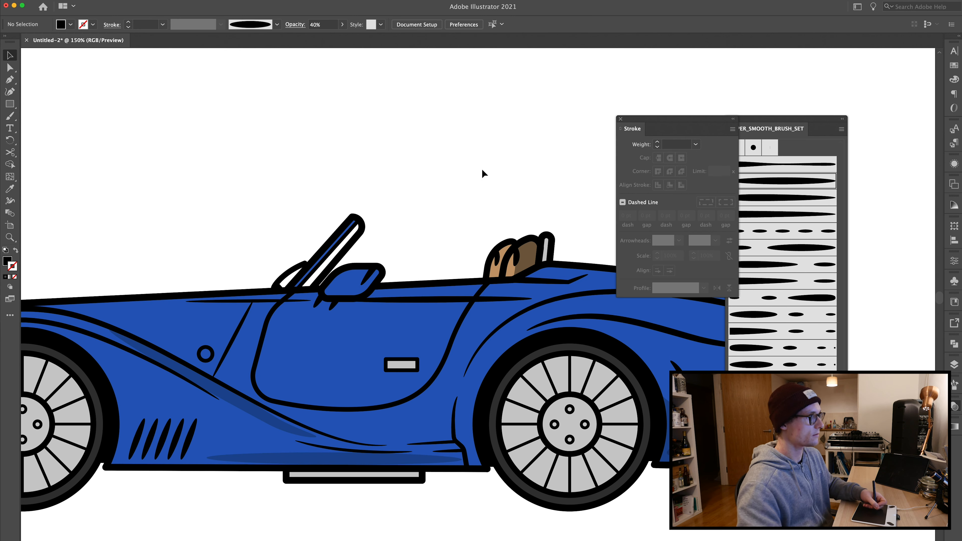
# Step: Draw a matching shadow shape on the left seat back with the Pen tool
pyautogui.press('p')
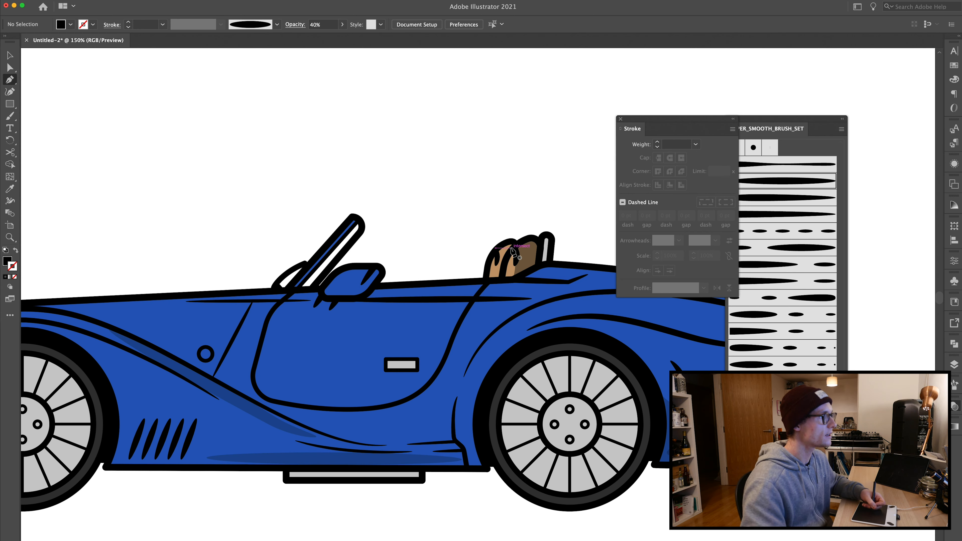
pyautogui.click(497, 248)
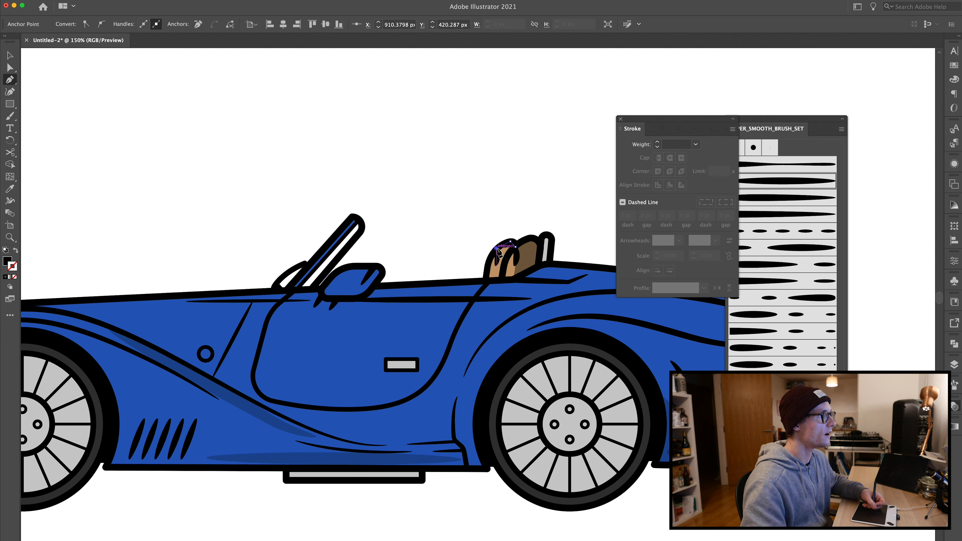
pyautogui.moveTo(490, 264); pyautogui.dragTo(529, 243)
pyautogui.click(487, 279)
pyautogui.click(503, 275)
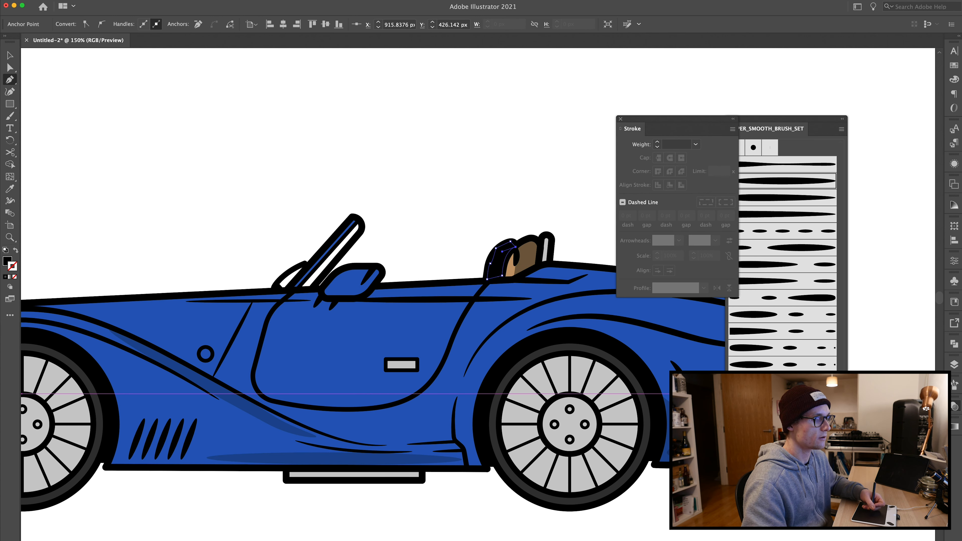
pyautogui.click(451, 156)
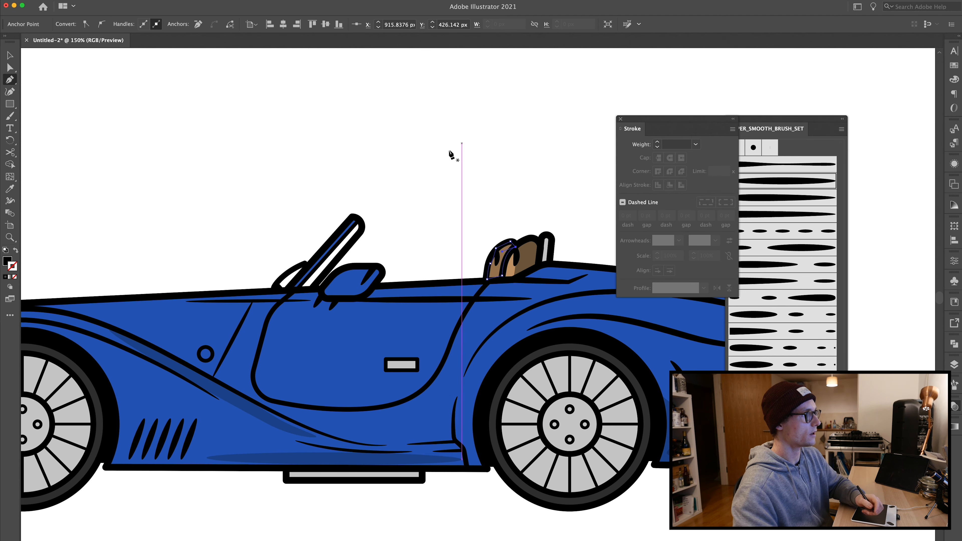
pyautogui.press('super+shift+a')
pyautogui.press('v')
# Step: Draw a shadow shape inside the small quarter window beside the windscreen with the Pen tool
pyautogui.moveTo(307, 224); pyautogui.dragTo(505, 200)
pyautogui.press('p')
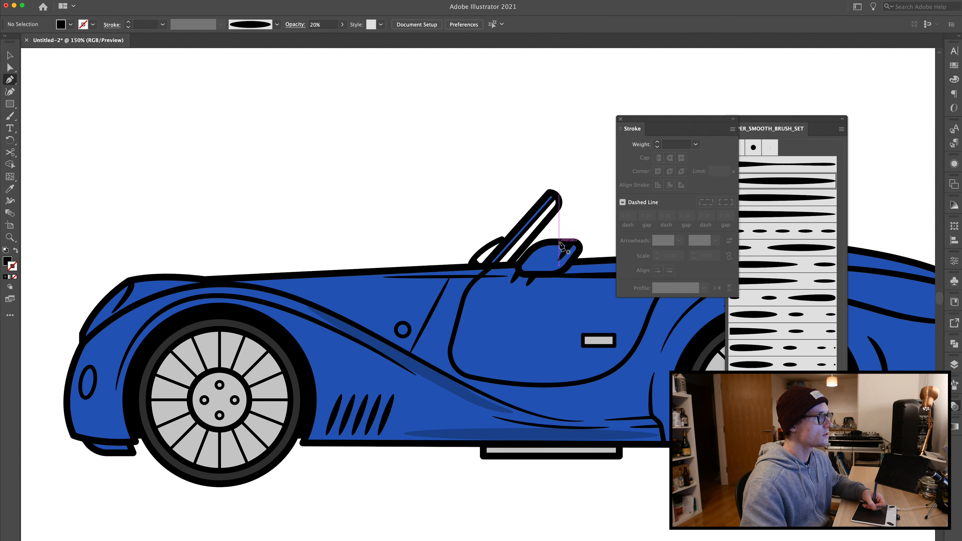
pyautogui.click(559, 242)
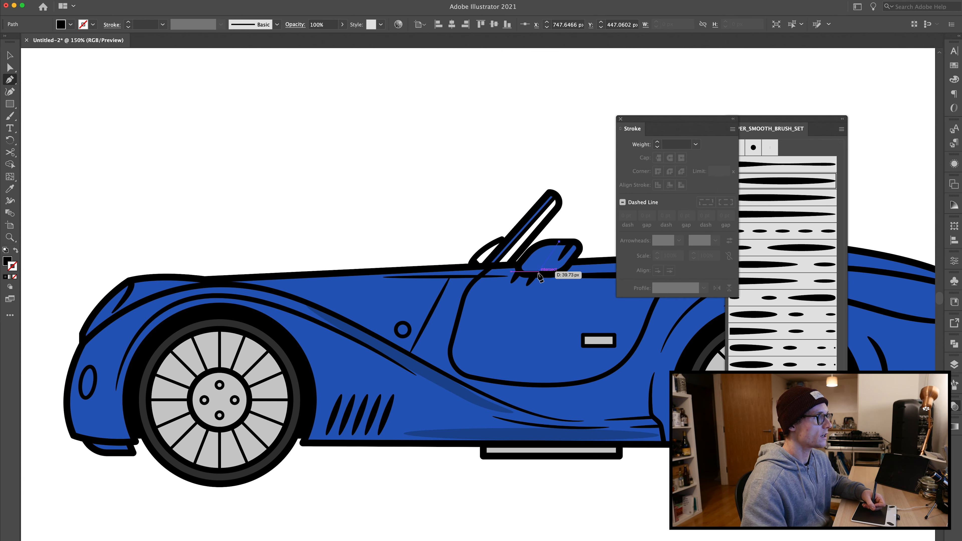
pyautogui.click(538, 271)
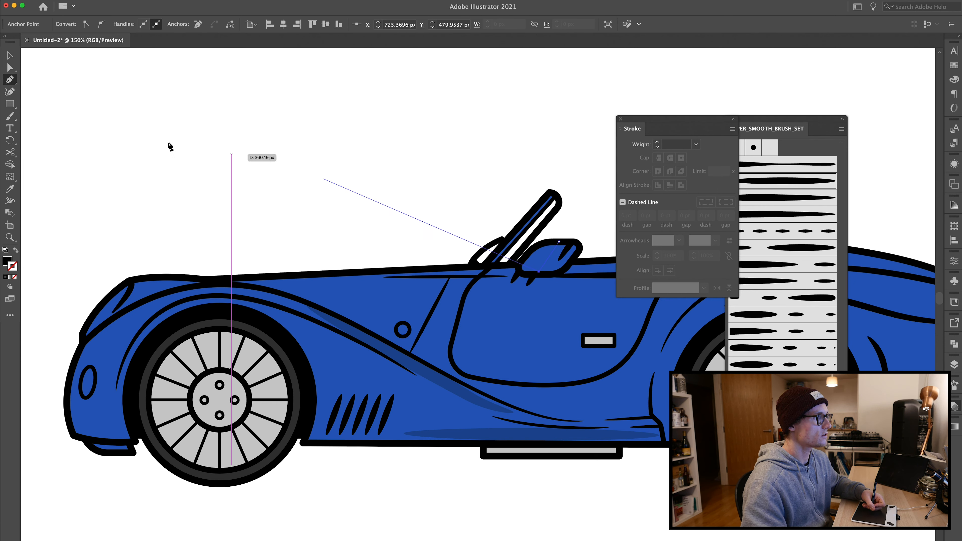
pyautogui.click(558, 272)
pyautogui.click(576, 243)
pyautogui.click(560, 242)
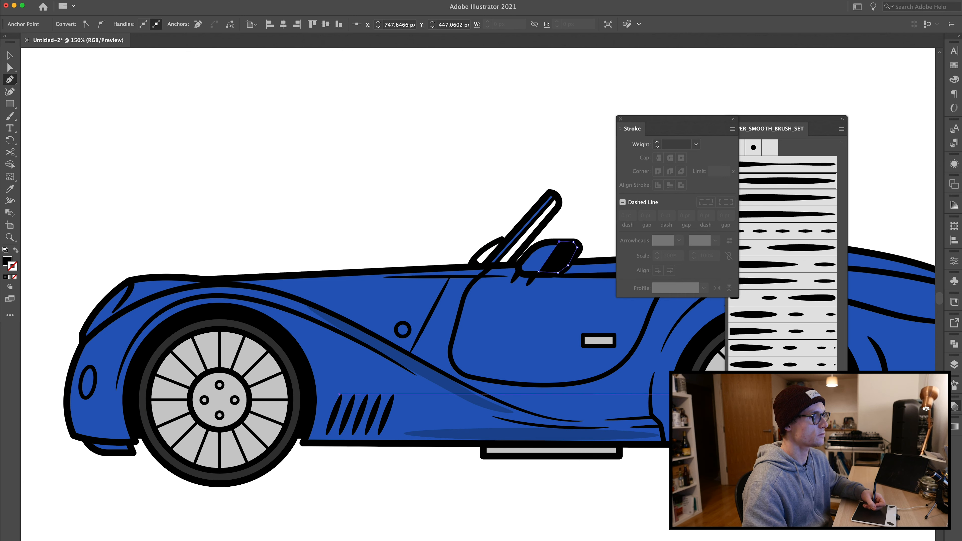
pyautogui.press('Return')
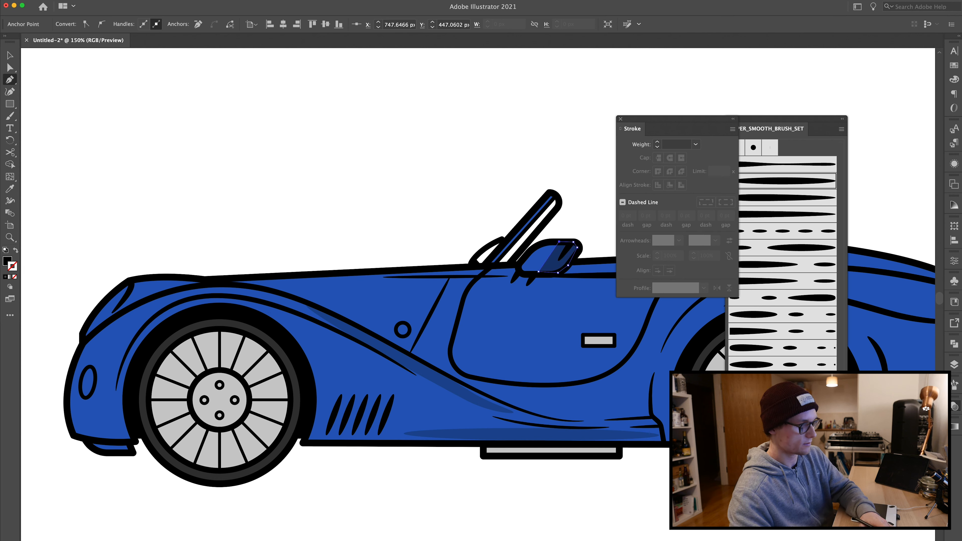
pyautogui.press('v')
pyautogui.click(332, 176)
# Step: Paint a short brush stroke at the front of the hood and set its opacity to 40%
pyautogui.moveTo(234, 215); pyautogui.dragTo(439, 232)
pyautogui.press('b')
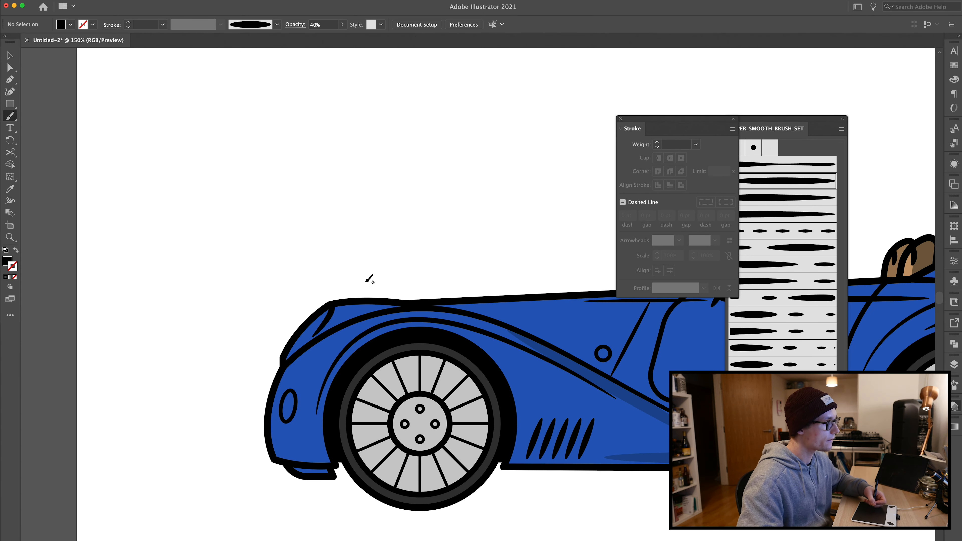
pyautogui.moveTo(372, 307); pyautogui.dragTo(330, 325)
pyautogui.press('v')
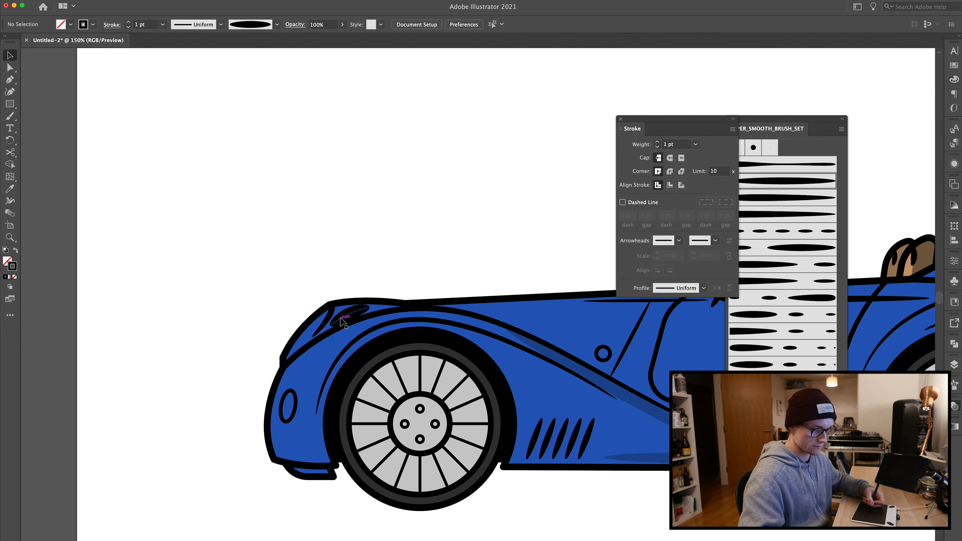
pyautogui.click(330, 318)
pyautogui.click(908, 417)
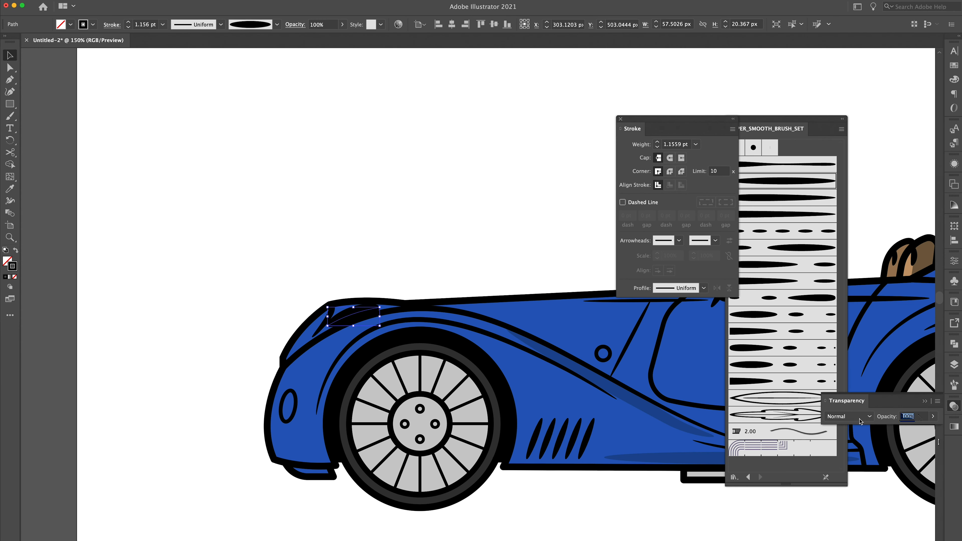
pyautogui.write('40')
pyautogui.press('Return')
# Step: Draw a highlight shape on the front nose with the Pen tool, sample a white fill, and set opacity to 40%
pyautogui.press('p')
pyautogui.click(308, 347)
pyautogui.moveTo(320, 312); pyautogui.dragTo(287, 336)
pyautogui.click(283, 358)
pyautogui.click(283, 366)
pyautogui.press('i')
pyautogui.click(251, 234)
pyautogui.click(908, 416)
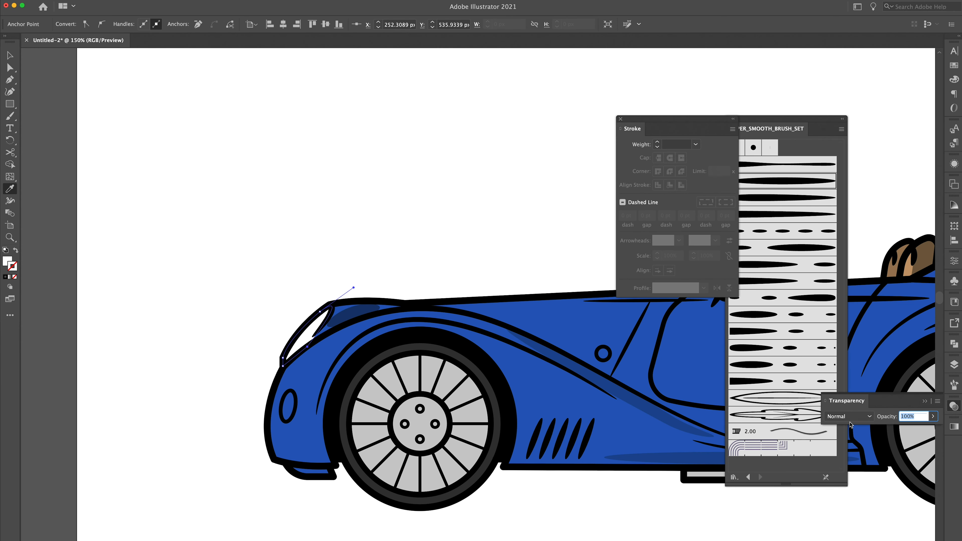
pyautogui.write('40')
pyautogui.press('Return')
# Step: Draw light highlight shapes along the rear end and inside the rear wheel arch with the Pen tool
pyautogui.press('v')
pyautogui.press('a')
pyautogui.press('v')
pyautogui.click(552, 202)
pyautogui.hscroll(18, 552, 202)
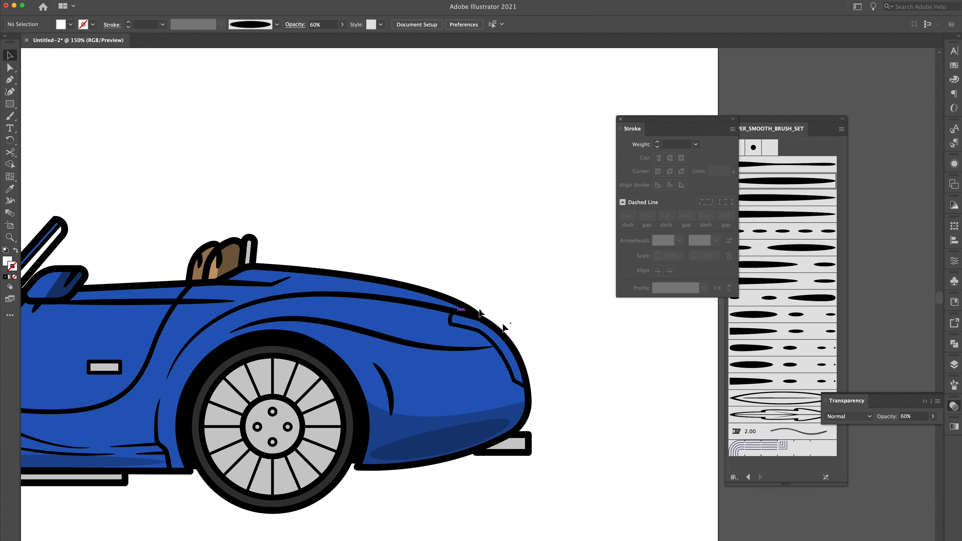
pyautogui.press('p')
pyautogui.click(456, 313)
pyautogui.click(451, 325)
pyautogui.click(479, 331)
pyautogui.moveTo(513, 379); pyautogui.dragTo(525, 411)
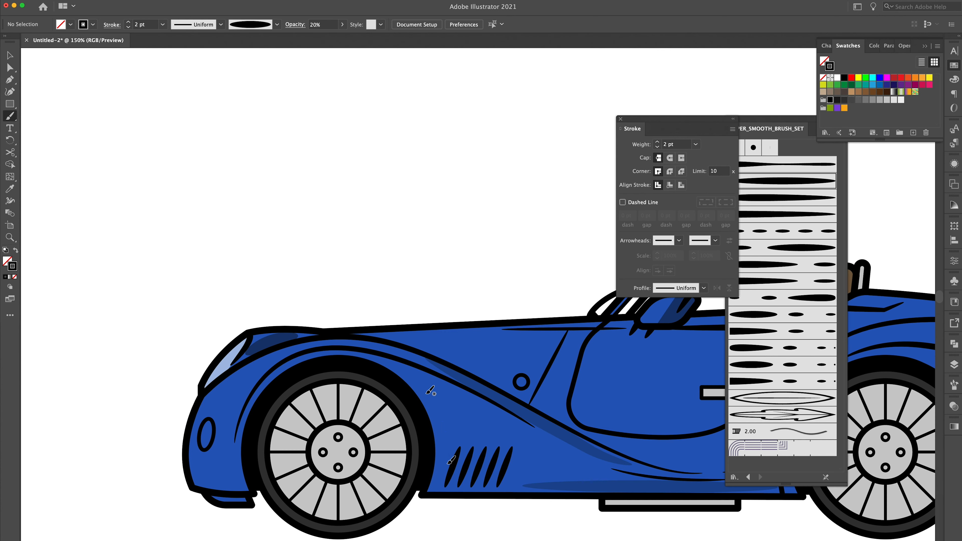
pyautogui.moveTo(426, 393); pyautogui.dragTo(448, 464)
# Step: Draw a shadow shape under the front bumper with the Pen tool and set its opacity to 50%
pyautogui.press('p')
pyautogui.click(245, 495)
pyautogui.click(204, 493)
pyautogui.click(215, 503)
pyautogui.click(252, 505)
pyautogui.click(244, 495)
pyautogui.press('i')
pyautogui.click(954, 406)
pyautogui.click(887, 417)
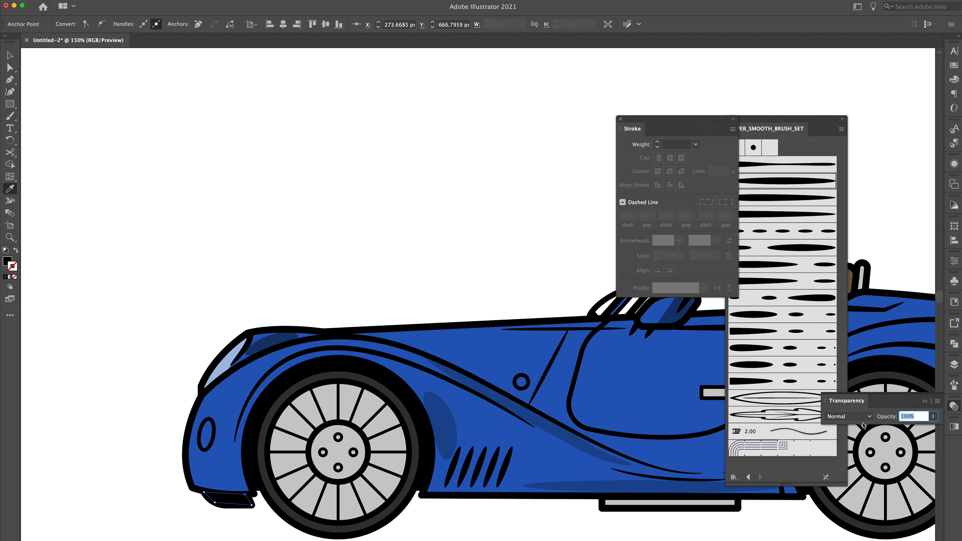
pyautogui.write('50')
pyautogui.press('Return')
# Step: Draw an ellipse near the headlight and give it a sampled colour with the Eyedropper
pyautogui.press('v')
pyautogui.press('l')
pyautogui.moveTo(200, 418); pyautogui.dragTo(216, 452)
pyautogui.press('v')
pyautogui.press('i')
pyautogui.click(216, 373)
pyautogui.press('v')
pyautogui.click(190, 316)
# Step: Paint a stroke on the lower door, apply a brush from the brush library, and set its opacity to 10%
pyautogui.press('super+minus')
pyautogui.press('super+minus')
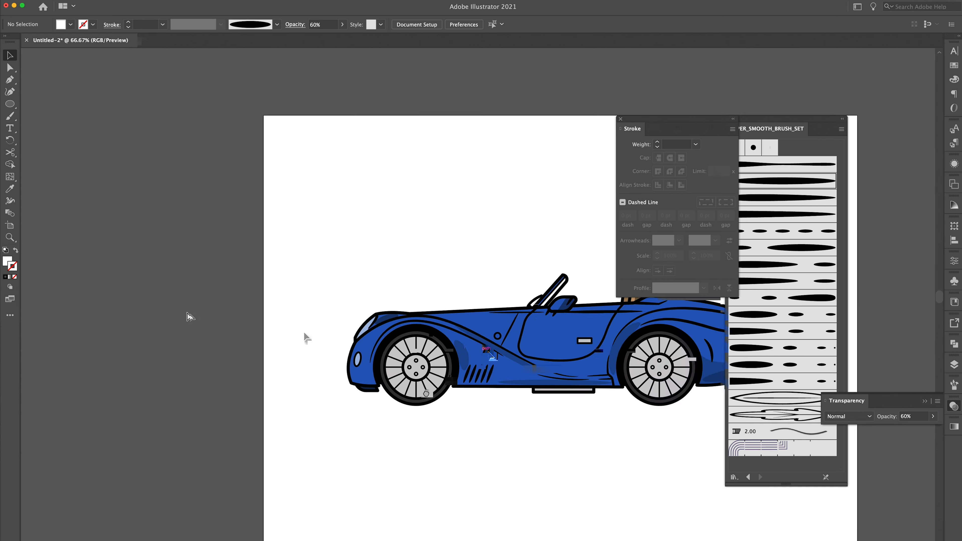
pyautogui.press('super+equal')
pyautogui.press('super+equal')
pyautogui.press('b')
pyautogui.moveTo(476, 481)
pyautogui.mouseDown()
pyautogui.moveTo(390, 486)
pyautogui.moveTo(498, 487)
pyautogui.mouseUp()
pyautogui.press('v')
pyautogui.click(433, 484)
pyautogui.moveTo(421, 487); pyautogui.dragTo(422, 491)
pyautogui.click(128, 22)
pyautogui.click(954, 65)
pyautogui.click(845, 78)
pyautogui.click(954, 406)
pyautogui.click(887, 417)
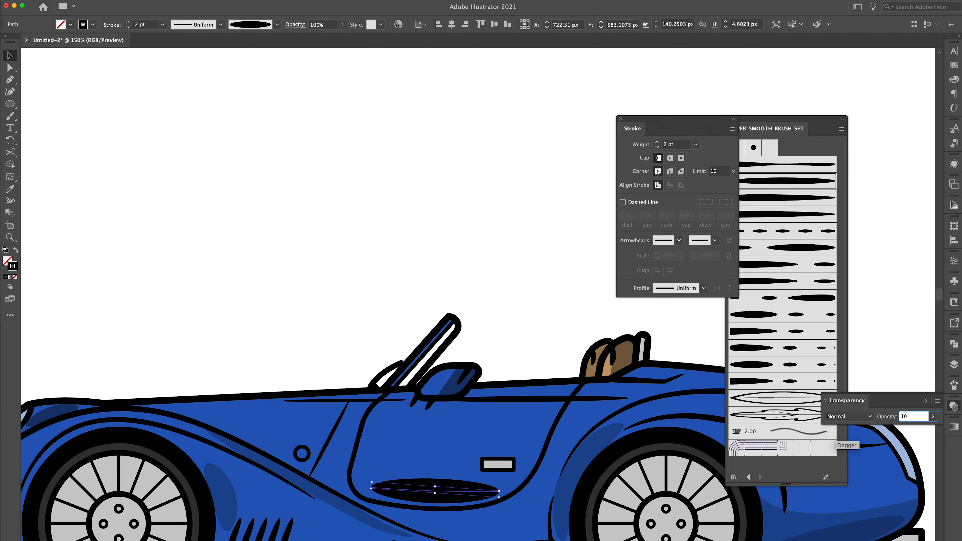
pyautogui.write('10')
pyautogui.press('Return')
# Step: Adjust a shadow stroke beside the rear wheel arch and set its opacity to 20%
pyautogui.click(304, 312)
pyautogui.press('super+minus')
pyautogui.press('super+equal')
pyautogui.moveTo(628, 358); pyautogui.dragTo(490, 319)
pyautogui.moveTo(540, 396); pyautogui.dragTo(565, 436)
pyautogui.click(128, 26)
pyautogui.click(887, 417)
pyautogui.write('20')
# Step: Draw a rectangle over the side step and fill it with a colour sampled by the Eyedropper
pyautogui.press('super+minus')
pyautogui.moveTo(287, 269); pyautogui.dragTo(461, 275)
pyautogui.press('super+equal')
pyautogui.moveTo(355, 401); pyautogui.dragTo(416, 318)
pyautogui.press('m')
pyautogui.moveTo(360, 464); pyautogui.dragTo(497, 475)
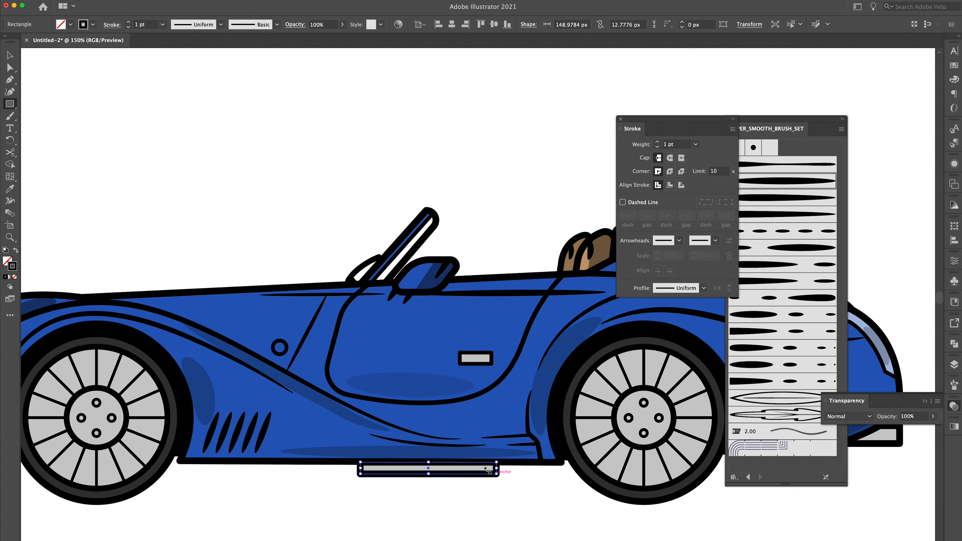
pyautogui.press('i')
pyautogui.moveTo(554, 387); pyautogui.dragTo(105, 384)
pyautogui.moveTo(553, 437)
pyautogui.mouseDown()
pyautogui.moveTo(602, 420)
pyautogui.moveTo(556, 426)
pyautogui.mouseUp()
pyautogui.press('a')
pyautogui.press('i')
pyautogui.click(130, 461)
# Step: Open the Layers panel to review the artwork
pyautogui.press('v')
pyautogui.moveTo(251, 431); pyautogui.dragTo(449, 436)
pyautogui.press('super+minus')
pyautogui.moveTo(331, 369); pyautogui.dragTo(326, 413)
pyautogui.click(954, 365)
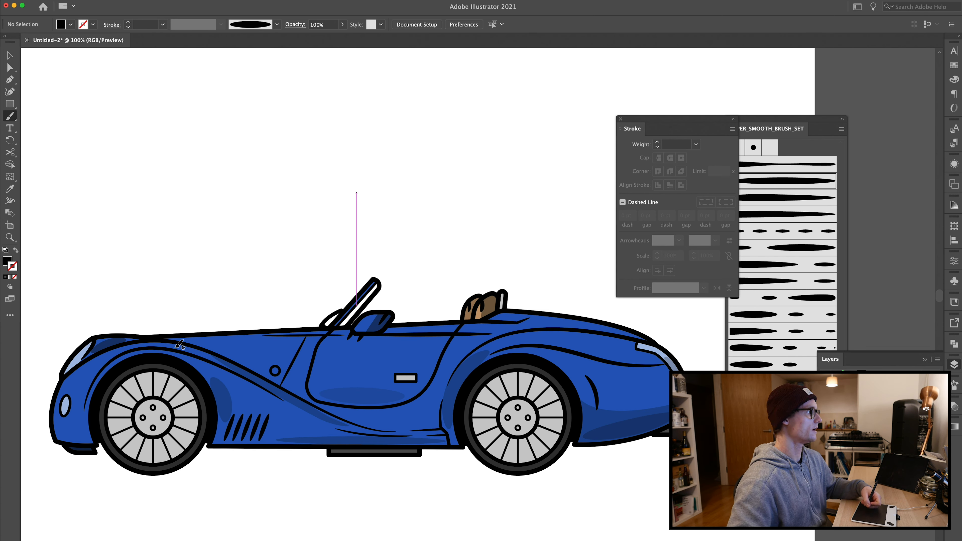
pyautogui.moveTo(251, 289); pyautogui.dragTo(329, 282)
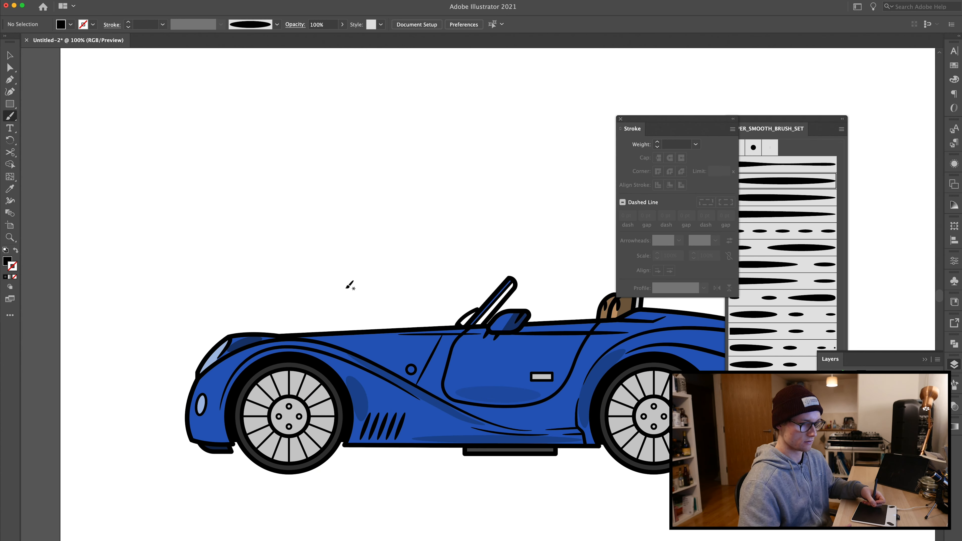
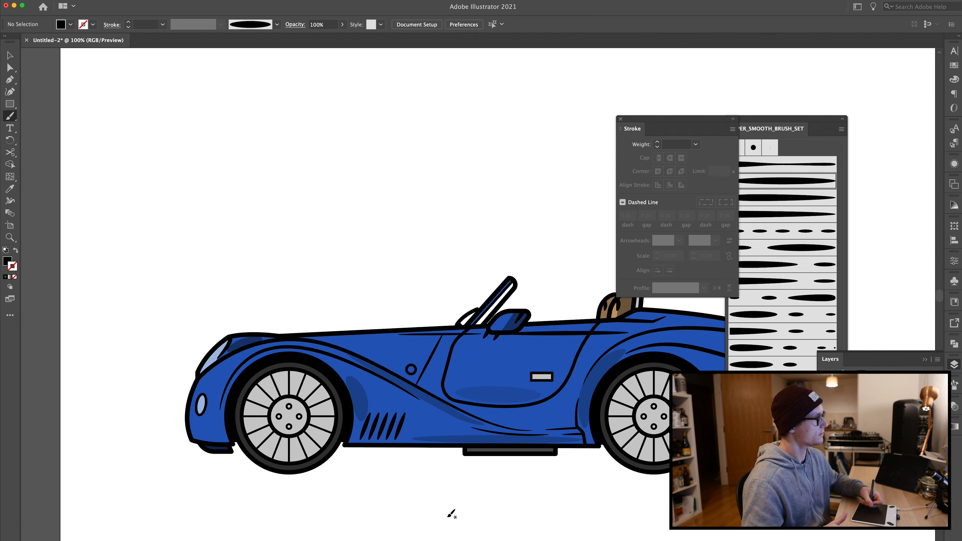
# Step: Paint a highlight stroke along the car's upper body line ahead of the windscreen and nudge it up and left
pyautogui.moveTo(452, 334)
pyautogui.mouseDown()
pyautogui.moveTo(343, 345)
pyautogui.moveTo(331, 312)
pyautogui.mouseUp()
pyautogui.press('v')
pyautogui.click(338, 338)
pyautogui.press('Up')
pyautogui.press('Up')
pyautogui.press('Up')
pyautogui.press('Up')
pyautogui.press('Up')
pyautogui.press('Up')
pyautogui.press('Up')
pyautogui.press('Up')
pyautogui.press('Up')
pyautogui.press('Left')
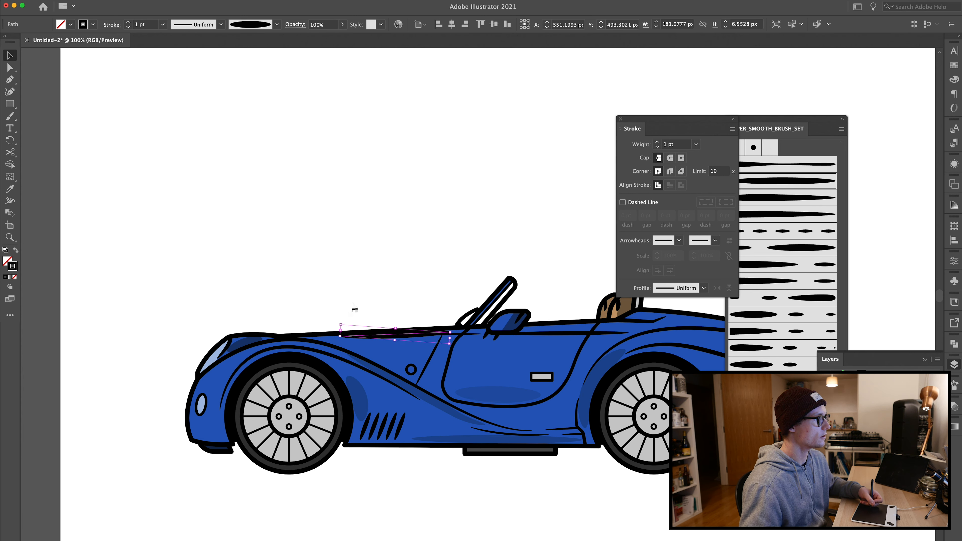
# Step: Colour the upper-body highlight stroke white, nudge it up, and set its opacity to 70%
pyautogui.click(954, 65)
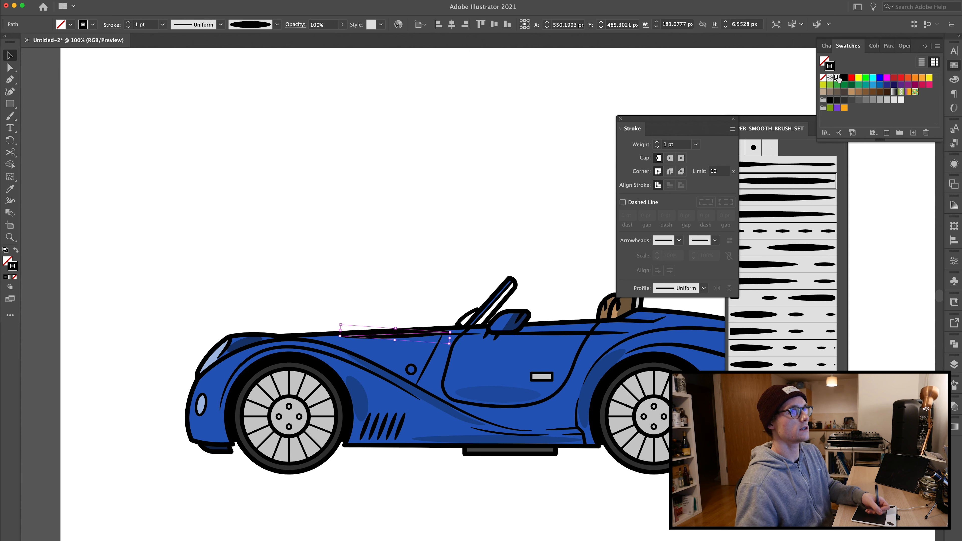
pyautogui.click(837, 78)
pyautogui.press('Up')
pyautogui.press('Up')
pyautogui.click(240, 235)
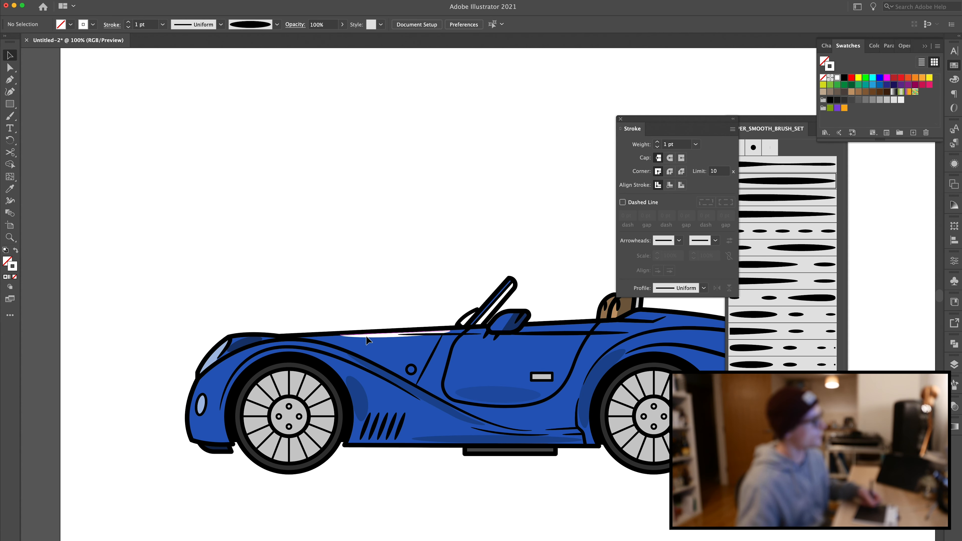
pyautogui.click(365, 335)
pyautogui.click(322, 24)
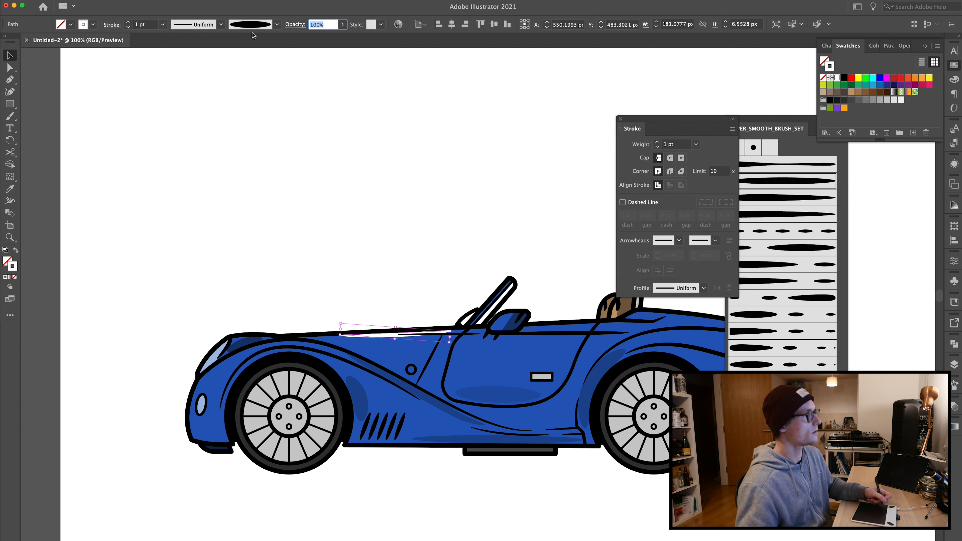
pyautogui.write('70')
pyautogui.press('Return')
pyautogui.click(215, 230)
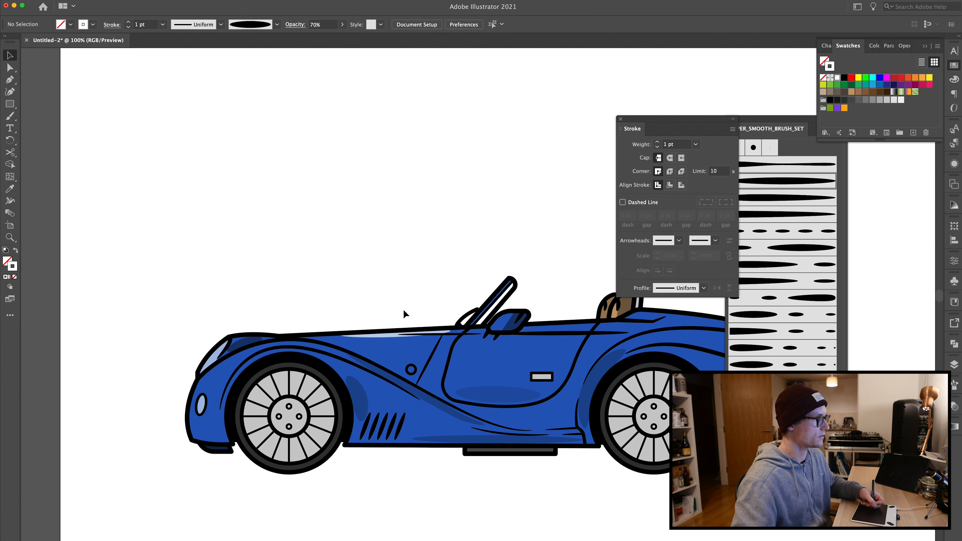
# Step: Paint a small highlight stroke at the front of the car near the headlight and set its opacity to 100%
pyautogui.press('b')
pyautogui.moveTo(269, 352)
pyautogui.mouseDown()
pyautogui.moveTo(229, 382)
pyautogui.moveTo(247, 368)
pyautogui.mouseUp()
pyautogui.press('v')
pyautogui.click(244, 305)
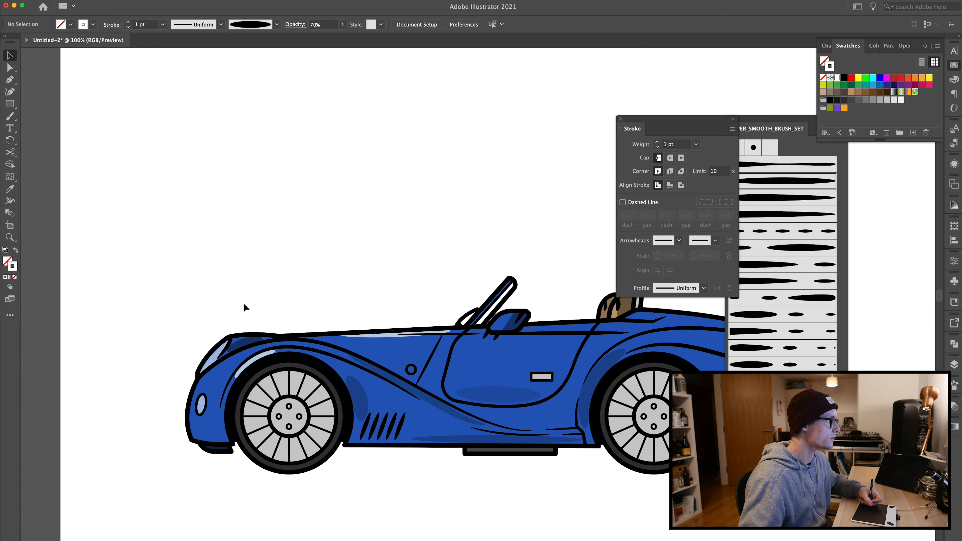
pyautogui.press('b')
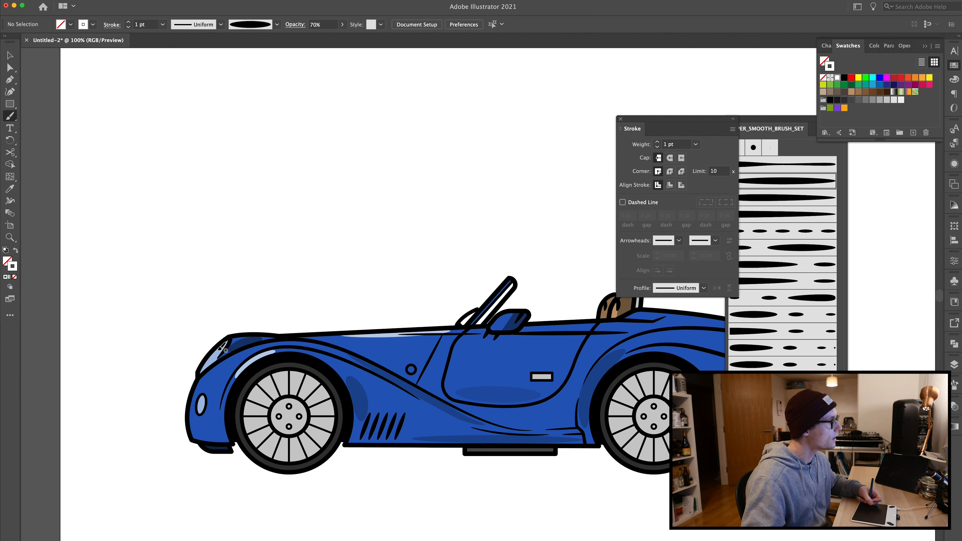
pyautogui.press('v')
pyautogui.click(215, 356)
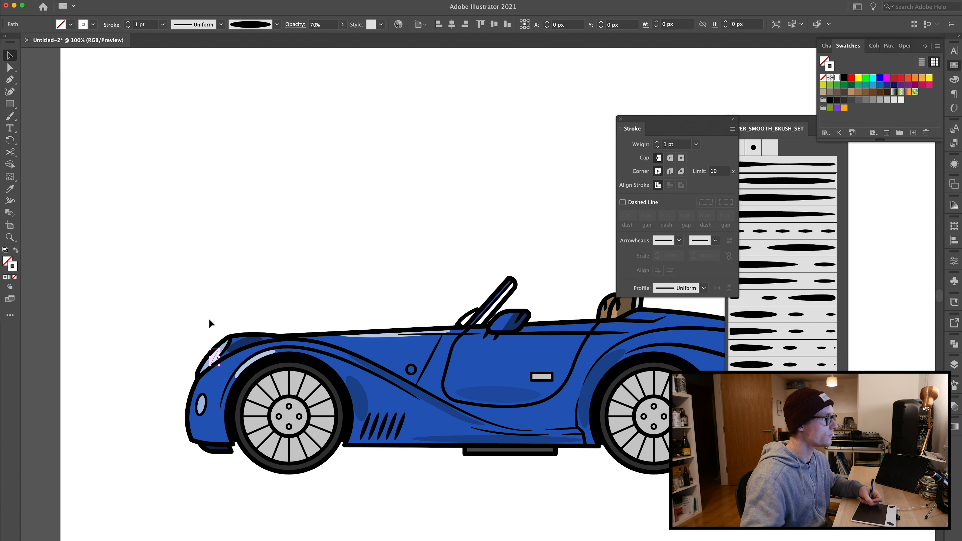
pyautogui.moveTo(324, 25); pyautogui.dragTo(305, 31)
pyautogui.press('super+a')
pyautogui.write('100')
pyautogui.press('Return')
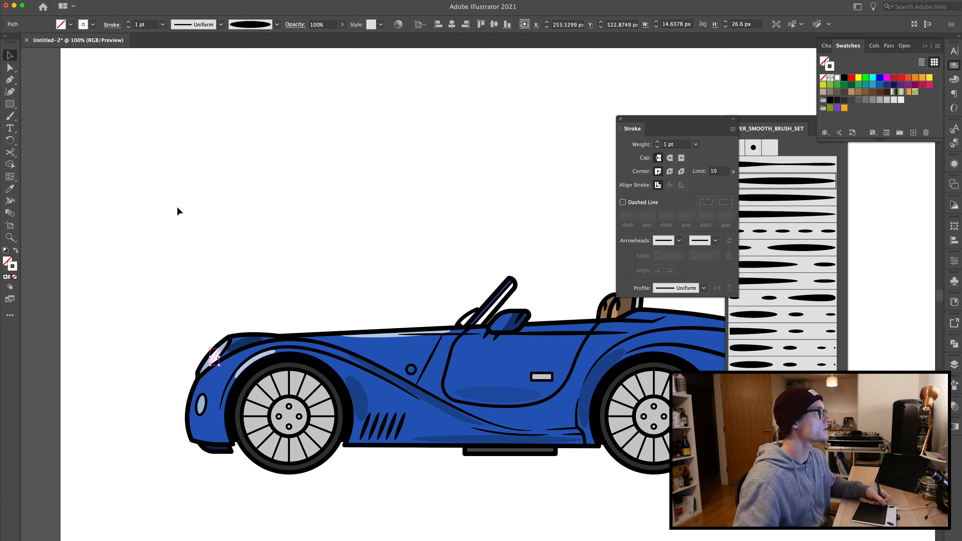
pyautogui.click(181, 232)
pyautogui.click(216, 356)
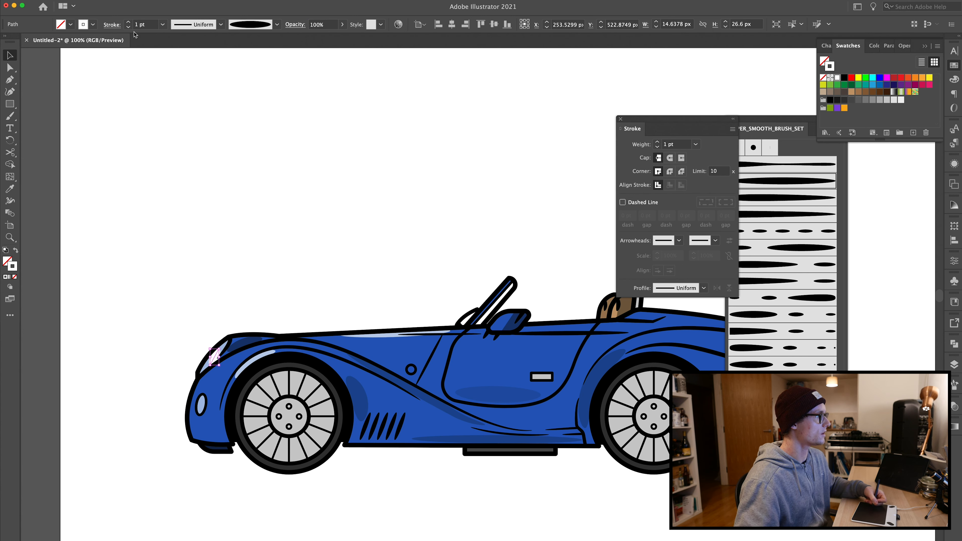
pyautogui.click(155, 203)
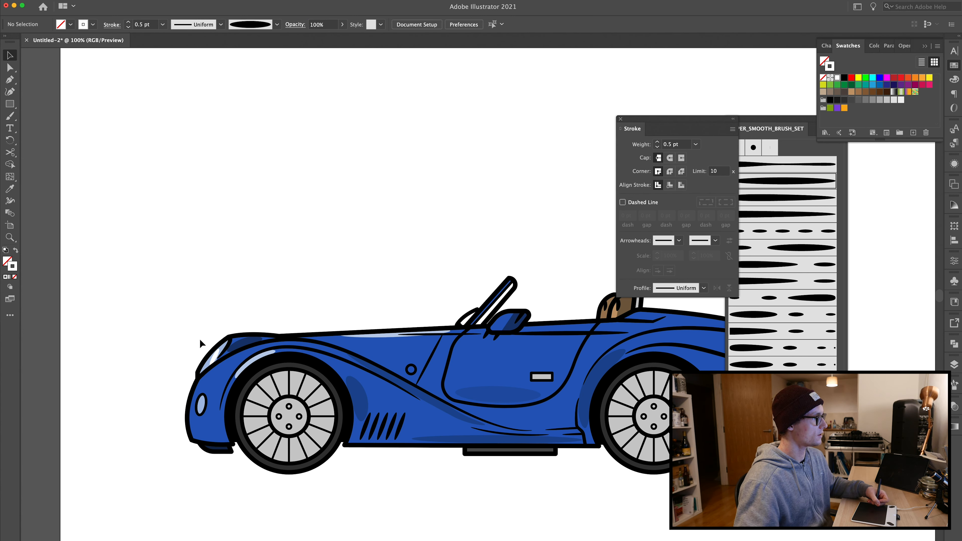
# Step: Paint a short highlight stroke on the windscreen
pyautogui.press('p')
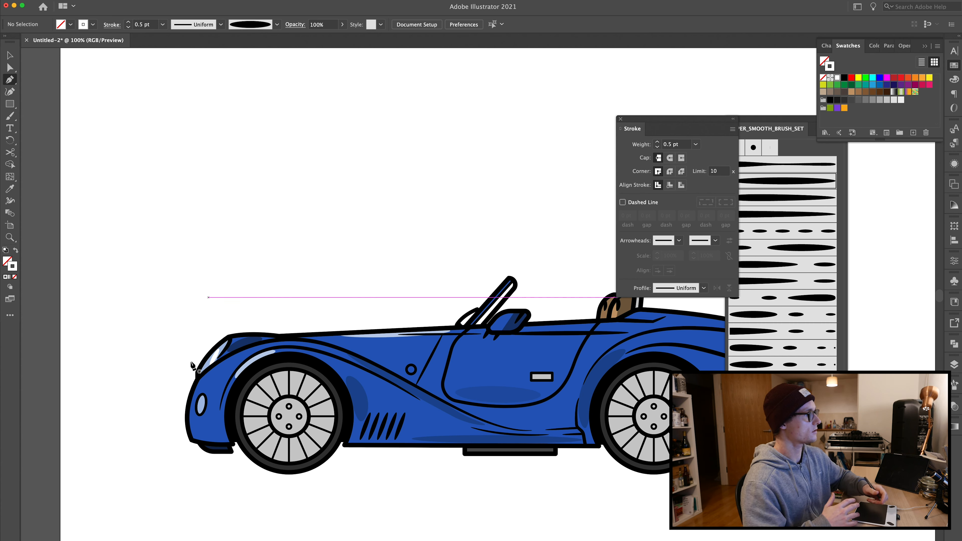
pyautogui.press('b')
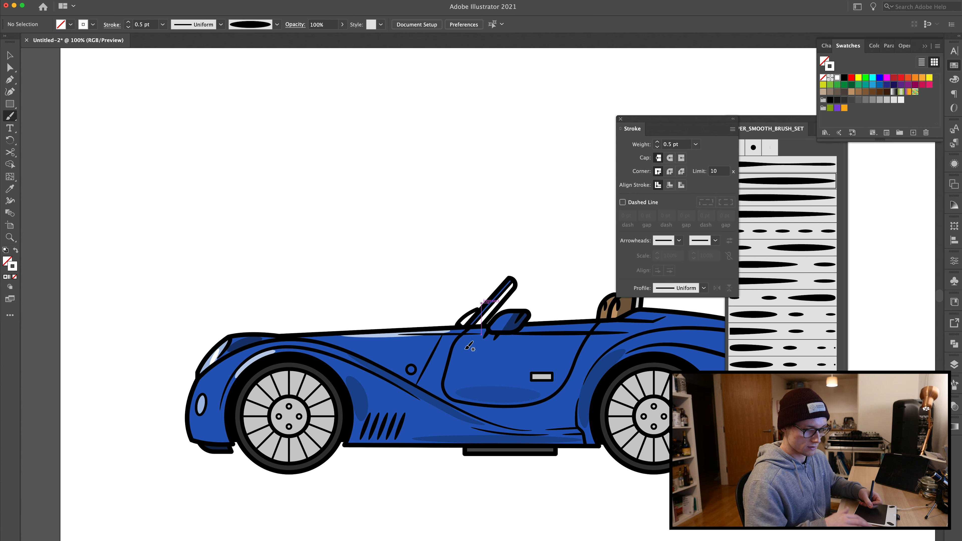
pyautogui.moveTo(506, 312); pyautogui.dragTo(496, 324)
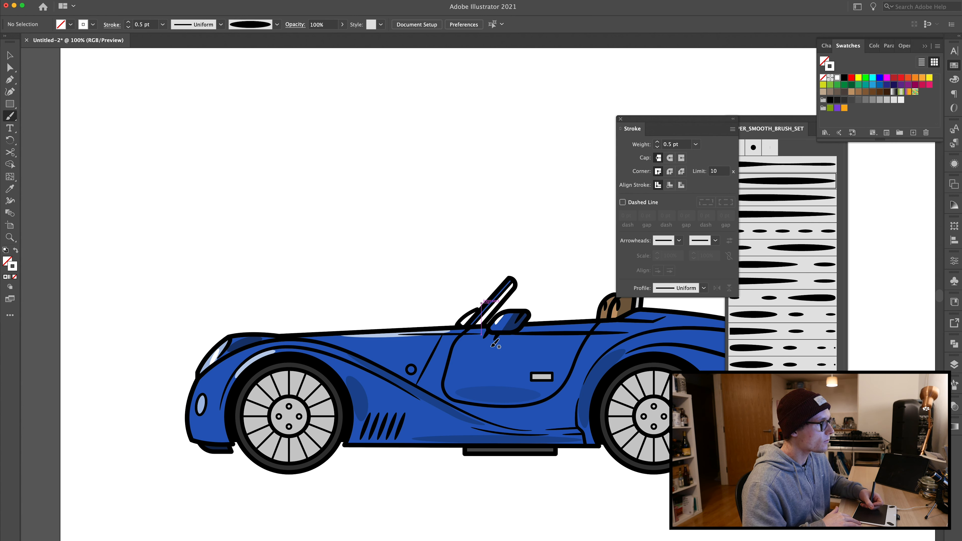
pyautogui.press('v')
pyautogui.click(501, 322)
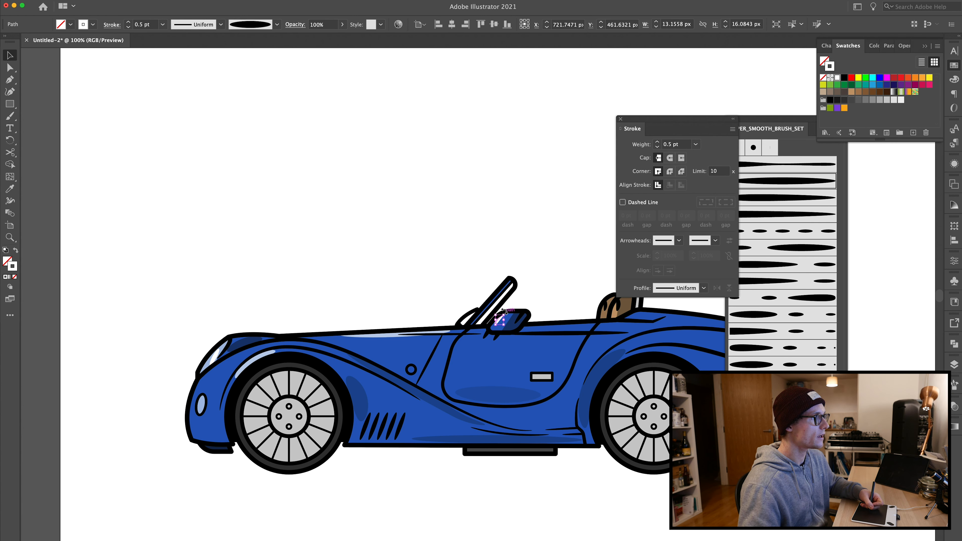
pyautogui.click(424, 253)
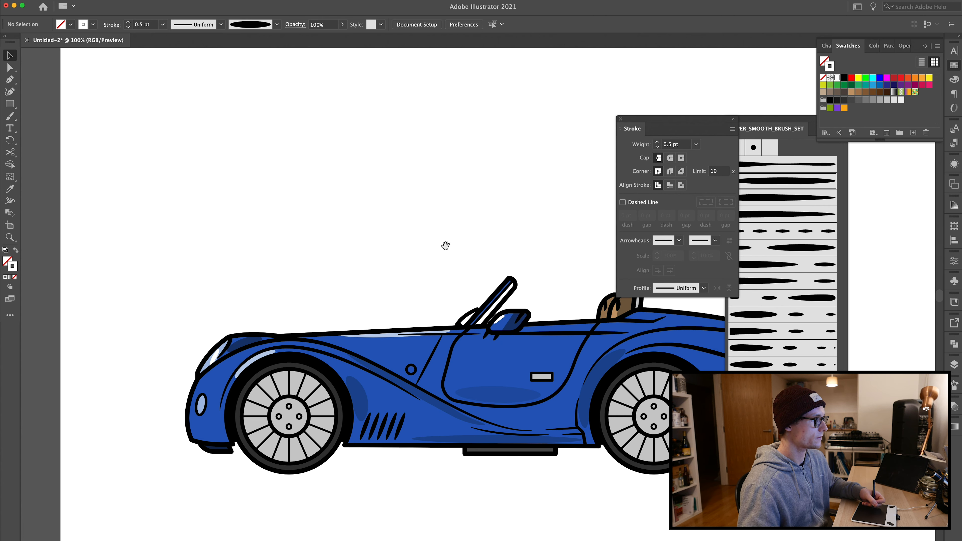
# Step: Set the hood highlight stroke's weight to 0.75 pt and its opacity to 40%
pyautogui.moveTo(445, 245); pyautogui.dragTo(265, 241)
pyautogui.press('b')
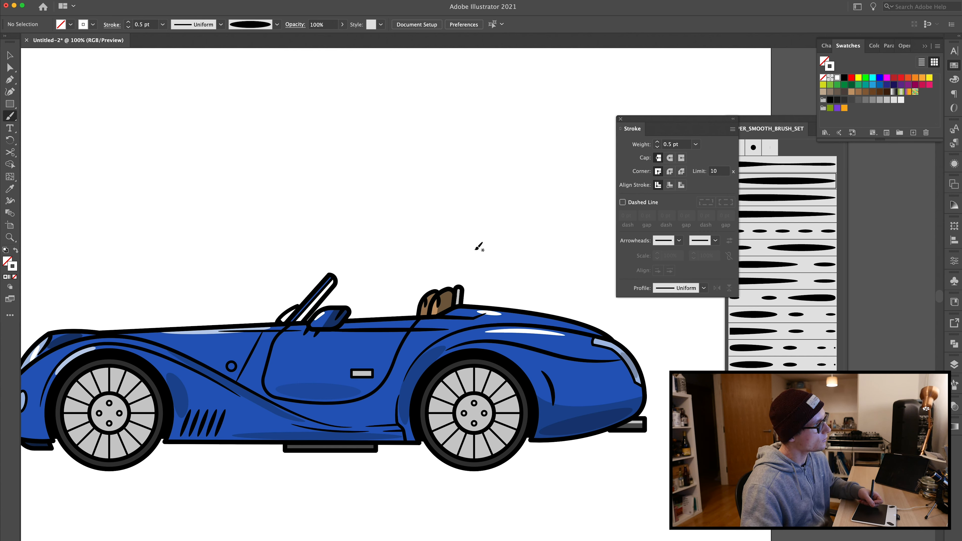
pyautogui.press('v')
pyautogui.click(512, 331)
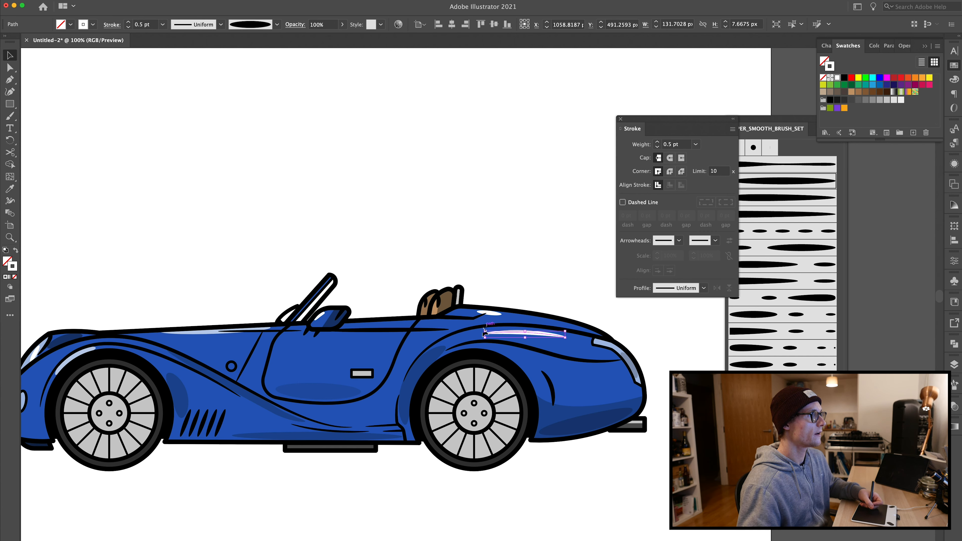
pyautogui.click(657, 142)
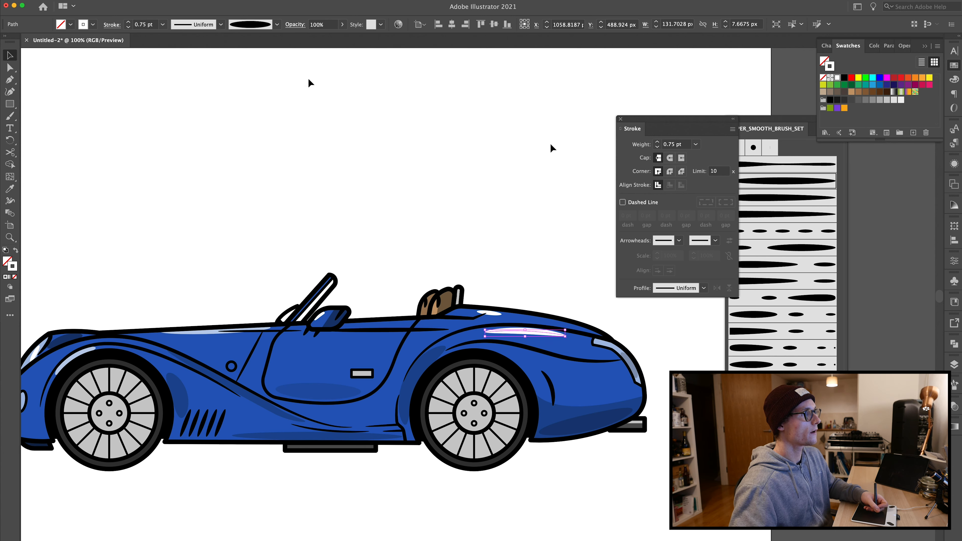
pyautogui.click(322, 24)
pyautogui.write('40')
pyautogui.press('Return')
# Step: Set the rear deck highlight stroke's opacity to 20%
pyautogui.click(495, 307)
pyautogui.click(491, 314)
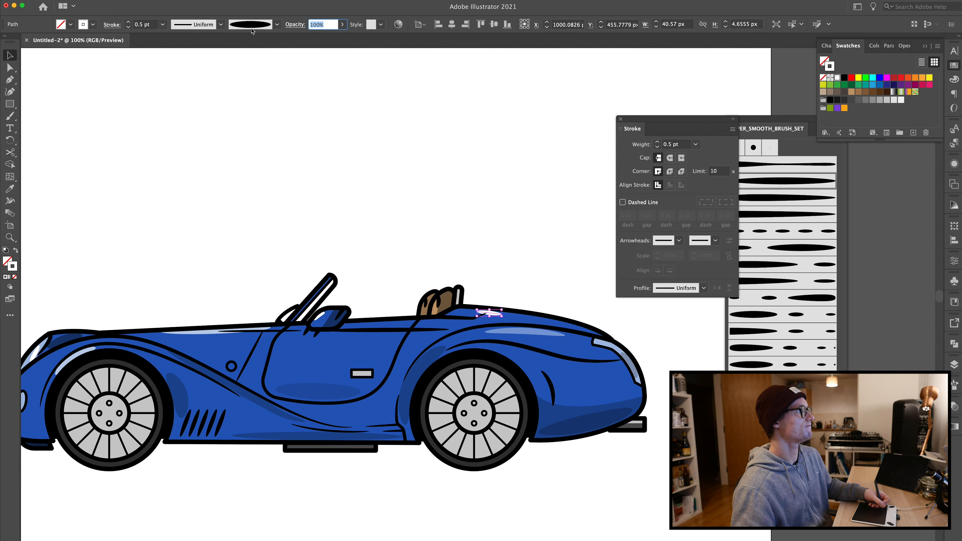
pyautogui.write('20')
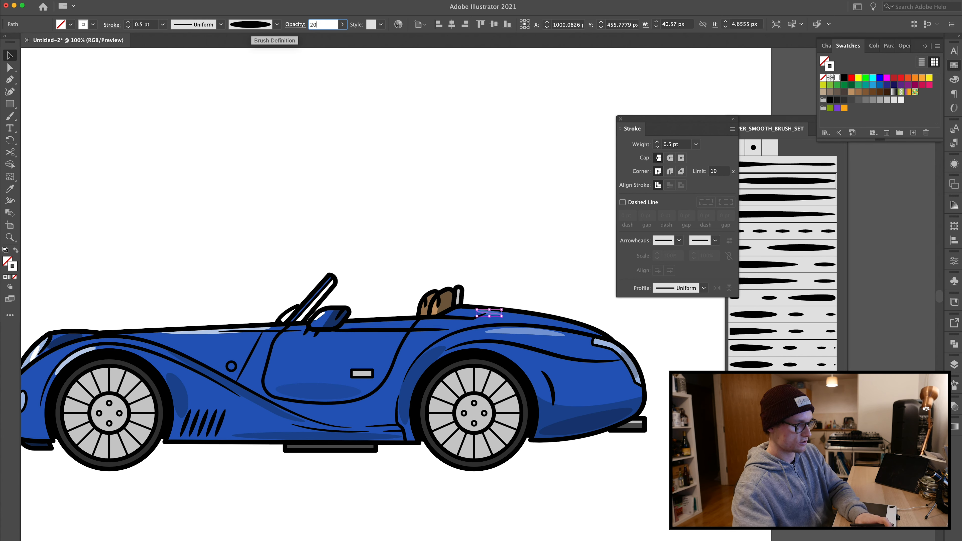
pyautogui.press('Return')
pyautogui.click(500, 278)
pyautogui.click(557, 334)
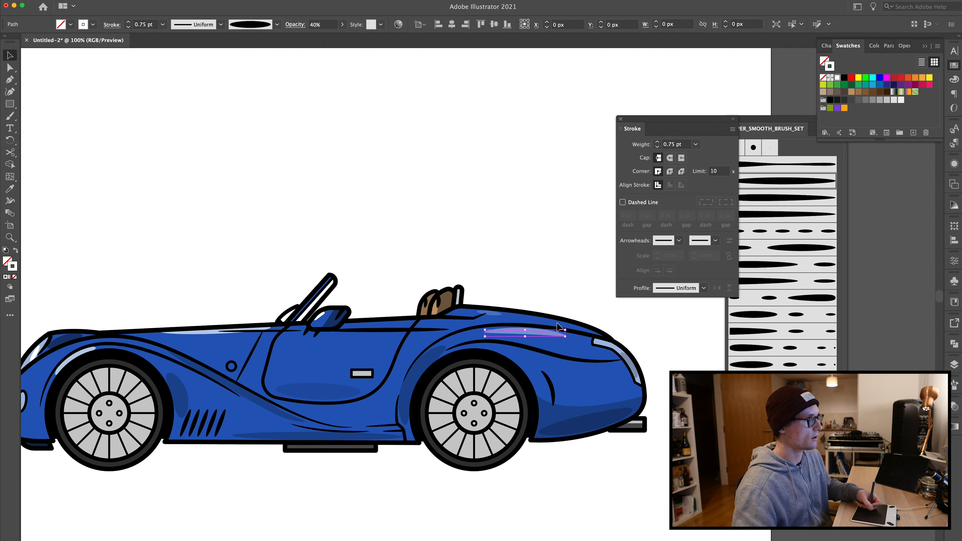
pyautogui.click(450, 253)
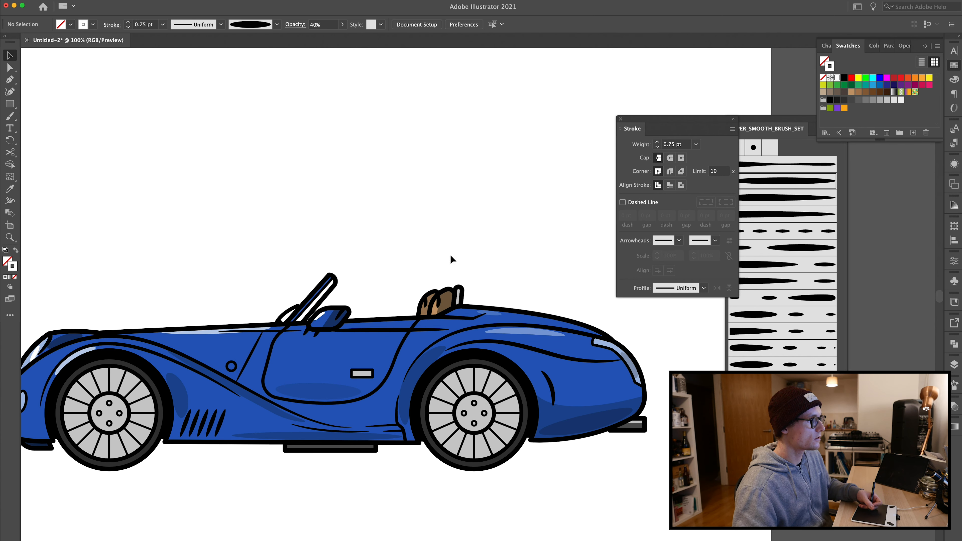
# Step: Set the small headlight highlight stroke to 100% opacity and 0.5 pt weight, and shift it slightly
pyautogui.hscroll(-3, 450, 254)
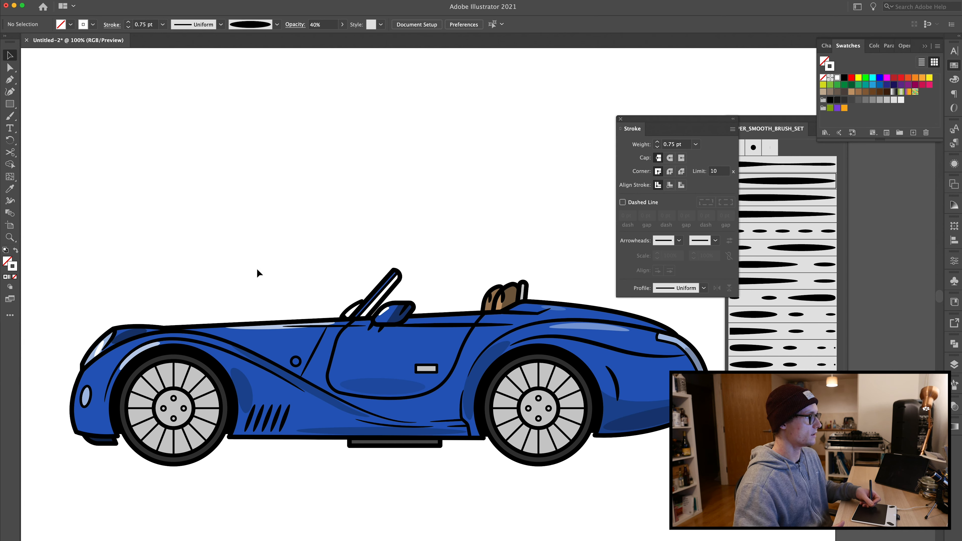
pyautogui.hscroll(5, 258, 273)
pyautogui.scroll(-1, 257, 273)
pyautogui.press('b')
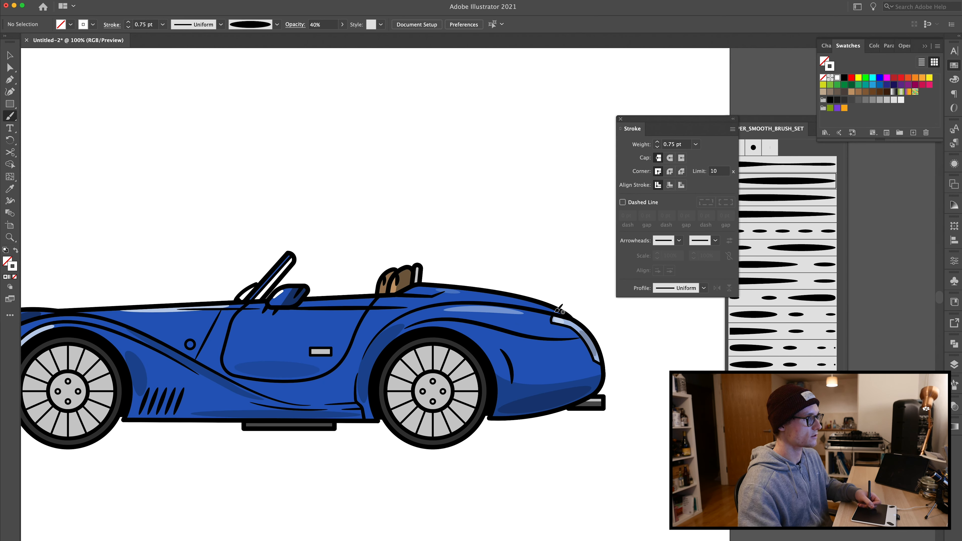
pyautogui.press('v')
pyautogui.click(558, 321)
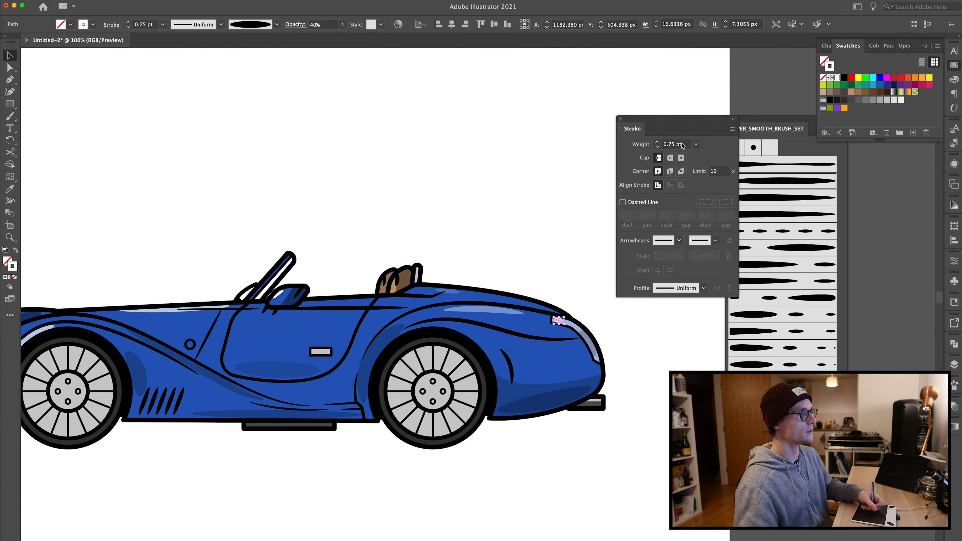
pyautogui.click(323, 25)
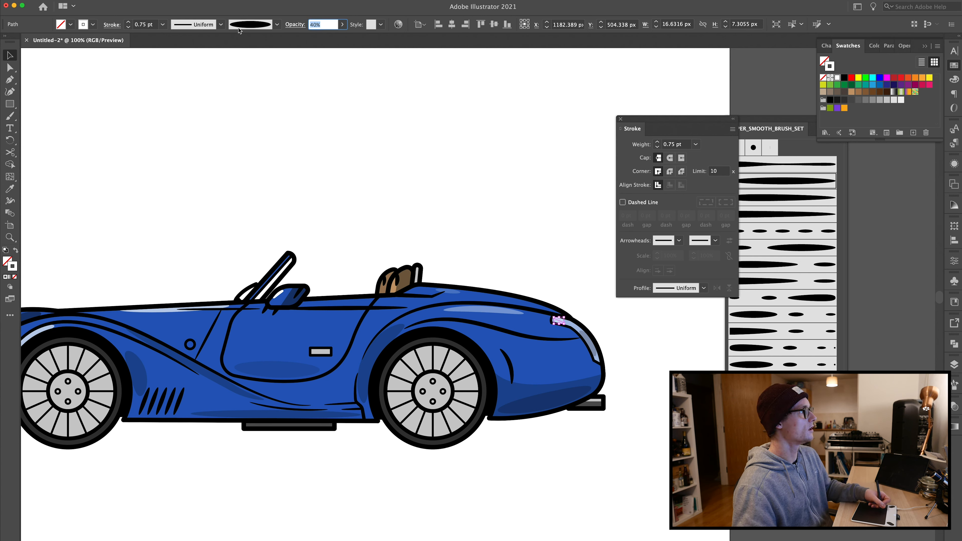
pyautogui.write('100')
pyautogui.press('Return')
pyautogui.click(658, 147)
pyautogui.click(546, 275)
pyautogui.click(550, 313)
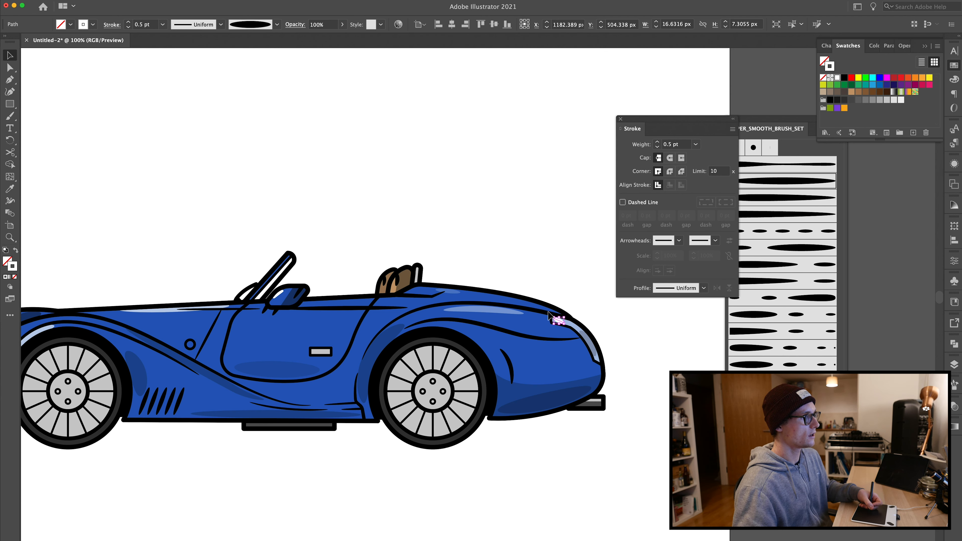
pyautogui.moveTo(549, 315); pyautogui.dragTo(547, 315)
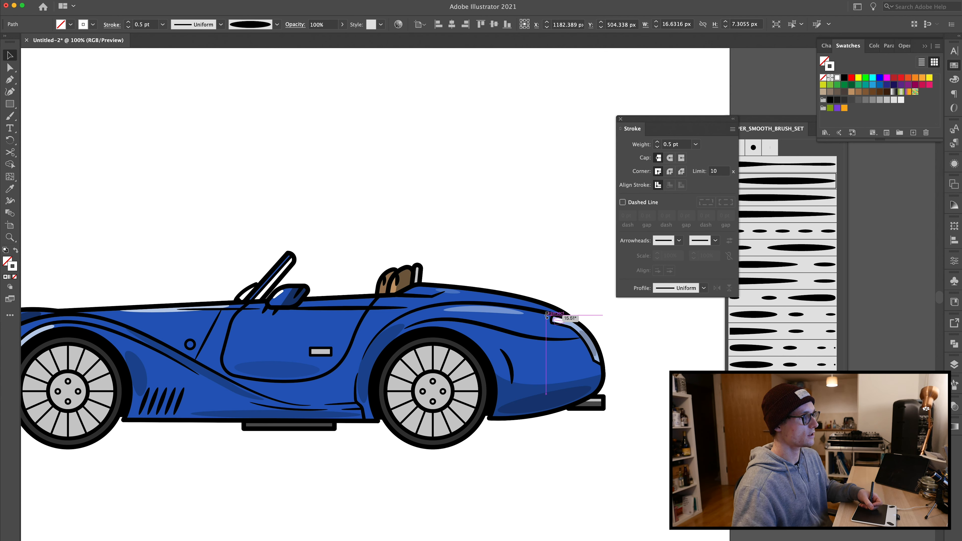
# Step: Paint a highlight stroke on the seat back
pyautogui.click(543, 260)
pyautogui.moveTo(384, 206); pyautogui.dragTo(462, 215)
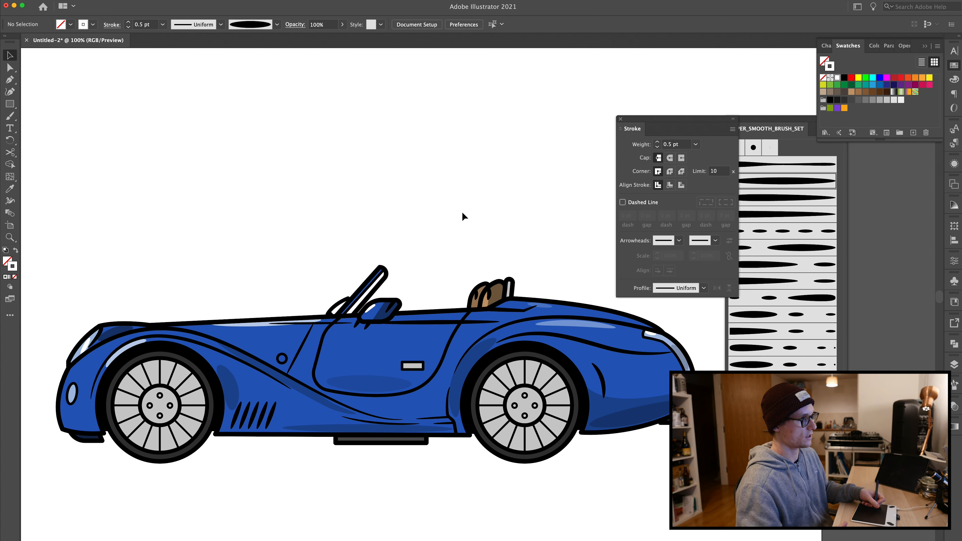
pyautogui.moveTo(394, 204); pyautogui.dragTo(459, 200)
pyautogui.press('b')
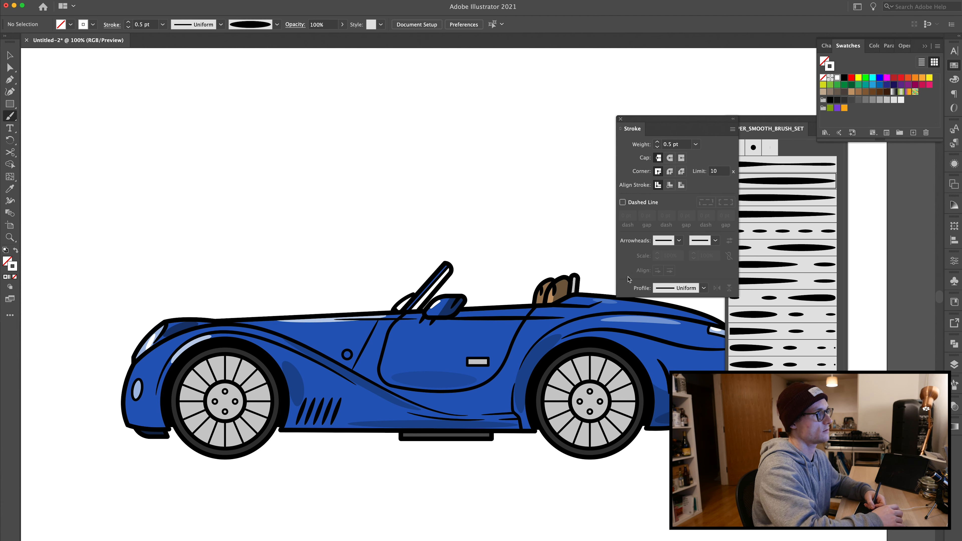
pyautogui.moveTo(352, 275); pyautogui.dragTo(303, 268)
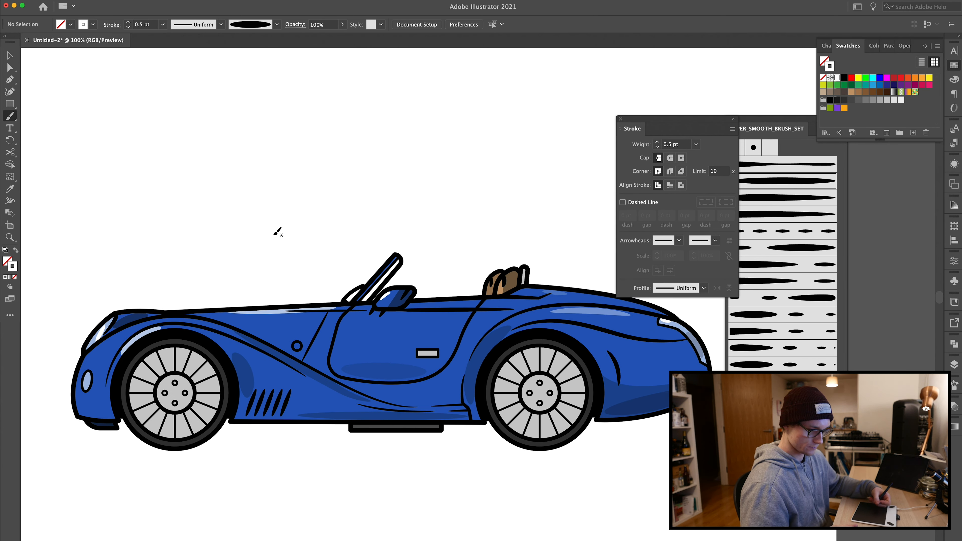
# Step: Set the seat back highlight stroke's opacity to 30%
pyautogui.press('super+equal')
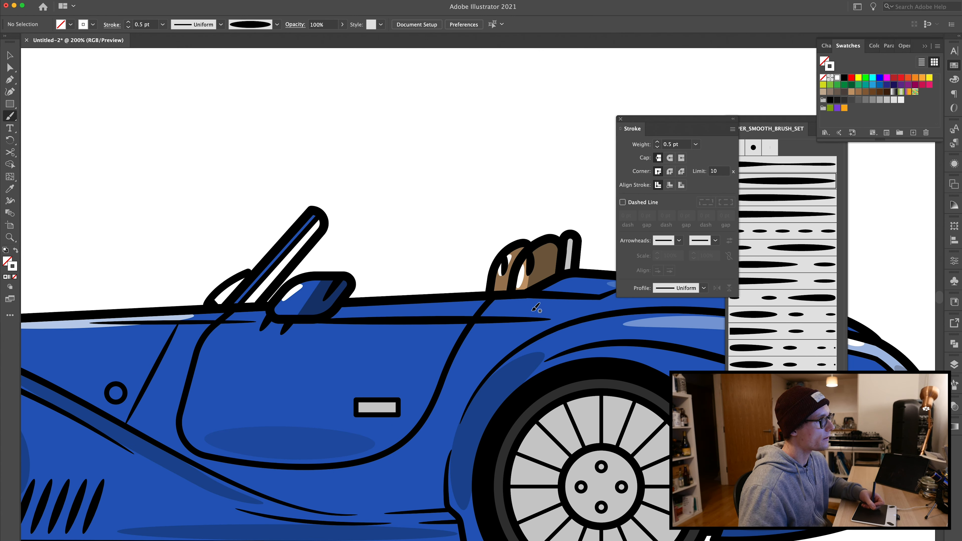
pyautogui.press('v')
pyautogui.click(518, 271)
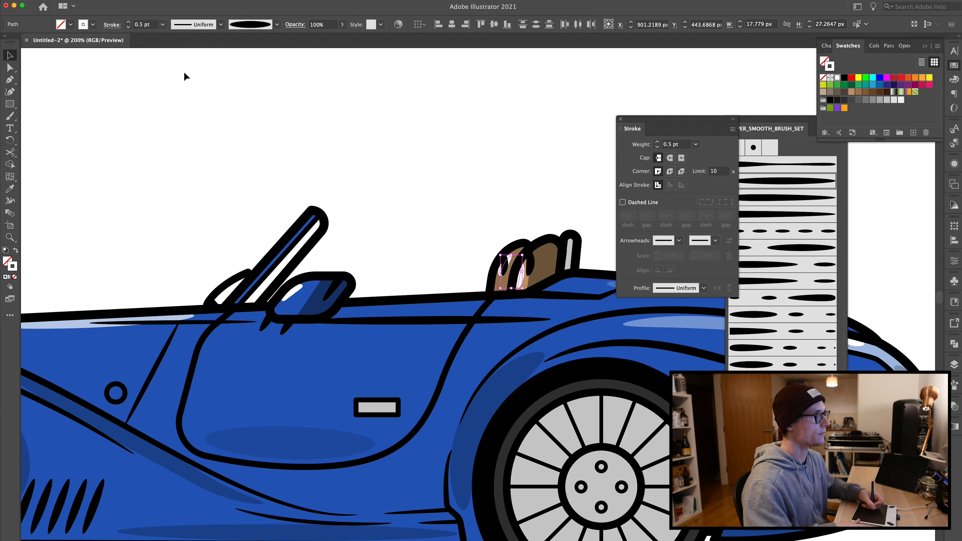
pyautogui.click(309, 24)
pyautogui.write('30')
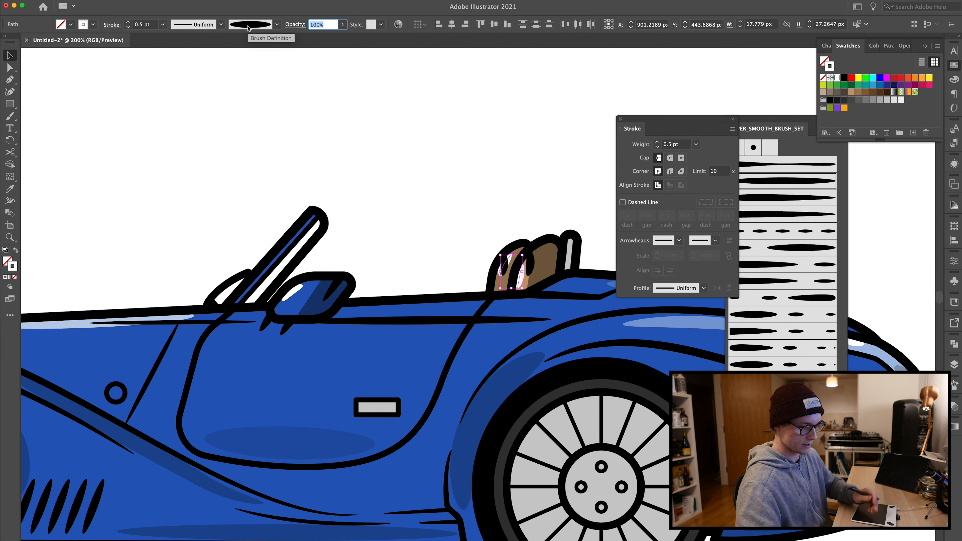
pyautogui.press('Return')
# Step: Set the second, thinner seat highlight stroke's opacity to 60%
pyautogui.click(510, 230)
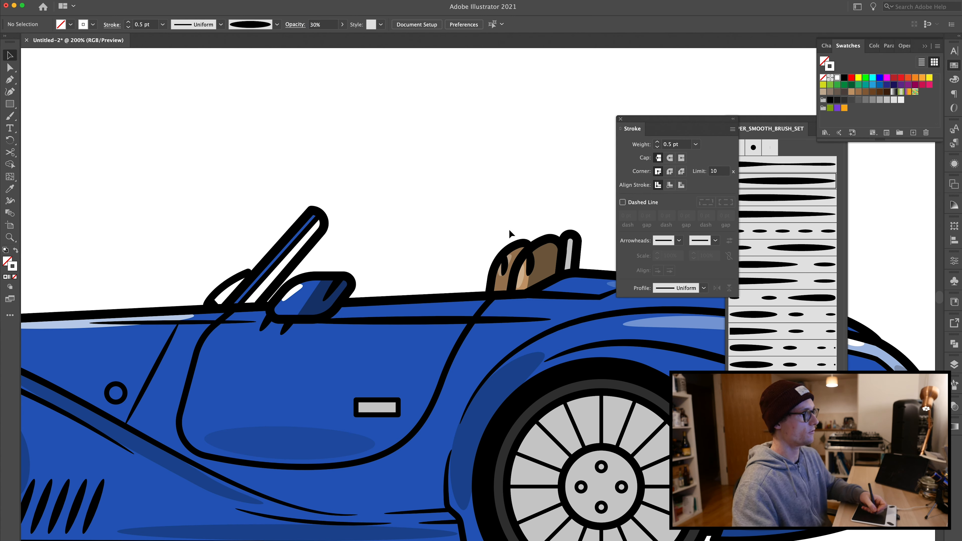
pyautogui.click(522, 281)
pyautogui.moveTo(322, 25); pyautogui.dragTo(253, 39)
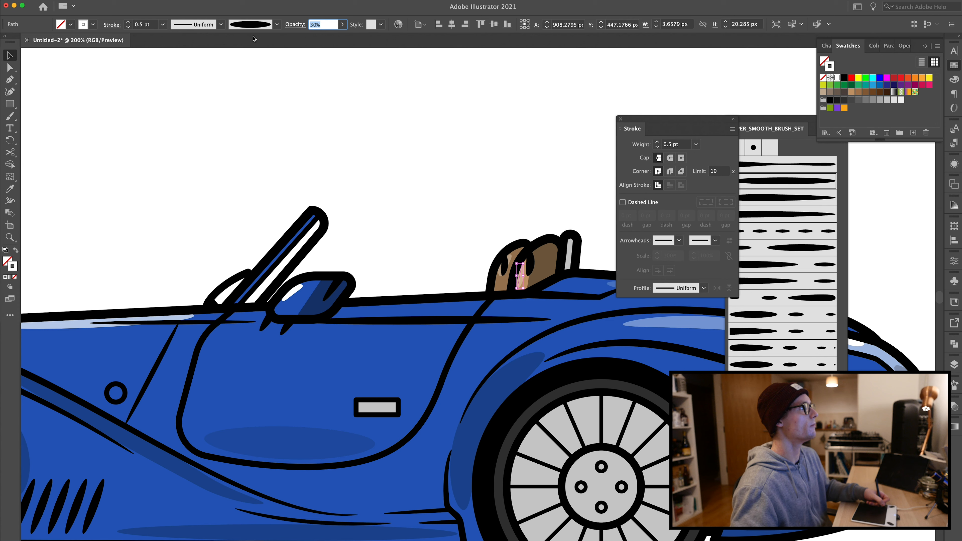
pyautogui.write('60')
pyautogui.press('Return')
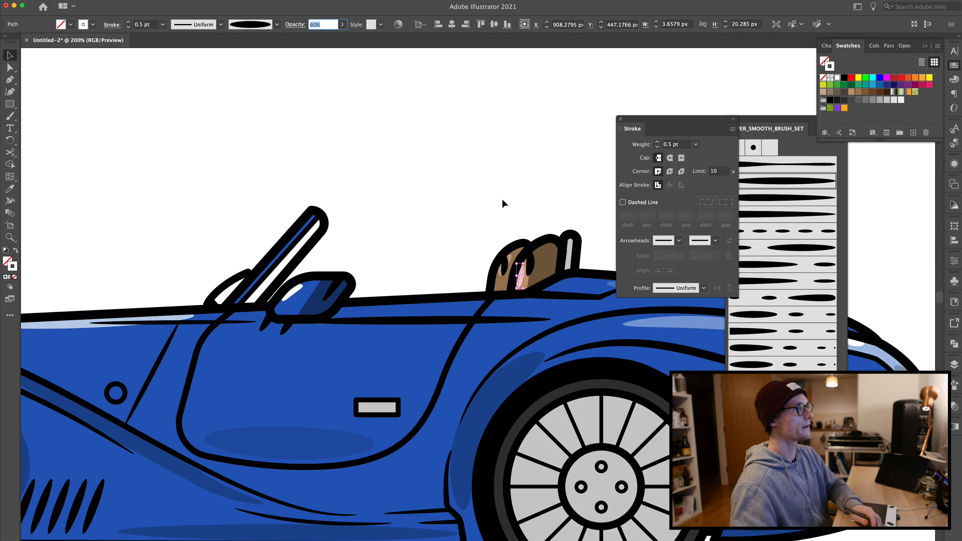
# Step: Show the sketch layer and compare the artwork against the sketch and the reference photo of the car
pyautogui.click(472, 183)
pyautogui.press('super+minus')
pyautogui.press('super+minus')
pyautogui.press('super+minus')
pyautogui.press('super+equal')
pyautogui.press('super+minus')
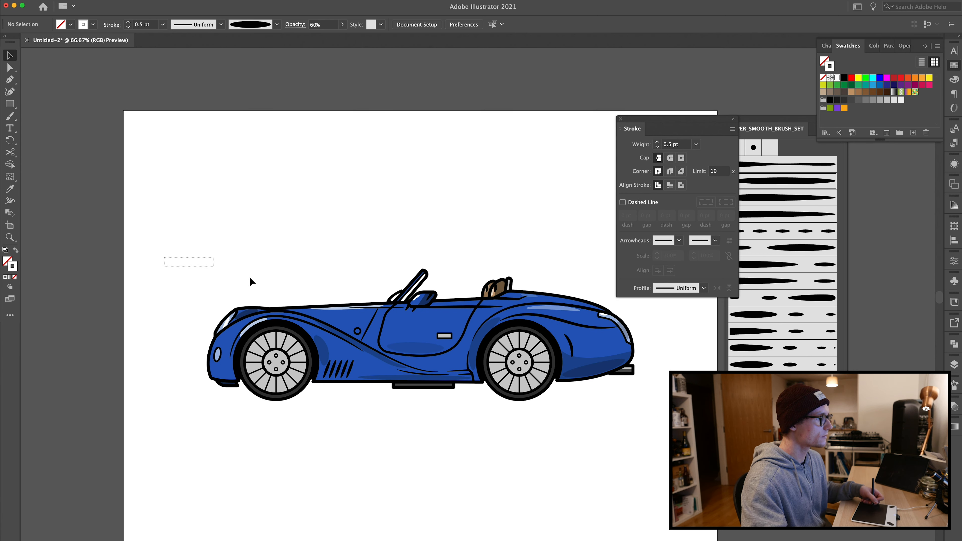
pyautogui.moveTo(278, 255); pyautogui.dragTo(227, 242)
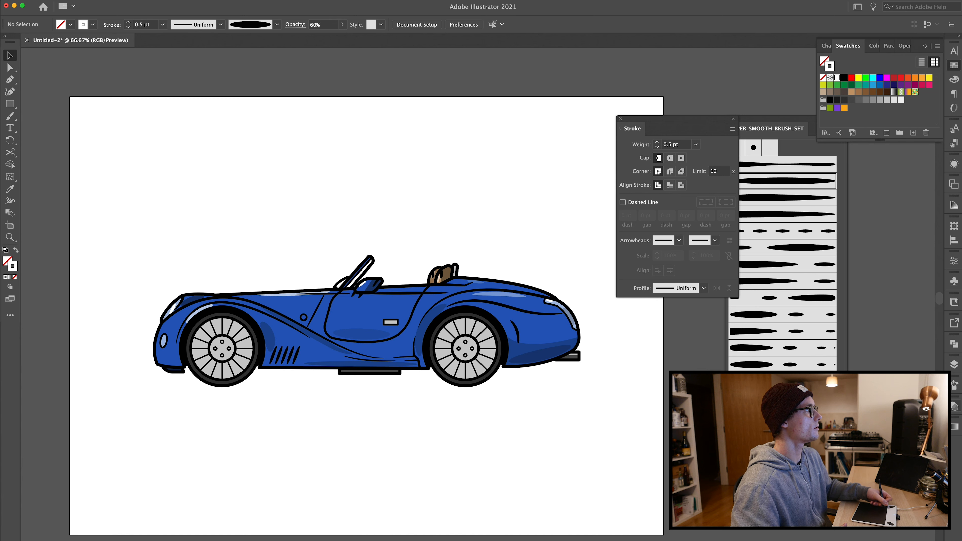
pyautogui.click(954, 363)
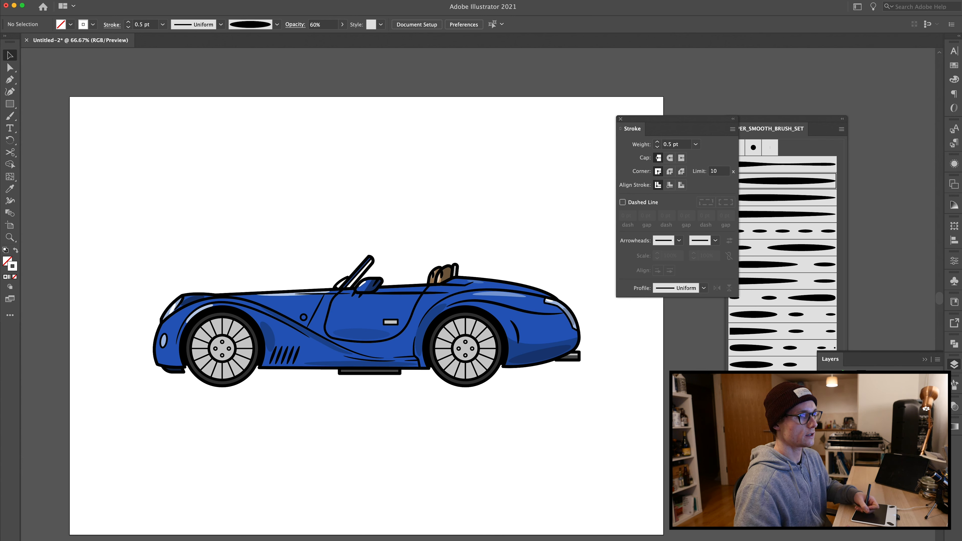
pyautogui.click(824, 390)
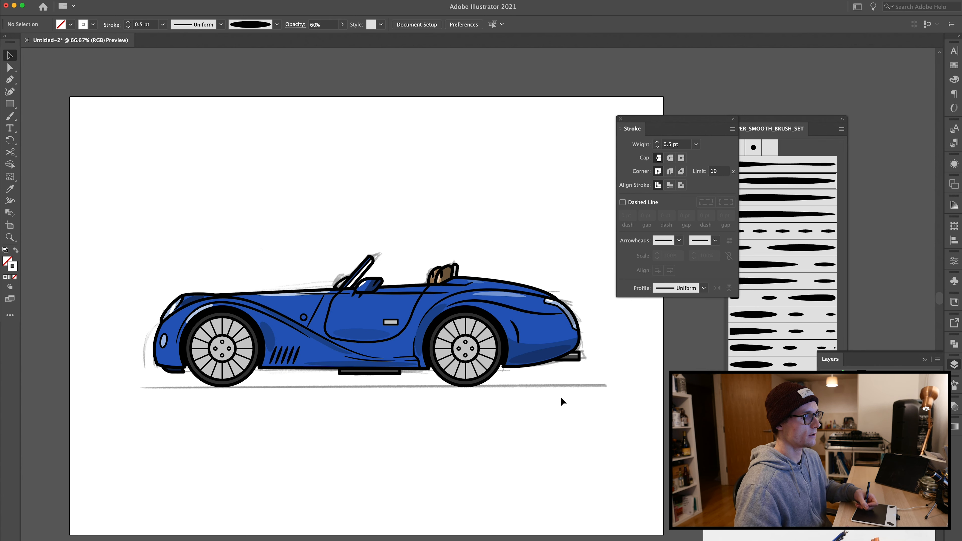
pyautogui.moveTo(561, 474)
pyautogui.mouseDown()
pyautogui.moveTo(242, 297)
pyautogui.moveTo(300, 331)
pyautogui.moveTo(254, 327)
pyautogui.moveTo(349, 346)
pyautogui.mouseUp()
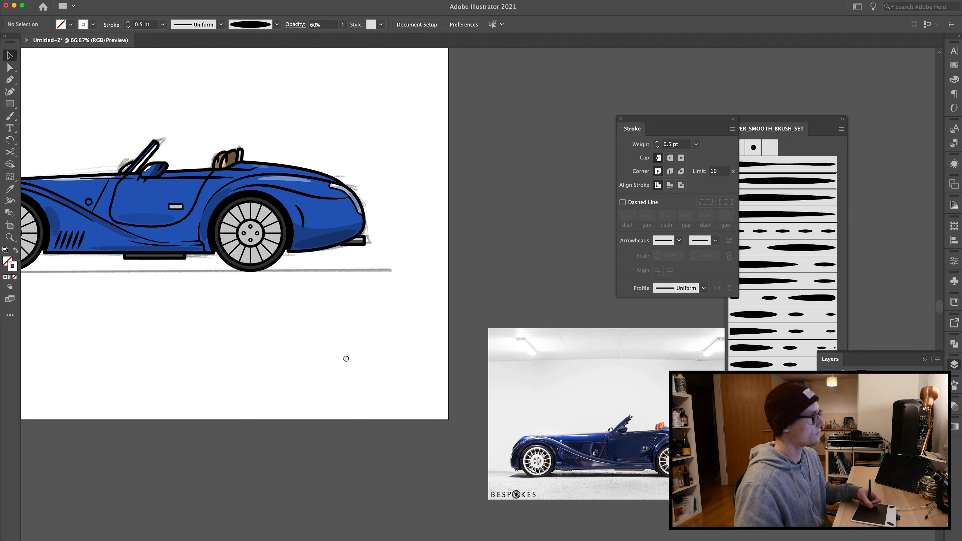
pyautogui.moveTo(346, 359); pyautogui.dragTo(346, 359)
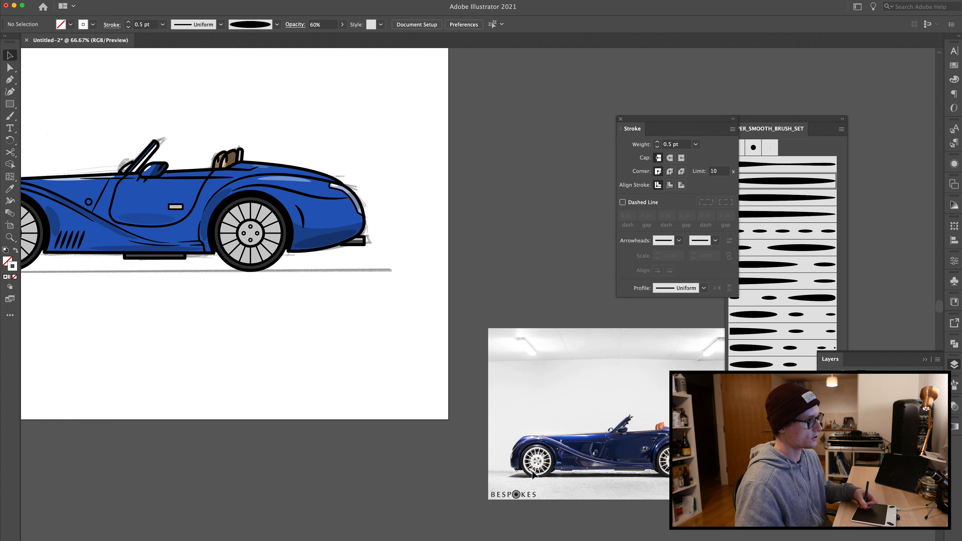
pyautogui.moveTo(320, 361)
pyautogui.mouseDown()
pyautogui.moveTo(455, 431)
pyautogui.moveTo(560, 454)
pyautogui.mouseUp()
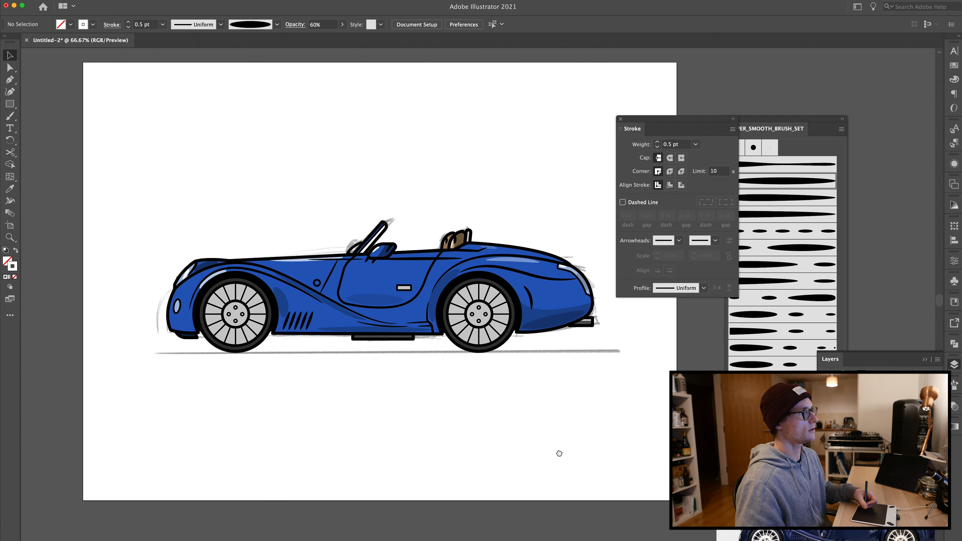
pyautogui.press('super+plus')
pyautogui.press('super+plus')
pyautogui.moveTo(381, 406); pyautogui.dragTo(444, 445)
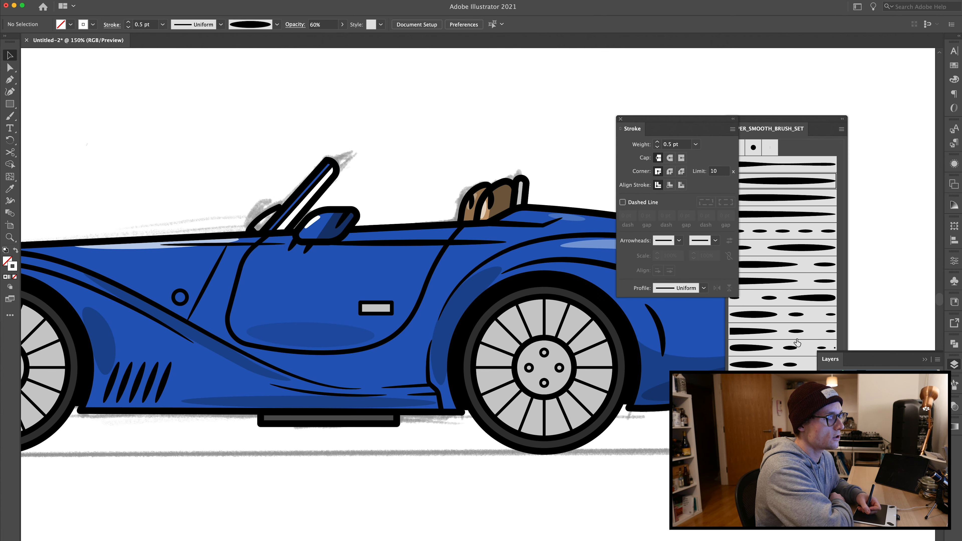
# Step: Ungroup the car artwork twice and inspect a rear wheel spoke
pyautogui.click(545, 284)
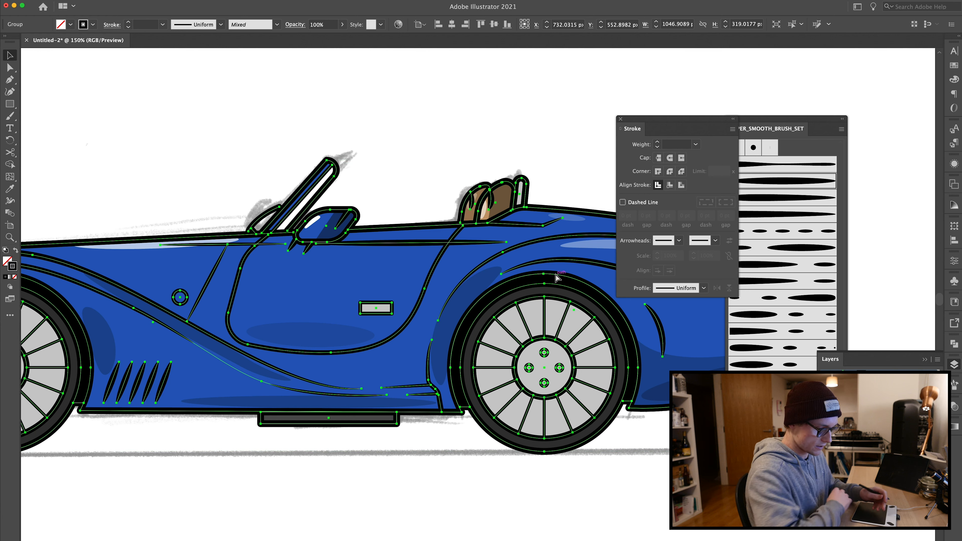
pyautogui.press('super+shift+g')
pyautogui.press('super+shift+g')
pyautogui.click(550, 90)
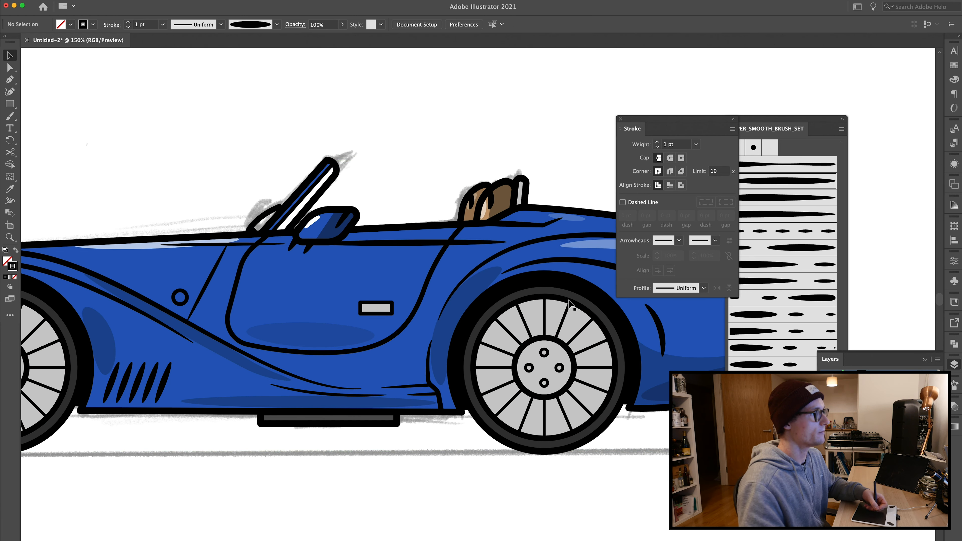
pyautogui.click(545, 320)
pyautogui.press('super+=')
pyautogui.press('super+=')
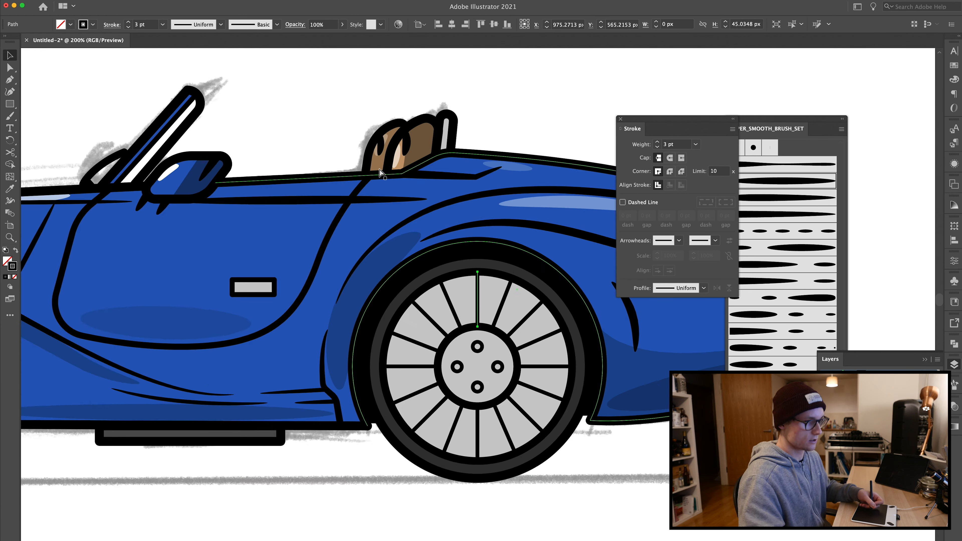
pyautogui.click(296, 67)
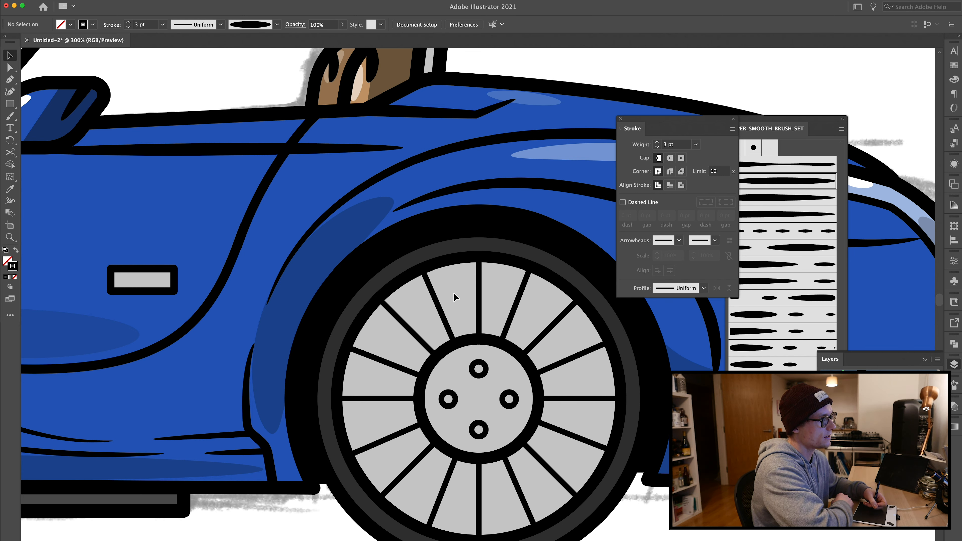
# Step: Draw a narrow U-shaped spoke path with the Pen tool around the top spoke of the rear wheel
pyautogui.press('p')
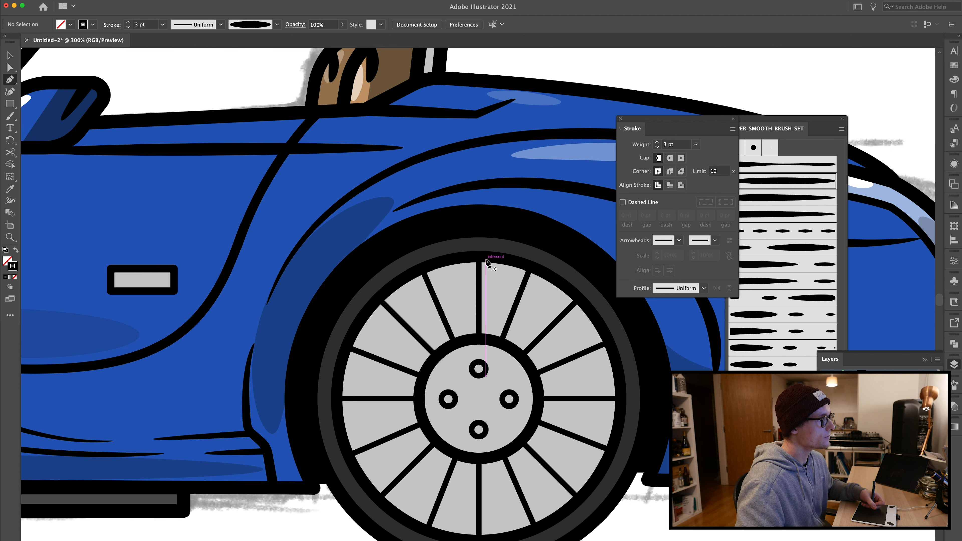
pyautogui.click(489, 260)
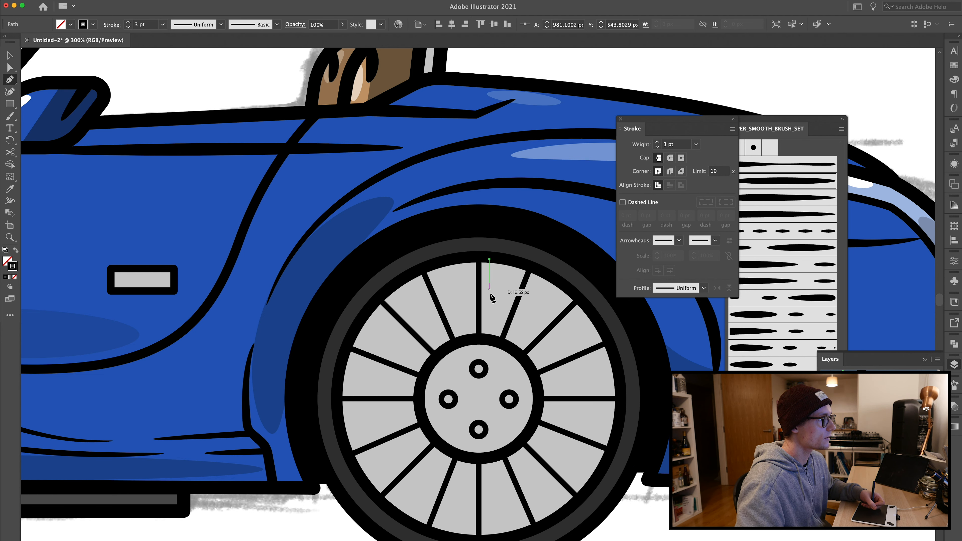
pyautogui.click(487, 313)
pyautogui.click(502, 314)
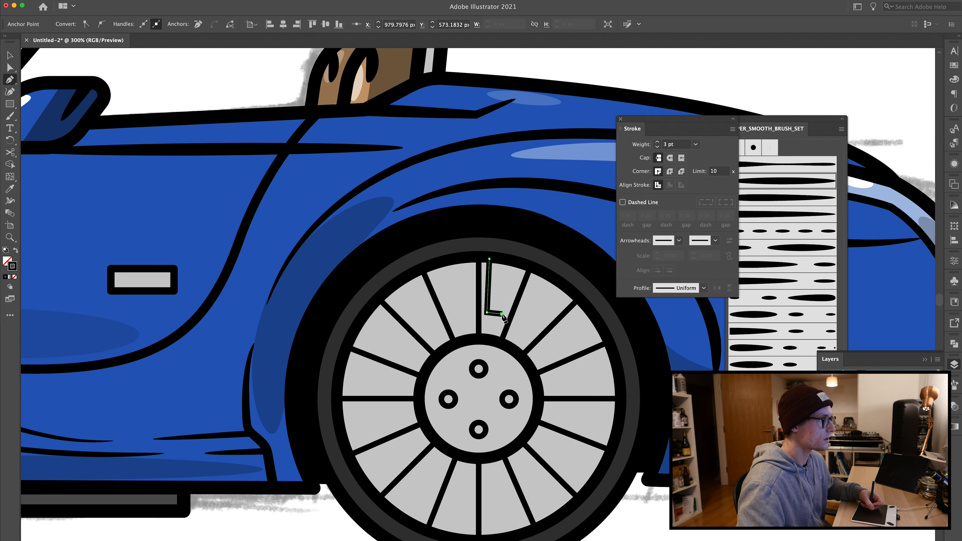
pyautogui.click(519, 264)
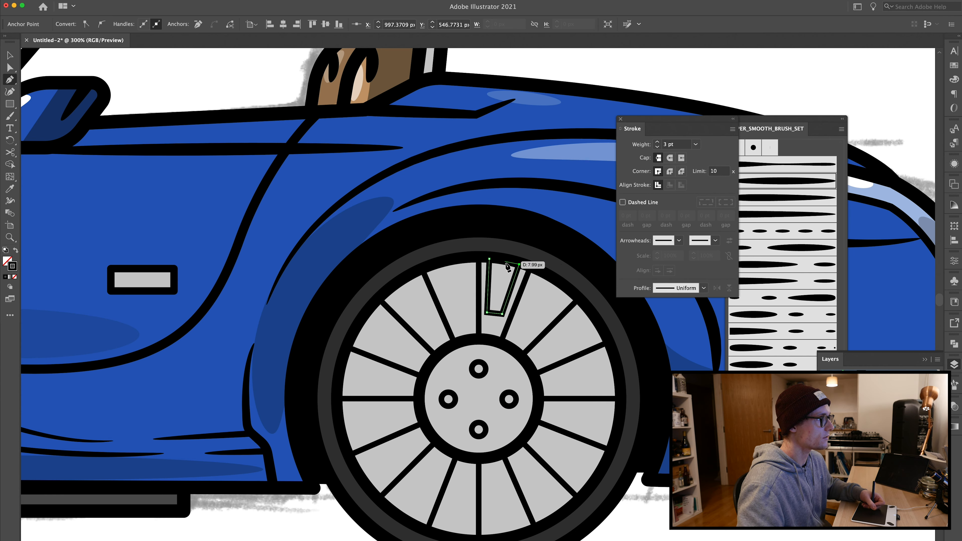
# Step: Round the bottom corners of the new U-shaped spoke to about 4.2 px
pyautogui.press('a')
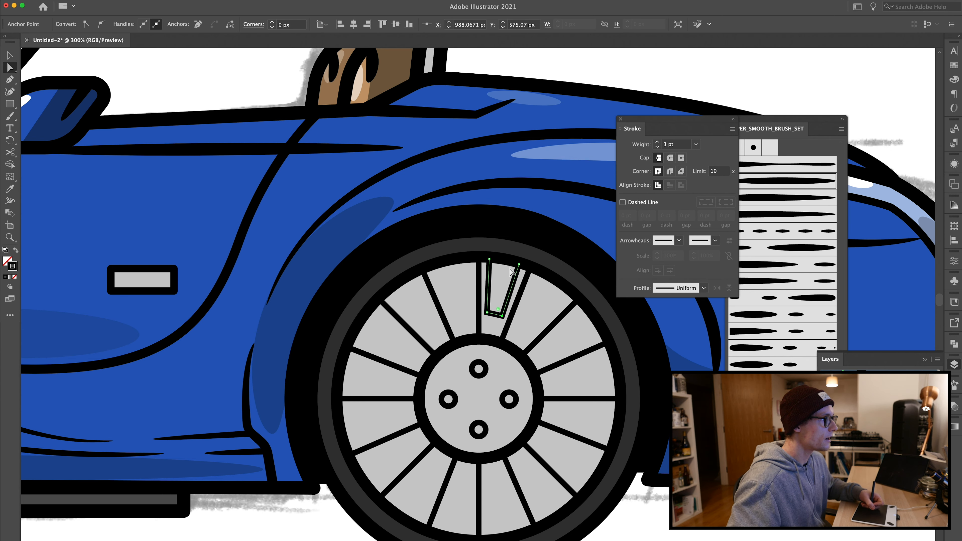
pyautogui.moveTo(519, 265); pyautogui.dragTo(488, 260)
pyautogui.moveTo(487, 313); pyautogui.dragTo(511, 232)
pyautogui.click(482, 205)
pyautogui.scroll(4, 490, 326)
pyautogui.keyDown('shift'); pyautogui.click(531, 311); pyautogui.keyUp('shift')
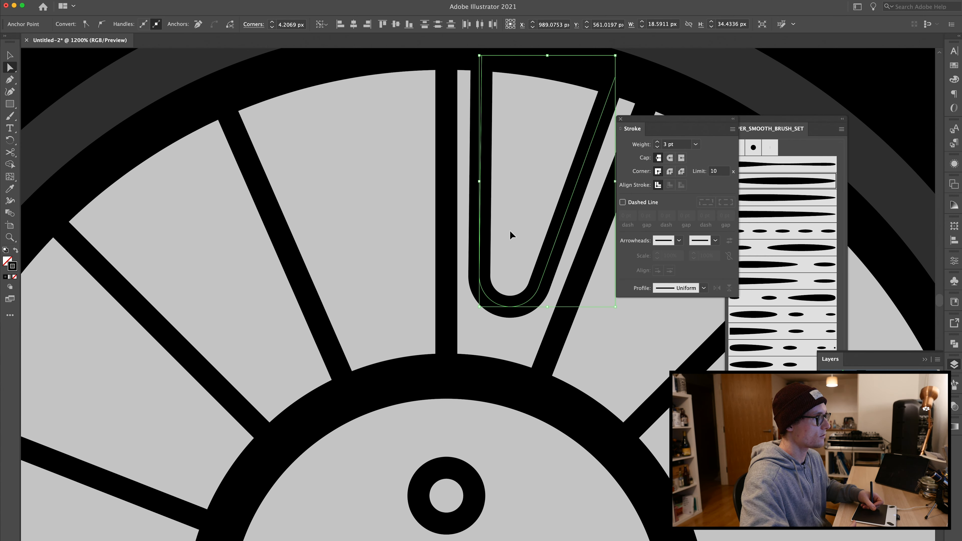
pyautogui.scroll(-5, 511, 232)
# Step: Select the U-shaped spoke and rotate a copy of it around the rear wheel hub centre
pyautogui.press('v')
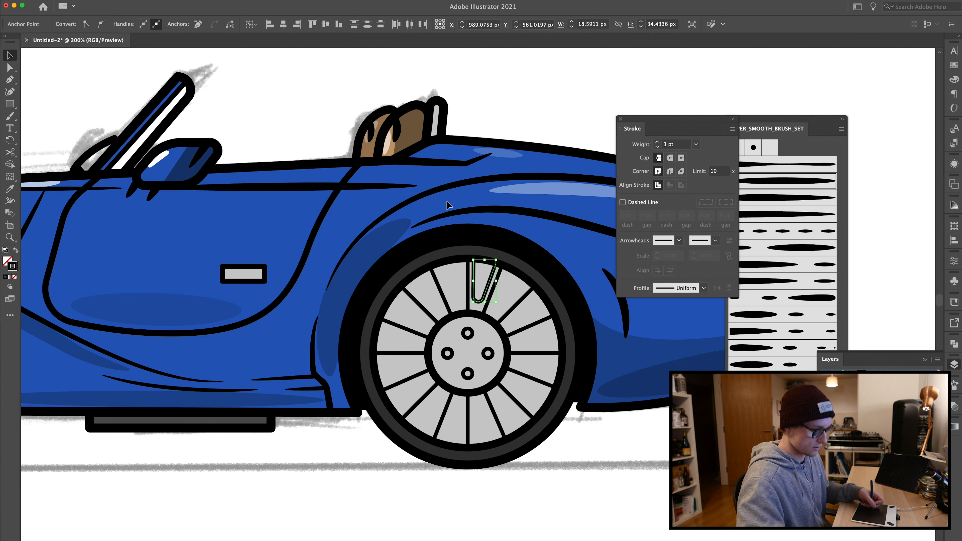
pyautogui.press('super+shift+a')
pyautogui.scroll(2, 475, 258)
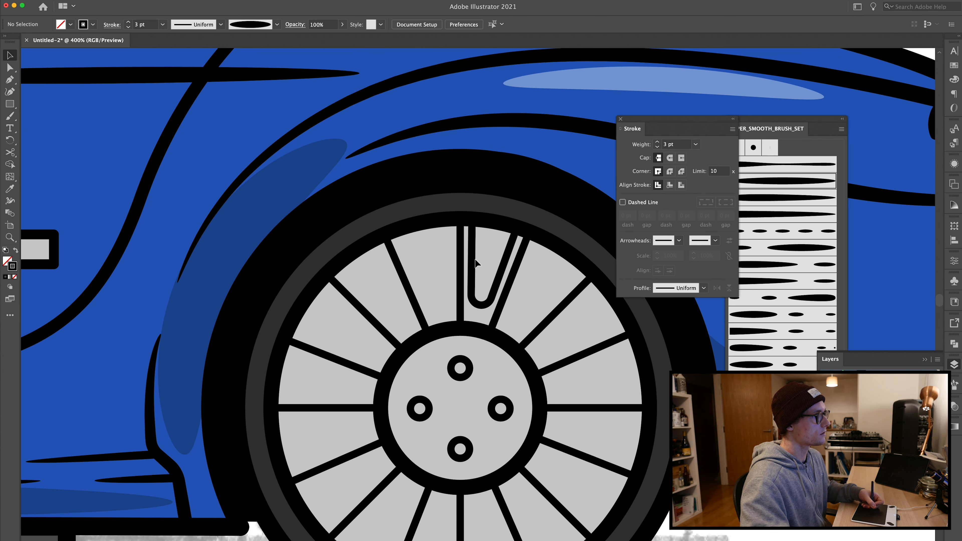
pyautogui.click(474, 270)
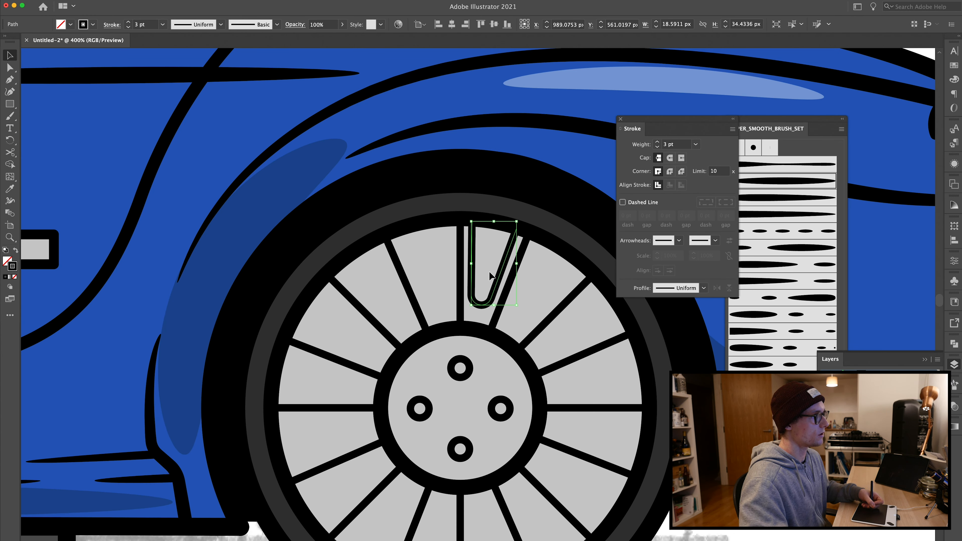
pyautogui.press('a')
pyautogui.press('r')
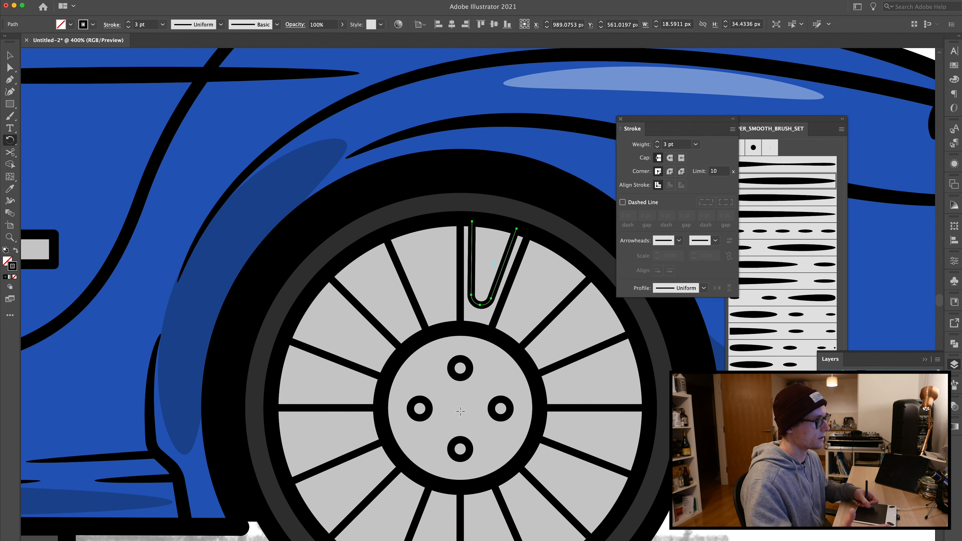
pyautogui.moveTo(474, 263); pyautogui.dragTo(416, 270)
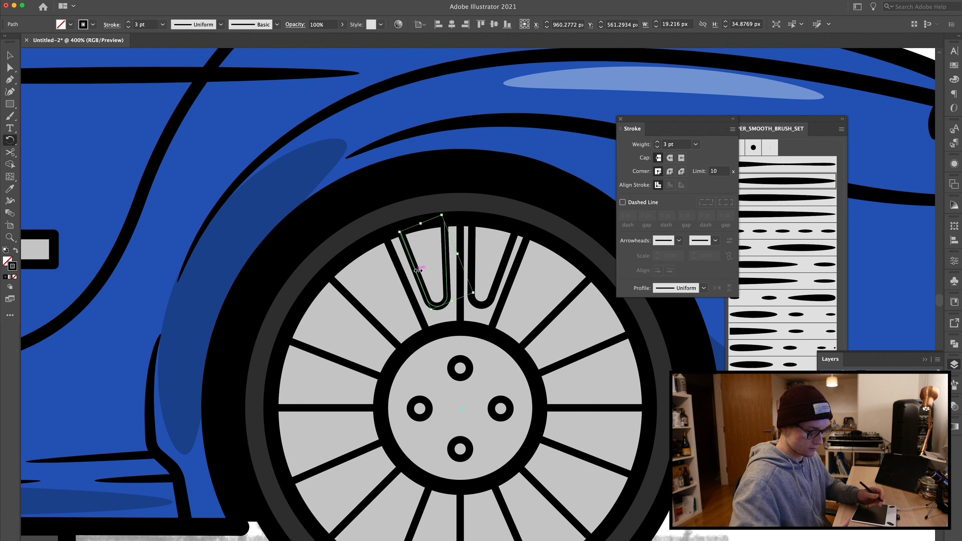
# Step: Repeat the rotated copy all around the rear wheel and adjust the rotation of the last copy
pyautogui.press('super+d')
pyautogui.press('super+d')
pyautogui.press('super+d')
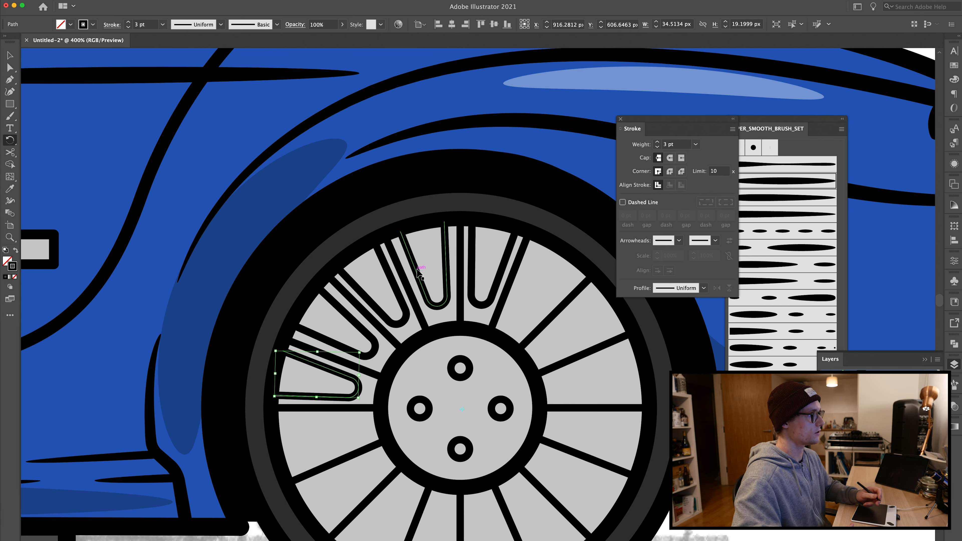
pyautogui.press('super+d')
pyautogui.press('super+d')
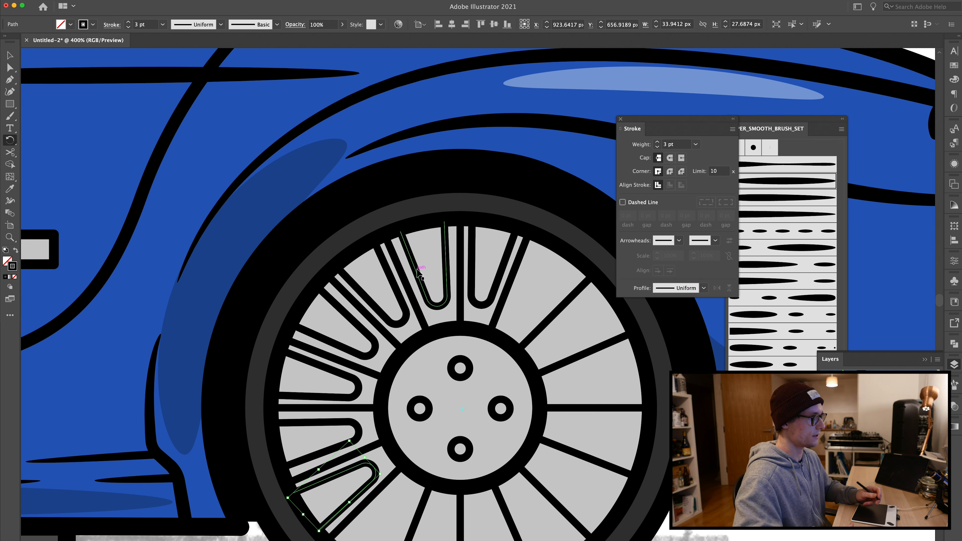
pyautogui.press('super+d')
pyautogui.press('super+d')
pyautogui.press('super+d')
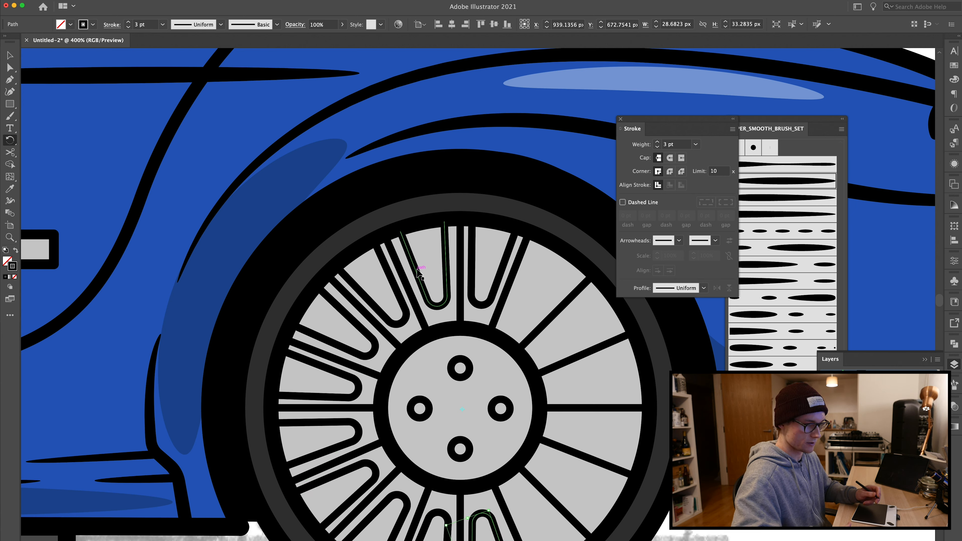
pyautogui.press('super+d')
pyautogui.press('super+d')
pyautogui.press('super+d')
pyautogui.press('super+d')
pyautogui.press('super+d')
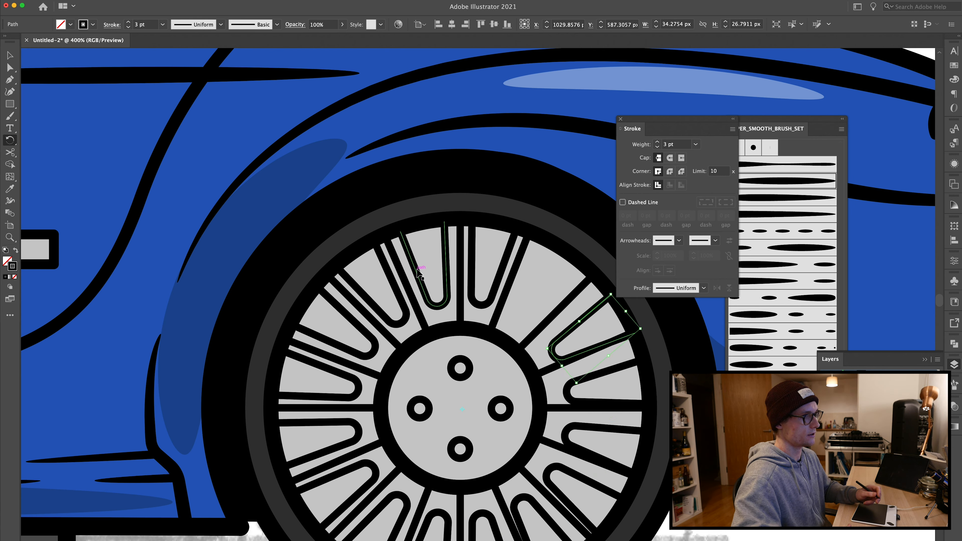
pyautogui.press('super+d')
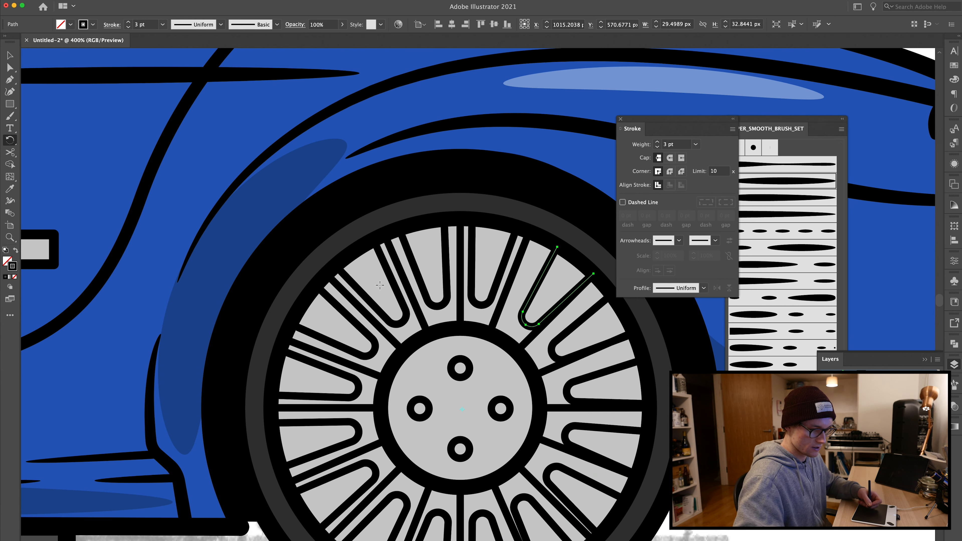
pyautogui.moveTo(551, 264); pyautogui.dragTo(543, 258)
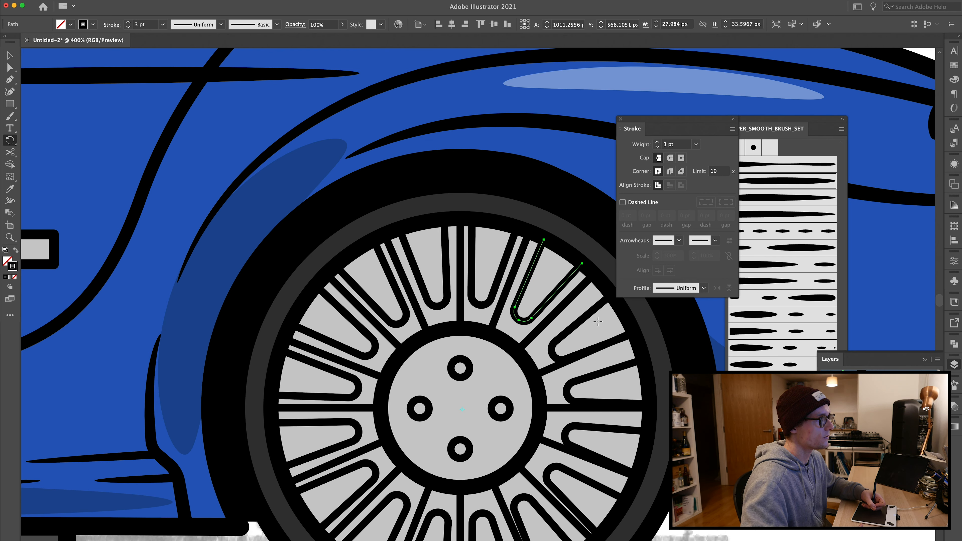
# Step: Reshape the last U-shaped spoke copy and shift it into line with its neighbours on the rear wheel
pyautogui.moveTo(586, 314); pyautogui.dragTo(553, 330)
pyautogui.moveTo(542, 280); pyautogui.dragTo(528, 278)
pyautogui.press('a')
pyautogui.click(569, 330)
pyautogui.press('v')
pyautogui.moveTo(569, 333); pyautogui.dragTo(583, 317)
# Step: Rotate individual U-shaped spokes on the right side of the rear wheel around the hub centre to even out their spacing
pyautogui.press('r')
pyautogui.click(462, 408)
pyautogui.press('v')
pyautogui.click(584, 378)
pyautogui.press('r')
pyautogui.click(461, 409)
pyautogui.moveTo(608, 371); pyautogui.dragTo(606, 361)
pyautogui.press('v')
pyautogui.click(569, 429)
pyautogui.press('r')
pyautogui.click(460, 409)
pyautogui.moveTo(639, 431); pyautogui.dragTo(639, 422)
pyautogui.press('v')
pyautogui.click(546, 456)
pyautogui.press('r')
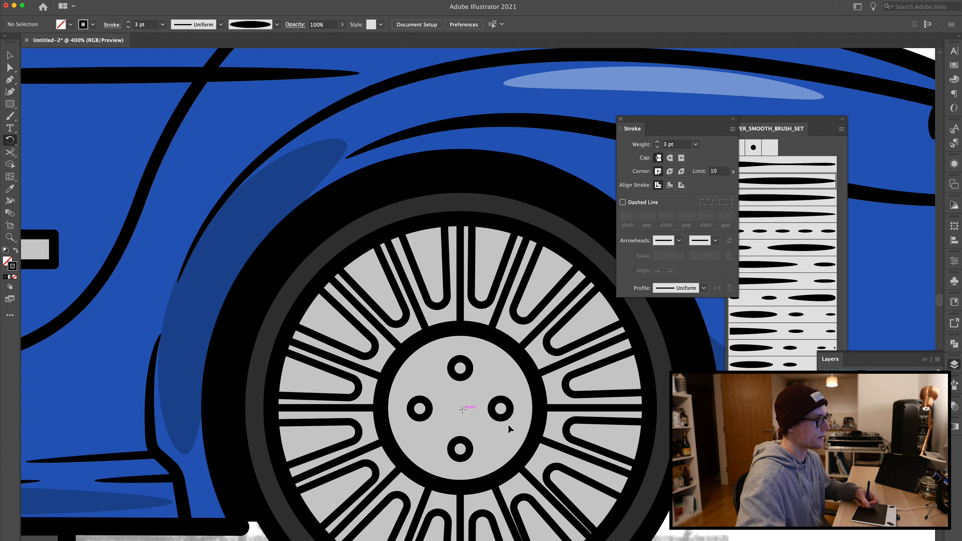
pyautogui.press('v')
pyautogui.click(578, 478)
pyautogui.press('r')
pyautogui.moveTo(625, 489); pyautogui.dragTo(629, 479)
# Step: Rotate the lower U-shaped spokes around the hub centre to even out the spacing, then deselect
pyautogui.moveTo(530, 502); pyautogui.dragTo(527, 447)
pyautogui.press('v')
pyautogui.click(518, 443)
pyautogui.press('r')
pyautogui.click(457, 354)
pyautogui.moveTo(588, 482); pyautogui.dragTo(594, 476)
pyautogui.press('v')
pyautogui.click(477, 460)
pyautogui.press('r')
pyautogui.click(457, 355)
pyautogui.moveTo(519, 500); pyautogui.dragTo(523, 497)
pyautogui.press('v')
pyautogui.click(435, 458)
pyautogui.press('r')
pyautogui.click(459, 354)
pyautogui.moveTo(446, 514); pyautogui.dragTo(380, 519)
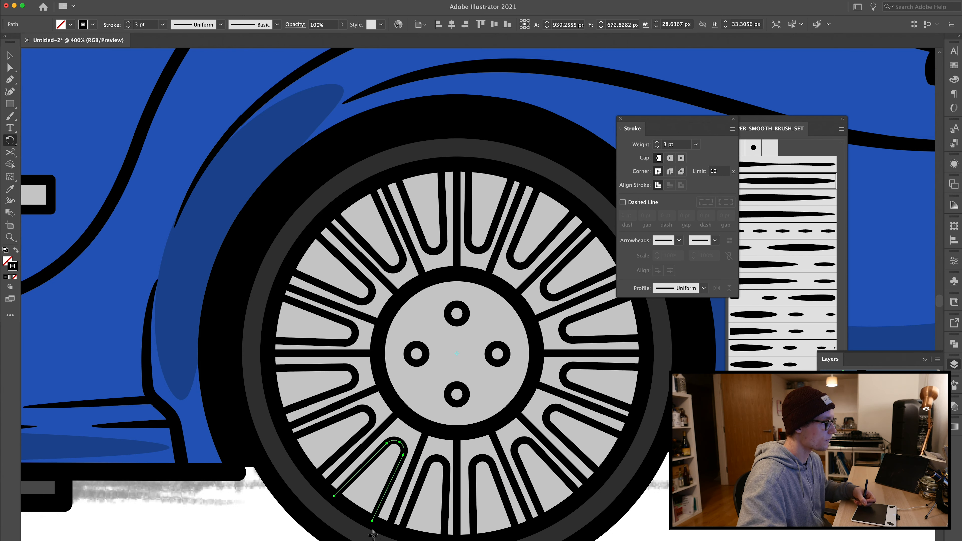
pyautogui.press('v')
pyautogui.click(300, 495)
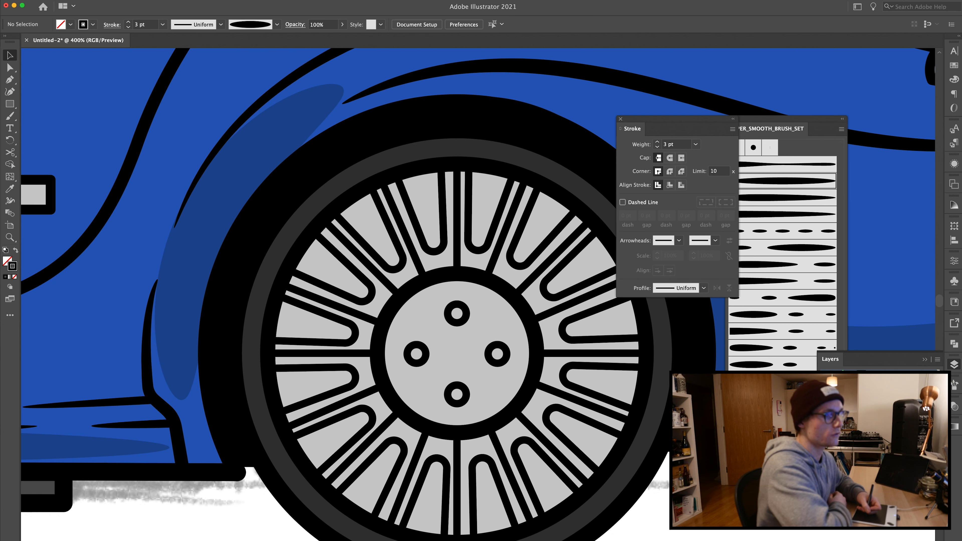
# Step: Delete the thin straight spokes between the U-shaped spokes on the rear wheel
pyautogui.click(454, 222)
pyautogui.press('Delete')
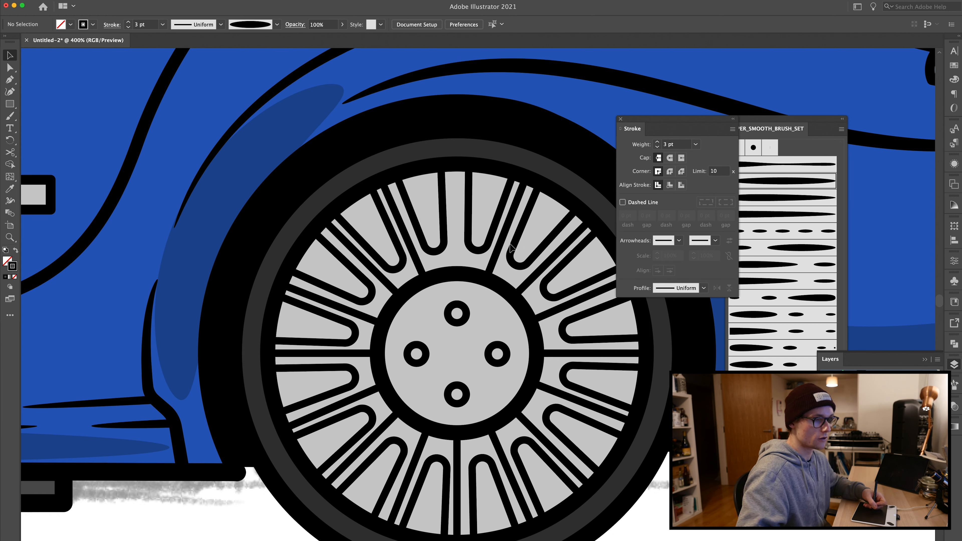
pyautogui.click(499, 246)
pyautogui.press('Delete')
pyautogui.click(532, 281)
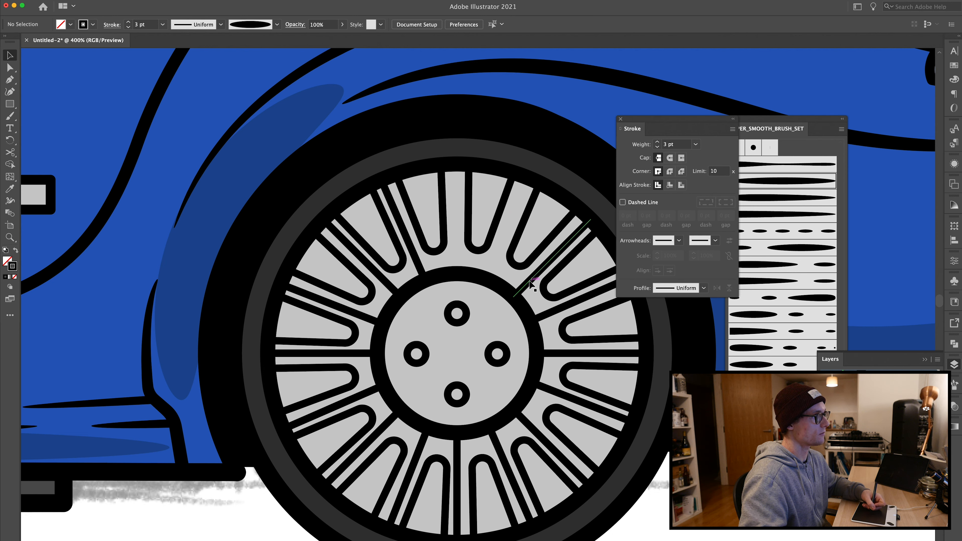
pyautogui.press('Delete')
pyautogui.click(544, 312)
pyautogui.press('Delete')
pyautogui.click(560, 353)
pyautogui.press('Delete')
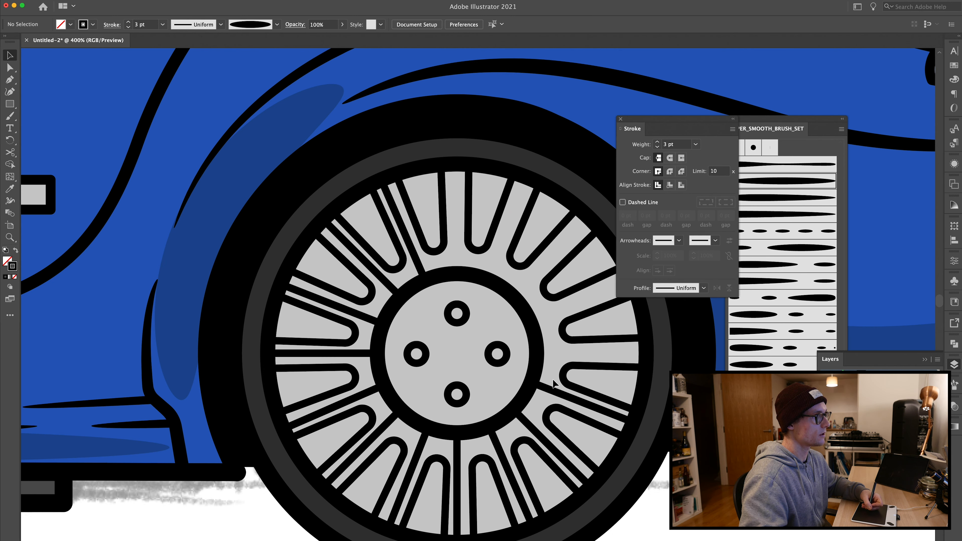
pyautogui.click(552, 391)
pyautogui.press('Delete')
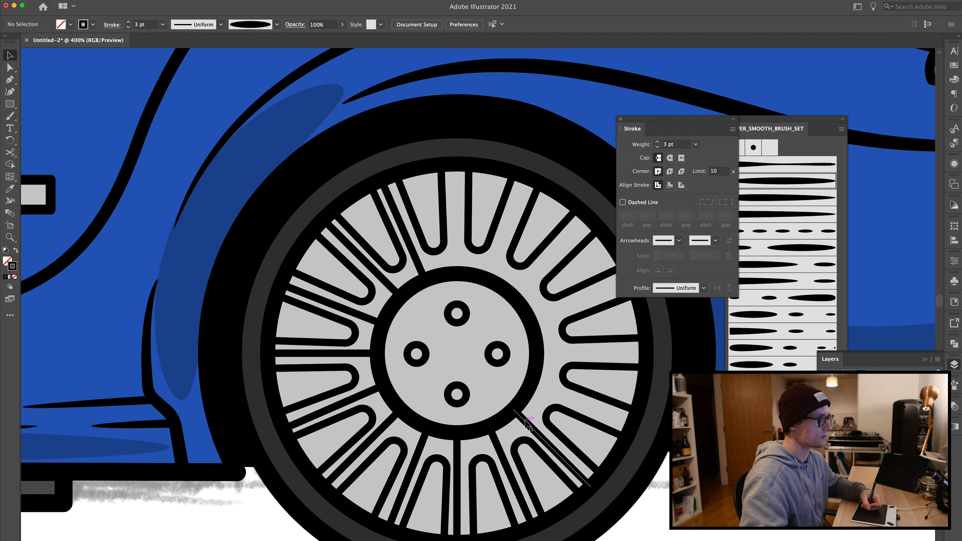
pyautogui.click(478, 437)
pyautogui.press('Delete')
pyautogui.click(456, 452)
pyautogui.press('Delete')
pyautogui.click(381, 432)
pyautogui.press('Delete')
pyautogui.click(369, 394)
pyautogui.press('Delete')
pyautogui.click(366, 319)
pyautogui.press('Delete')
pyautogui.click(388, 283)
pyautogui.press('Delete')
pyautogui.click(417, 261)
pyautogui.press('Delete')
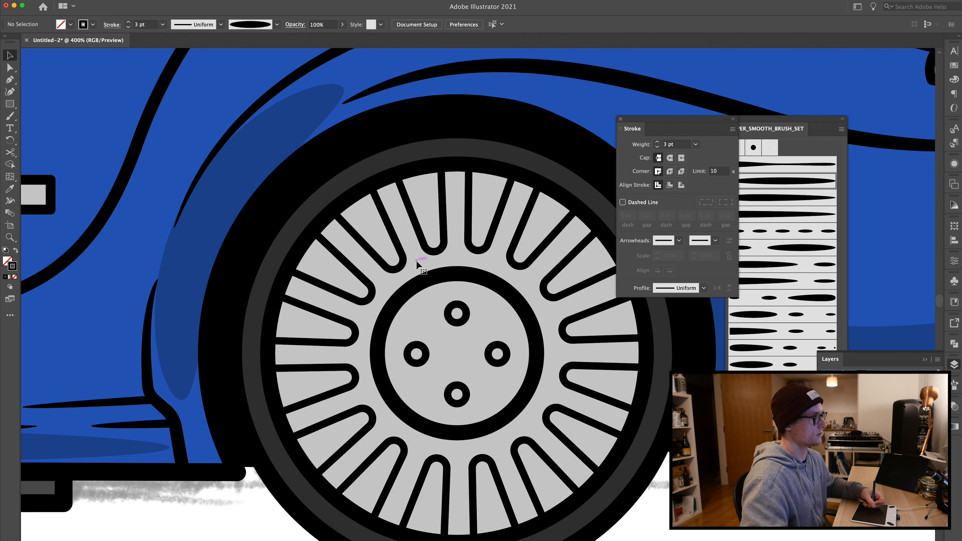
# Step: Select all the U-shaped spokes on the rear wheel and group them
pyautogui.press('super+minus')
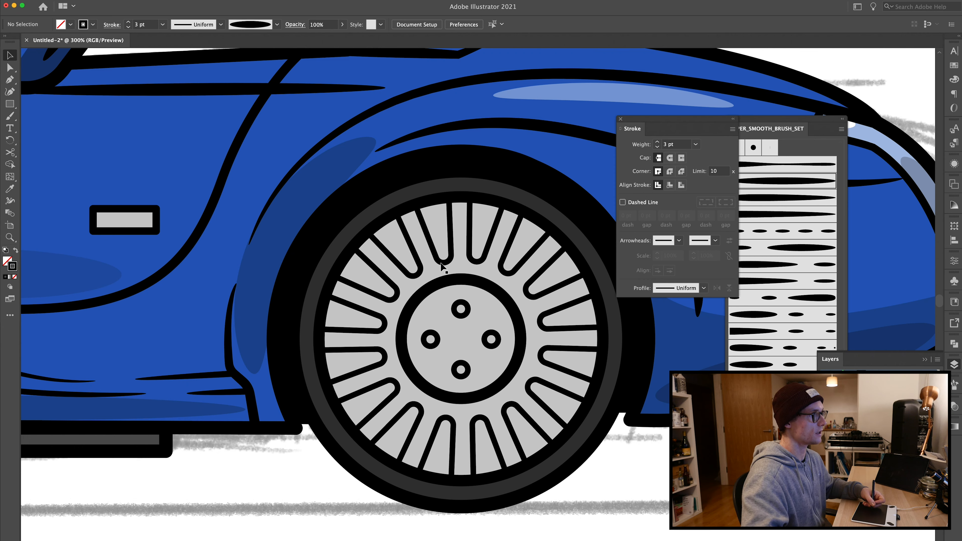
pyautogui.click(430, 239)
pyautogui.keyDown('shift'); pyautogui.click(469, 230); pyautogui.keyUp('shift')
pyautogui.keyDown('shift'); pyautogui.click(517, 237); pyautogui.keyUp('shift')
pyautogui.keyDown('shift'); pyautogui.click(549, 275); pyautogui.keyUp('shift')
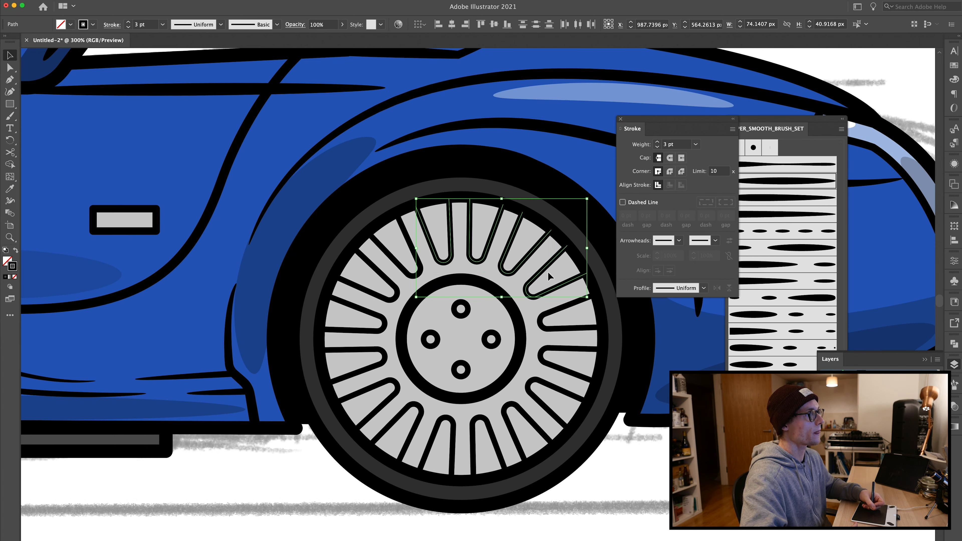
pyautogui.doubleClick(564, 306)
pyautogui.doubleClick(571, 339)
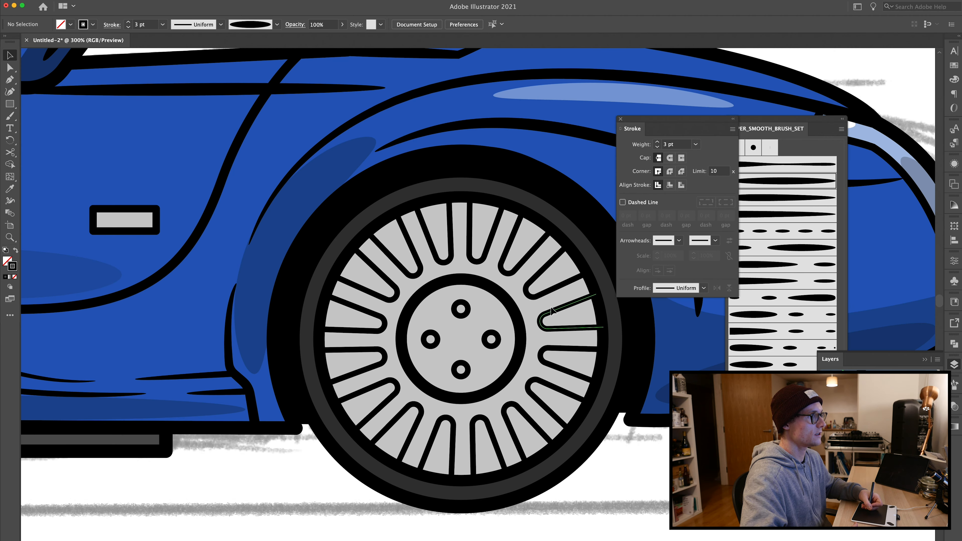
pyautogui.click(555, 310)
pyautogui.keyDown('shift'); pyautogui.click(534, 278); pyautogui.keyUp('shift')
pyautogui.keyDown('shift'); pyautogui.click(503, 258); pyautogui.keyUp('shift')
pyautogui.keyDown('shift'); pyautogui.click(487, 252); pyautogui.keyUp('shift')
pyautogui.keyDown('shift'); pyautogui.click(450, 253); pyautogui.keyUp('shift')
pyautogui.keyDown('shift'); pyautogui.click(420, 264); pyautogui.keyUp('shift')
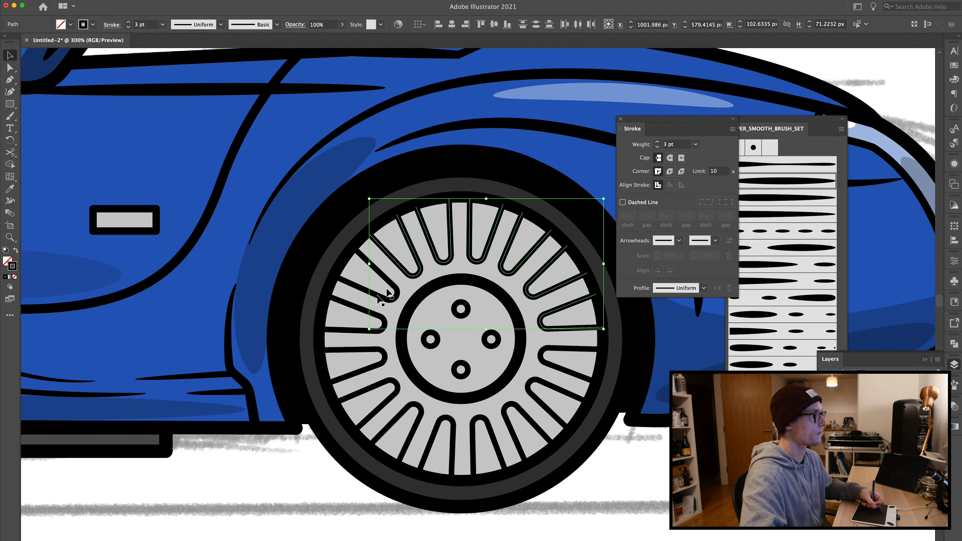
pyautogui.keyDown('shift'); pyautogui.click(390, 301); pyautogui.keyUp('shift')
pyautogui.keyDown('shift'); pyautogui.click(384, 320); pyautogui.keyUp('shift')
pyautogui.keyDown('shift'); pyautogui.click(384, 355); pyautogui.keyUp('shift')
pyautogui.keyDown('shift'); pyautogui.click(397, 387); pyautogui.keyUp('shift')
pyautogui.keyDown('shift'); pyautogui.click(420, 410); pyautogui.keyUp('shift')
pyautogui.keyDown('shift'); pyautogui.click(453, 423); pyautogui.keyUp('shift')
pyautogui.keyDown('shift'); pyautogui.click(483, 419); pyautogui.keyUp('shift')
pyautogui.keyDown('shift'); pyautogui.click(510, 420); pyautogui.keyUp('shift')
pyautogui.press('super+g')
pyautogui.press('super+space')
pyautogui.press('Escape')
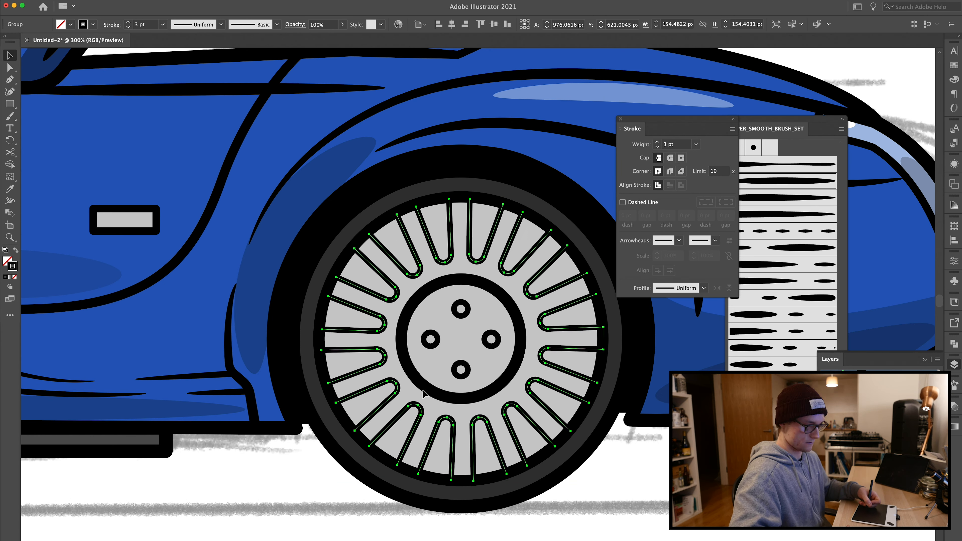
# Step: Duplicate the spoke group onto the front wheel and nudge it to centre on the hub
pyautogui.press('super+1')
pyautogui.moveTo(503, 310); pyautogui.dragTo(139, 358)
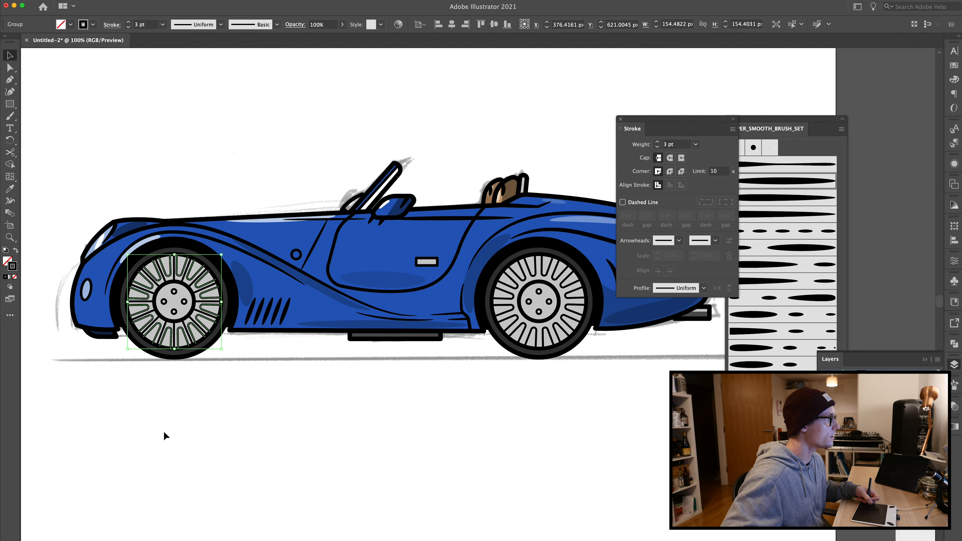
pyautogui.press('super+equal')
pyautogui.press('super+equal')
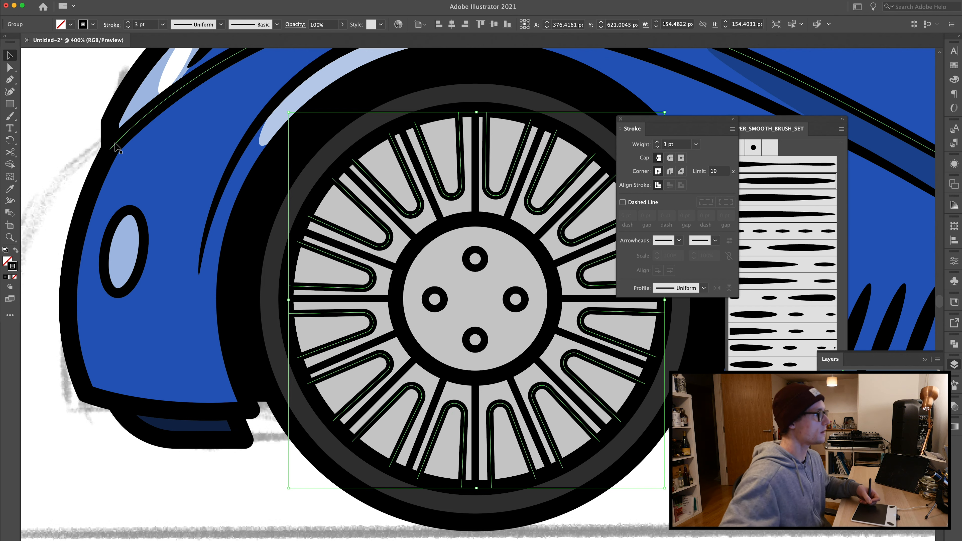
pyautogui.press('Left')
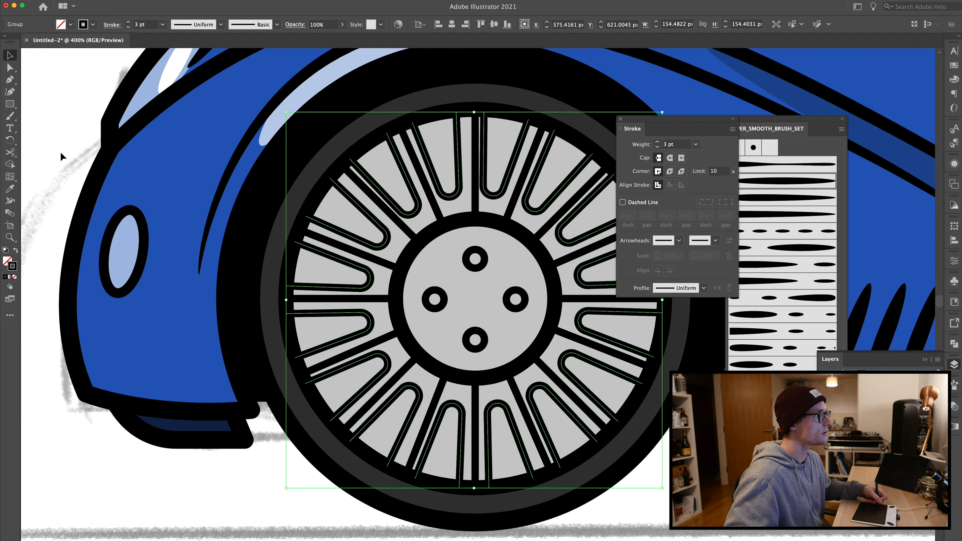
pyautogui.press('Right')
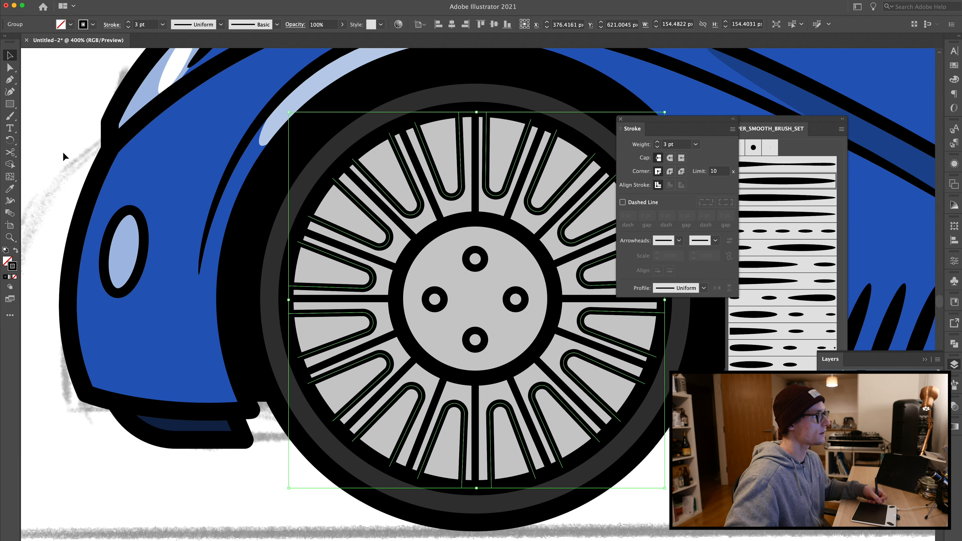
pyautogui.press('Up')
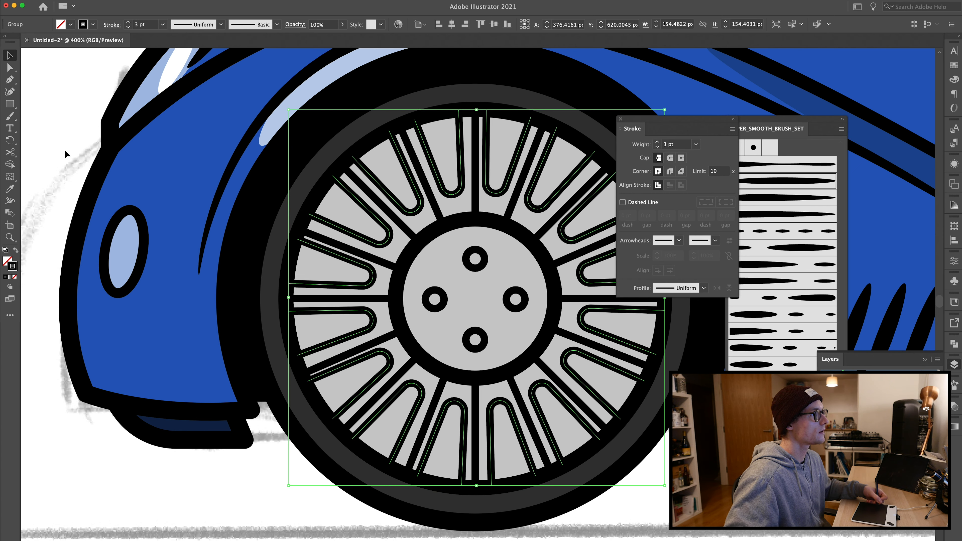
pyautogui.press('a')
pyautogui.press('v')
pyautogui.press('super+shift+a')
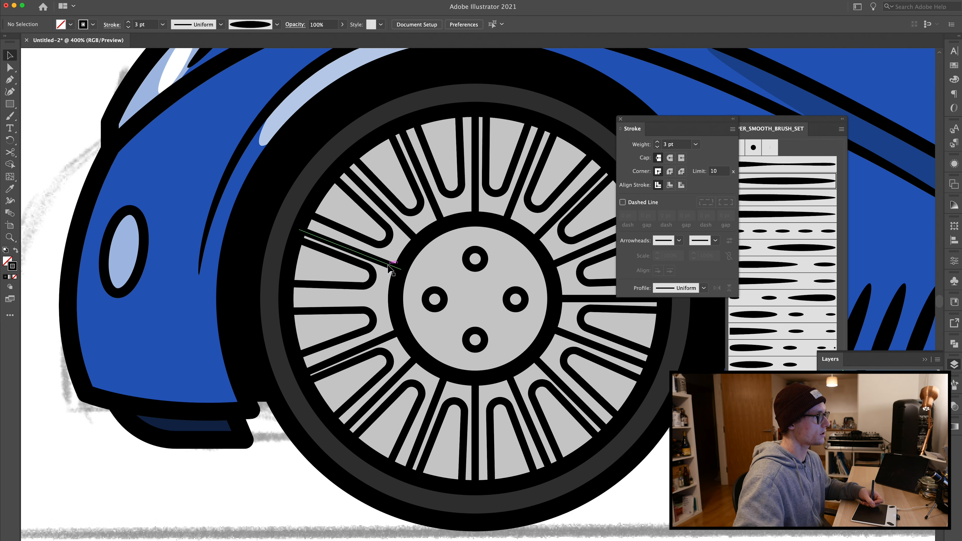
pyautogui.press('super+0')
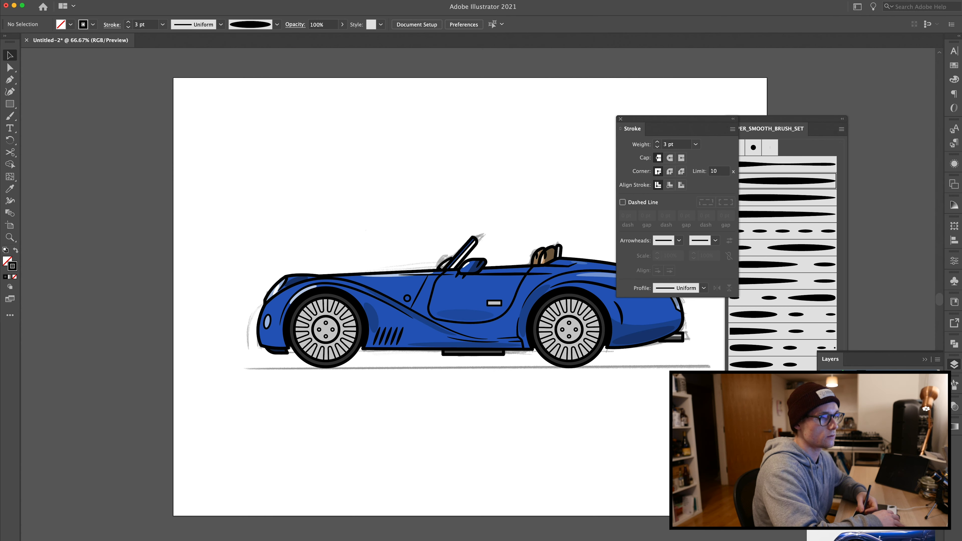
# Step: Sample the tire's black with the eyedropper onto the rear wheel's spoke group, removing its stroke
pyautogui.press('super+=')
pyautogui.press('super+=')
pyautogui.press('super+=')
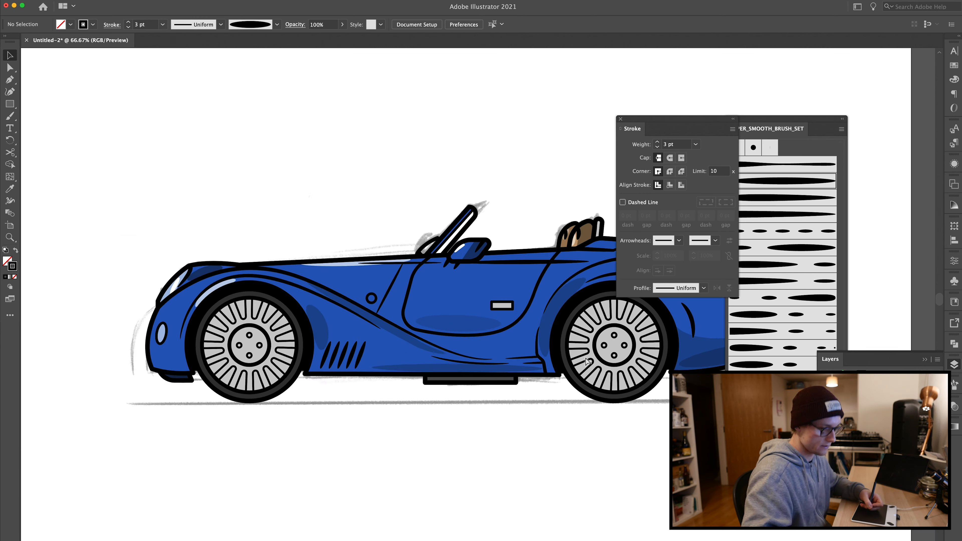
pyautogui.moveTo(608, 368); pyautogui.dragTo(348, 373)
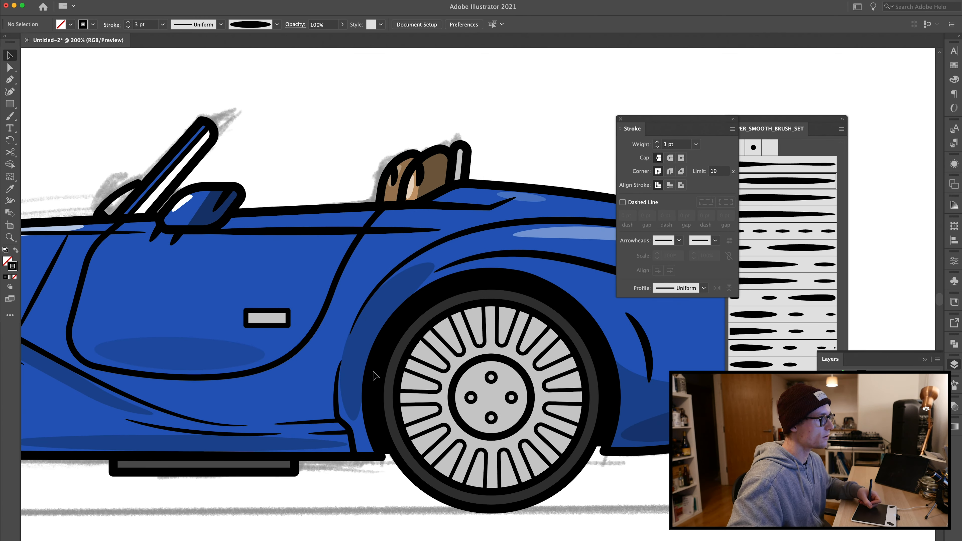
pyautogui.press('super+=')
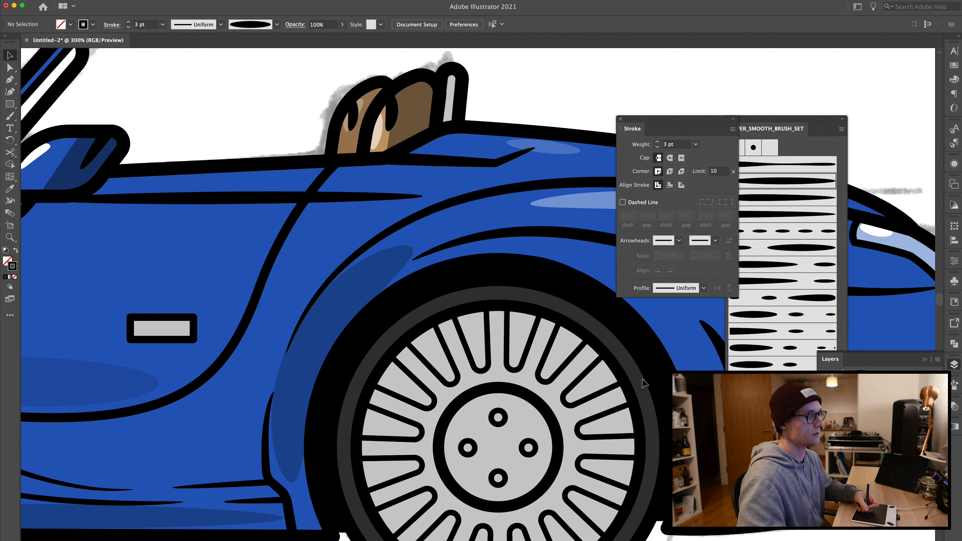
pyautogui.click(489, 345)
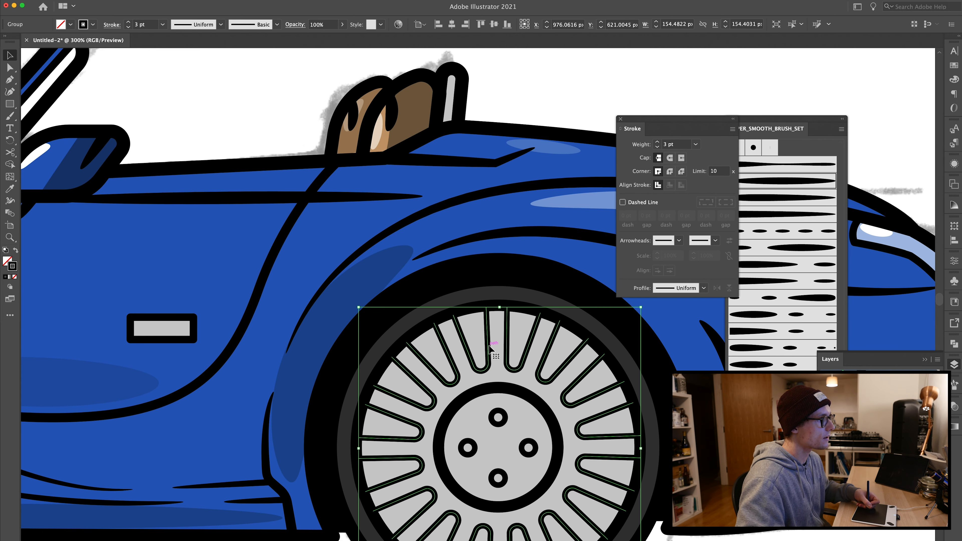
pyautogui.click(833, 396)
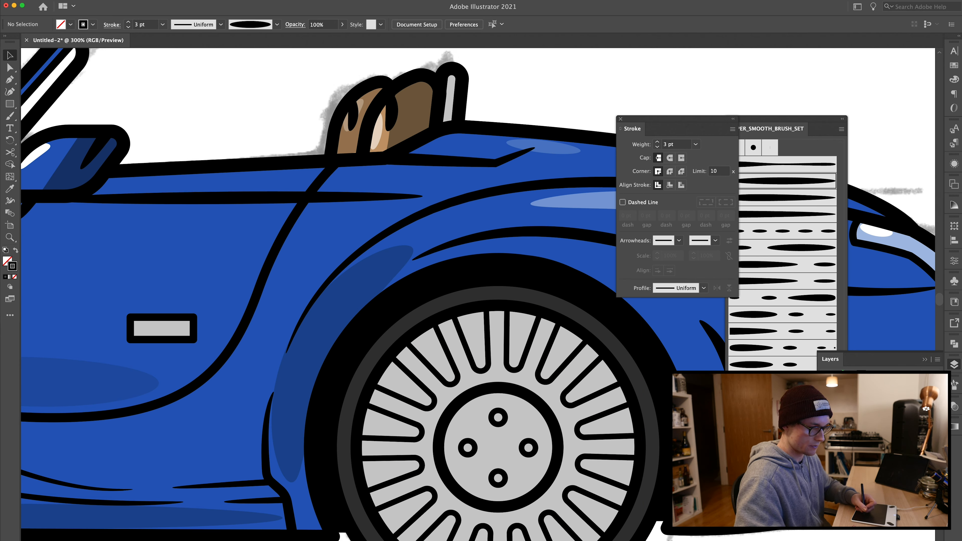
pyautogui.press('super+z')
pyautogui.press('i')
pyautogui.click(556, 292)
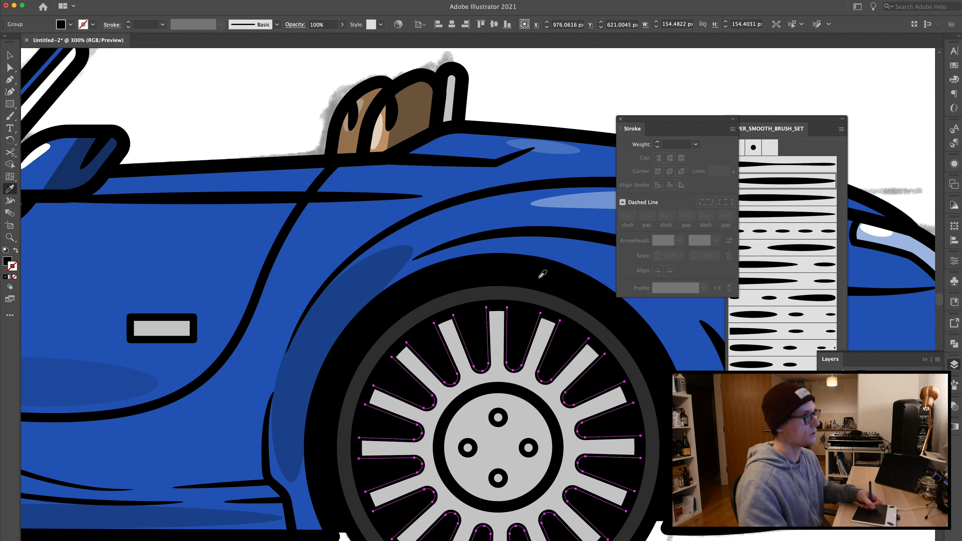
pyautogui.press('v')
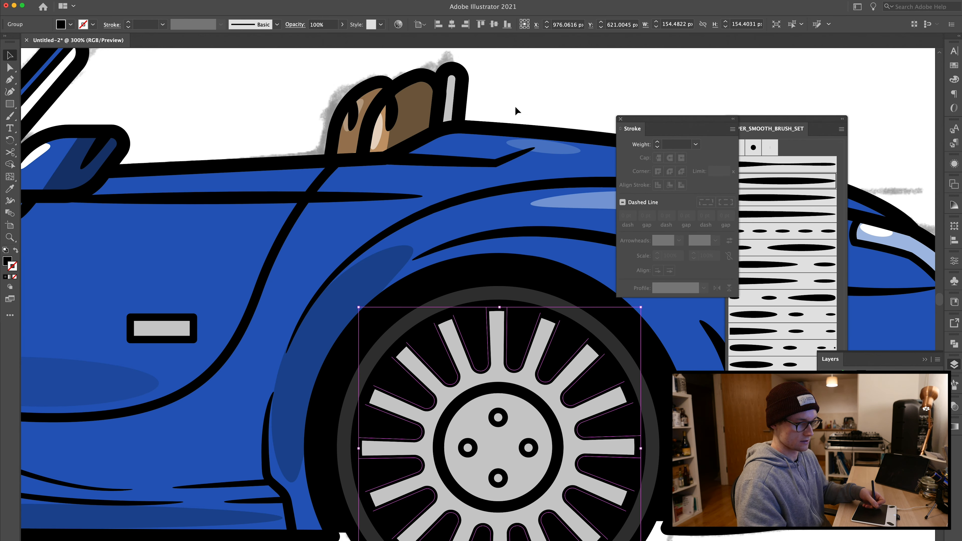
pyautogui.click(522, 105)
# Step: Fill the rear wheel's spoke group with a dark gray swatch
pyautogui.press('super+equal')
pyautogui.press('super+minus')
pyautogui.press('super+minus')
pyautogui.press('super+minus')
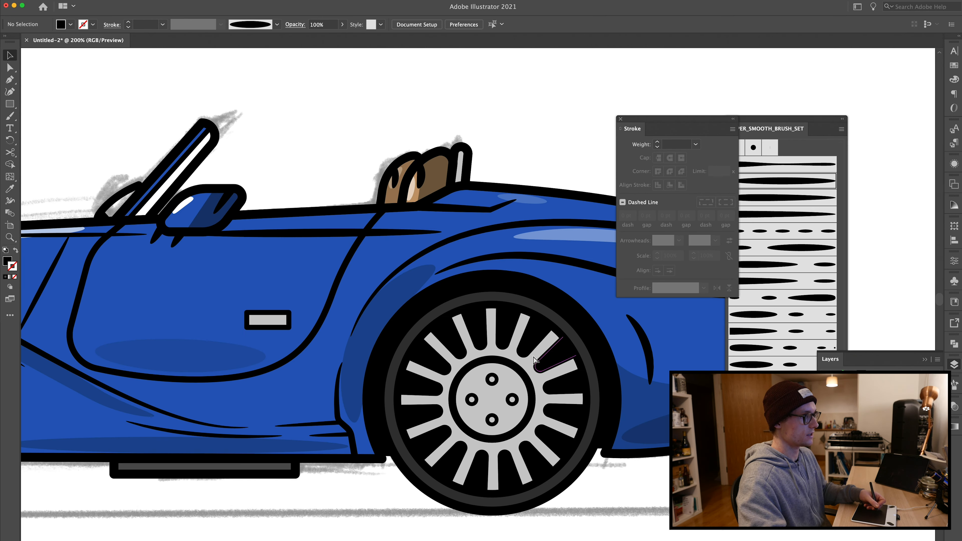
pyautogui.press('super+equal')
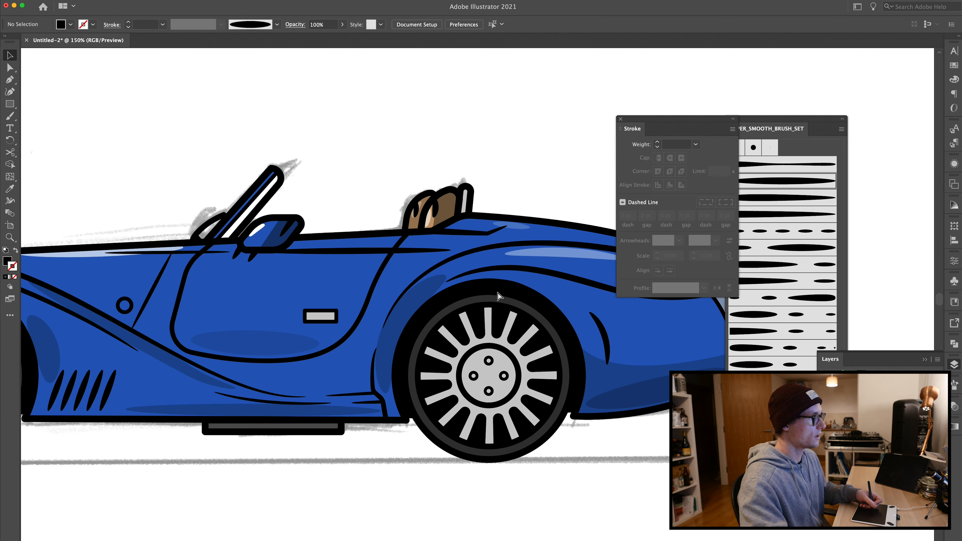
pyautogui.click(498, 321)
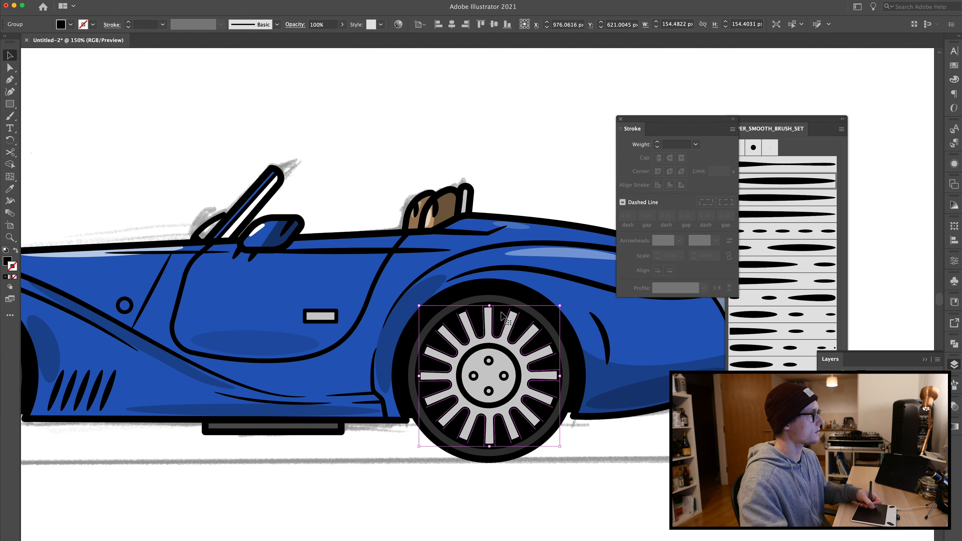
pyautogui.click(955, 66)
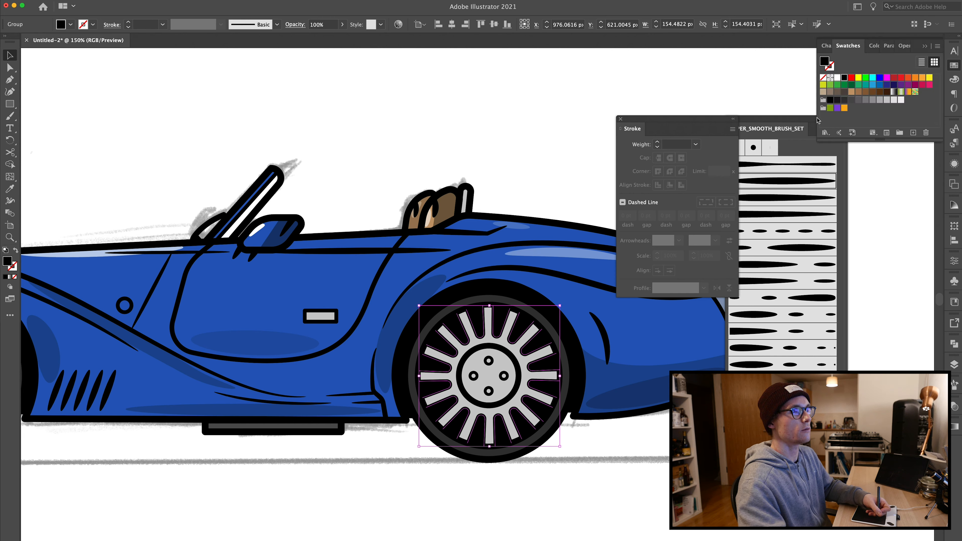
pyautogui.click(838, 101)
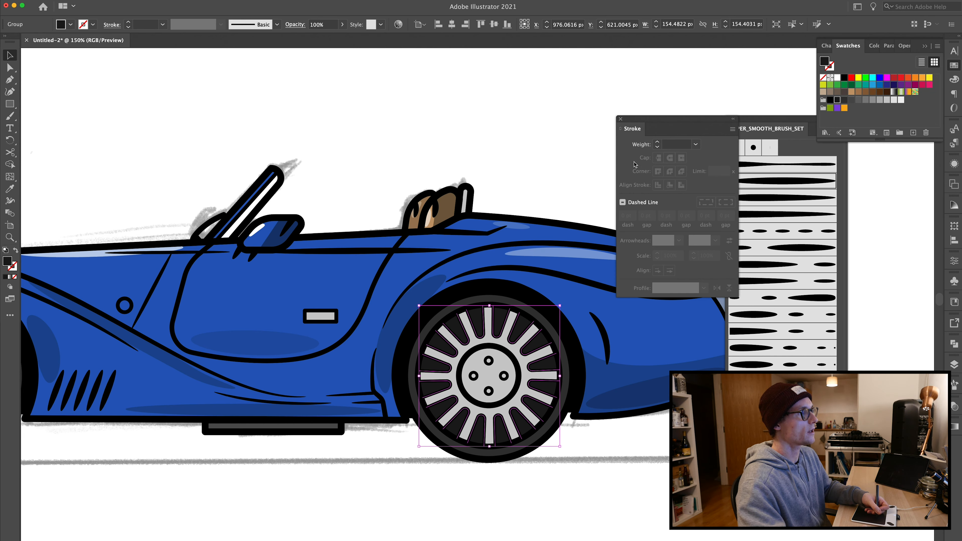
pyautogui.click(511, 176)
# Step: Recolour the rear wheel's spoke group with a darker gray swatch
pyautogui.press('super+equal')
pyautogui.press('super+equal')
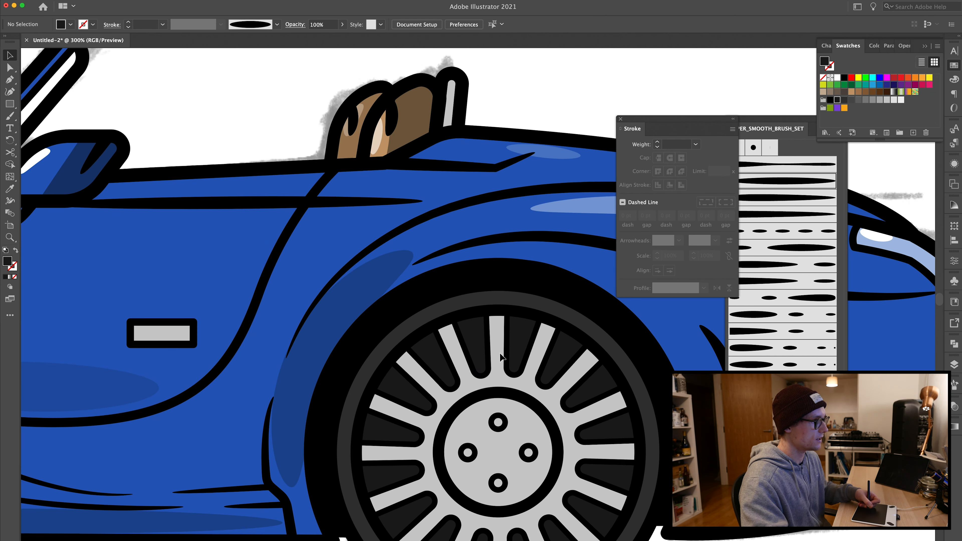
pyautogui.press('super+minus')
pyautogui.click(480, 325)
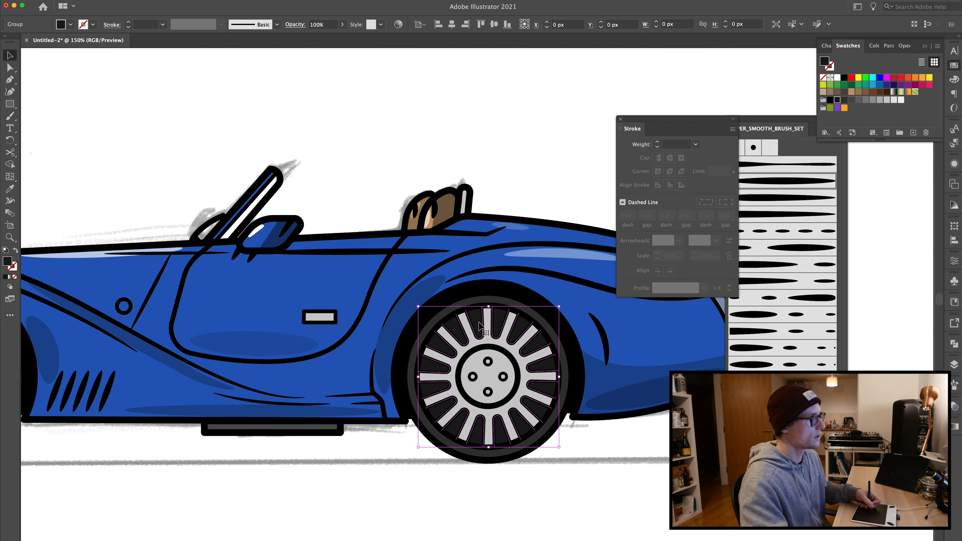
pyautogui.press('super+equal')
pyautogui.press('super+equal')
pyautogui.press('super+equal')
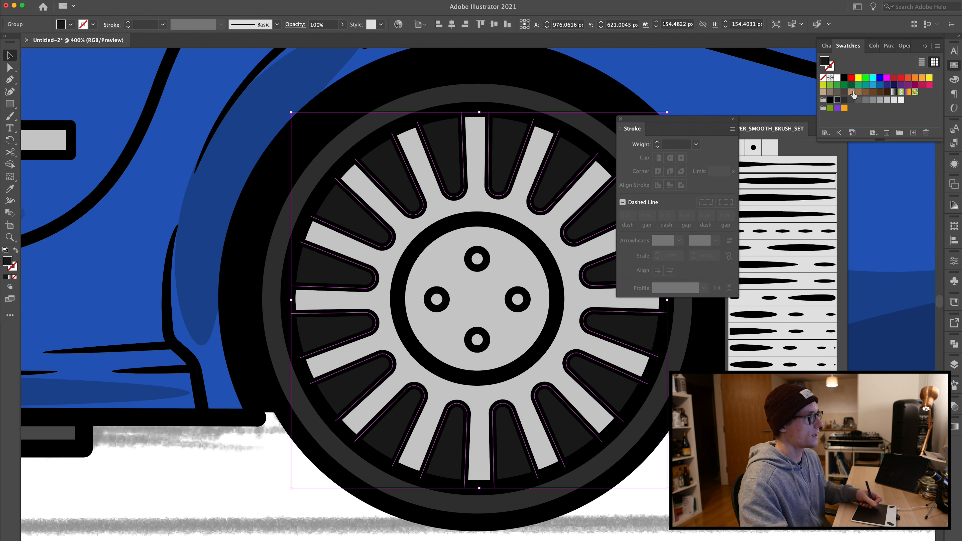
pyautogui.click(844, 100)
pyautogui.click(838, 100)
pyautogui.press('super+minus')
pyautogui.press('super+minus')
pyautogui.press('super+minus')
pyautogui.press('super+minus')
pyautogui.click(365, 425)
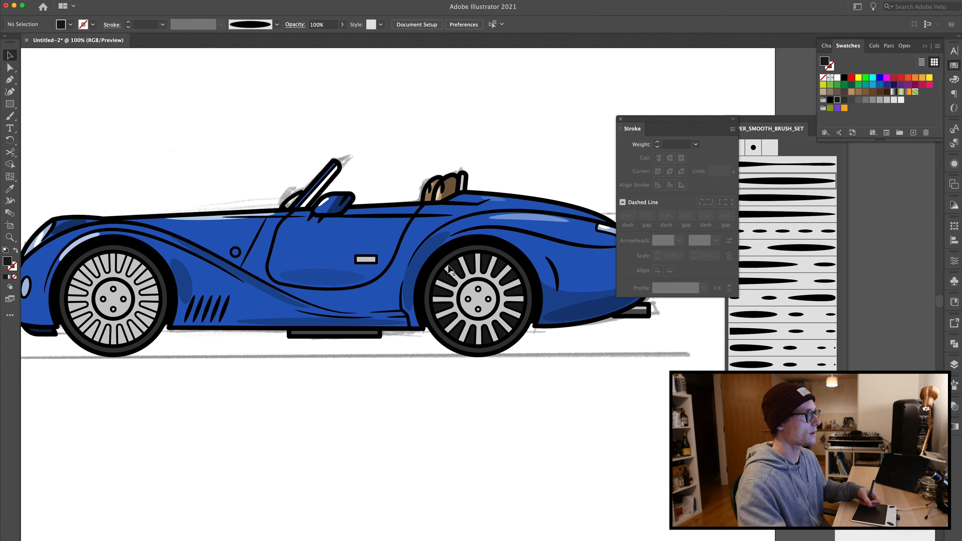
# Step: Duplicate the recoloured rear spoke group onto the front wheel's hub
pyautogui.click(453, 270)
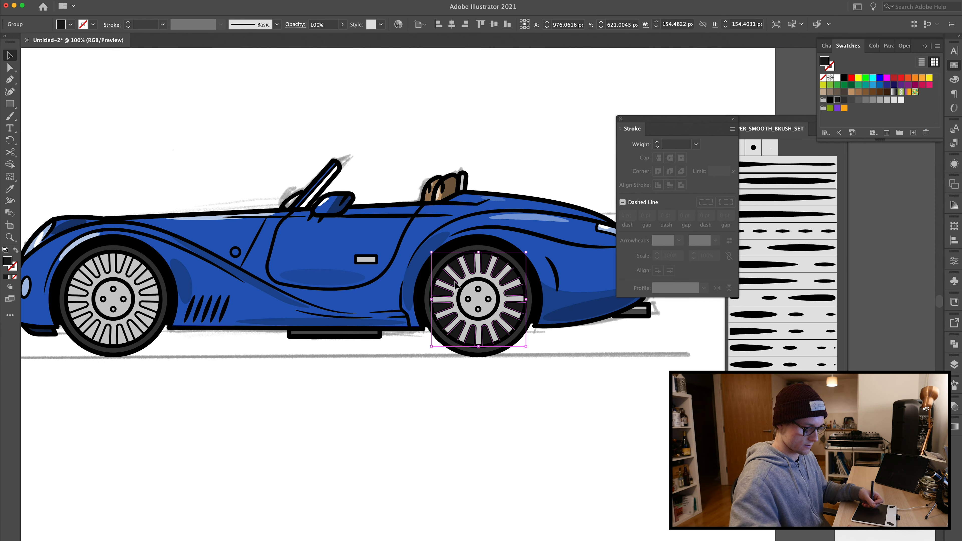
pyautogui.press('super+shift+a')
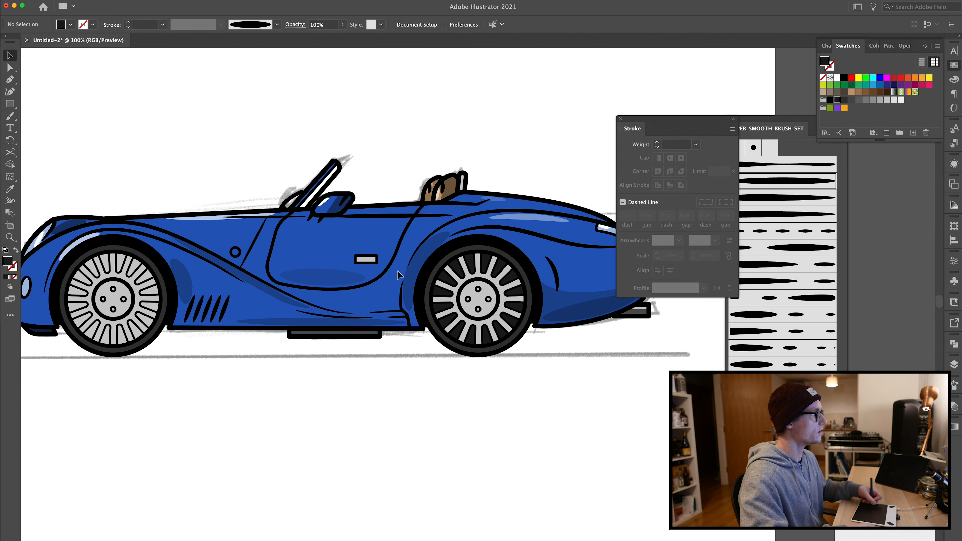
pyautogui.click(458, 267)
pyautogui.moveTo(459, 270); pyautogui.dragTo(91, 309)
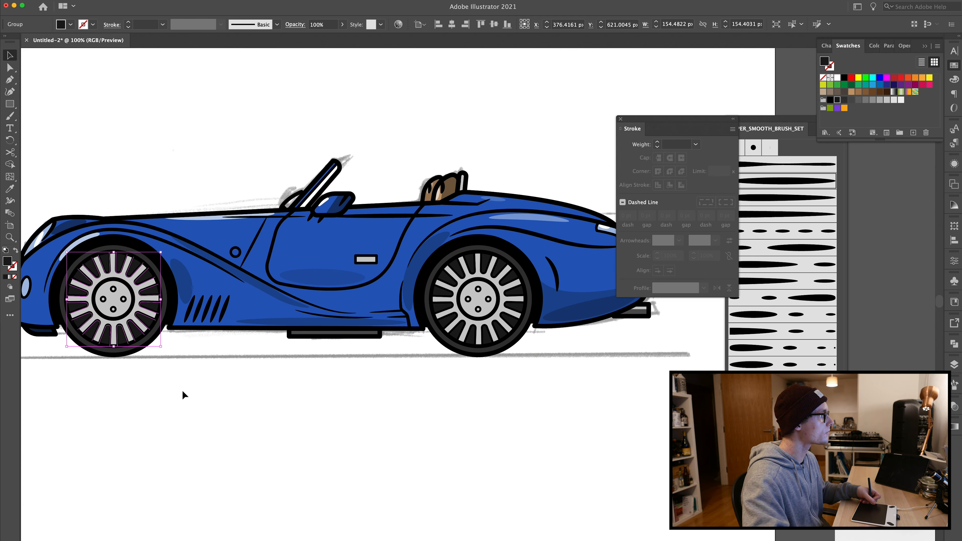
pyautogui.click(247, 447)
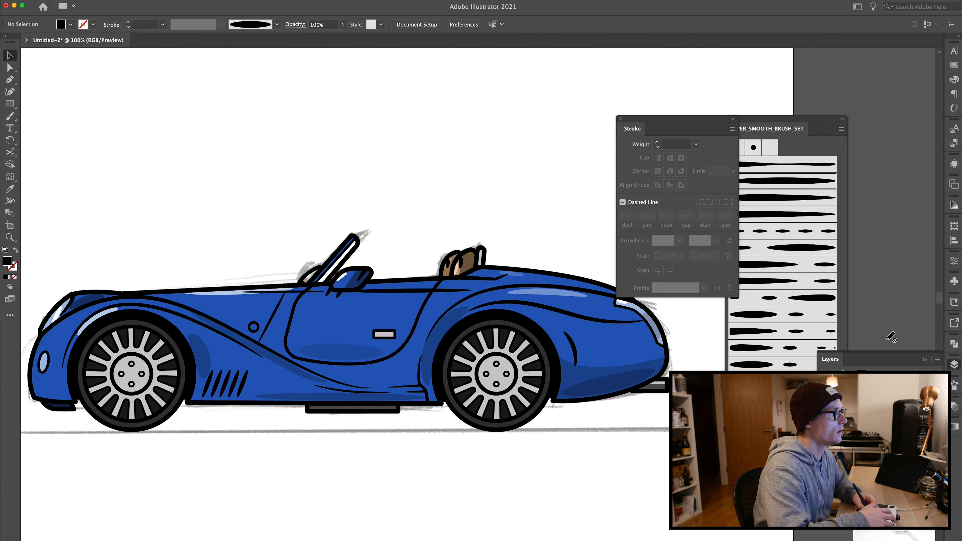
# Step: Apply a tapered brush from SUPER_SMOOTH_BRUSH_SET to the front wheel's hub ring
pyautogui.moveTo(181, 216); pyautogui.dragTo(229, 225)
pyautogui.press('super+equal')
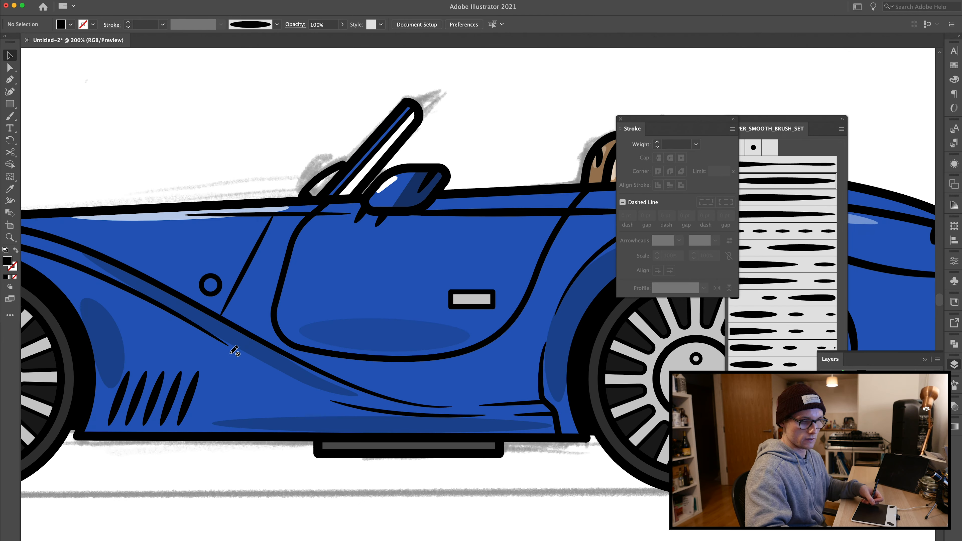
pyautogui.moveTo(209, 368); pyautogui.dragTo(512, 393)
pyautogui.moveTo(236, 363); pyautogui.dragTo(357, 367)
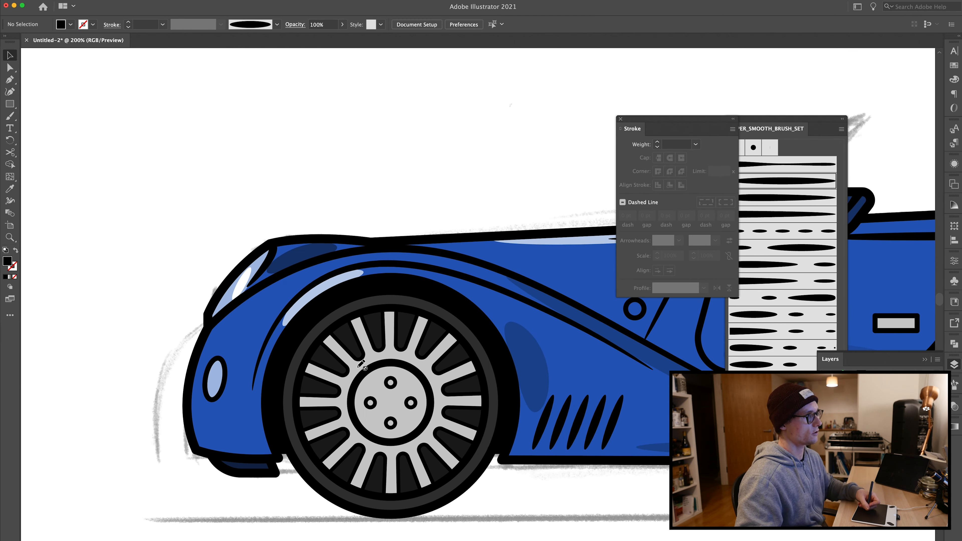
pyautogui.press('super+equal')
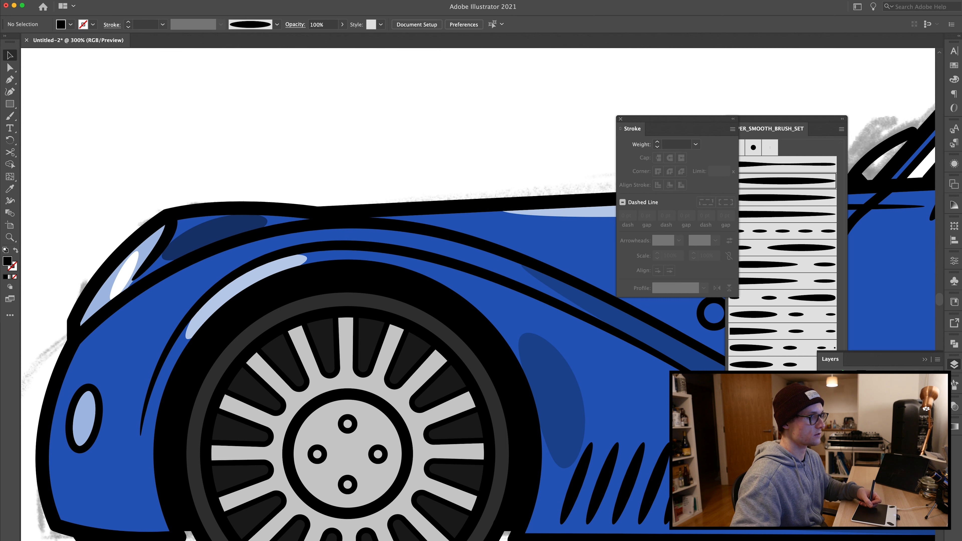
pyautogui.press('a')
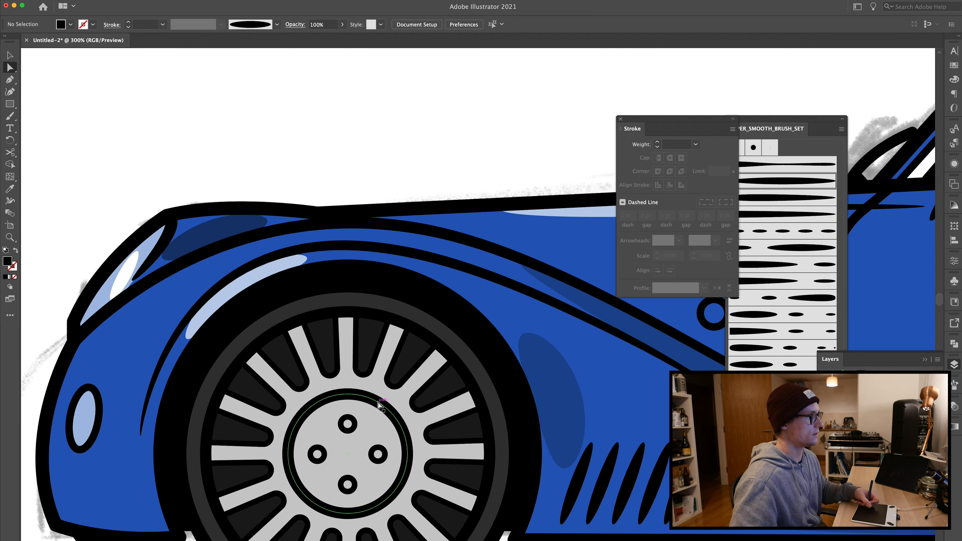
pyautogui.click(386, 408)
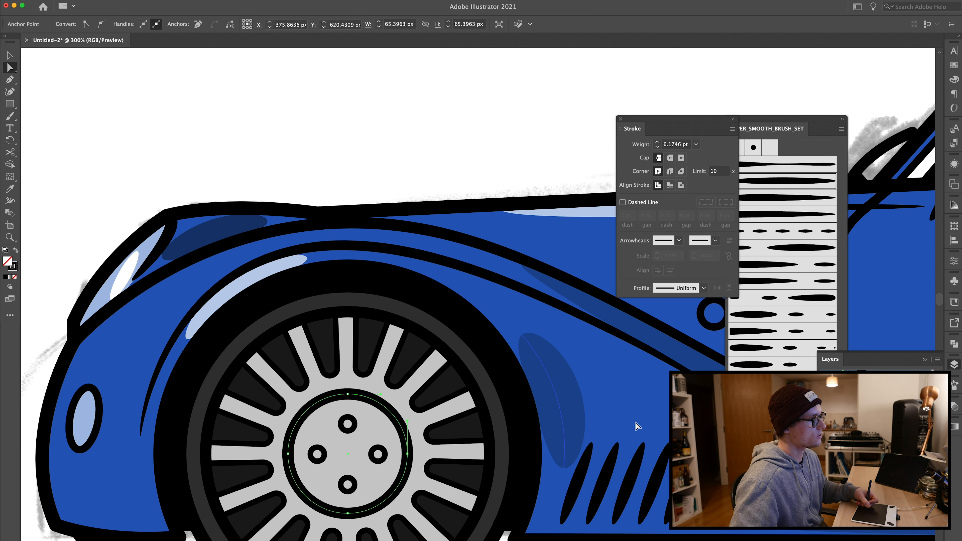
pyautogui.click(657, 147)
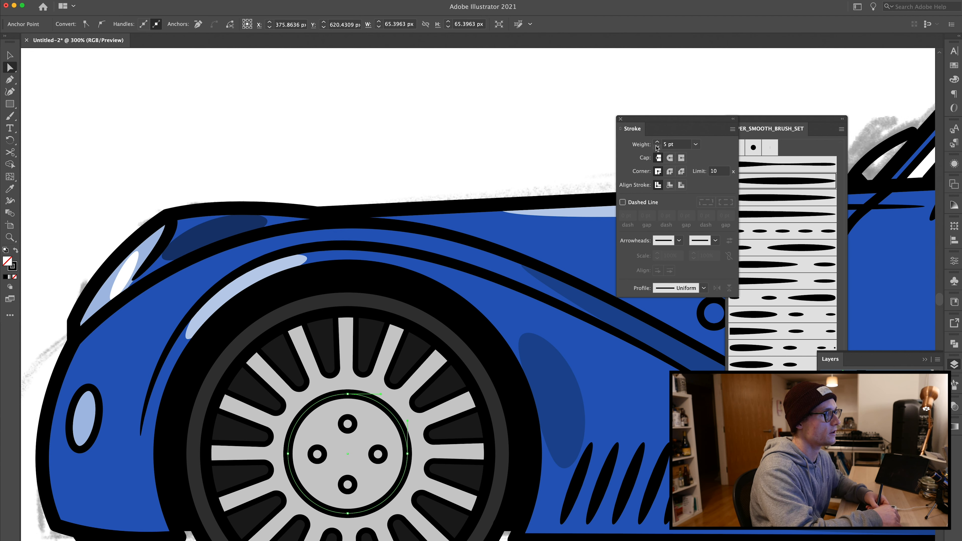
pyautogui.click(780, 122)
pyautogui.click(747, 250)
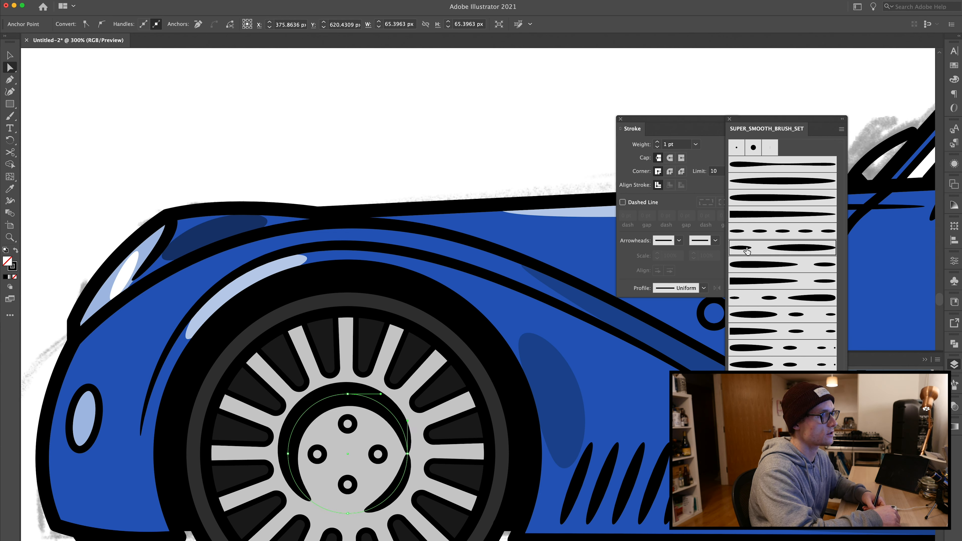
# Step: Open a gap in the brushed hub ring near its top by adding an anchor and deleting a segment
pyautogui.press('+')
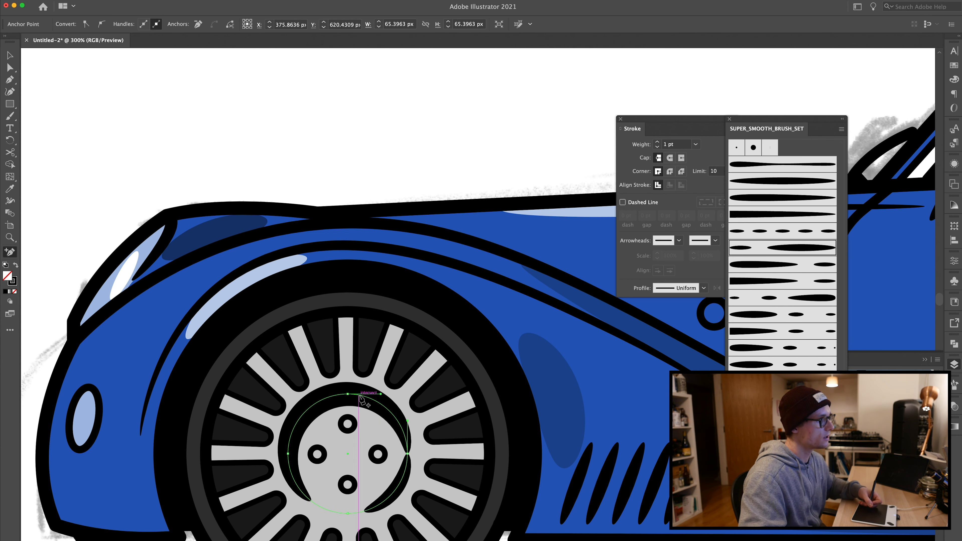
pyautogui.click(357, 395)
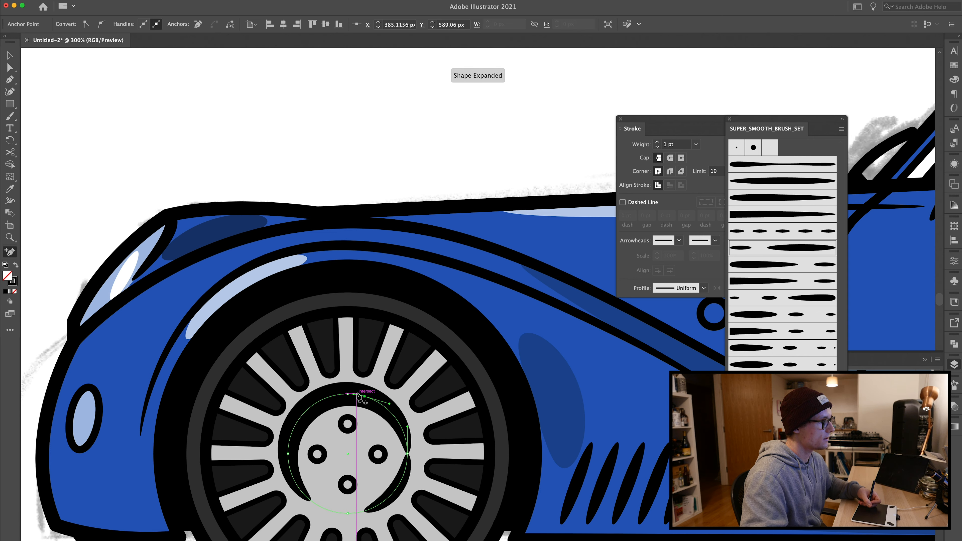
pyautogui.press('Delete')
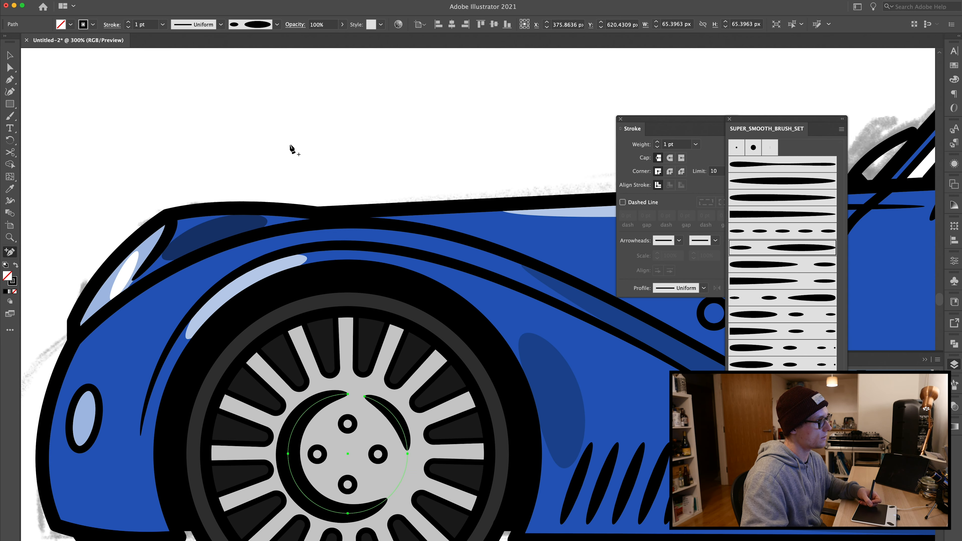
# Step: Try stroke weights of 0.25, 0.5 and 0.3 pt on the hub ring
pyautogui.press('v')
pyautogui.click(128, 27)
pyautogui.click(128, 27)
pyautogui.click(128, 27)
pyautogui.click(139, 98)
pyautogui.press('super+minus')
pyautogui.press('super+minus')
pyautogui.press('super+minus')
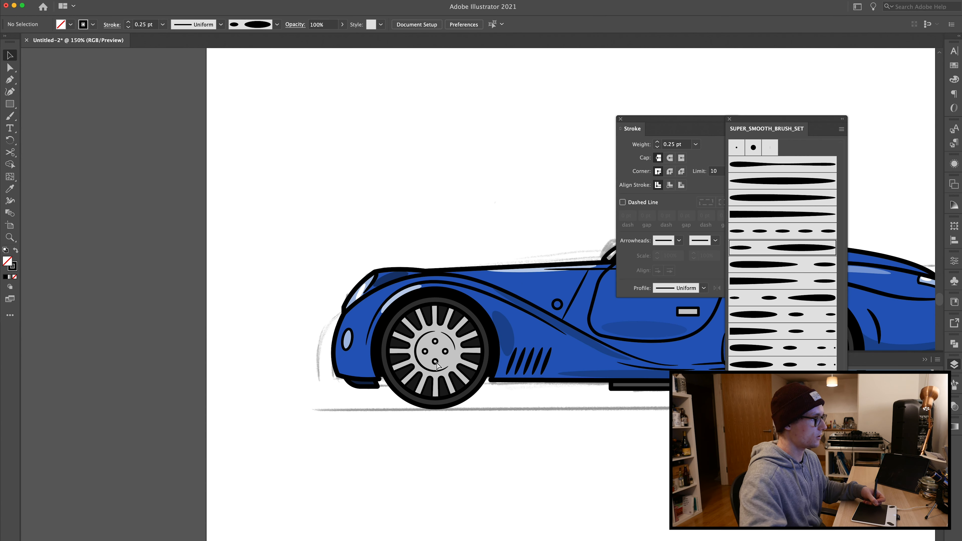
pyautogui.press('super+equal')
pyautogui.click(393, 356)
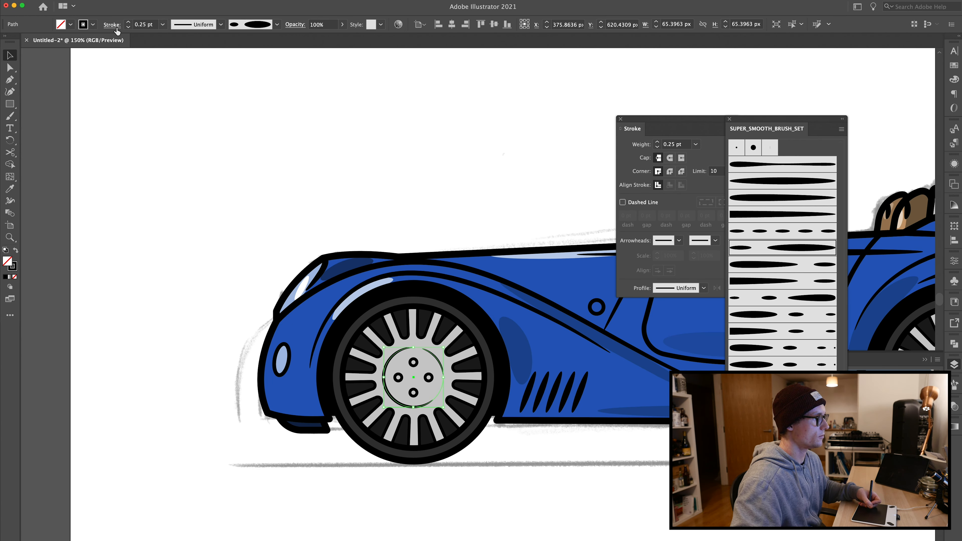
pyautogui.click(128, 22)
pyautogui.click(156, 142)
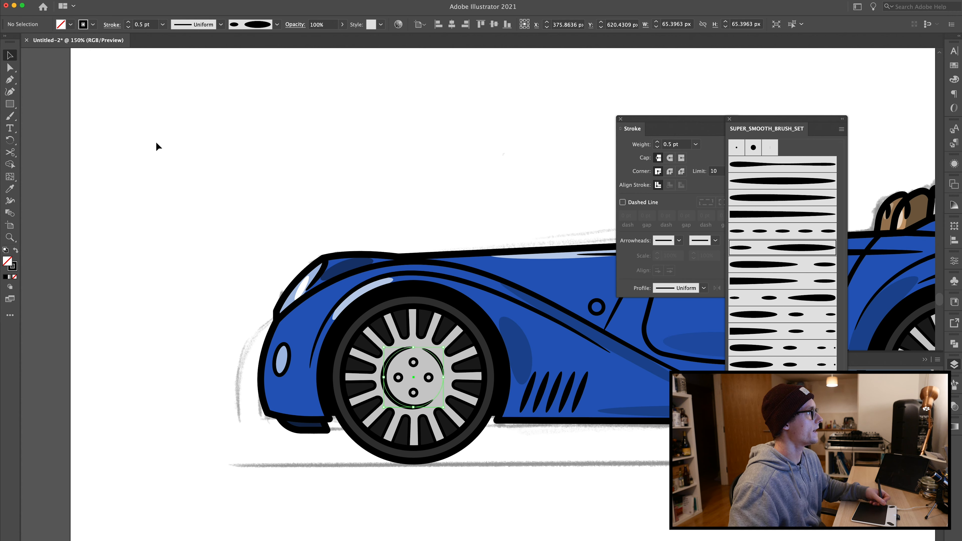
pyautogui.click(388, 358)
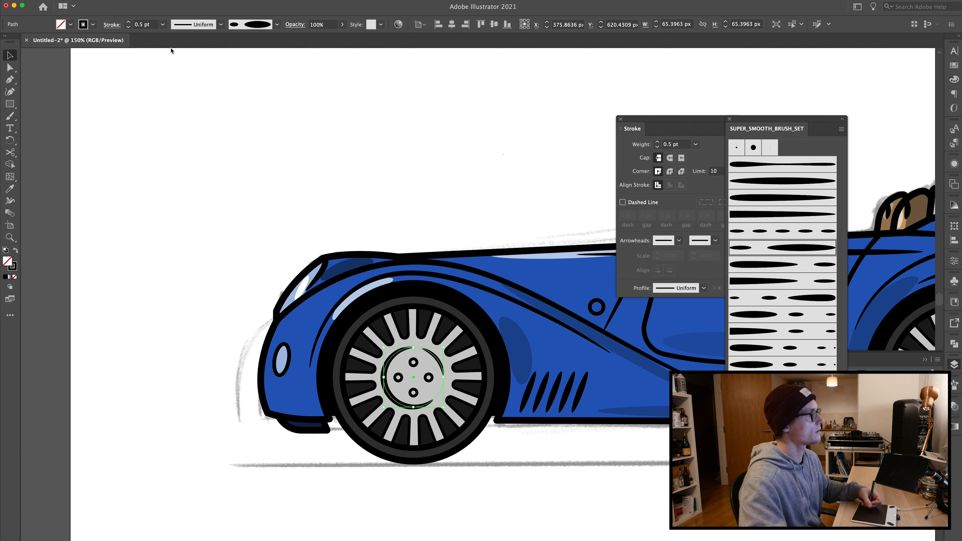
pyautogui.click(144, 25)
pyautogui.press('BackSpace')
pyautogui.write('3')
pyautogui.press('Return')
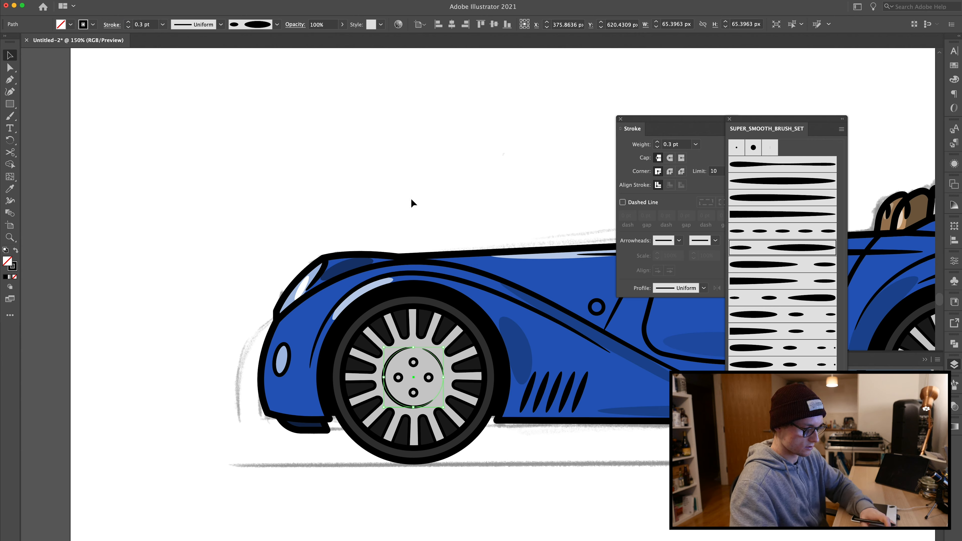
pyautogui.click(348, 209)
# Step: Set the front hub ring's stroke weight to 0.4 pt
pyautogui.press('super+minus')
pyautogui.press('super+minus')
pyautogui.press('super+equal')
pyautogui.moveTo(331, 229); pyautogui.dragTo(139, 253)
pyautogui.click(234, 370)
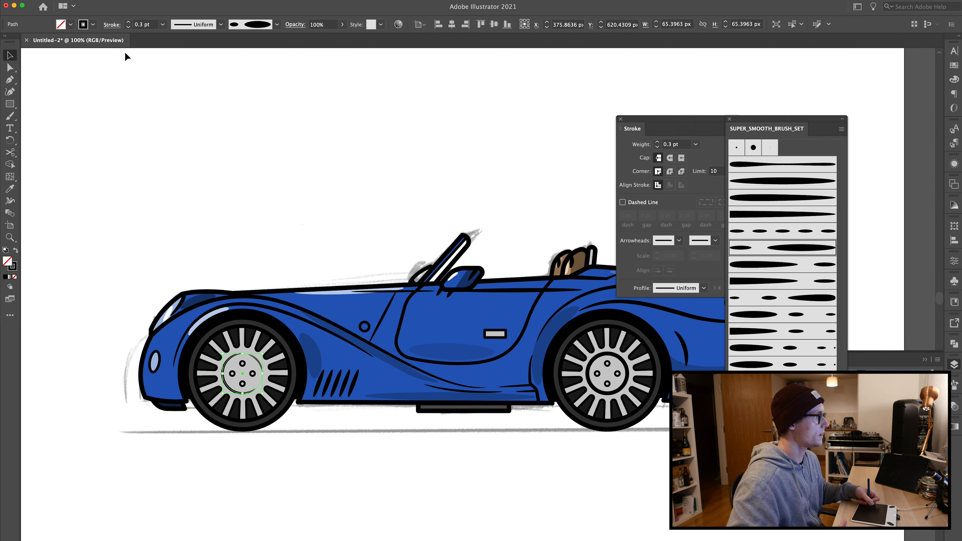
pyautogui.click(142, 25)
pyautogui.press('BackSpace')
pyautogui.write('4')
pyautogui.press('Return')
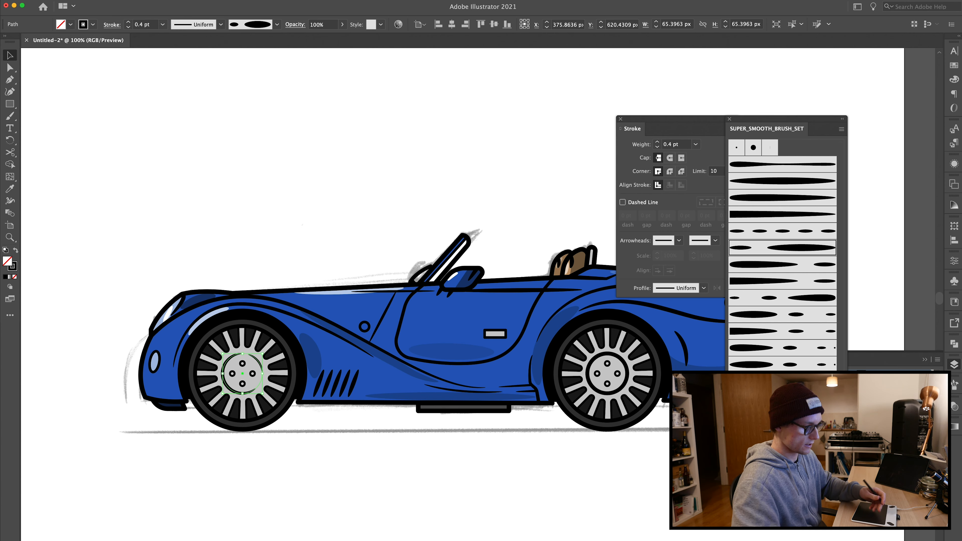
pyautogui.click(257, 179)
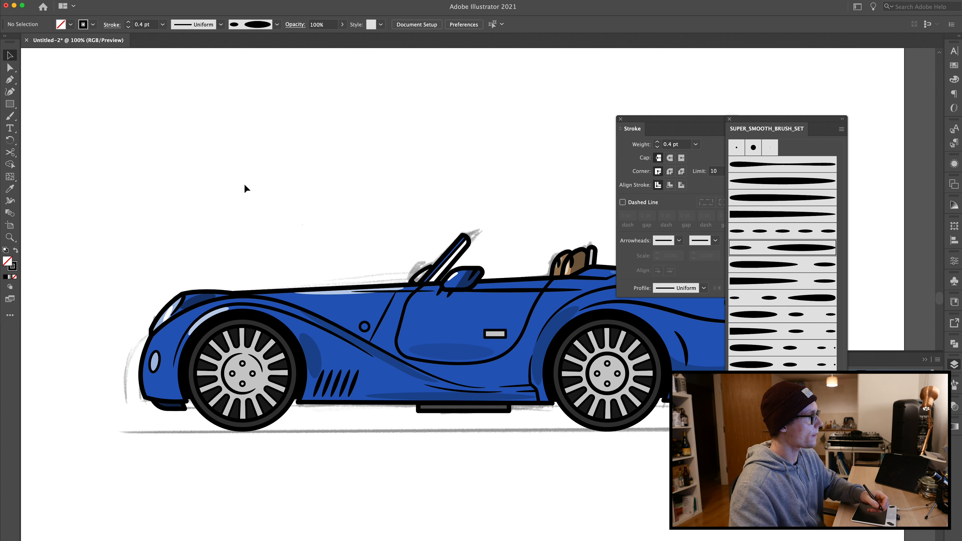
# Step: Copy the brushed hub ring onto the rear wheel's hub
pyautogui.click(622, 357)
pyautogui.click(604, 359)
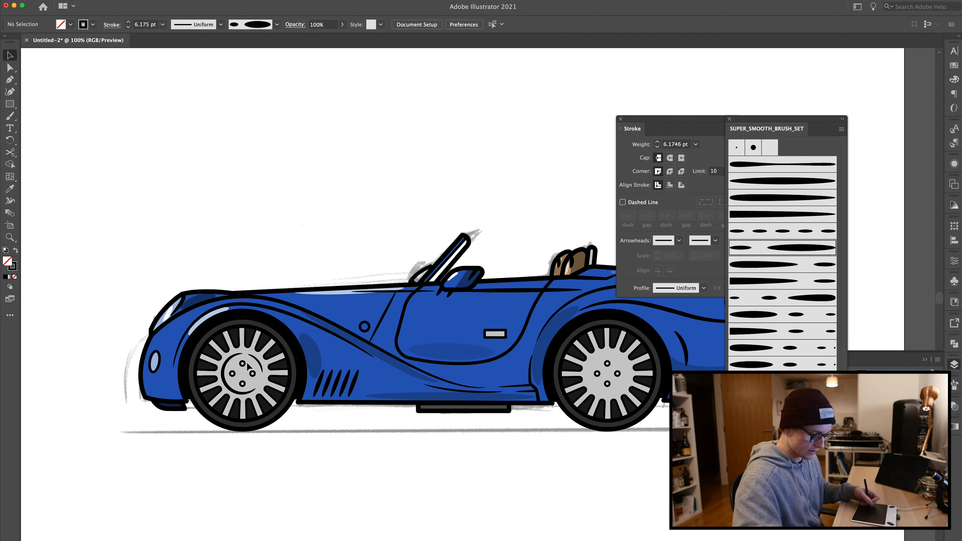
pyautogui.moveTo(258, 358); pyautogui.dragTo(620, 353)
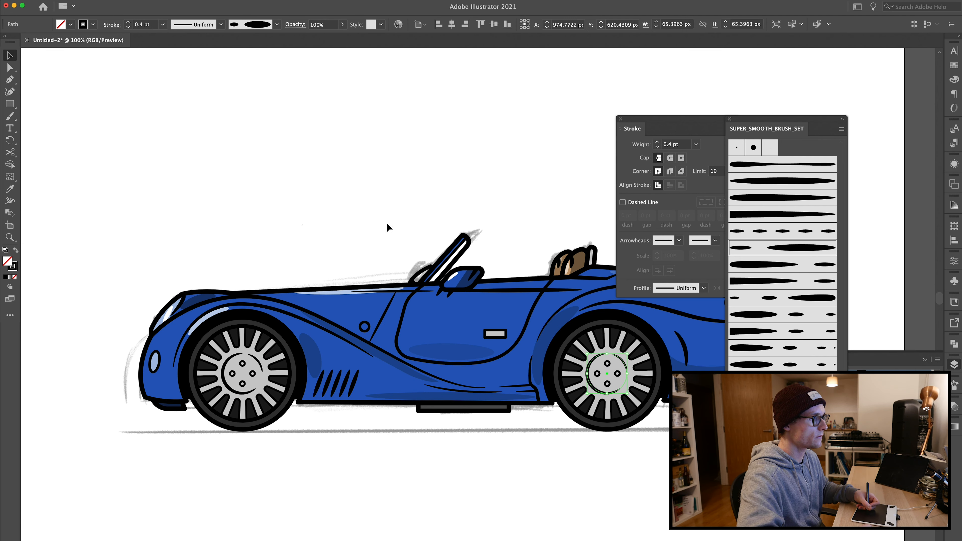
pyautogui.click(365, 185)
# Step: Draw a circle about 54 px wide around the rear wheel's hub with the Ellipse tool
pyautogui.press('super+equal')
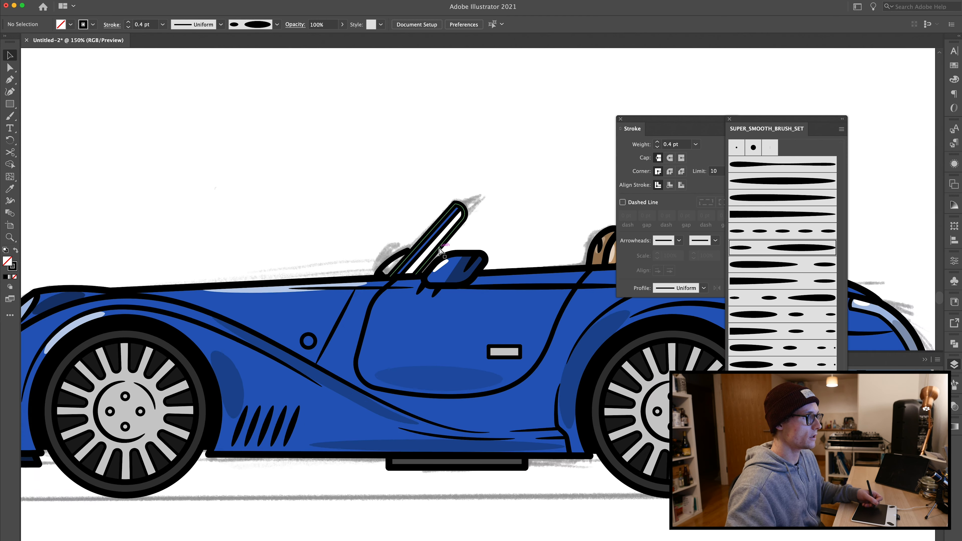
pyautogui.press('super+minus')
pyautogui.click(903, 362)
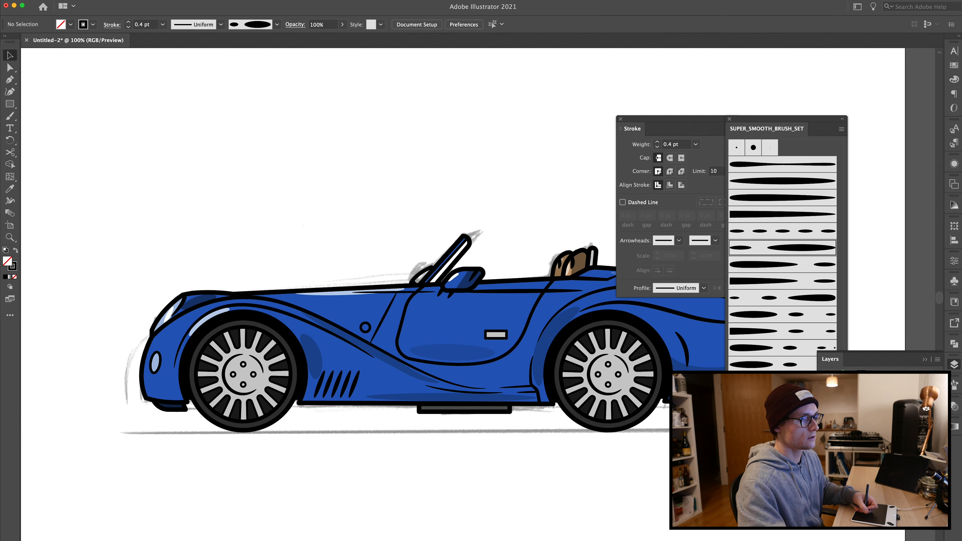
pyautogui.press('super+equal')
pyautogui.press('super+equal')
pyautogui.moveTo(564, 397); pyautogui.dragTo(288, 368)
pyautogui.press('super+equal')
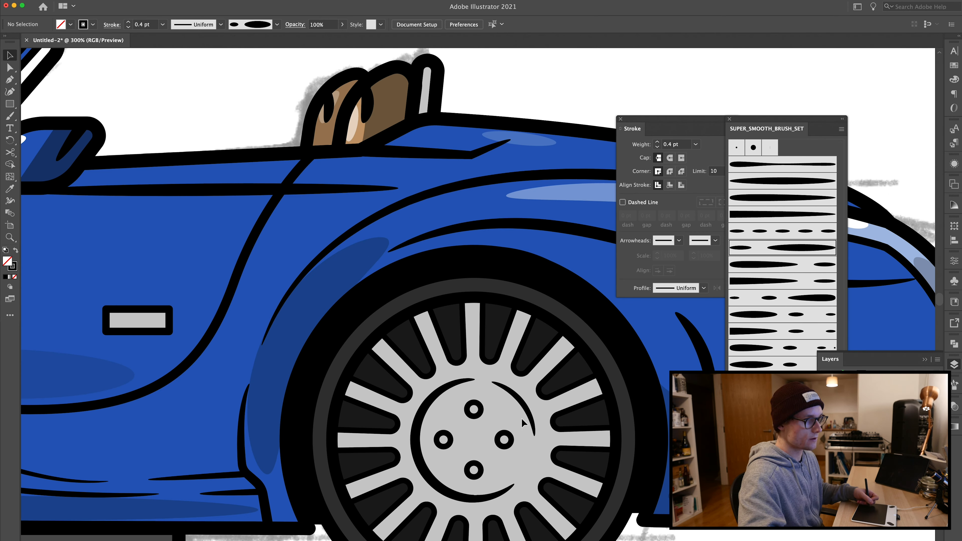
pyautogui.press('l')
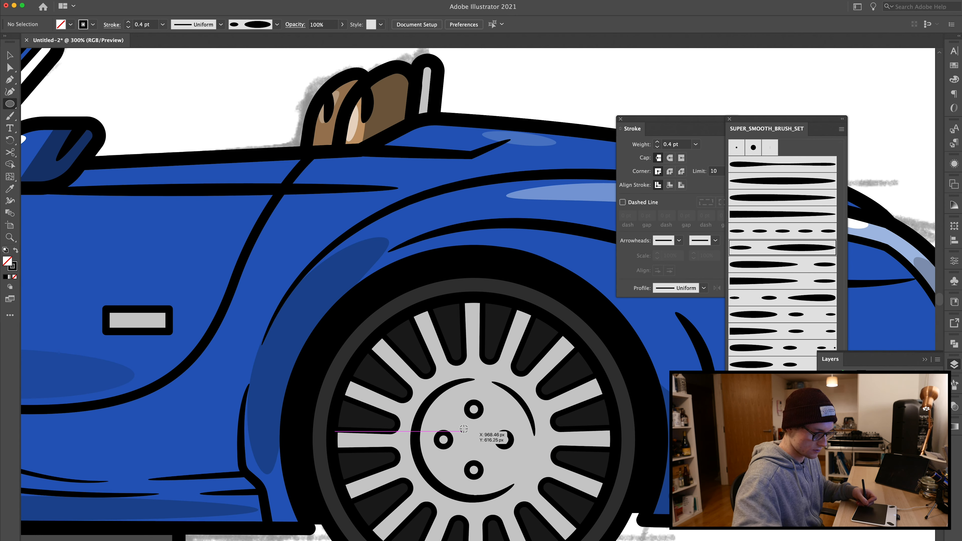
pyautogui.moveTo(474, 440); pyautogui.dragTo(532, 480)
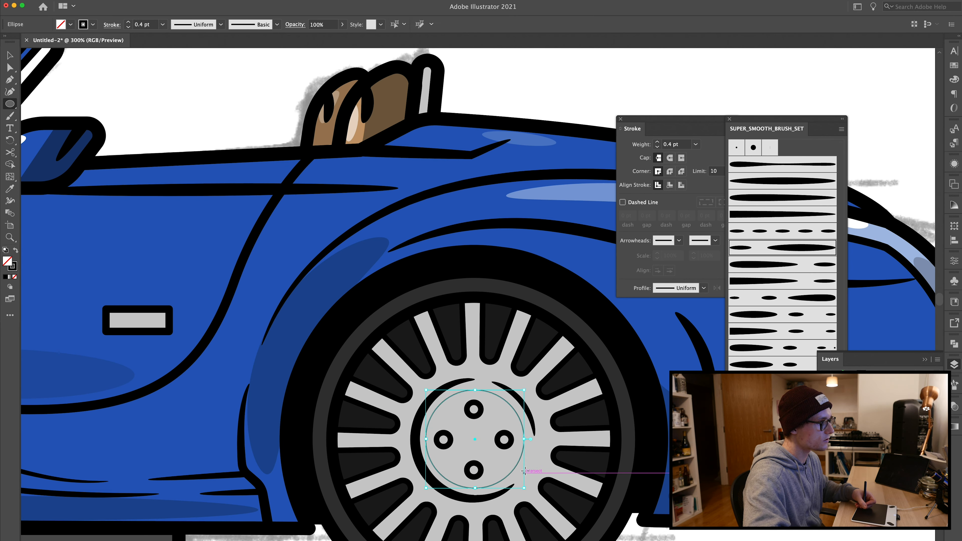
# Step: Delete the circle's top and left anchor points to leave a curved arc
pyautogui.press('a')
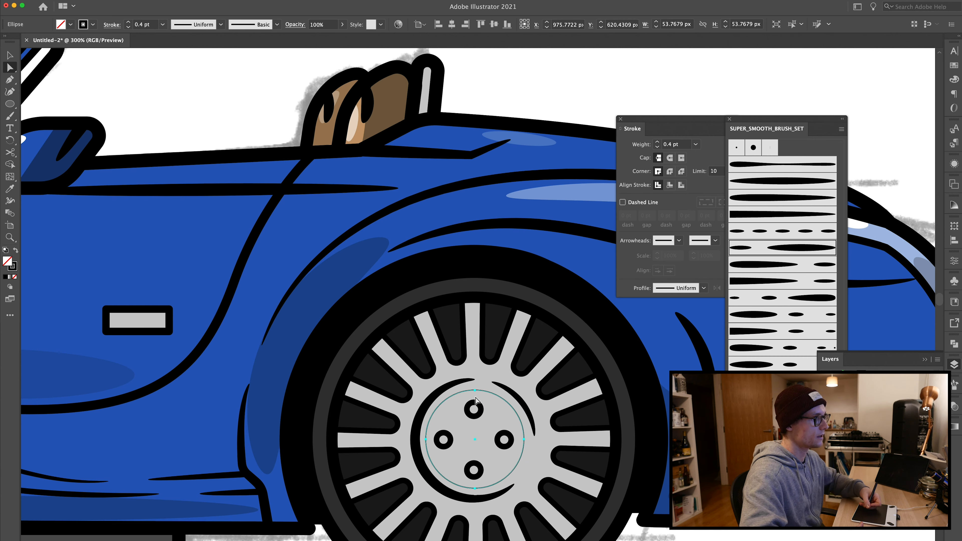
pyautogui.click(475, 389)
pyautogui.press('Delete')
pyautogui.click(425, 439)
pyautogui.press('Delete')
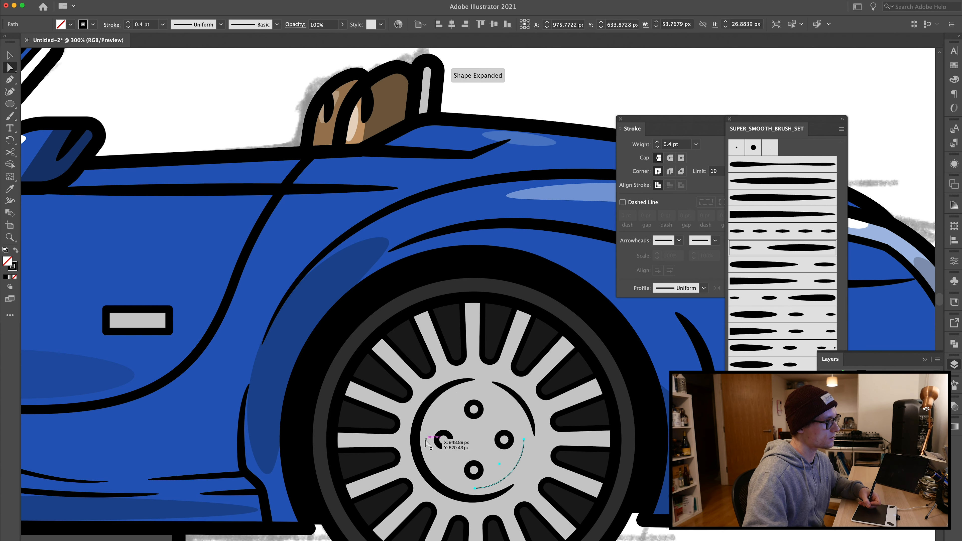
# Step: Apply the smooth tapered brush to the rear hub arc and set the arc's opacity to 40%
pyautogui.click(764, 180)
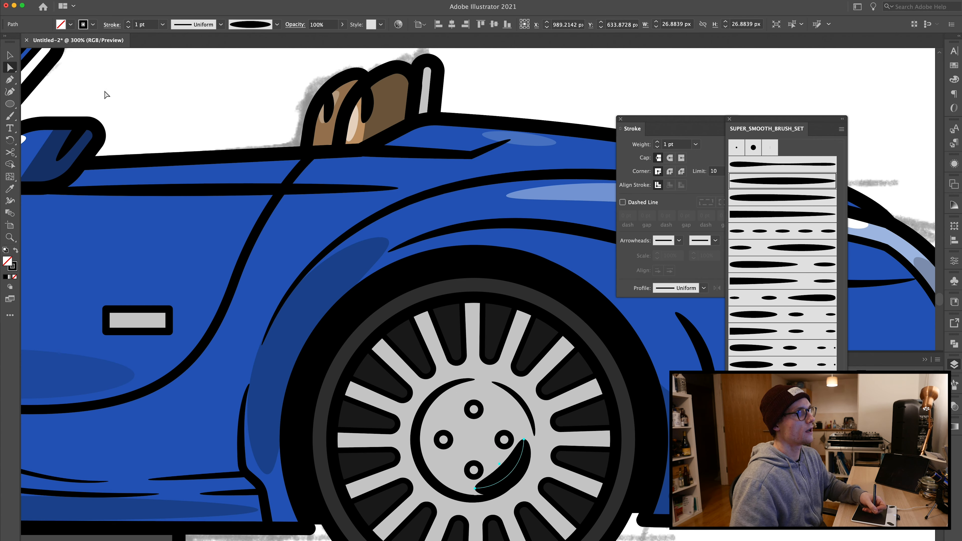
pyautogui.press('v')
pyautogui.press('super+shift+a')
pyautogui.moveTo(509, 471); pyautogui.dragTo(506, 468)
pyautogui.click(317, 24)
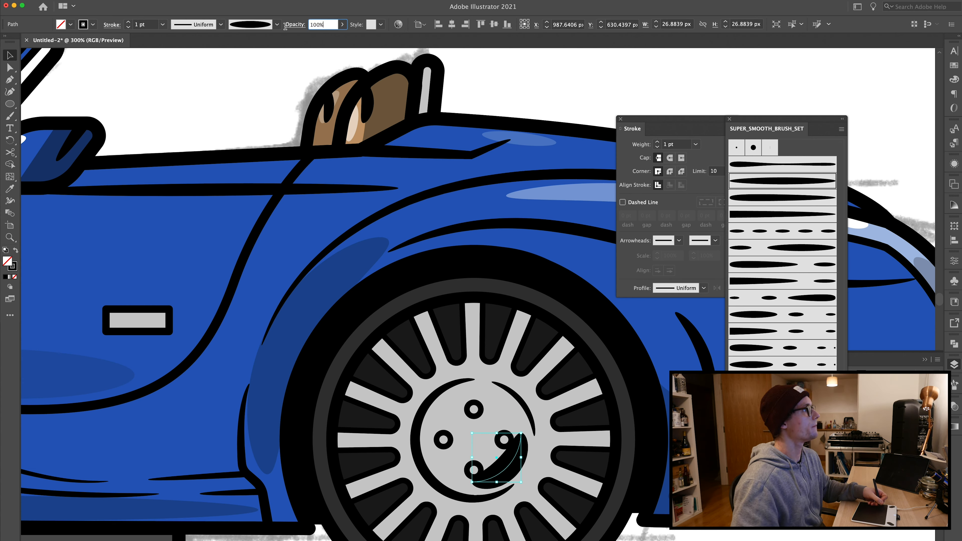
pyautogui.write('40')
pyautogui.press('Return')
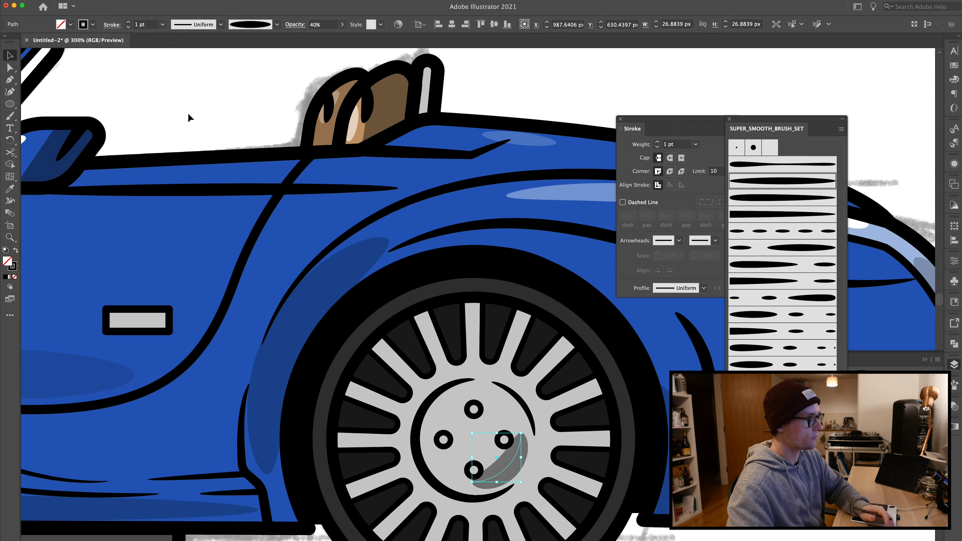
# Step: Copy the translucent hub arc onto the front wheel's hub
pyautogui.press('super+shift+a')
pyautogui.press('super+1')
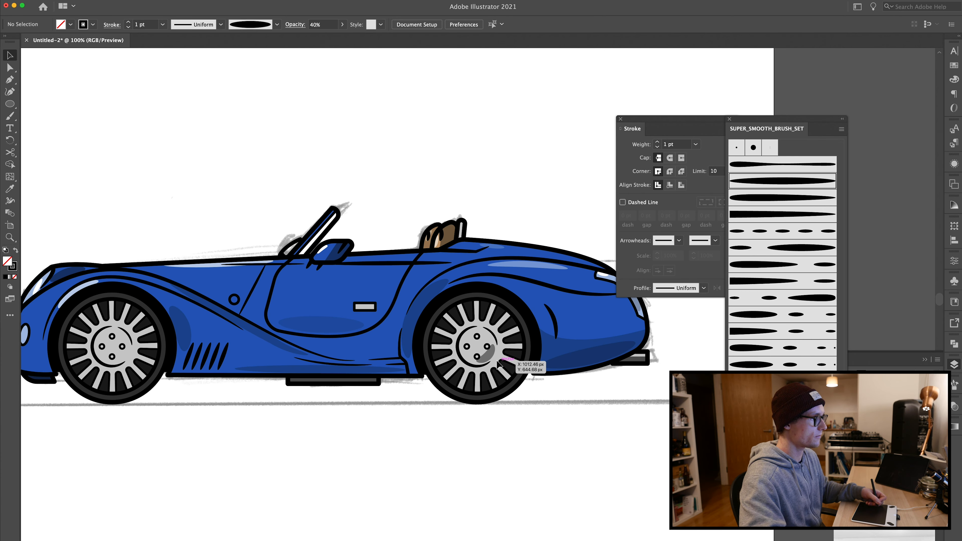
pyautogui.click(491, 355)
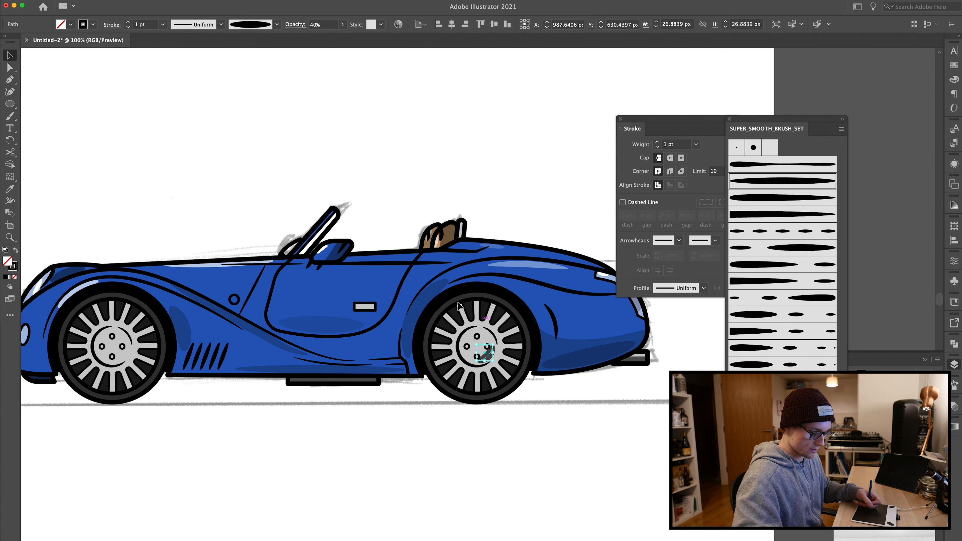
pyautogui.moveTo(494, 365); pyautogui.dragTo(121, 387)
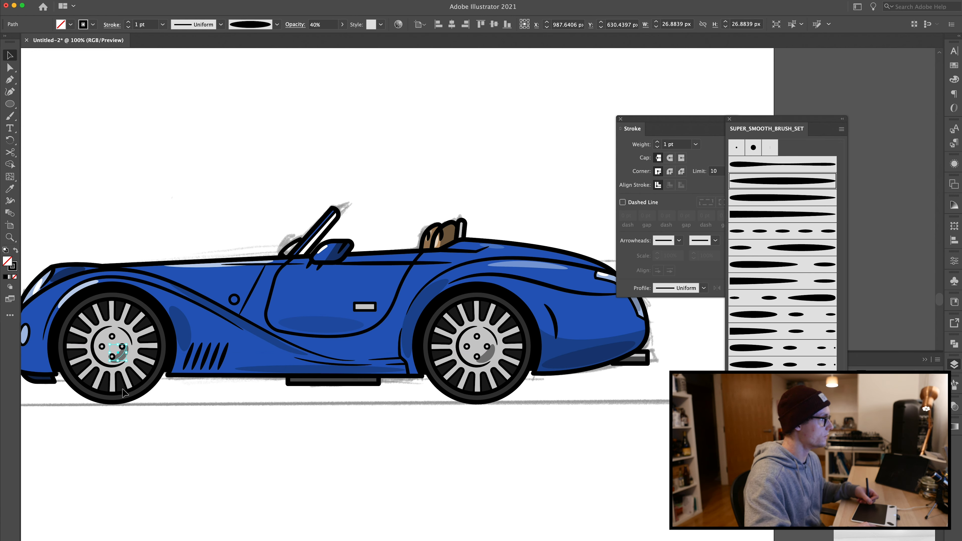
pyautogui.click(181, 480)
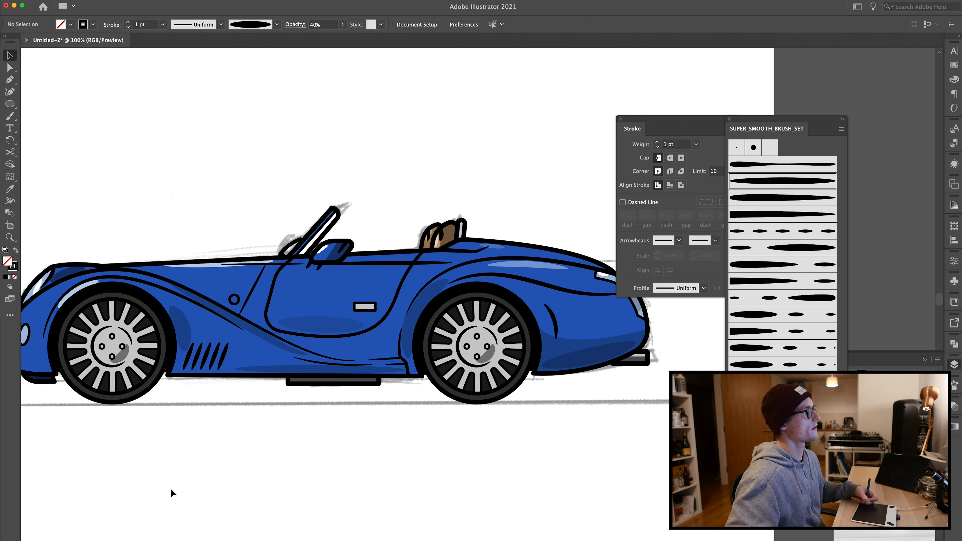
# Step: Draw a curved stroke along the front hub's left edge with the Pen tool, using the tapered brush at 0.5 pt
pyautogui.hscroll(-6, 171, 492)
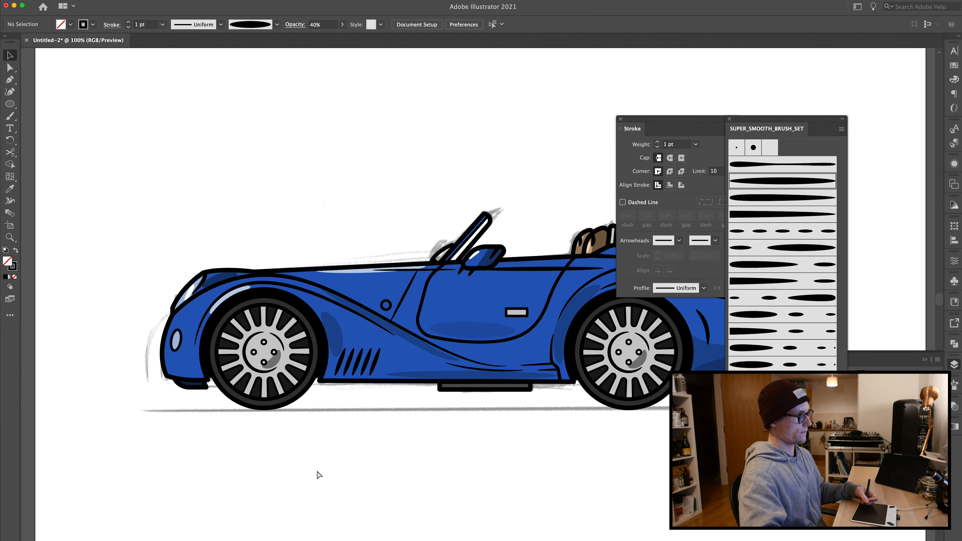
pyautogui.press('super+equal')
pyautogui.press('super+equal')
pyautogui.press('super+equal')
pyautogui.moveTo(126, 346); pyautogui.dragTo(693, 337)
pyautogui.press('l')
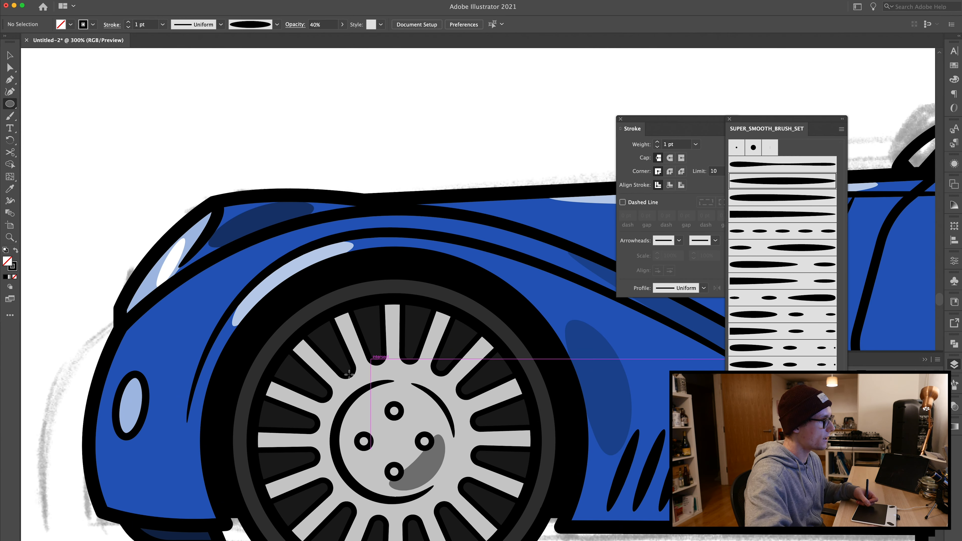
pyautogui.press('p')
pyautogui.click(393, 368)
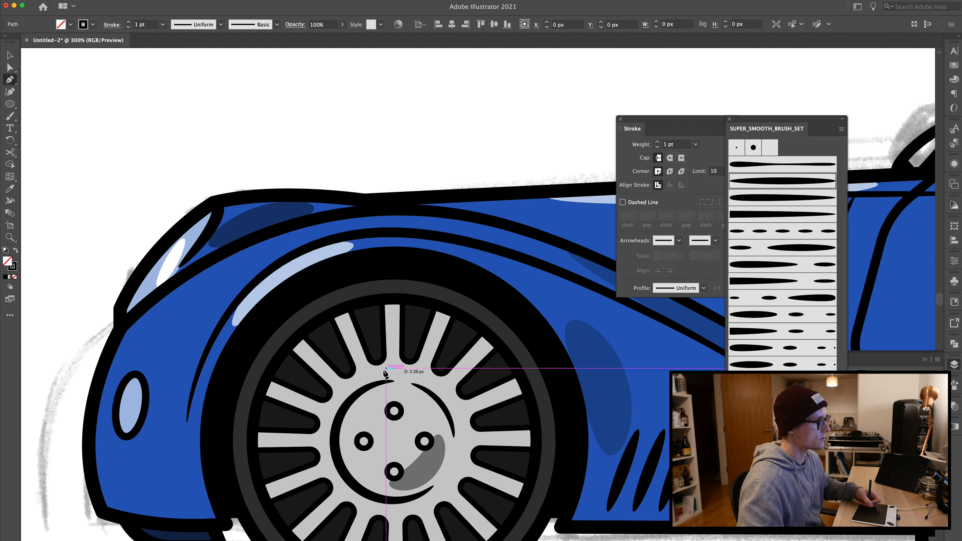
pyautogui.moveTo(322, 448); pyautogui.dragTo(326, 522)
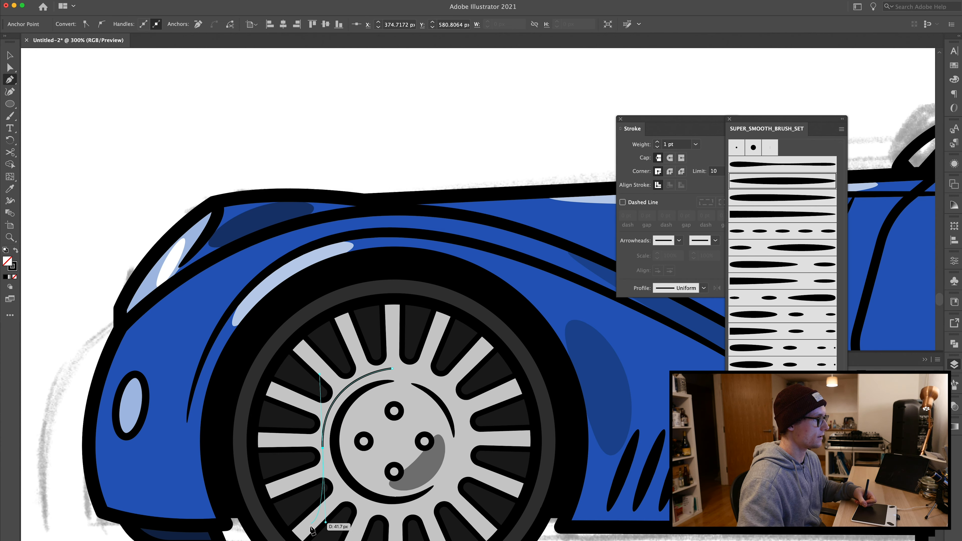
pyautogui.click(762, 182)
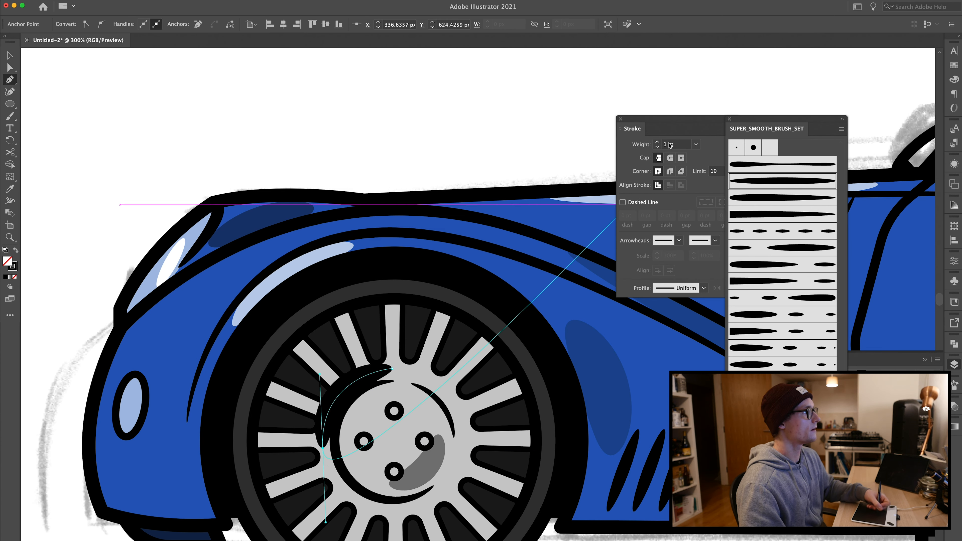
pyautogui.click(657, 146)
pyautogui.click(658, 146)
pyautogui.press('v')
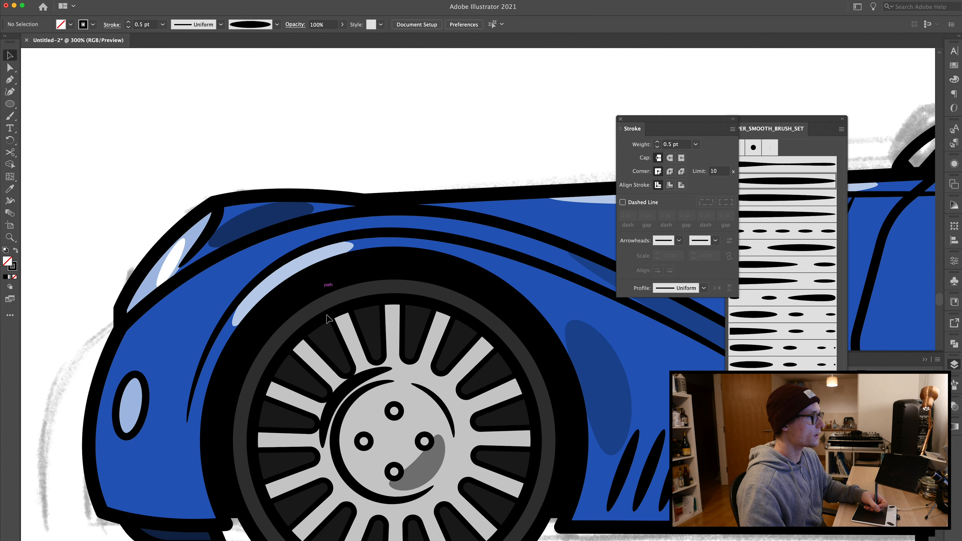
# Step: Nudge the new front hub stroke slightly left and down
pyautogui.click(352, 382)
pyautogui.press('Left')
pyautogui.press('Down')
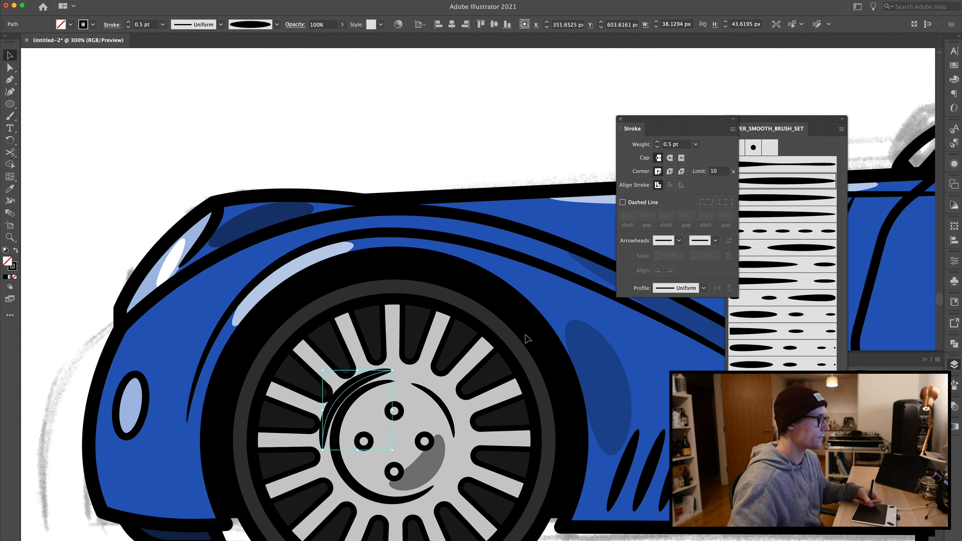
pyautogui.click(954, 65)
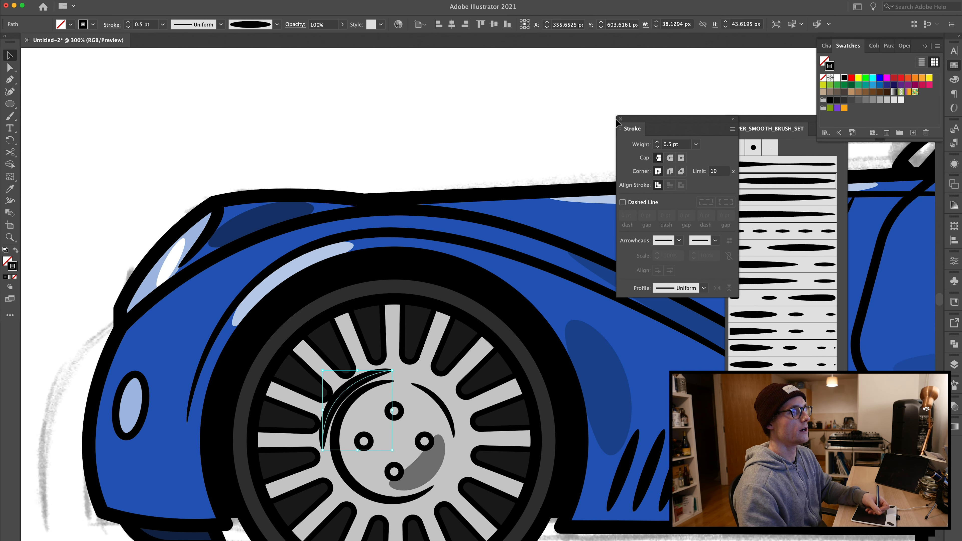
pyautogui.press('super+shift+a')
# Step: Copy the front hub stroke onto the rear wheel's hub and set the copy's opacity to 50%
pyautogui.press('super+1')
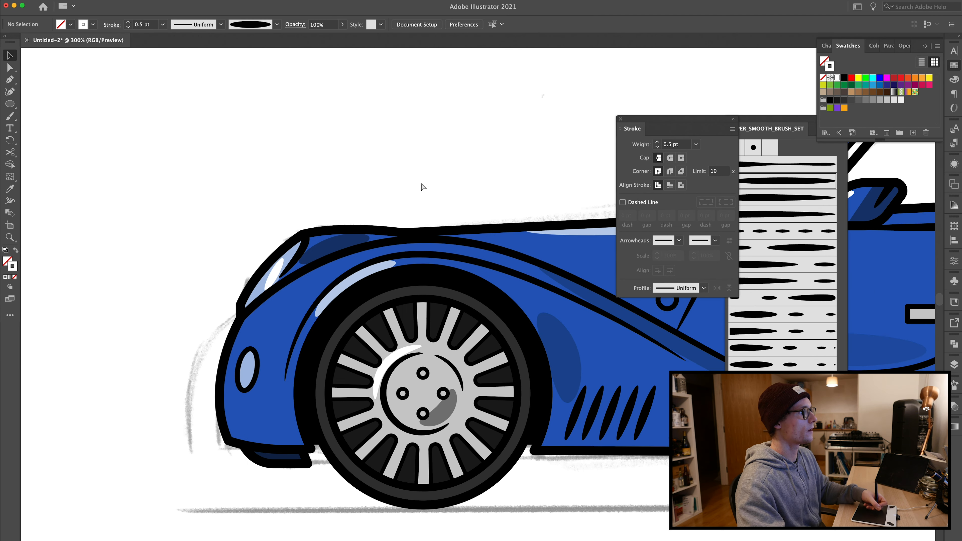
pyautogui.hscroll(10, 379, 238)
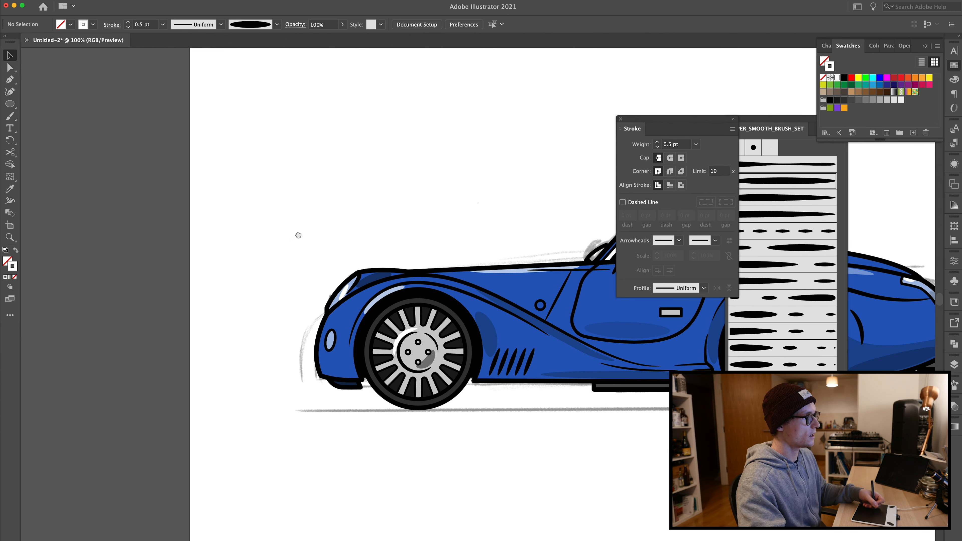
pyautogui.press('super+minus')
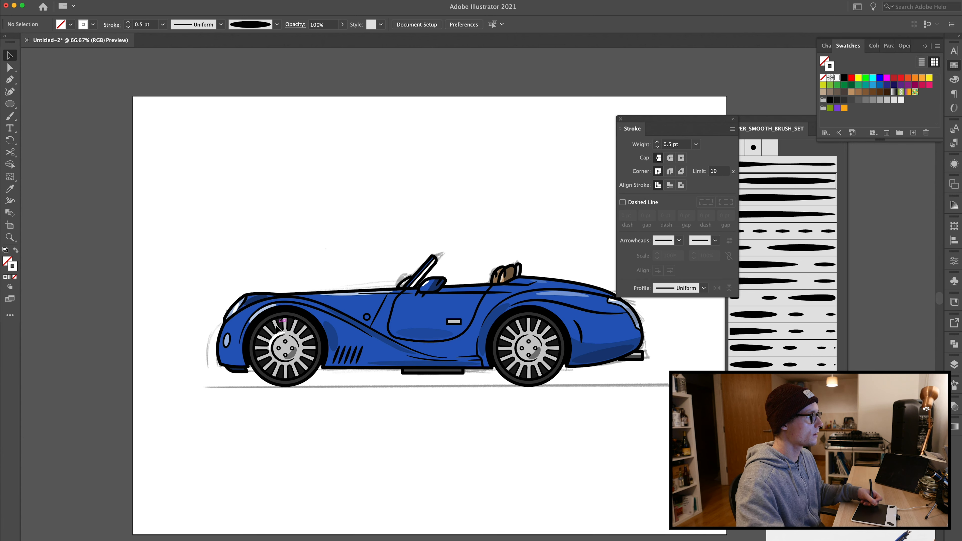
pyautogui.click(280, 337)
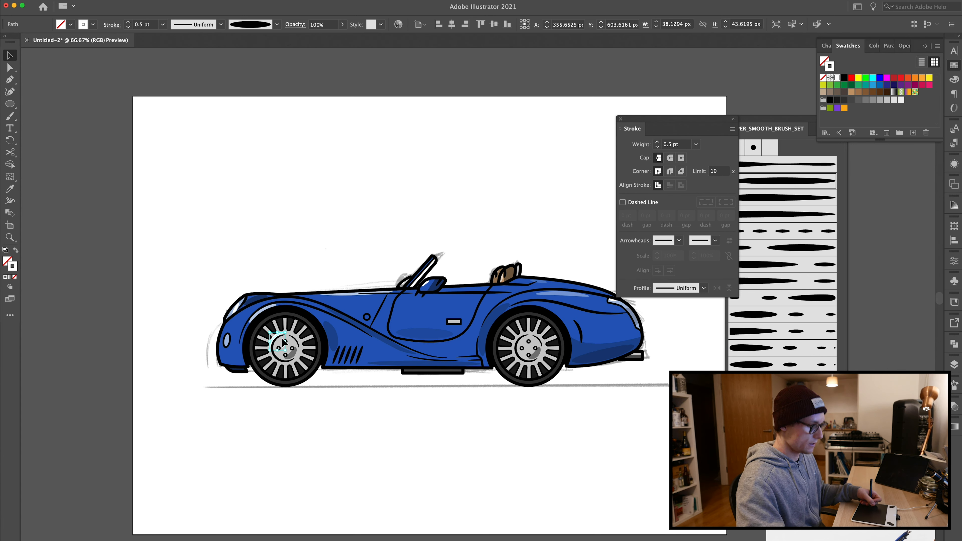
pyautogui.moveTo(276, 338); pyautogui.dragTo(515, 321)
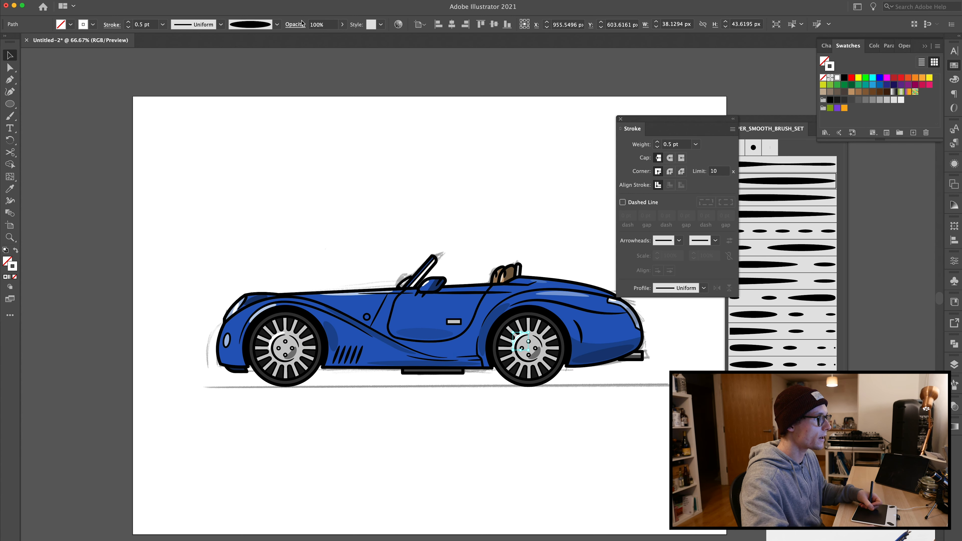
pyautogui.click(326, 24)
pyautogui.write('50')
pyautogui.press('Return')
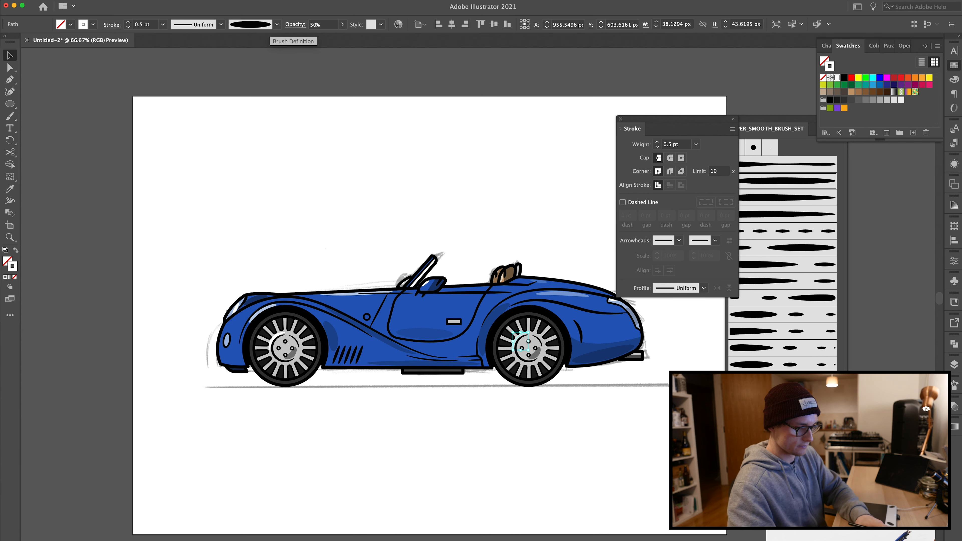
# Step: Compare the artwork with the underlying sketch and hide the sketch layer
pyautogui.click(469, 228)
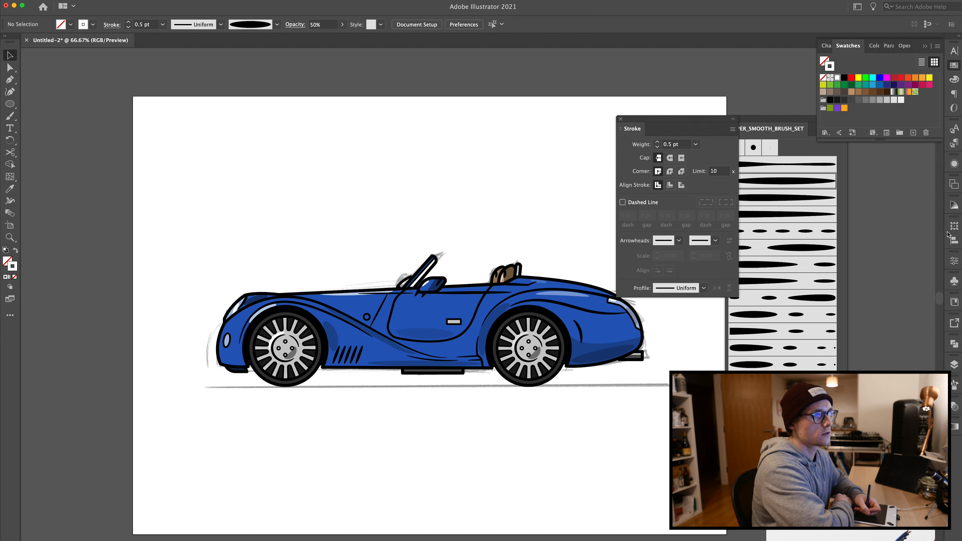
pyautogui.click(955, 365)
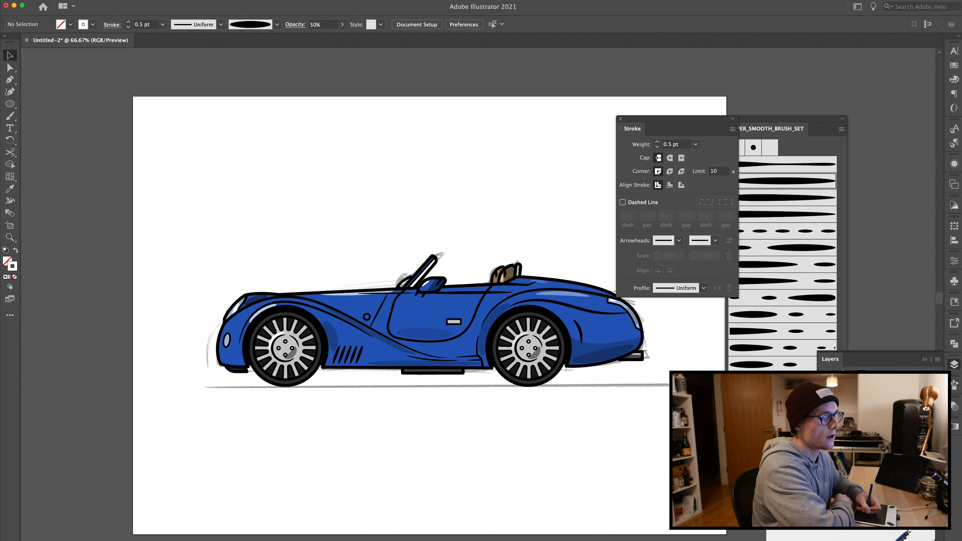
pyautogui.click(824, 377)
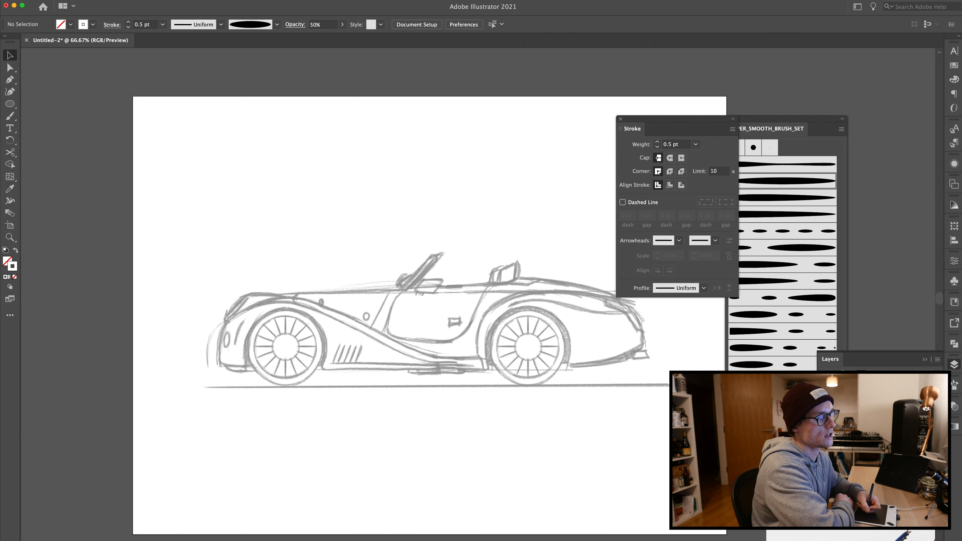
pyautogui.press('super+y')
pyautogui.click(824, 377)
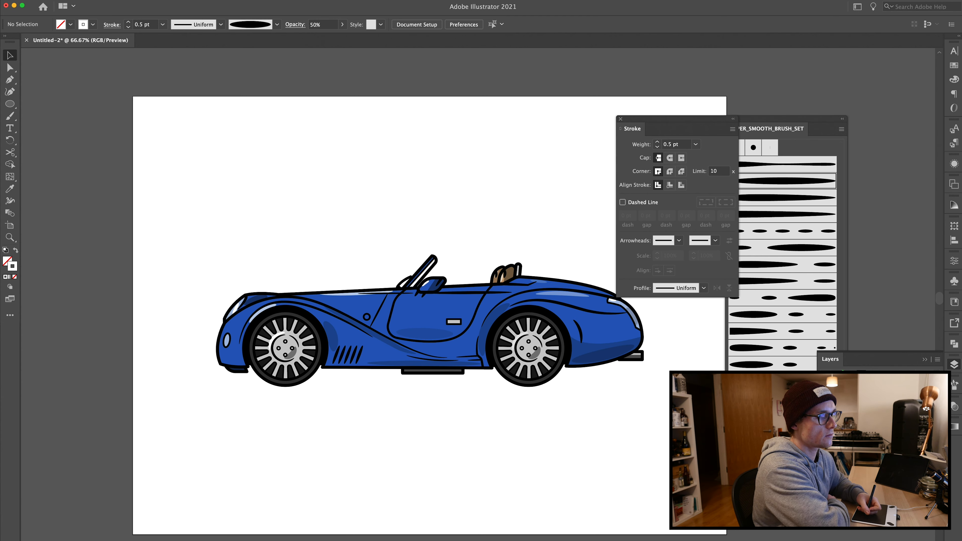
# Step: Group all the car artwork and centre the group on the artboard
pyautogui.moveTo(188, 228); pyautogui.dragTo(658, 427)
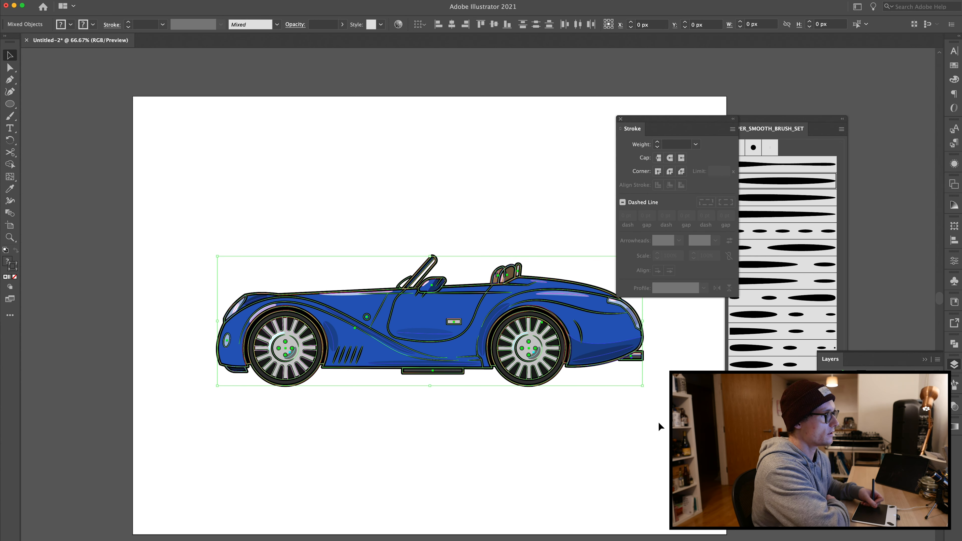
pyautogui.press('super+g')
pyautogui.moveTo(422, 337); pyautogui.dragTo(419, 311)
pyautogui.click(366, 232)
pyautogui.press('super+a')
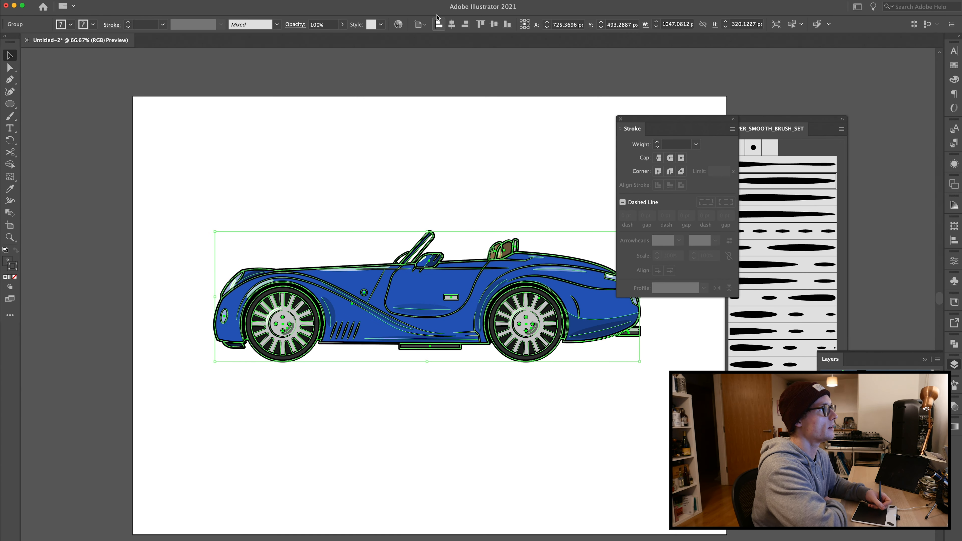
pyautogui.click(451, 24)
pyautogui.click(493, 23)
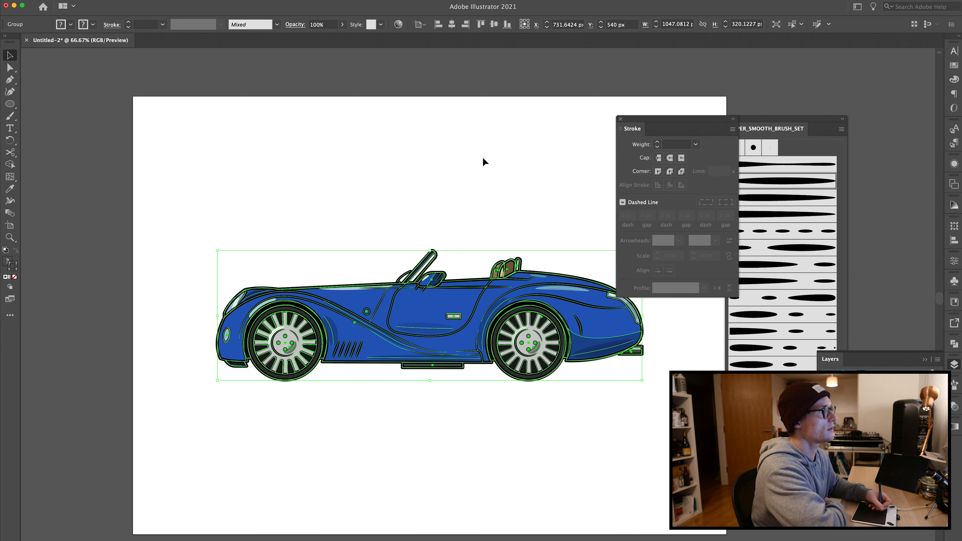
# Step: Scale the car group up to about 1154 px wide
pyautogui.moveTo(216, 320); pyautogui.dragTo(195, 316)
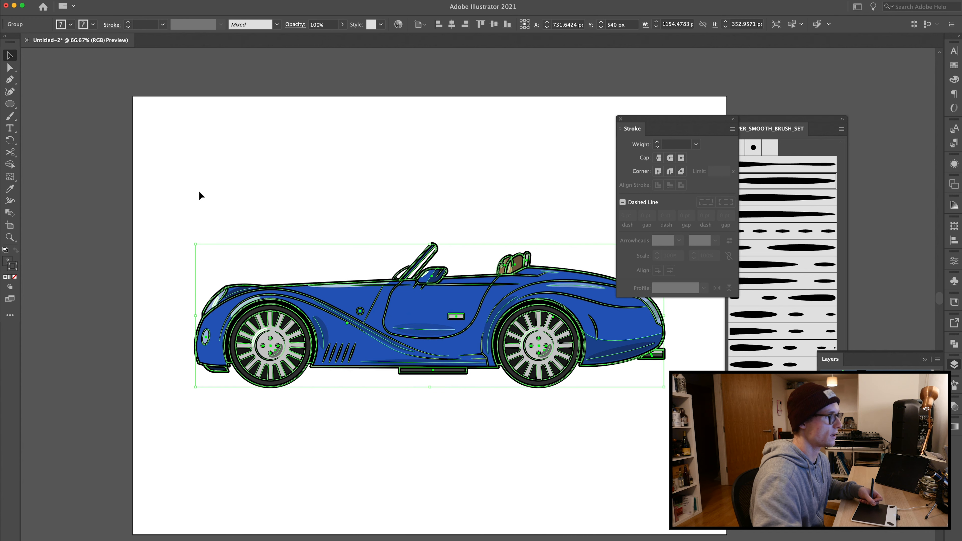
pyautogui.click(199, 192)
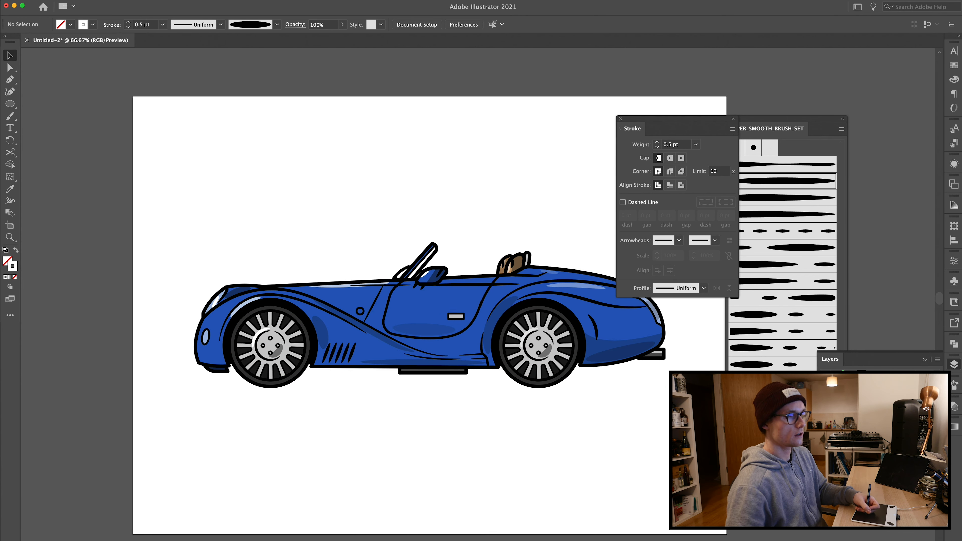
# Step: Draw a flat ellipse about 1148 px wide beneath the car and fill it black with no stroke
pyautogui.press('l')
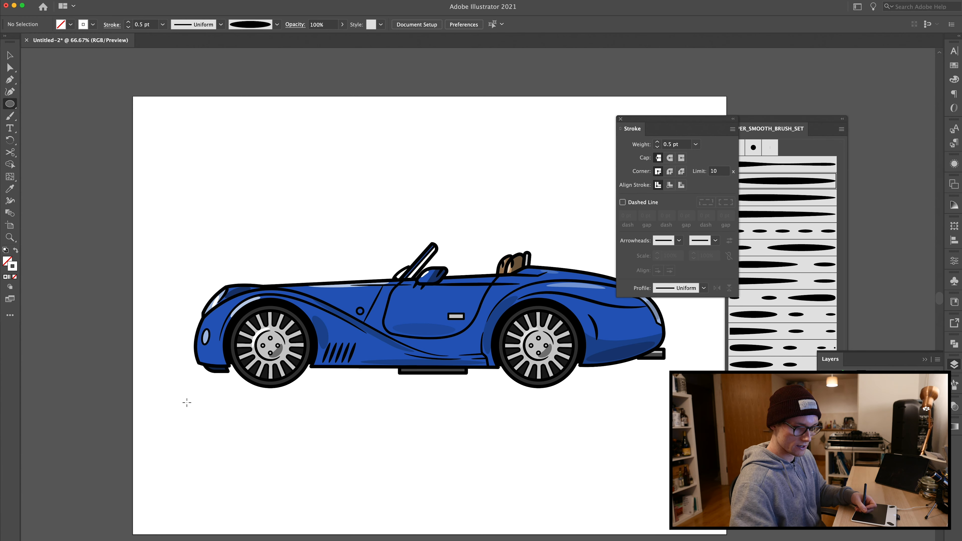
pyautogui.moveTo(198, 381); pyautogui.dragTo(665, 386)
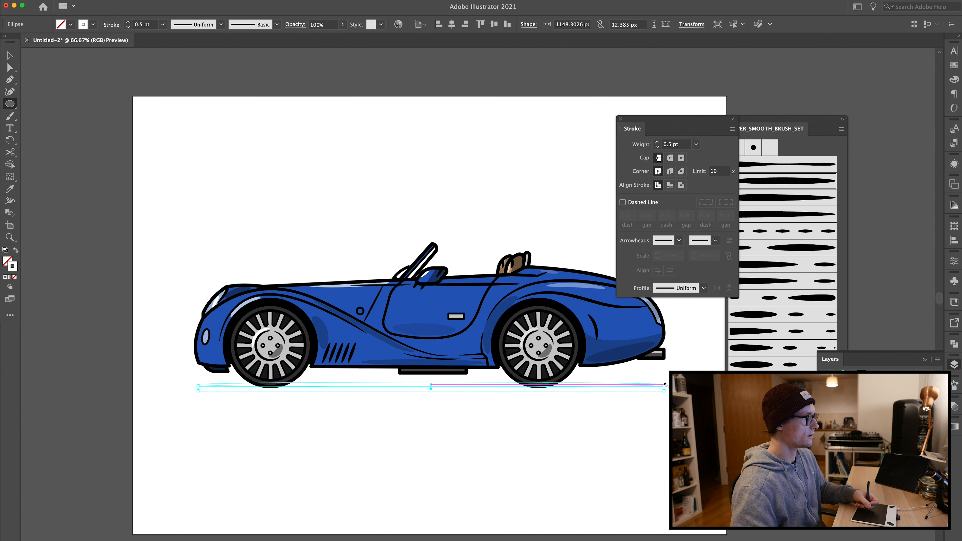
pyautogui.click(15, 252)
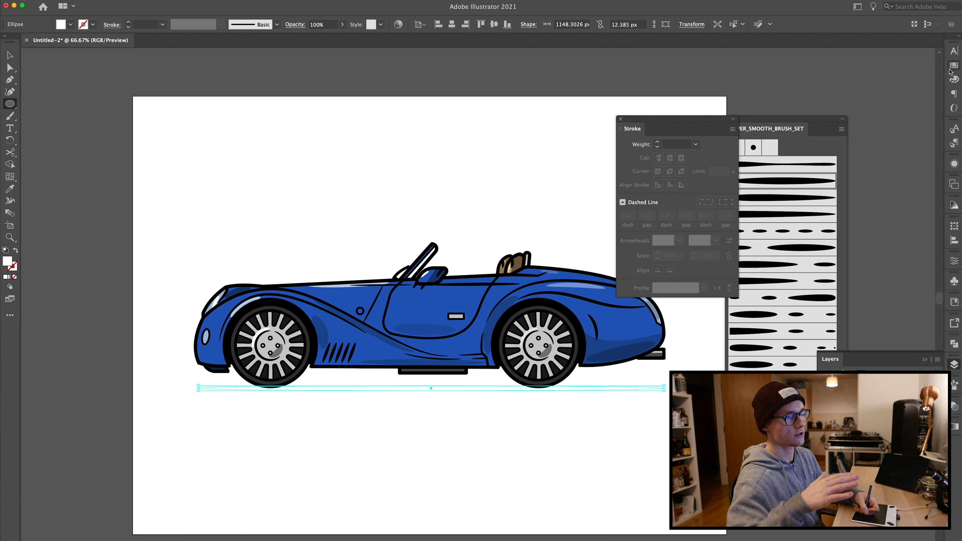
pyautogui.click(953, 66)
pyautogui.click(844, 78)
pyautogui.press('v')
pyautogui.click(343, 165)
# Step: Nudge the black ground shadow ellipse up slightly under the wheels
pyautogui.click(336, 386)
pyautogui.press('Up')
pyautogui.press('Up')
pyautogui.press('Up')
pyautogui.click(338, 399)
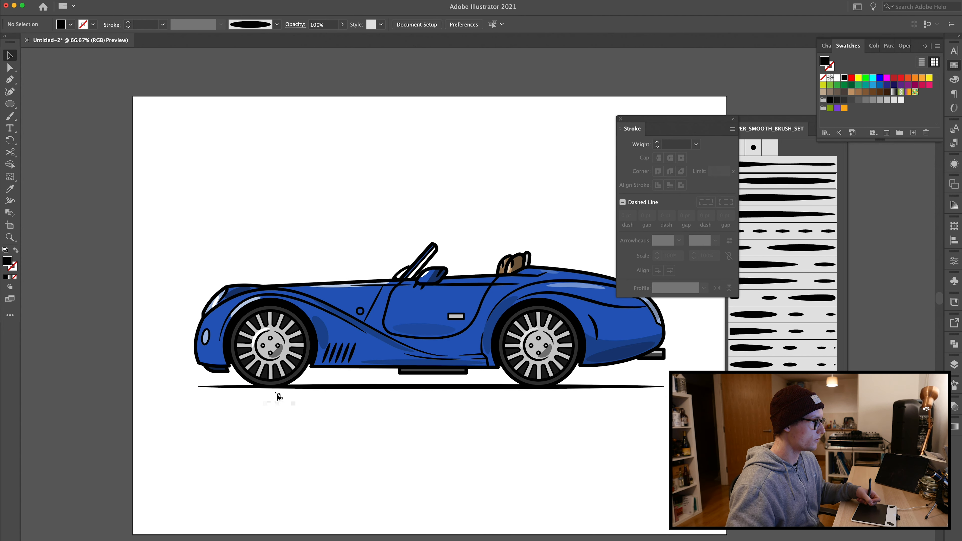
pyautogui.click(321, 387)
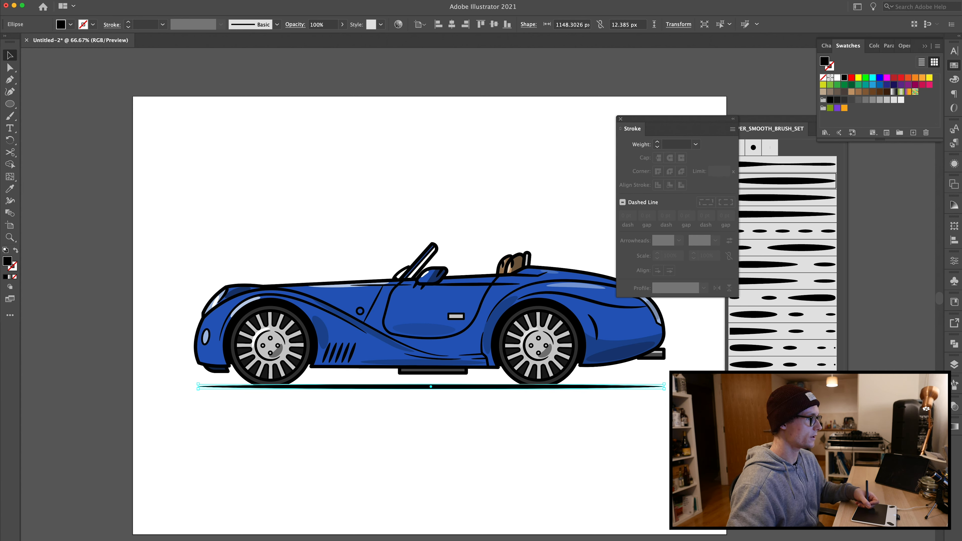
# Step: Nudge the black ground shadow ellipse slightly to the right
pyautogui.press('Right')
pyautogui.press('Right')
pyautogui.press('Right')
pyautogui.press('Right')
pyautogui.press('Right')
pyautogui.press('Right')
pyautogui.press('Right')
pyautogui.press('Right')
pyautogui.press('Right')
pyautogui.press('Right')
pyautogui.press('Right')
pyautogui.press('Right')
pyautogui.press('Right')
pyautogui.press('Right')
pyautogui.press('Right')
pyautogui.press('Right')
pyautogui.press('Right')
pyautogui.press('Right')
pyautogui.press('Right')
pyautogui.press('Right')
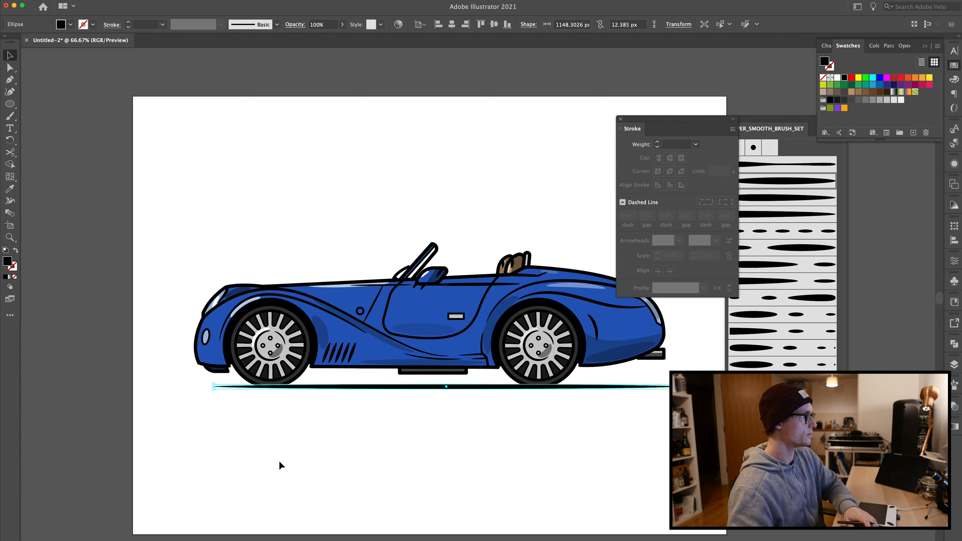
pyautogui.click(638, 403)
pyautogui.click(633, 387)
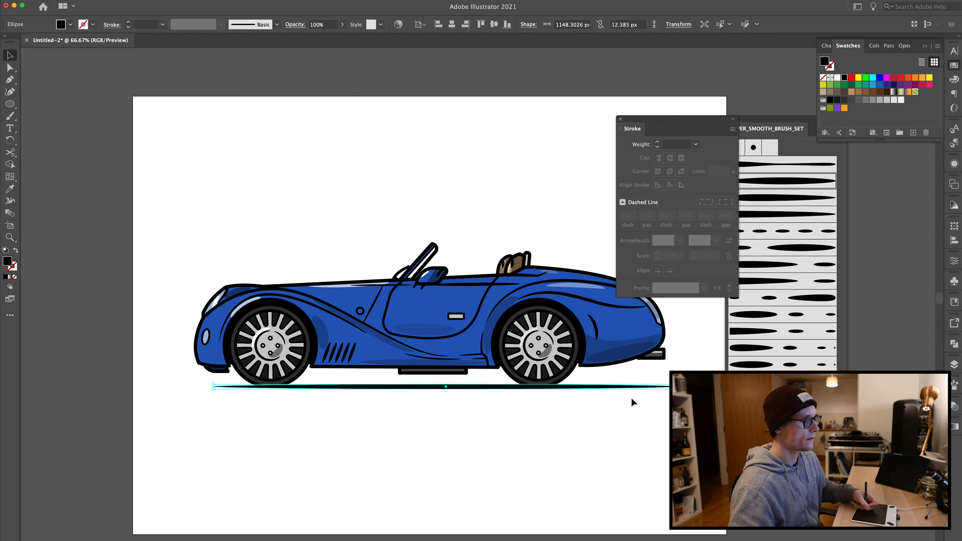
# Step: Stretch the shadow ellipse's right end outward so it is about 1172 px wide
pyautogui.press('super+equal')
pyautogui.press('super+equal')
pyautogui.moveTo(561, 353); pyautogui.dragTo(180, 389)
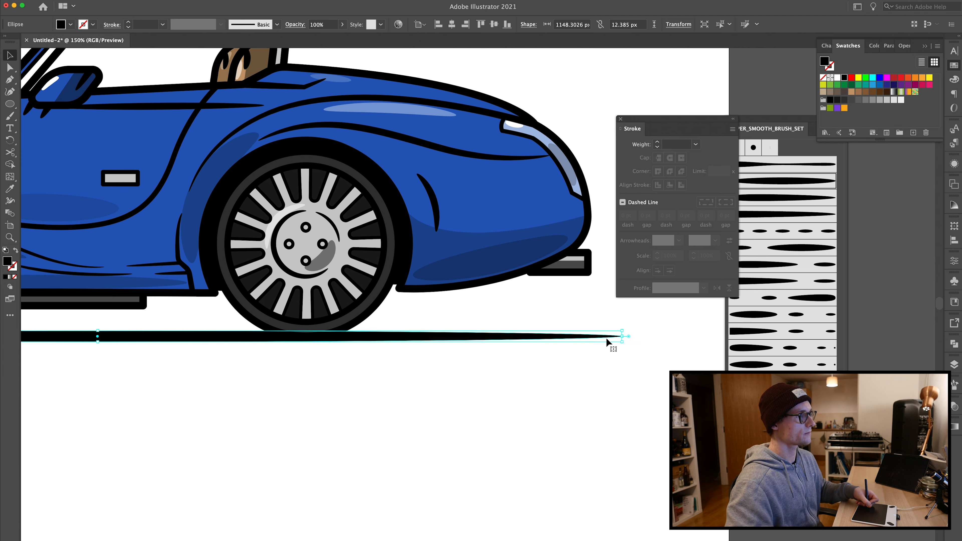
pyautogui.moveTo(626, 338); pyautogui.dragTo(646, 338)
pyautogui.press('super+shift+a')
pyautogui.press('super+minus')
pyautogui.press('super+minus')
pyautogui.press('super+minus')
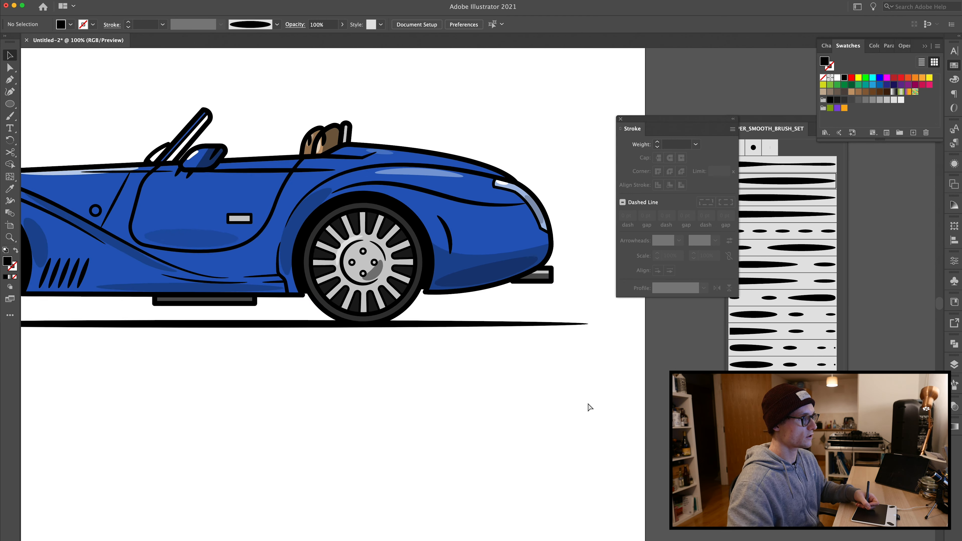
# Step: Set the ground shadow ellipse's opacity to 70%
pyautogui.click(376, 313)
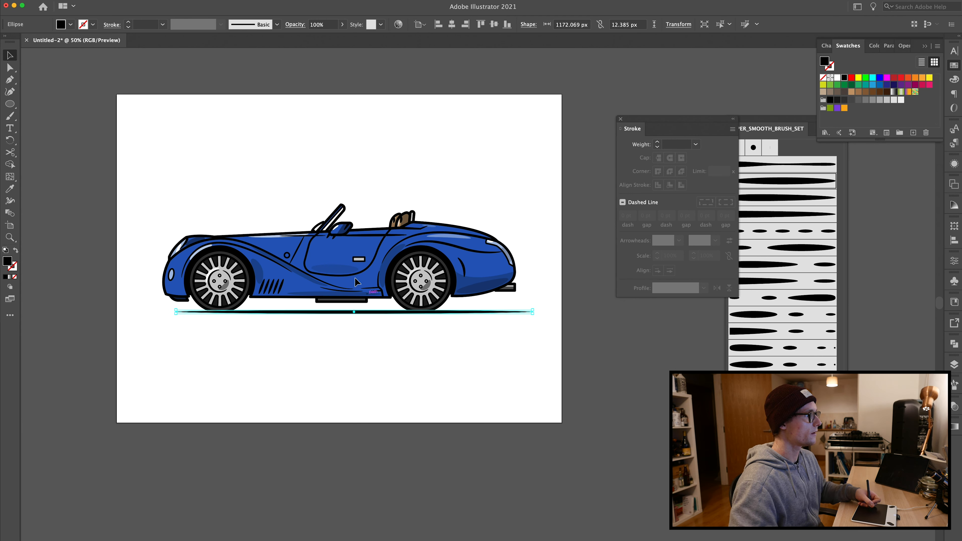
pyautogui.click(330, 23)
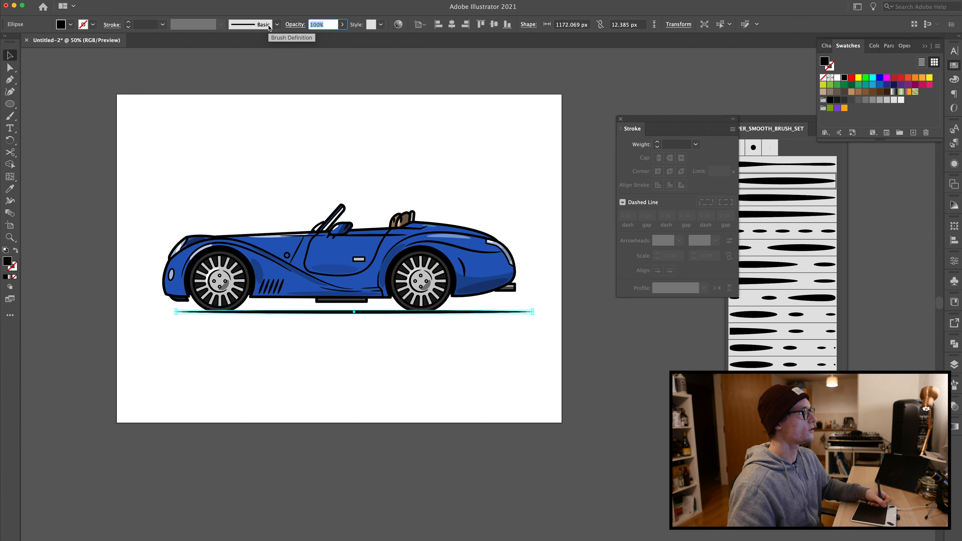
pyautogui.write('70')
pyautogui.press('Return')
pyautogui.click(402, 191)
pyautogui.moveTo(156, 166); pyautogui.dragTo(214, 213)
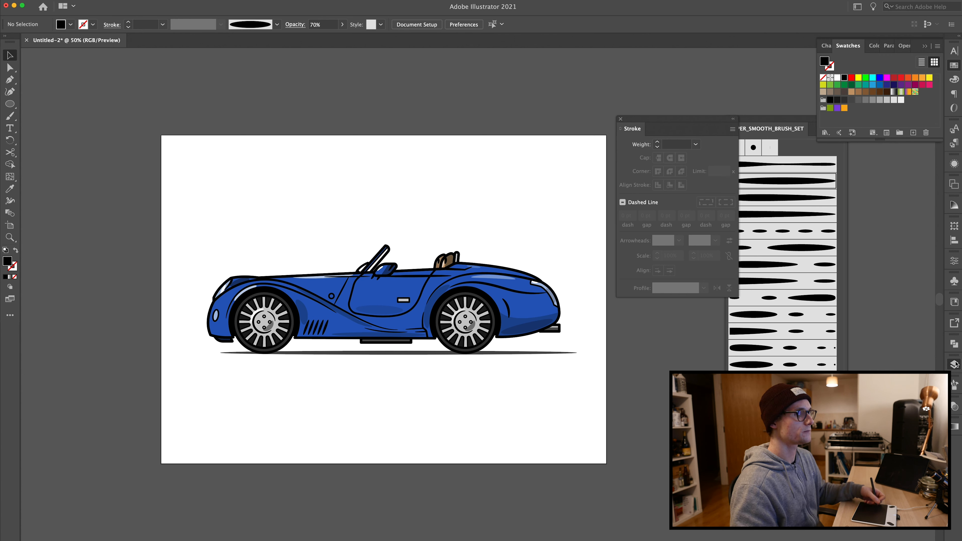
# Step: Sample the car's blue and draw a rectangle covering the whole artboard as a blue background behind the car
pyautogui.click(954, 365)
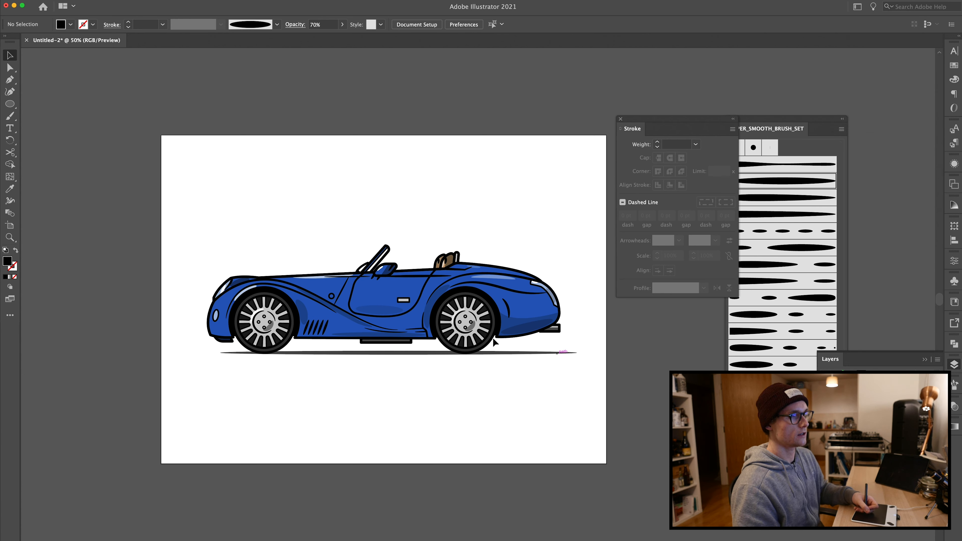
pyautogui.press('i')
pyautogui.click(378, 285)
pyautogui.click(378, 285)
pyautogui.press('m')
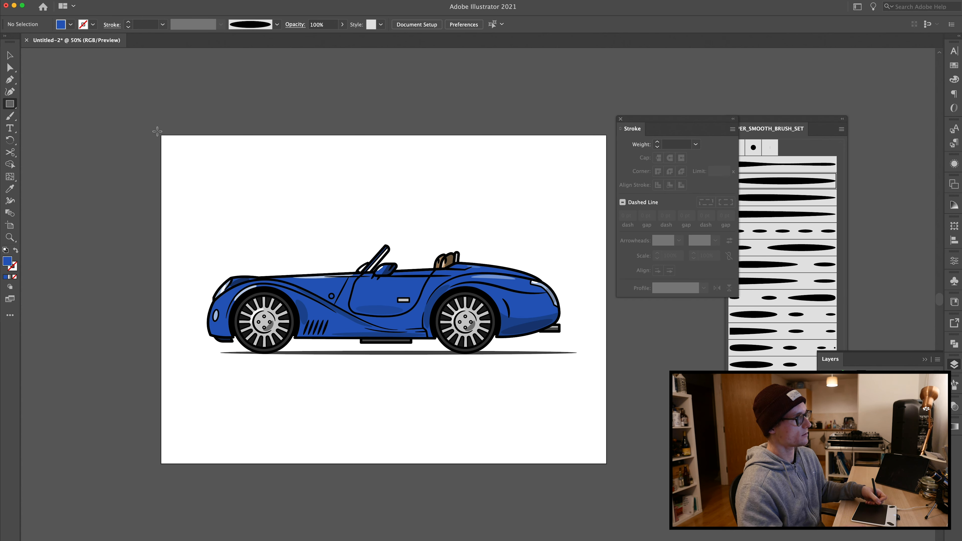
pyautogui.moveTo(157, 131); pyautogui.dragTo(611, 465)
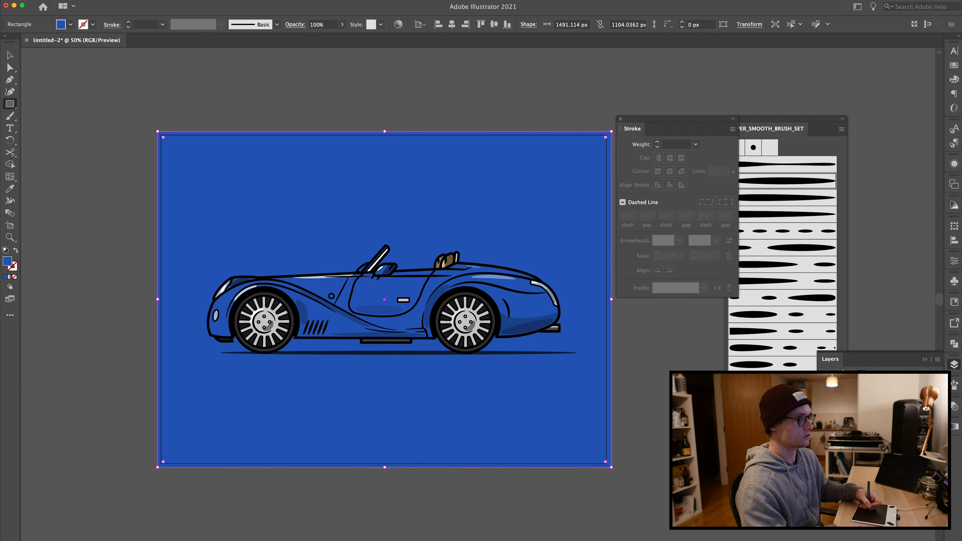
pyautogui.press('super+shift+a')
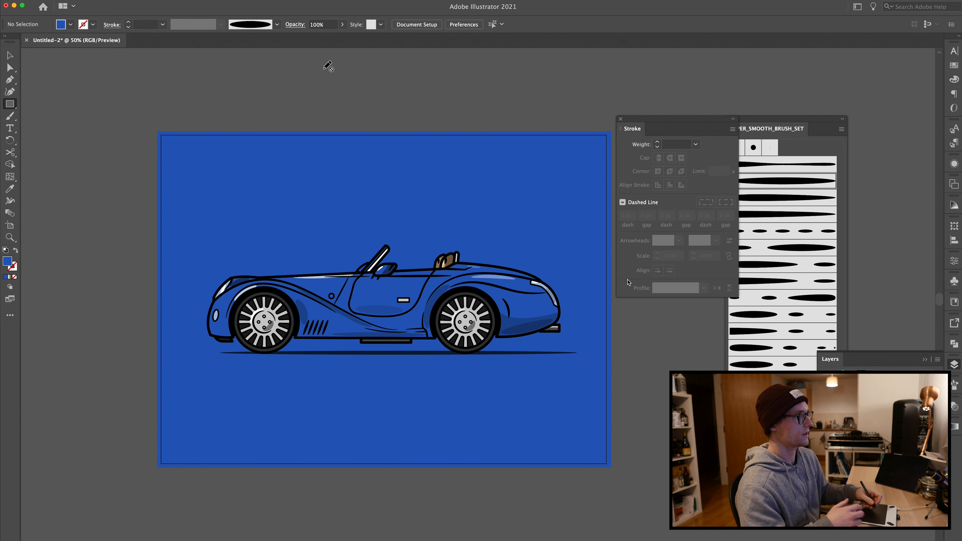
# Step: Close the Stroke panel and the brush library panel
pyautogui.click(188, 1)
pyautogui.moveTo(212, 1)
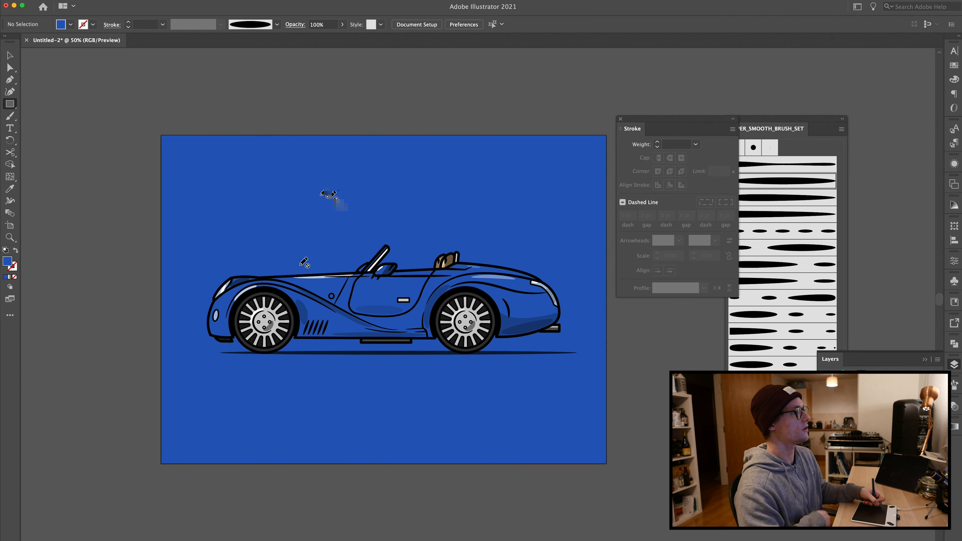
pyautogui.press('super+0')
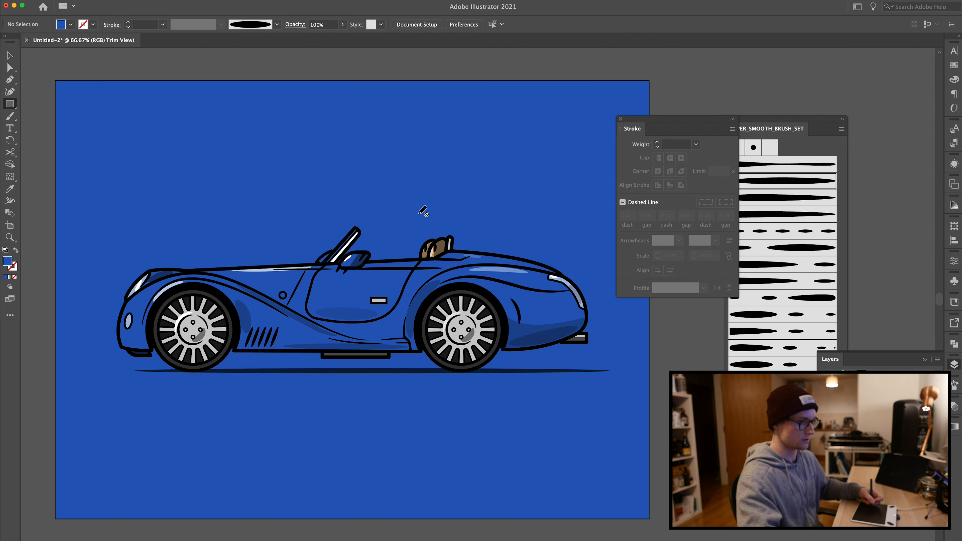
pyautogui.click(620, 119)
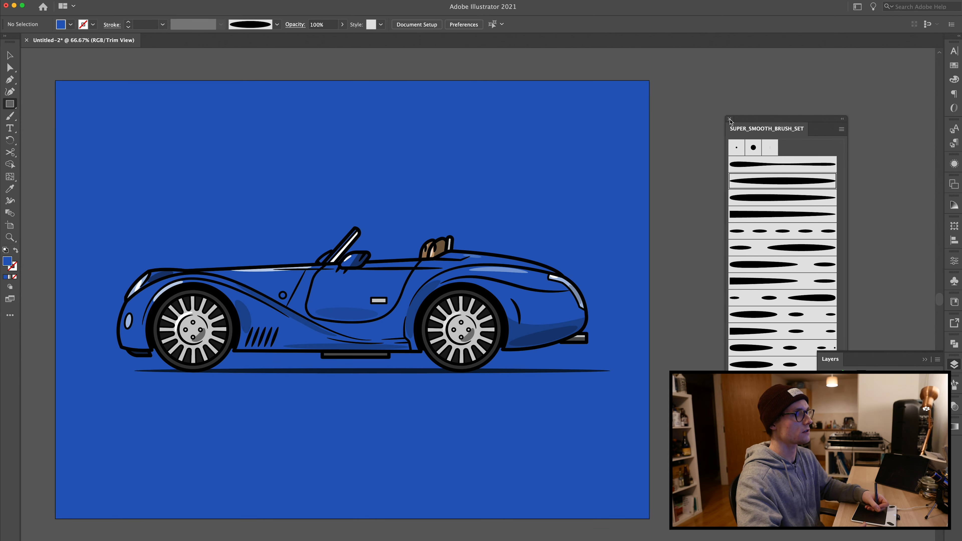
pyautogui.click(731, 122)
pyautogui.moveTo(299, 276); pyautogui.dragTo(390, 287)
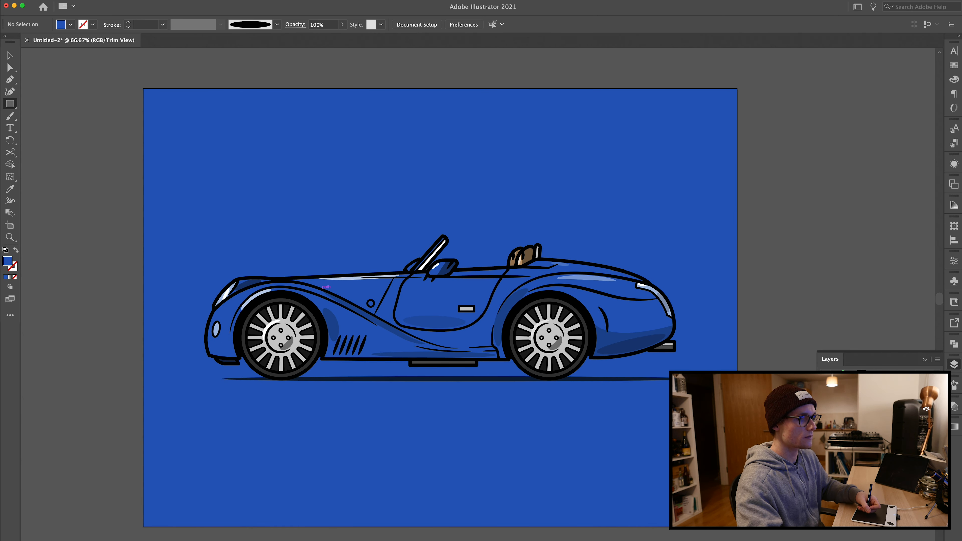
# Step: Select the white highlight on the windscreen frame and set its opacity to 60%
pyautogui.press('a')
pyautogui.press('super+equal')
pyautogui.press('super+equal')
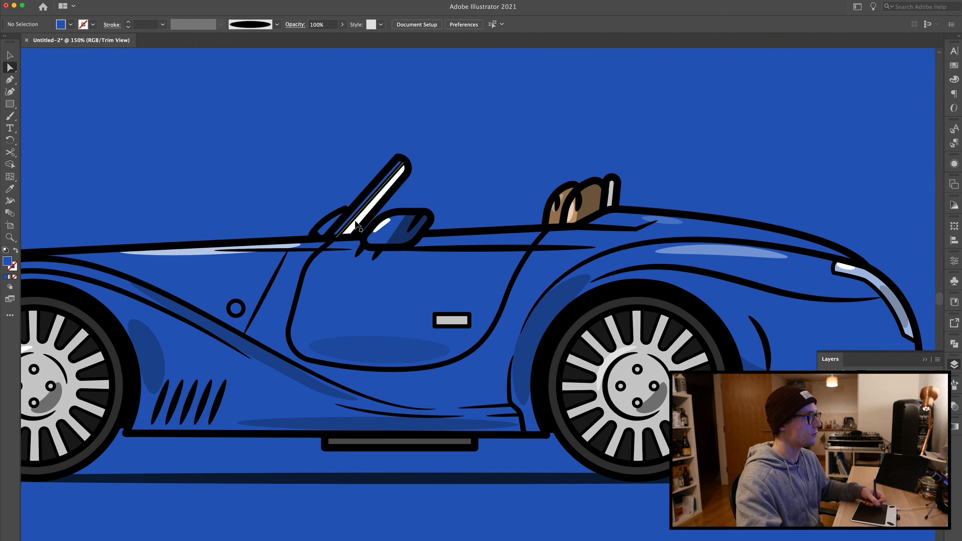
pyautogui.press('super+minus')
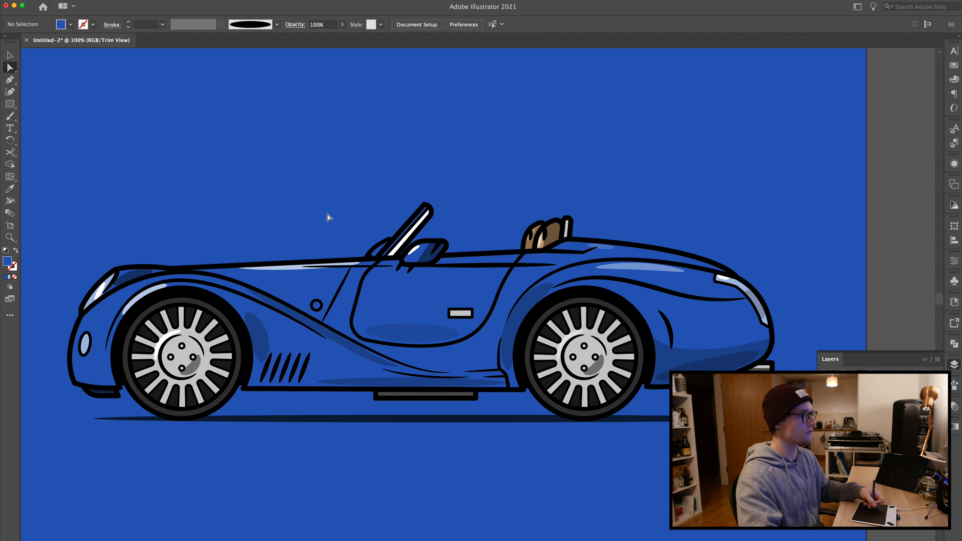
pyautogui.press('super+plus')
pyautogui.press('super+plus')
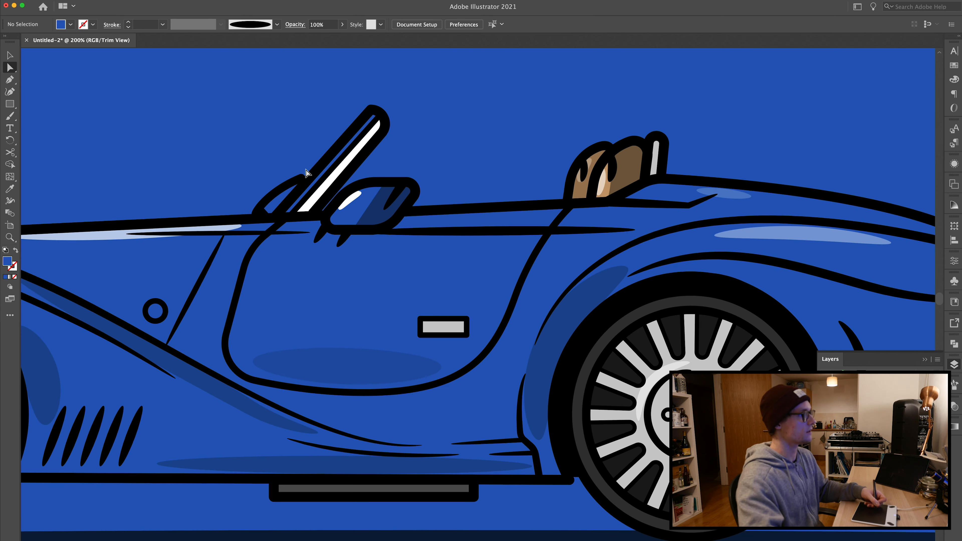
pyautogui.moveTo(308, 170); pyautogui.dragTo(465, 299)
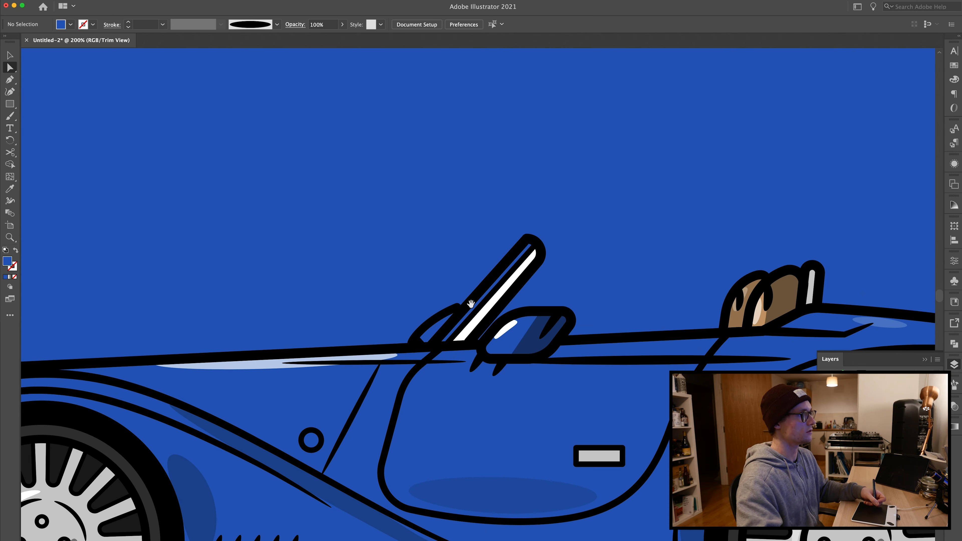
pyautogui.click(465, 338)
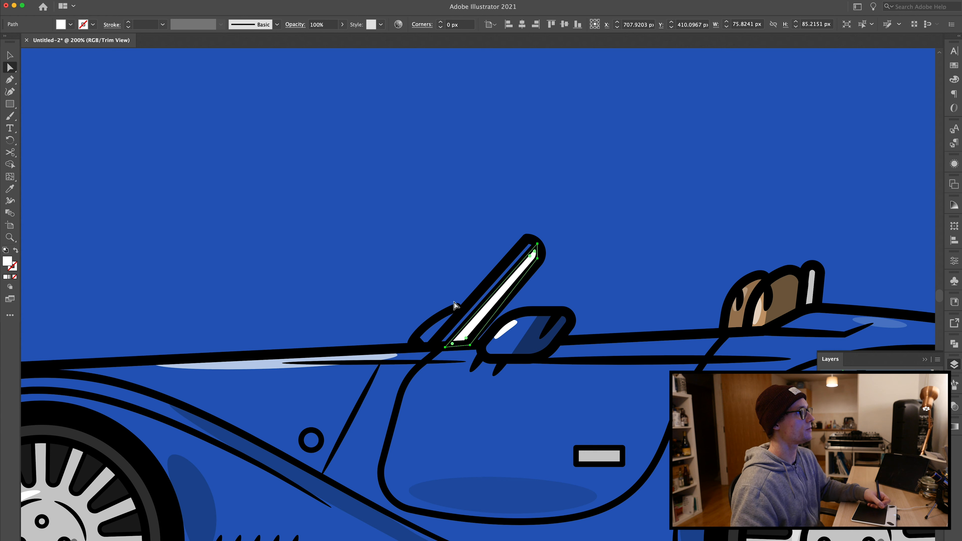
pyautogui.click(318, 25)
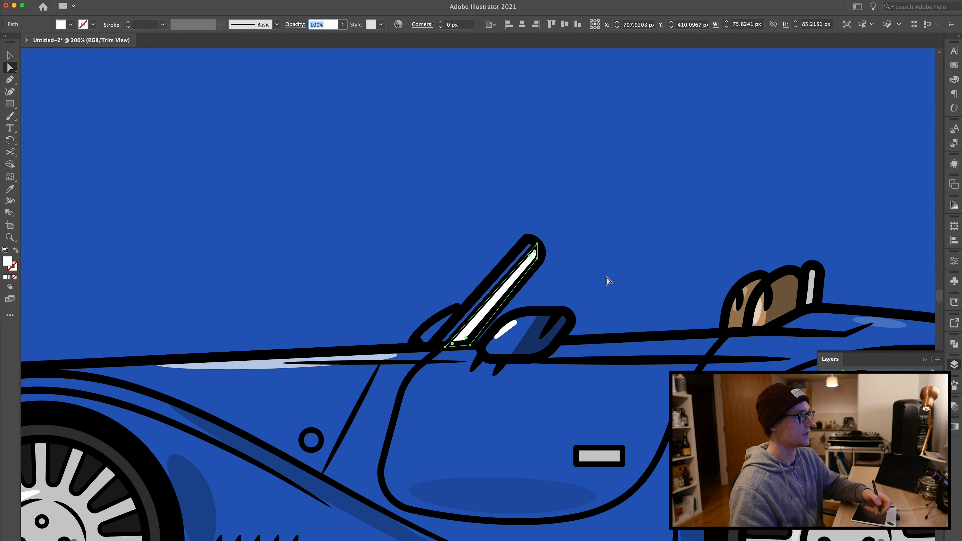
pyautogui.write('60')
pyautogui.press('Return')
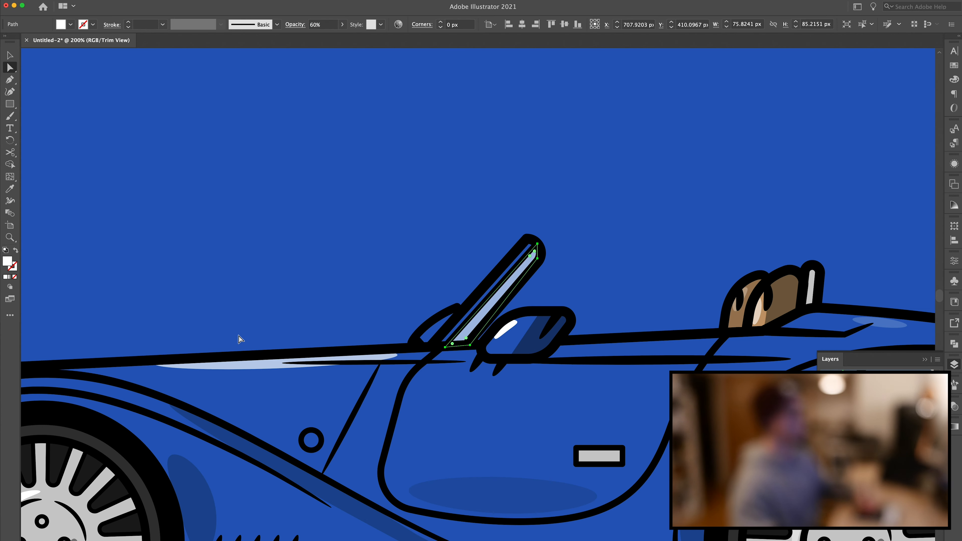
pyautogui.press('super+minus')
pyautogui.press('super+minus')
pyautogui.click(222, 289)
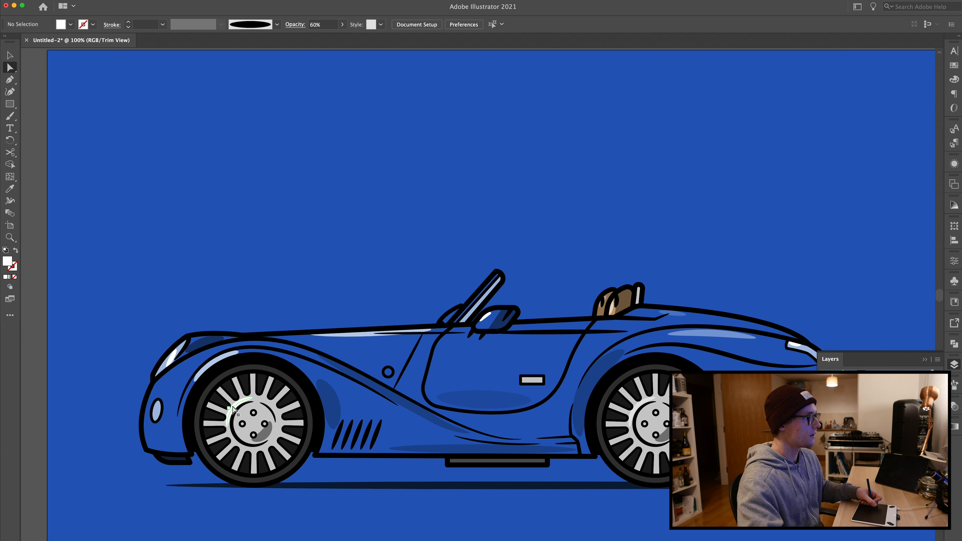
pyautogui.click(235, 408)
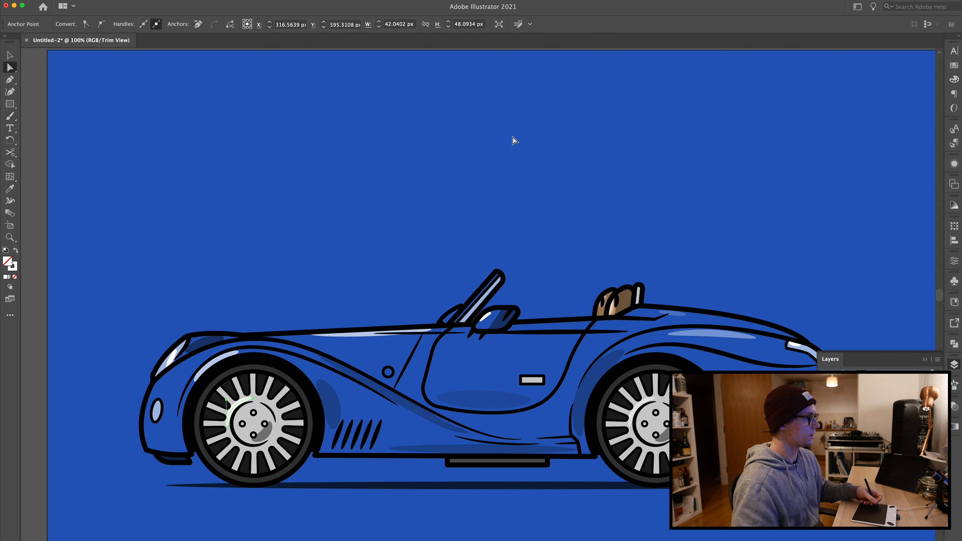
pyautogui.click(955, 407)
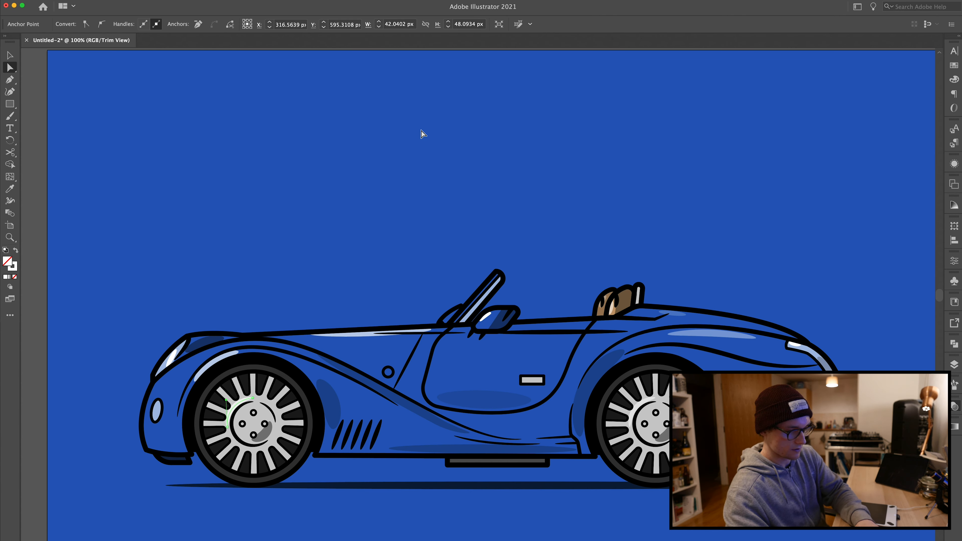
pyautogui.click(265, 220)
pyautogui.press('super+minus')
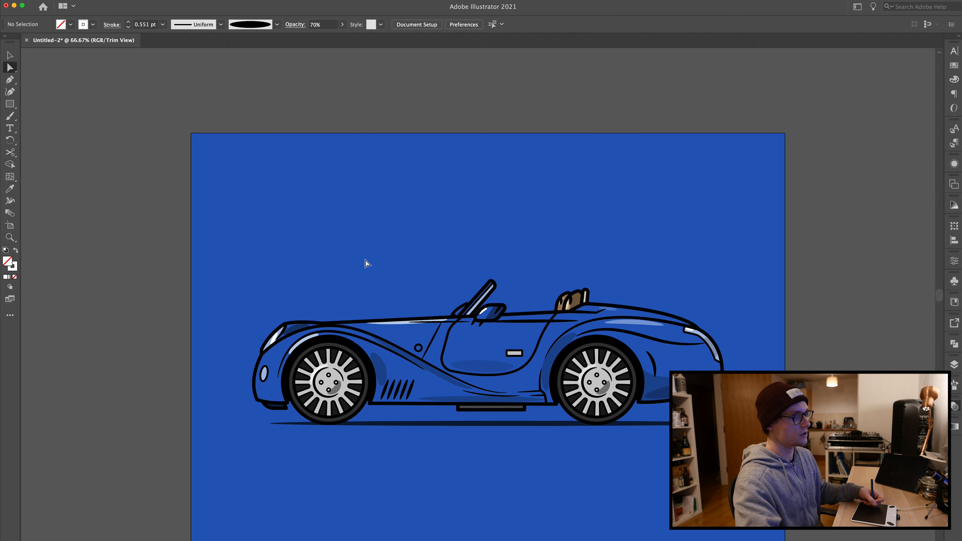
pyautogui.moveTo(402, 263); pyautogui.dragTo(331, 226)
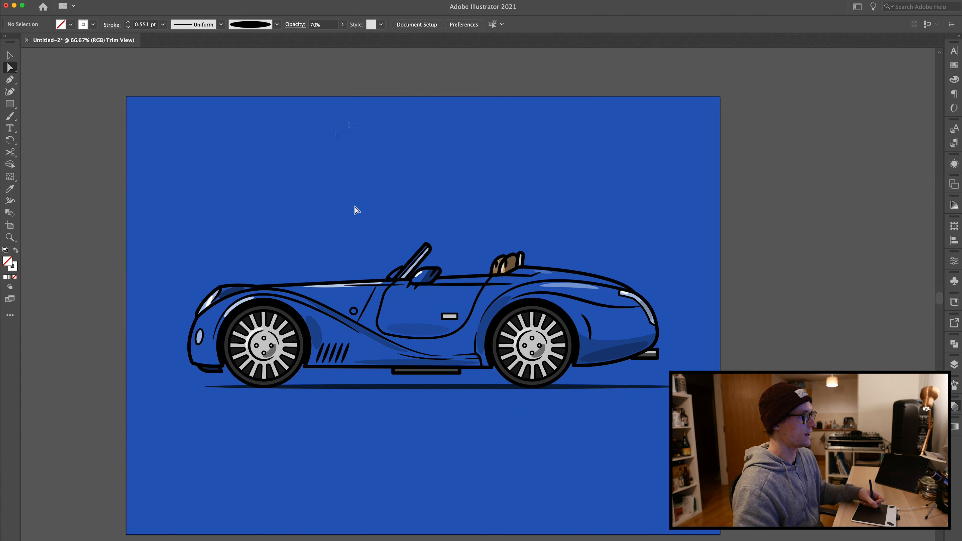